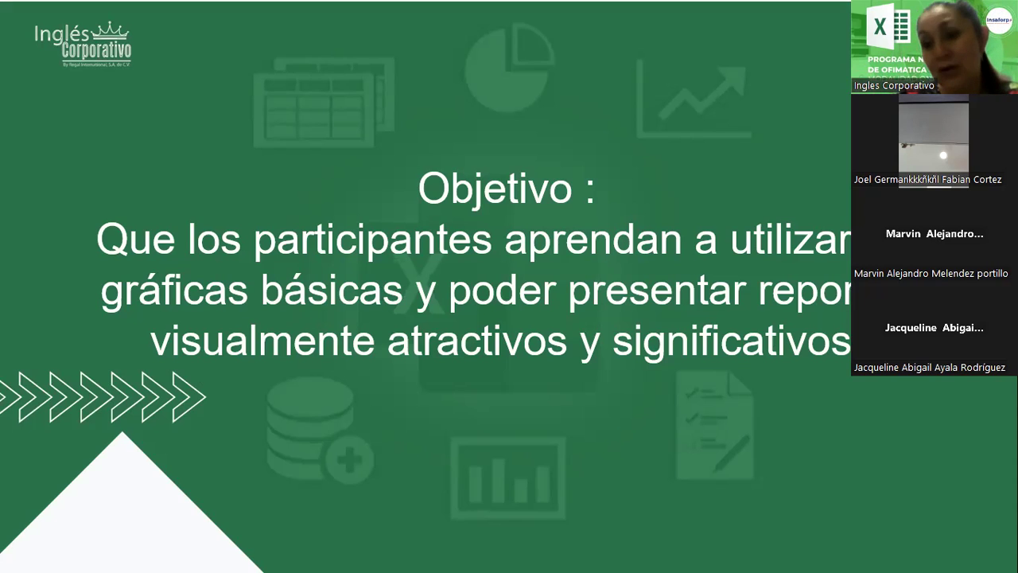
Step: Advance the slideshow from the Objetivo slide to the slide defining an Excel chart
{"action": "left_click", "coordinate": [159, 259]}
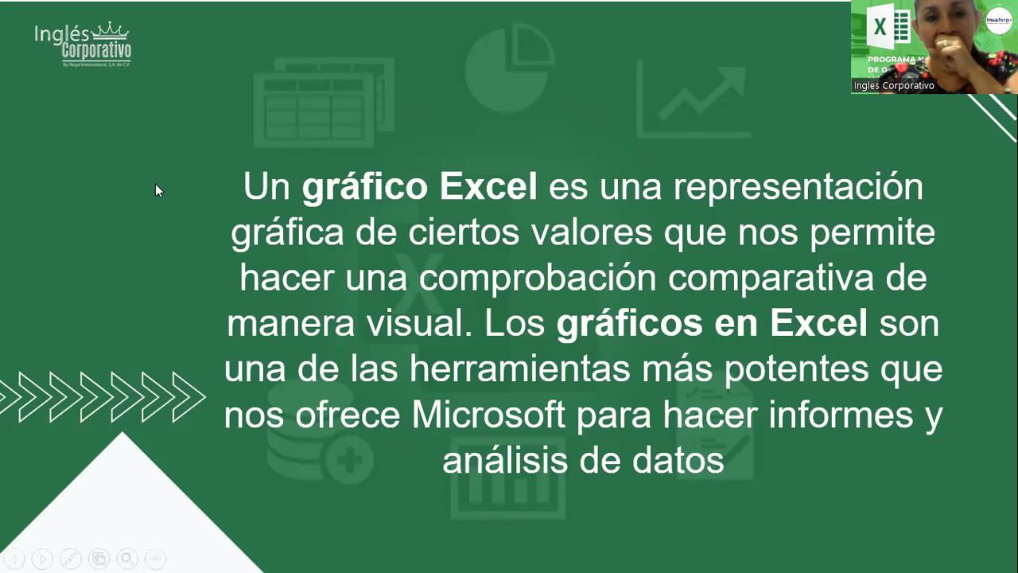
Step: Advance past the PERSONALIZAR GRÁFICOS slide to the end screen and exit the slideshow
{"action": "key", "text": "Right"}
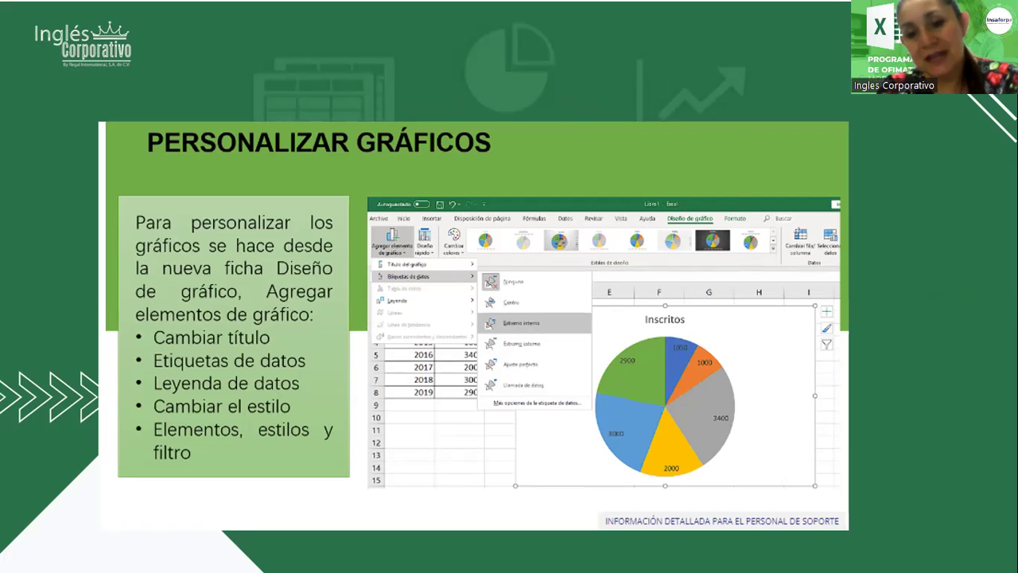
{"action": "left_click", "coordinate": [602, 322]}
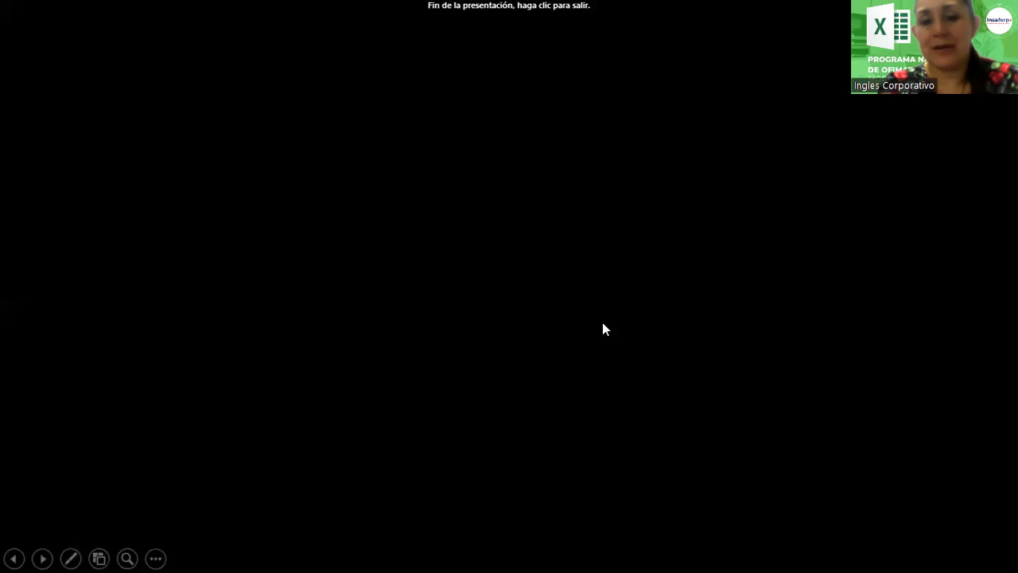
{"action": "left_click", "coordinate": [602, 328]}
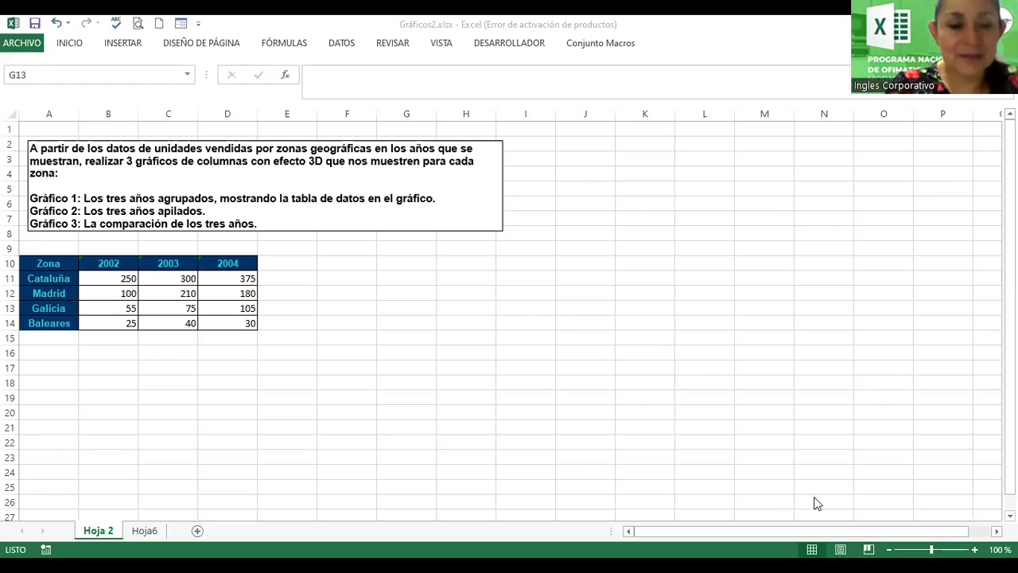
Step: Give the Hoja 2 sheet tab the new name 'Ejercicio 1-Gráfico'
{"action": "double_click", "coordinate": [95, 530]}
{"action": "type", "text": "Ejercicio 1-Gráfico"}
{"action": "key", "text": "Return"}
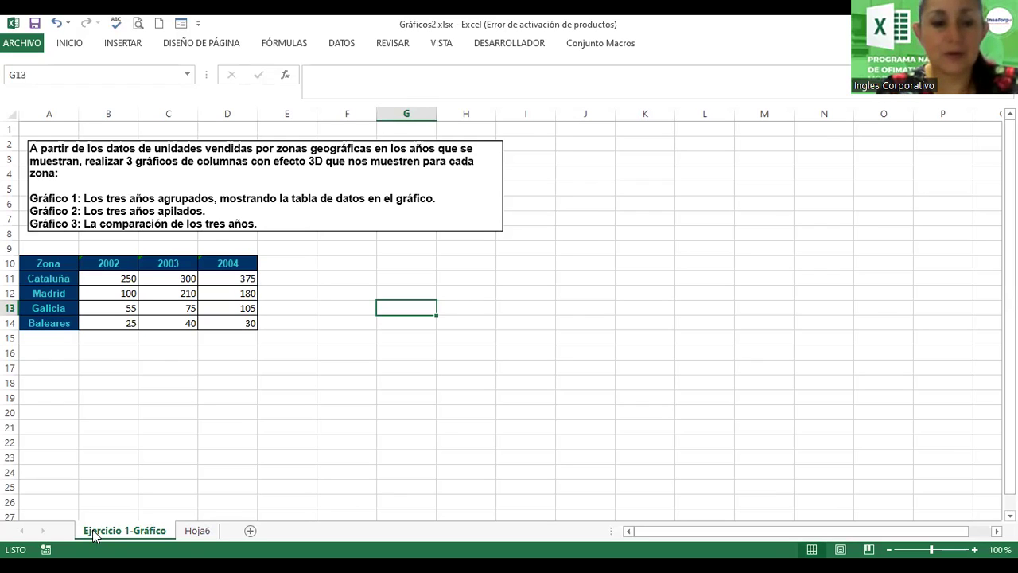
{"action": "right_click", "coordinate": [94, 533]}
{"action": "mouse_move", "coordinate": [153, 463]}
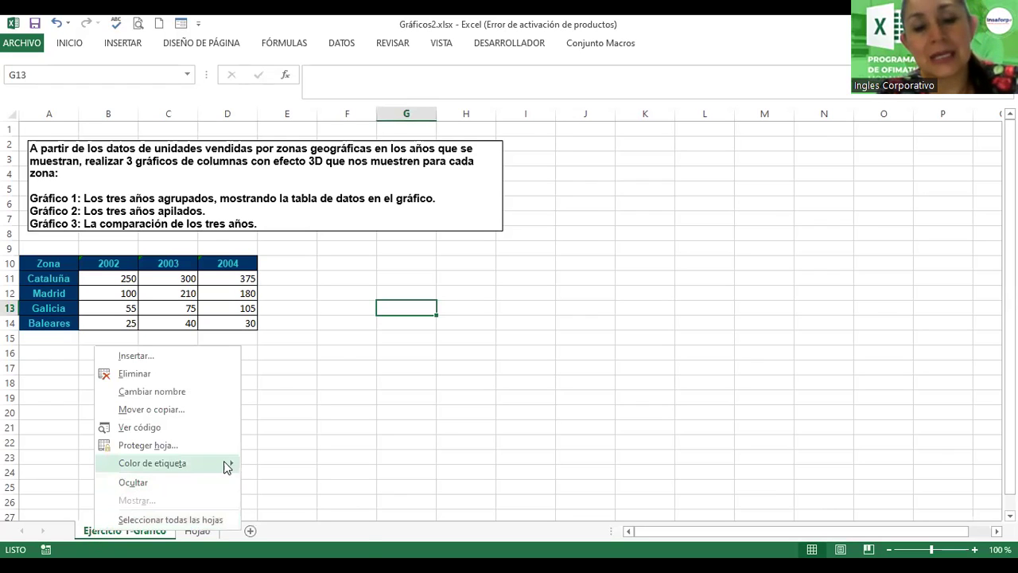
{"action": "left_click", "coordinate": [322, 409]}
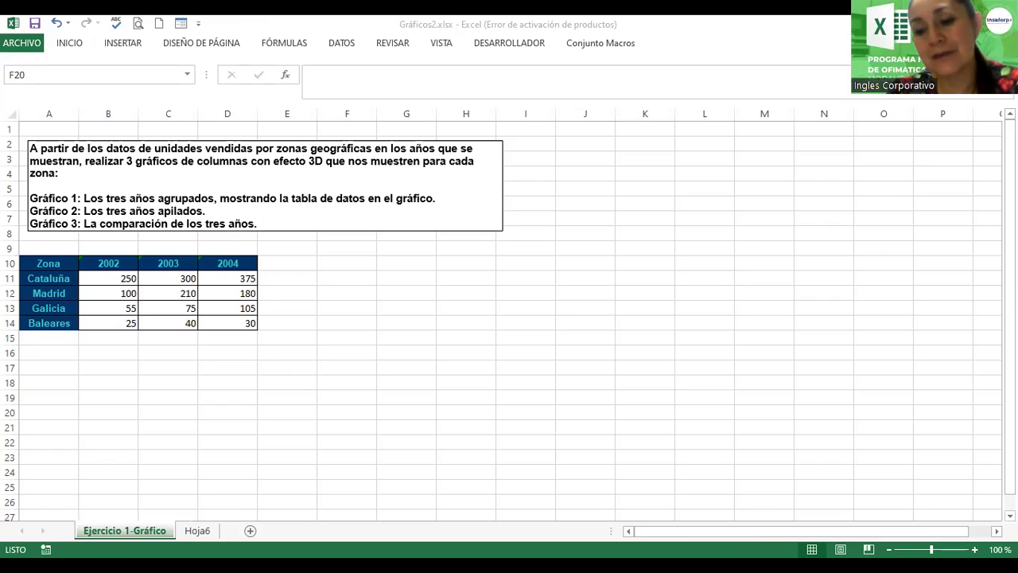
Step: At 130% zoom, select the zone sales table A10:D14, from Zona to the 2004 figures
{"action": "left_click", "coordinate": [974, 549]}
{"action": "left_click", "coordinate": [973, 549]}
{"action": "left_click", "coordinate": [974, 549]}
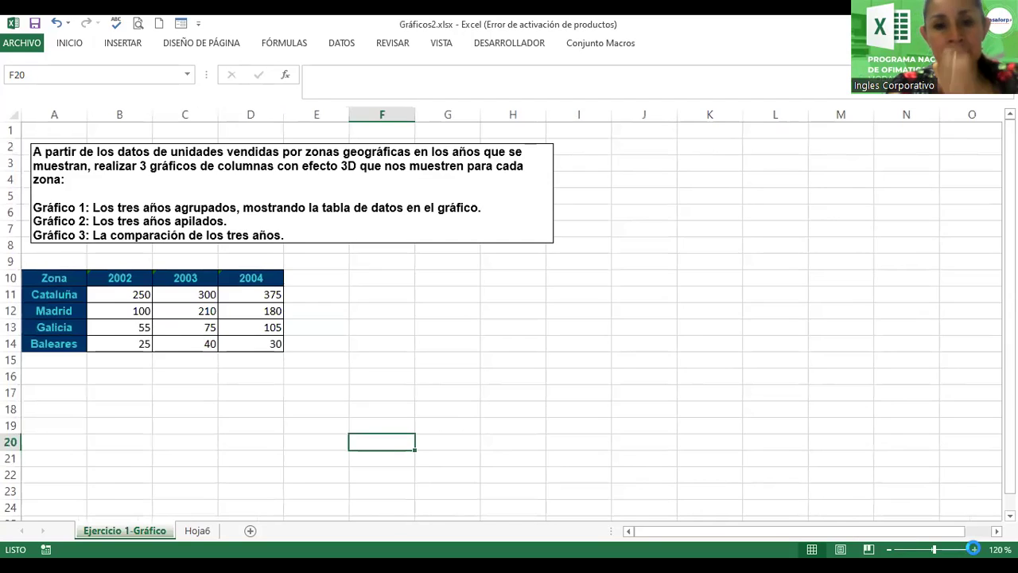
{"action": "scroll", "coordinate": [702, 295], "scroll_direction": "up", "scroll_amount": 1, "text": "ctrl"}
{"action": "scroll", "coordinate": [931, 491], "scroll_direction": "up", "scroll_amount": 1, "text": "ctrl"}
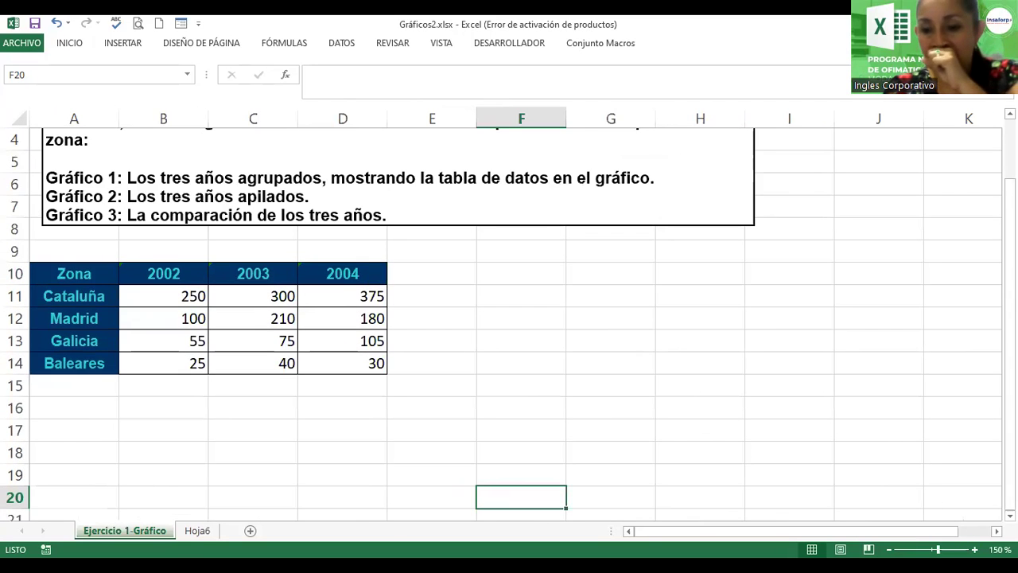
{"action": "left_click", "coordinate": [888, 549]}
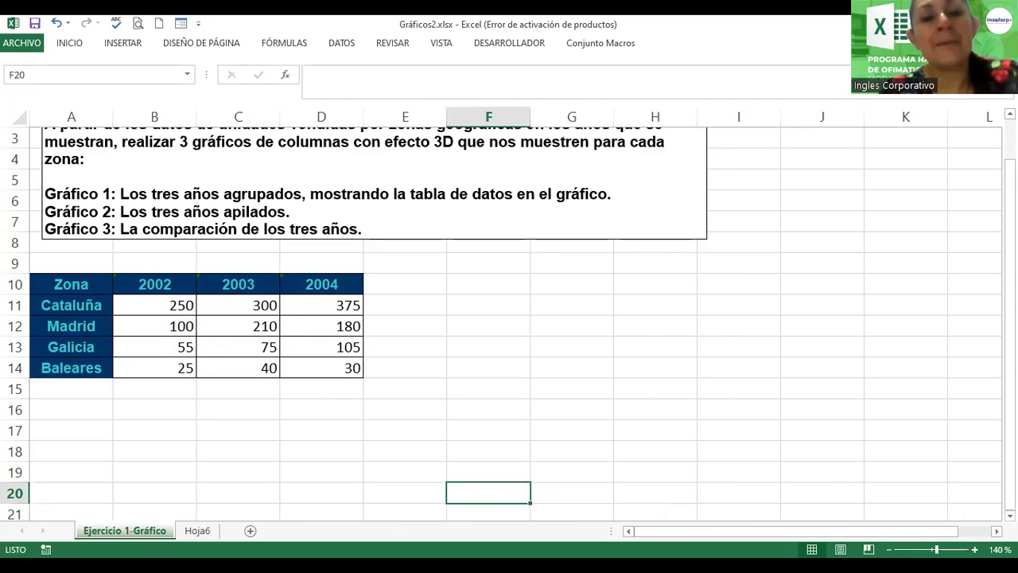
{"action": "left_click", "coordinate": [889, 548]}
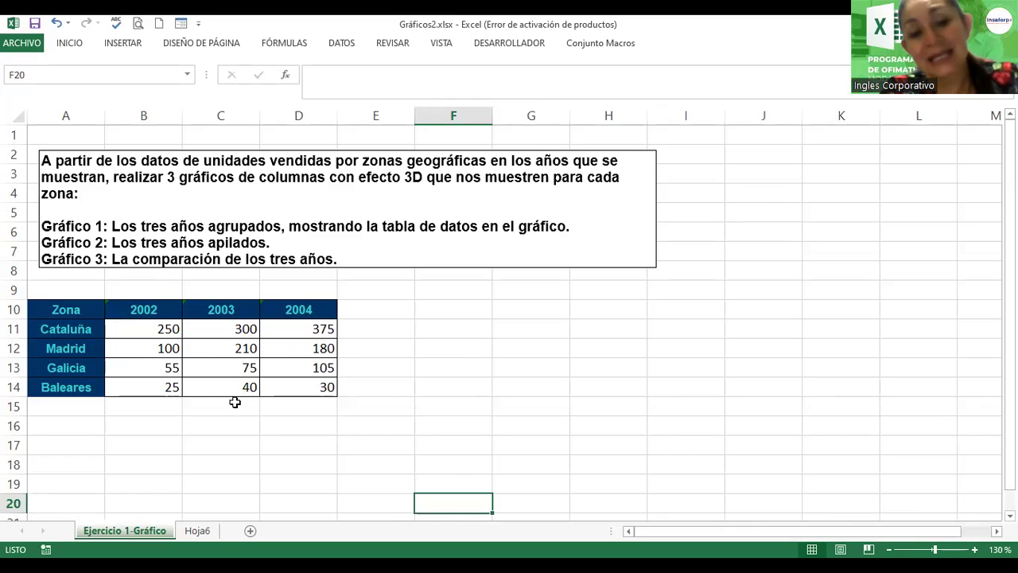
{"action": "left_click", "coordinate": [77, 371]}
{"action": "left_click", "coordinate": [94, 347]}
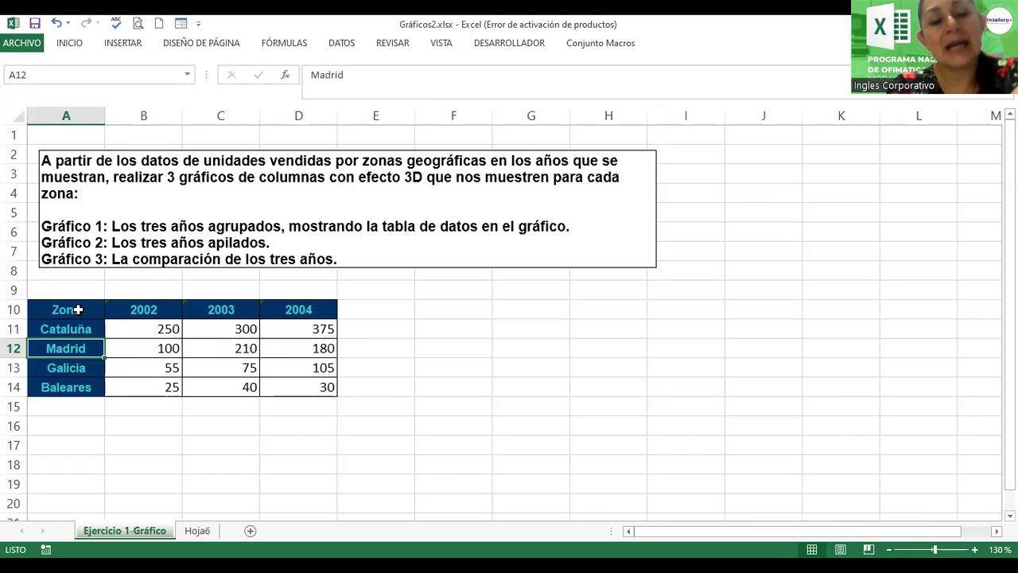
{"action": "left_click_drag", "start_coordinate": [78, 310], "coordinate": [234, 371]}
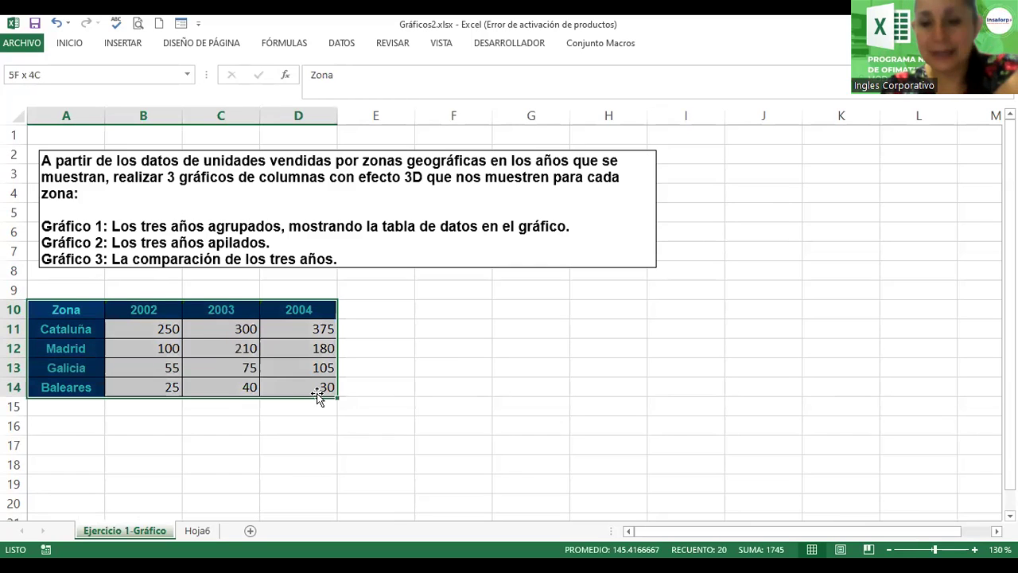
{"action": "left_click_drag", "start_coordinate": [315, 404], "coordinate": [318, 397]}
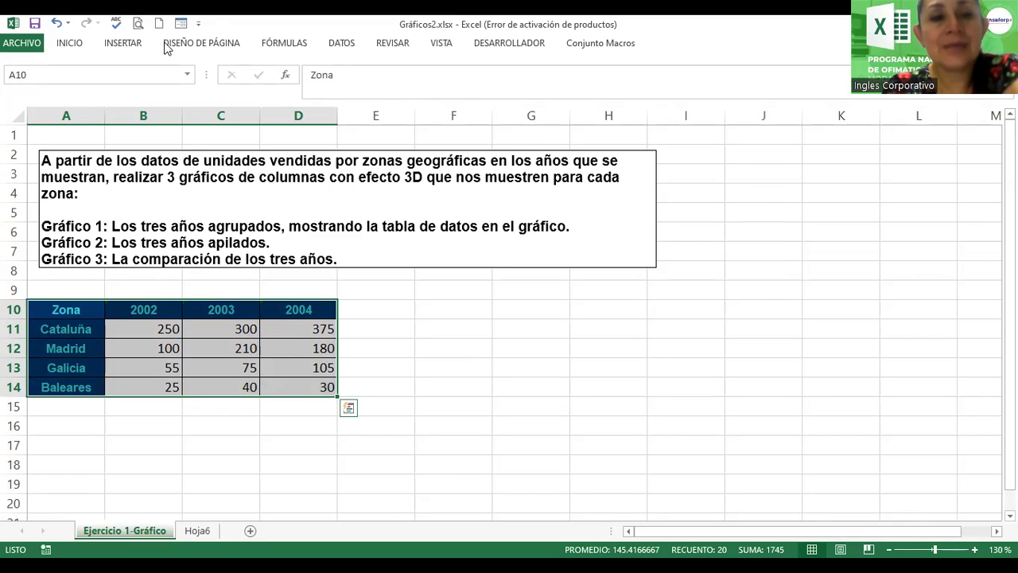
Step: Insert a Columna agrupada chart of the selected zone sales from the INSERTAR tab's Gráficos group
{"action": "left_click", "coordinate": [122, 47]}
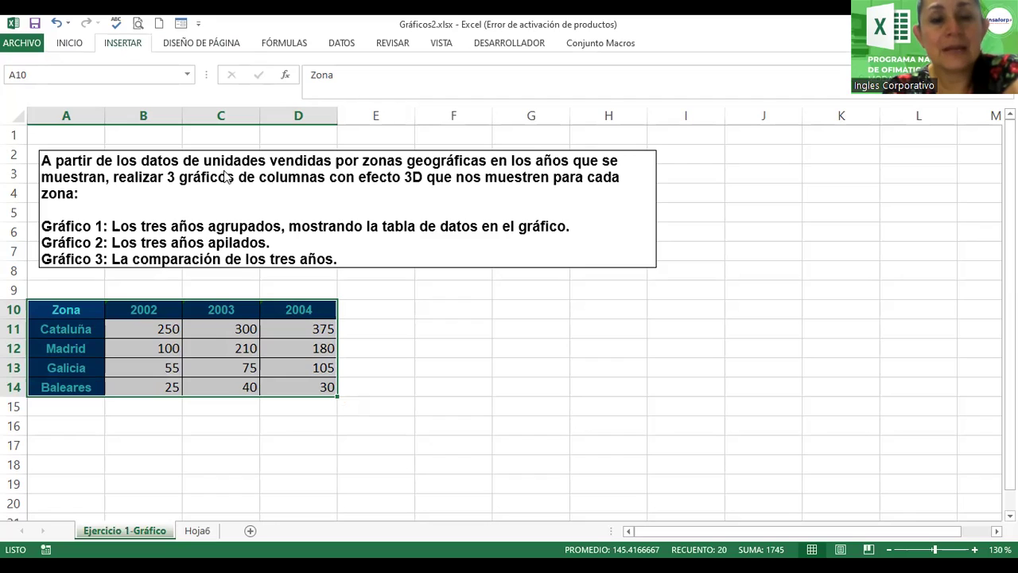
{"action": "left_click", "coordinate": [125, 47]}
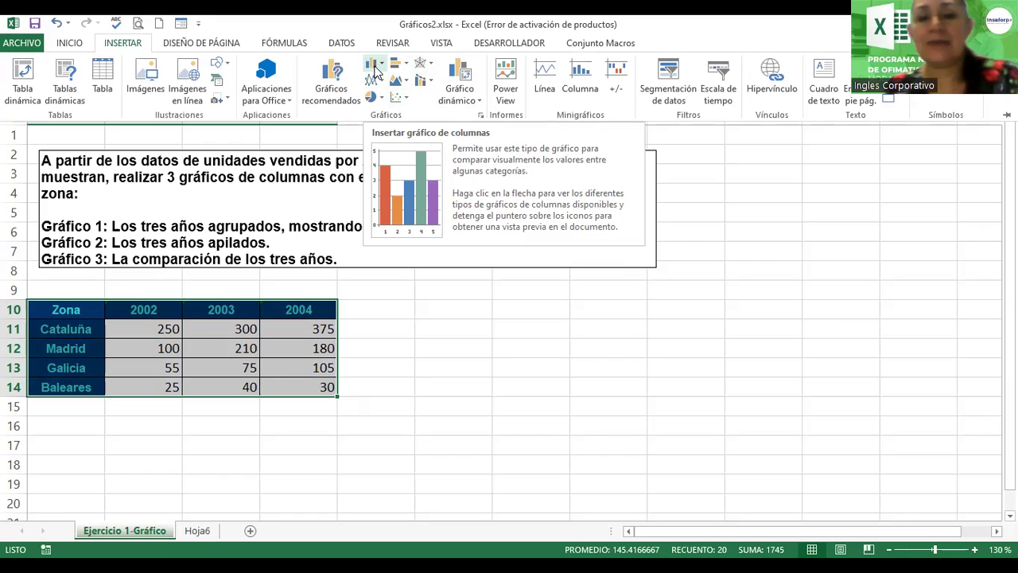
{"action": "left_click", "coordinate": [376, 70]}
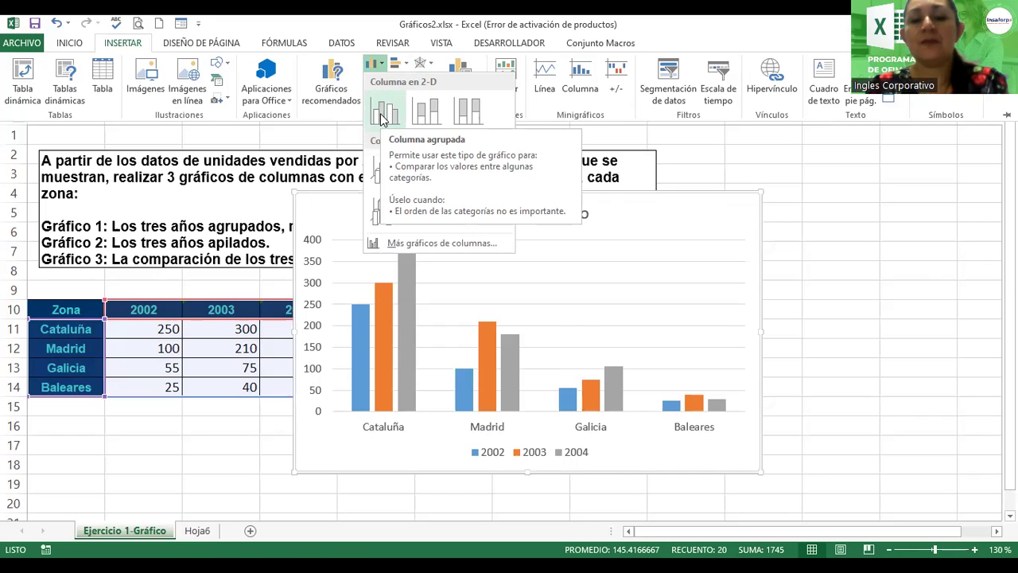
{"action": "left_click", "coordinate": [382, 116]}
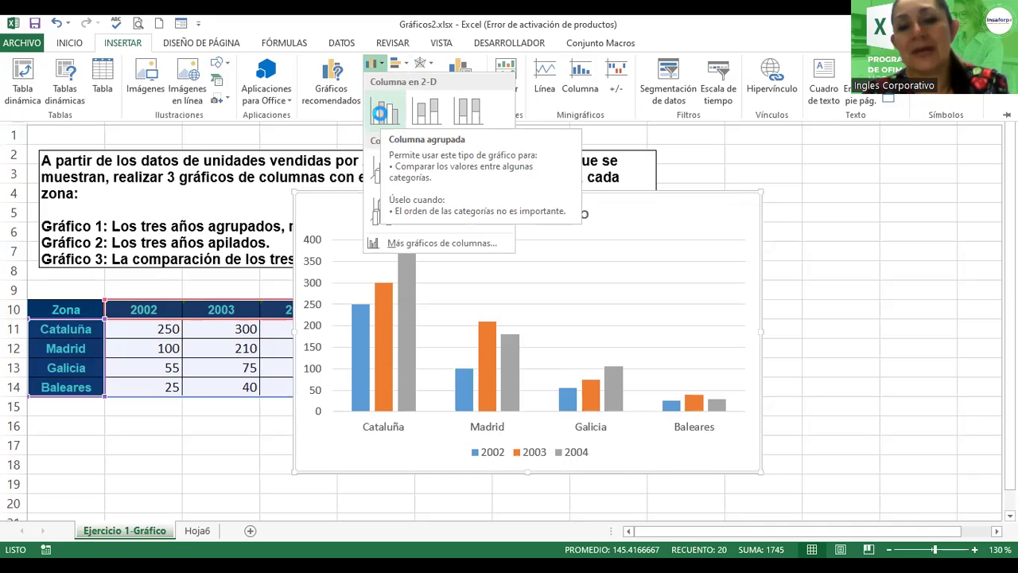
Step: At 120% zoom, move the chart below the task text, beside the table
{"action": "left_click", "coordinate": [889, 549]}
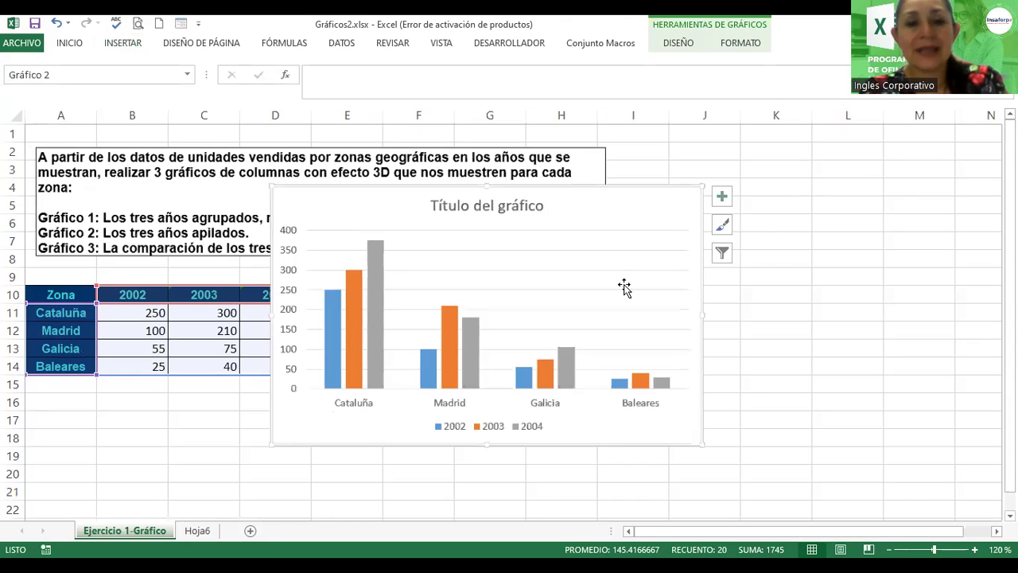
{"action": "scroll", "coordinate": [624, 288], "scroll_direction": "down", "scroll_amount": 1}
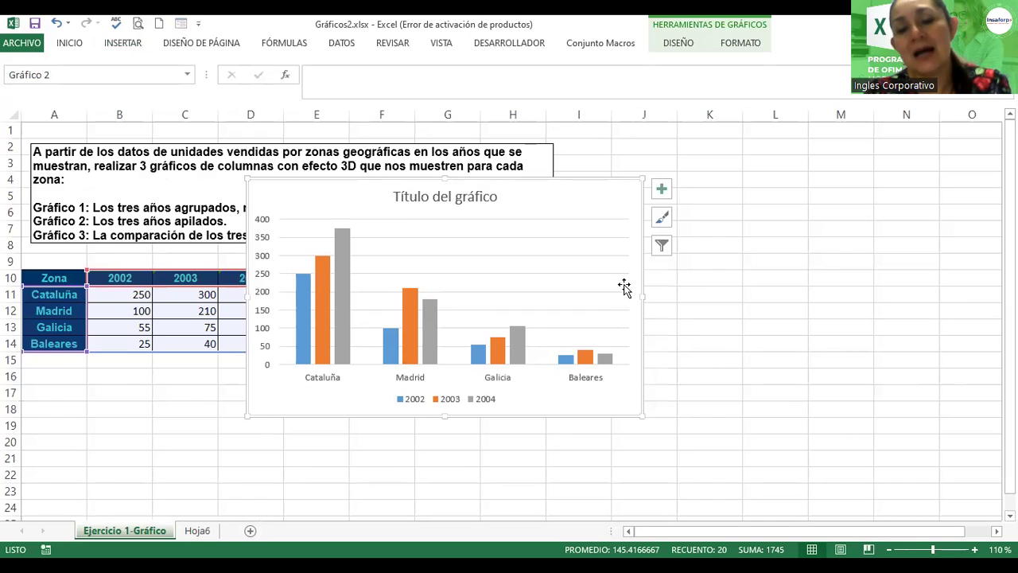
{"action": "left_click_drag", "start_coordinate": [637, 217], "coordinate": [653, 259]}
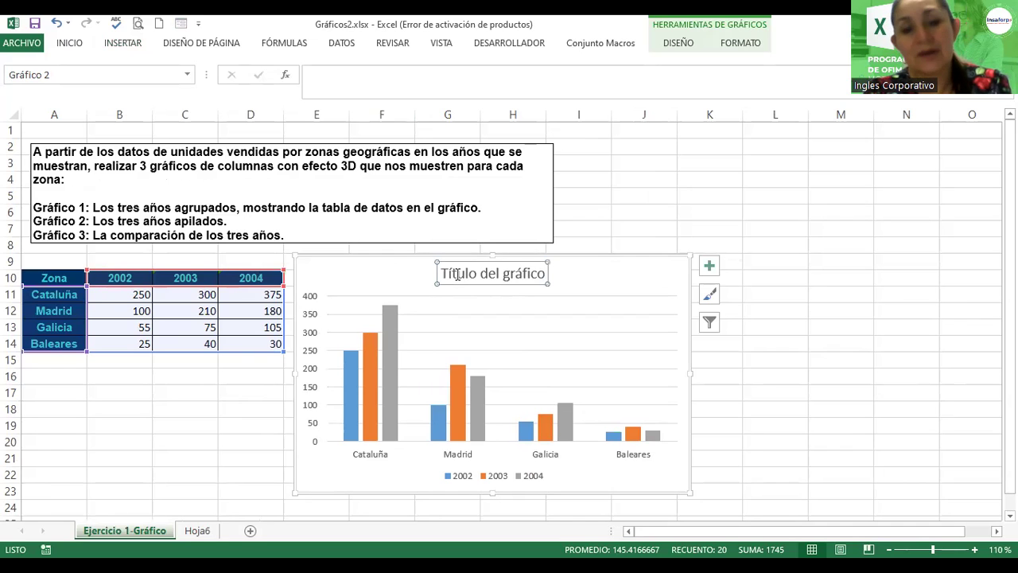
Step: Change the chart title to 'Gráfico Agrupado por Zonas'
{"action": "triple_click", "coordinate": [457, 275]}
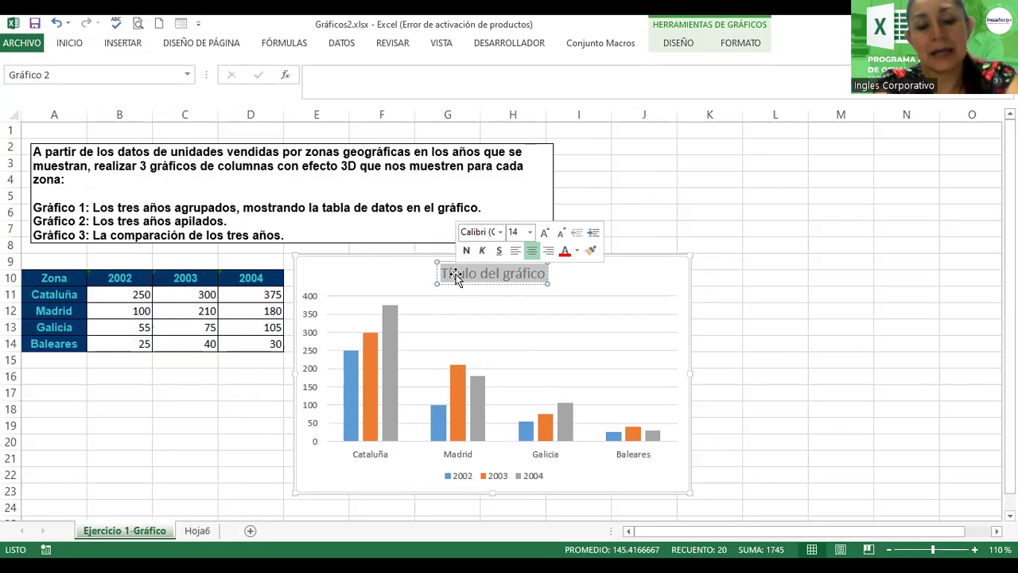
{"action": "type", "text": "Gráfico"}
{"action": "key", "text": "Escape"}
{"action": "type", "text": "A"}
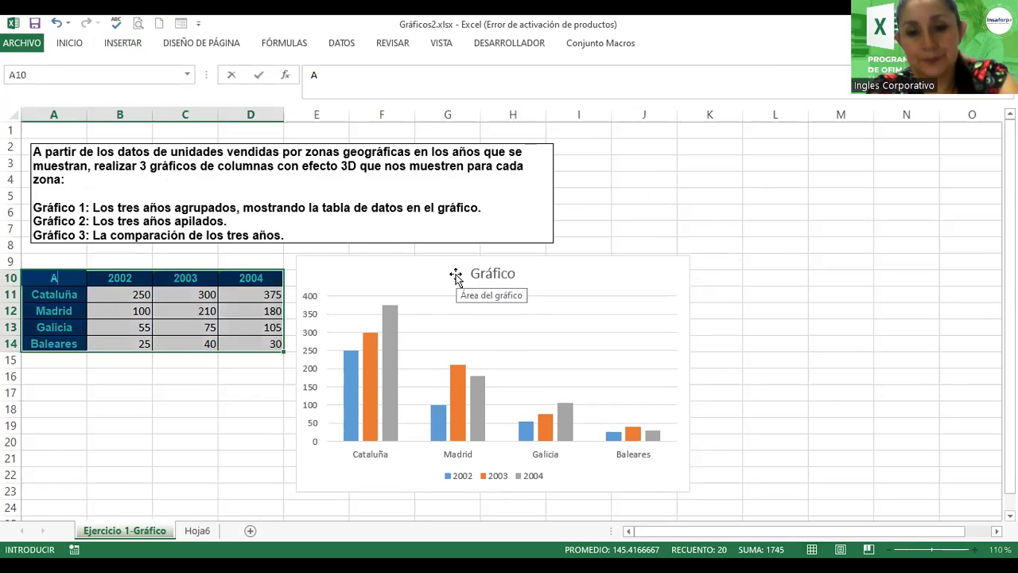
{"action": "left_click", "coordinate": [516, 272]}
{"action": "type", "text": "1"}
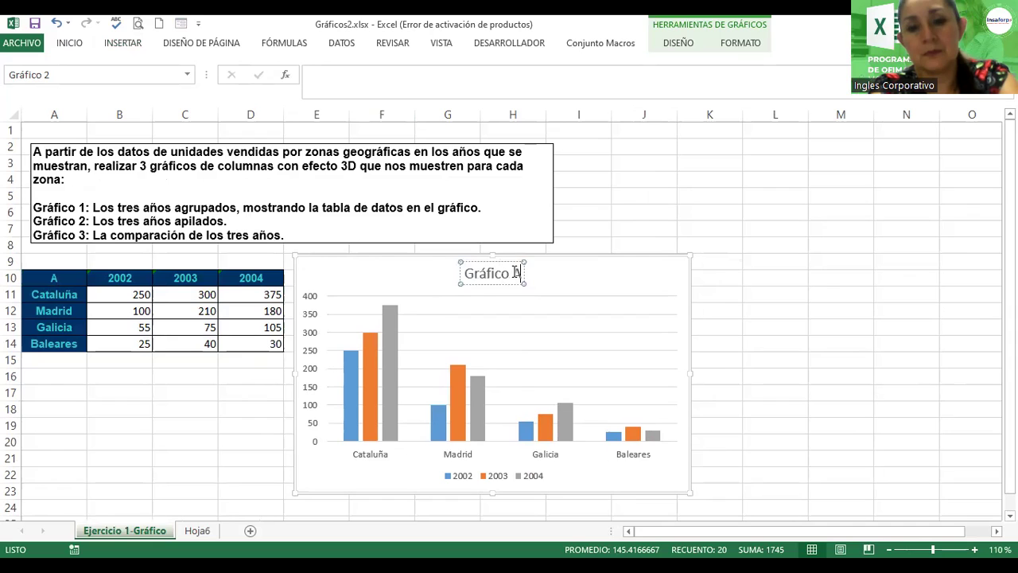
{"action": "key", "text": "BackSpace"}
{"action": "type", "text": "Agrupado"}
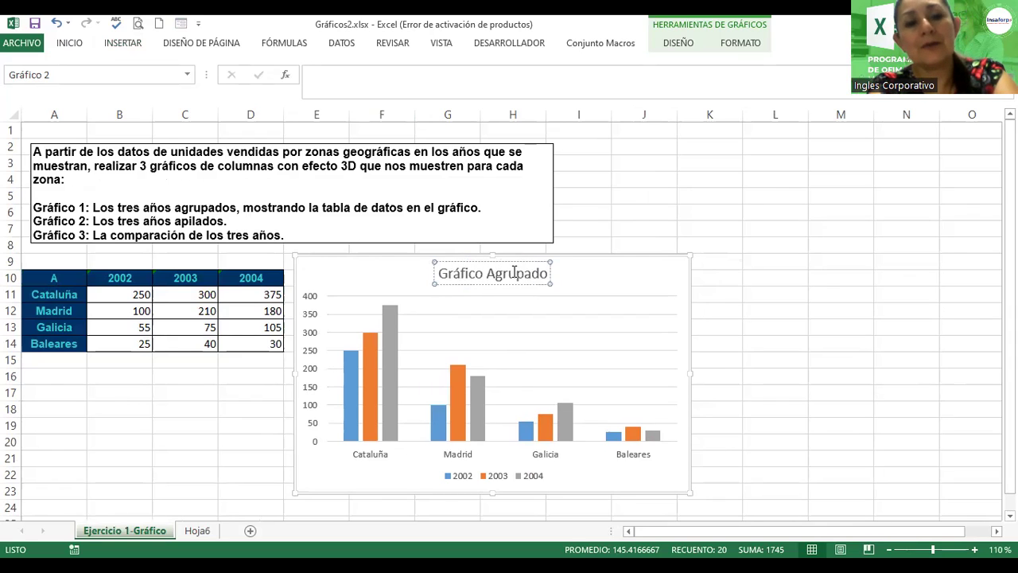
{"action": "type", "text": " p"}
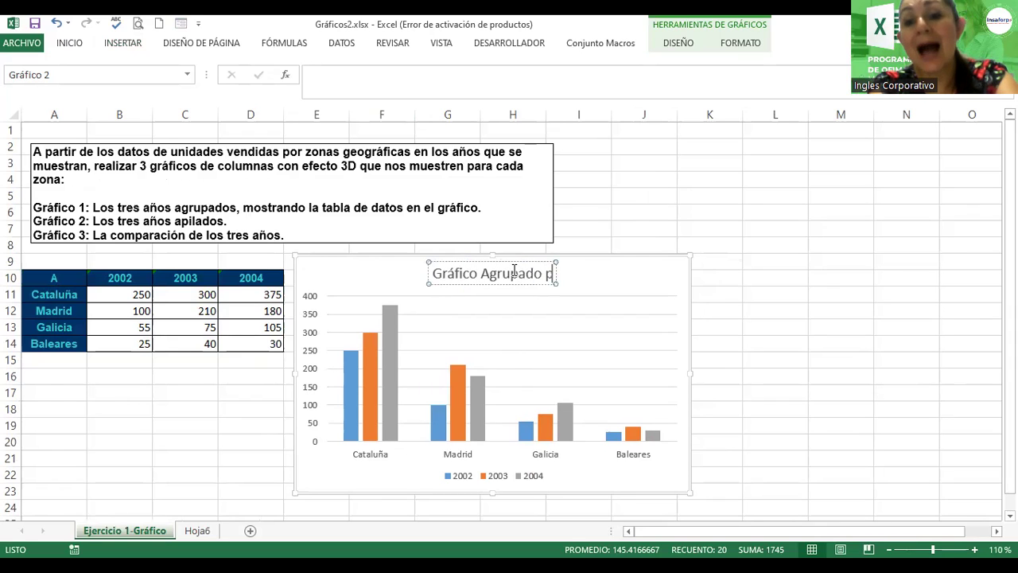
{"action": "type", "text": "or Años"}
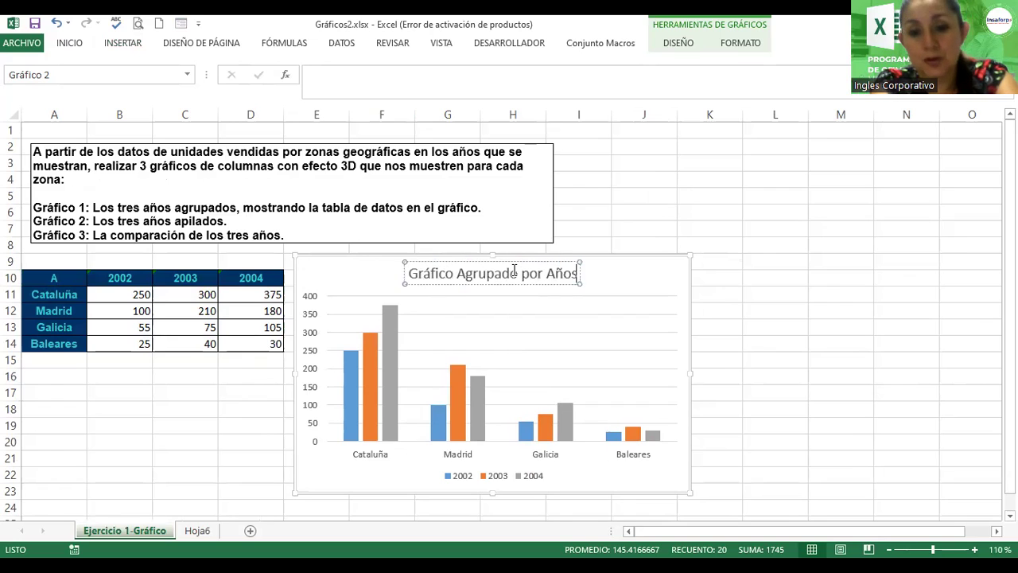
{"action": "key", "text": "BackSpace"}
{"action": "key", "text": "BackSpace"}
{"action": "key", "text": "BackSpace"}
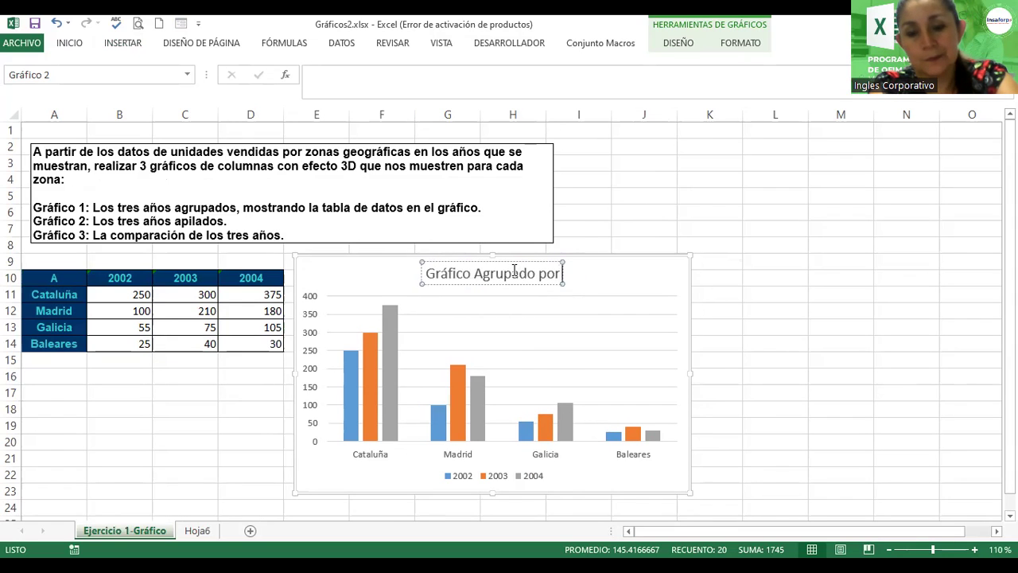
{"action": "type", "text": " Zonas"}
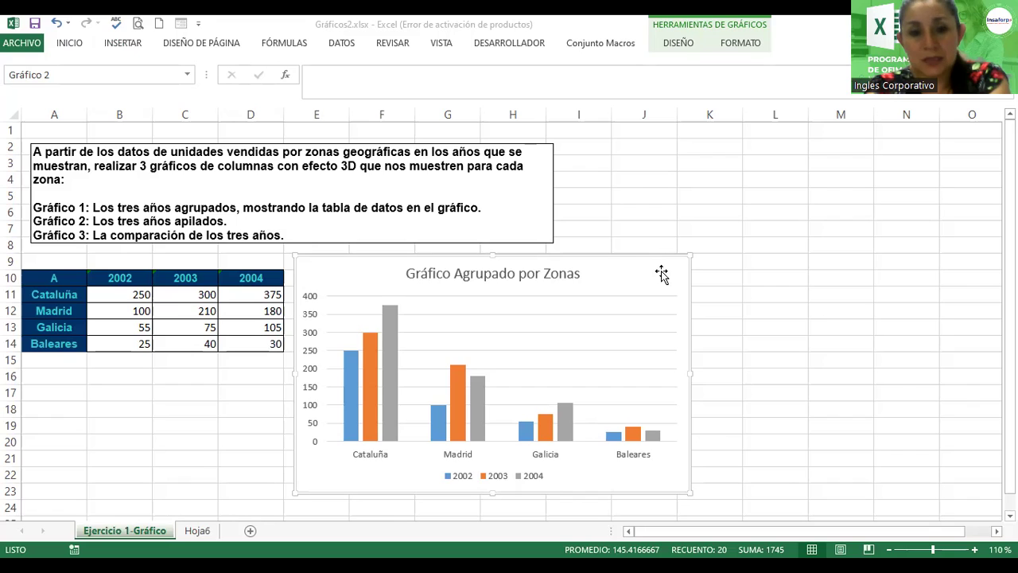
Step: Nudge the chart slightly, then undo the accidental move
{"action": "left_click_drag", "start_coordinate": [663, 264], "coordinate": [660, 269]}
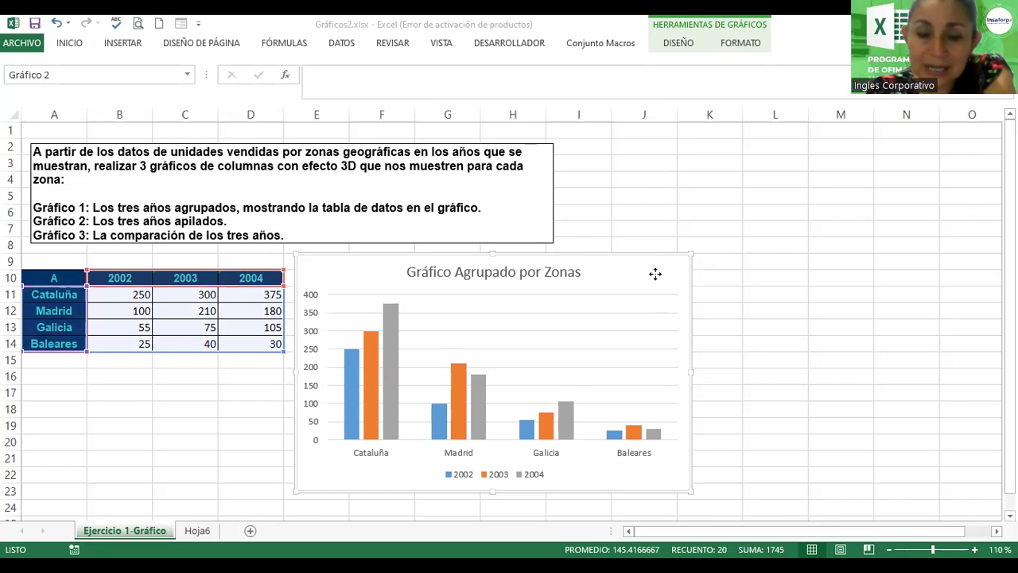
{"action": "left_click_drag", "start_coordinate": [650, 268], "coordinate": [654, 272]}
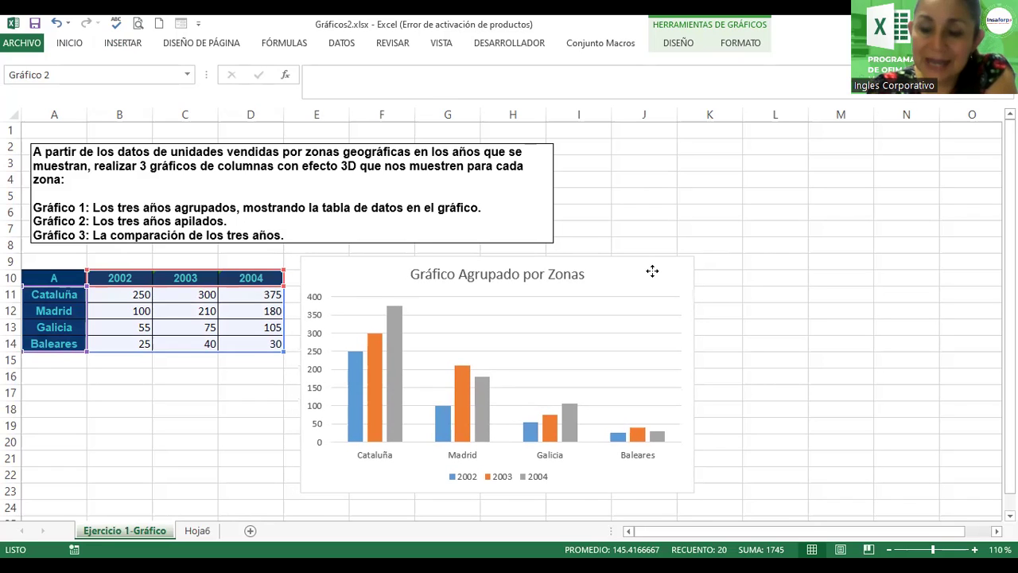
{"action": "key", "text": "ctrl+z"}
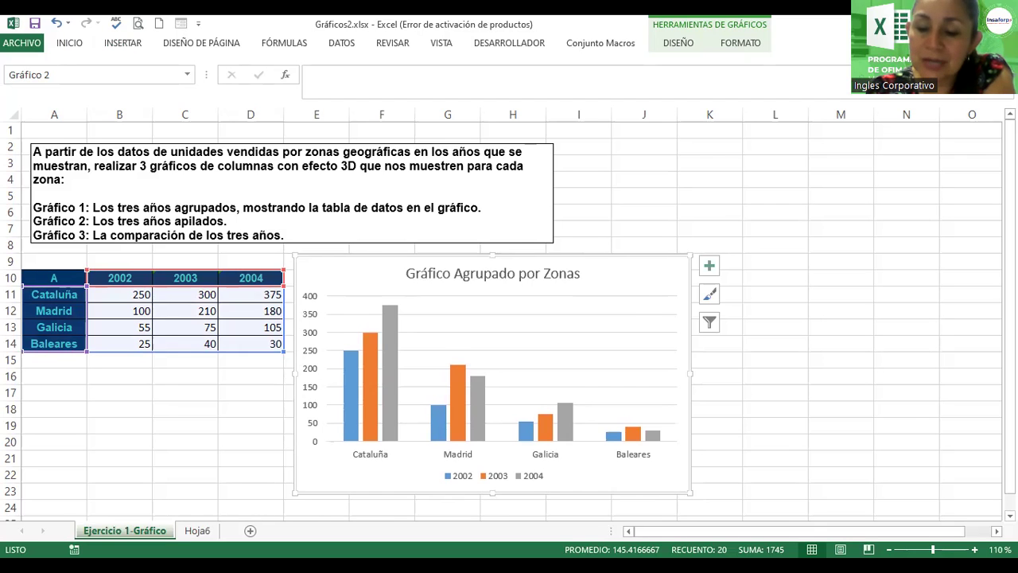
Step: Drag the chart's bottom-right corner so it spans roughly columns E to L
{"action": "scroll", "coordinate": [509, 318], "scroll_direction": "down", "scroll_amount": 1}
{"action": "scroll", "coordinate": [509, 318], "scroll_direction": "down", "scroll_amount": 1}
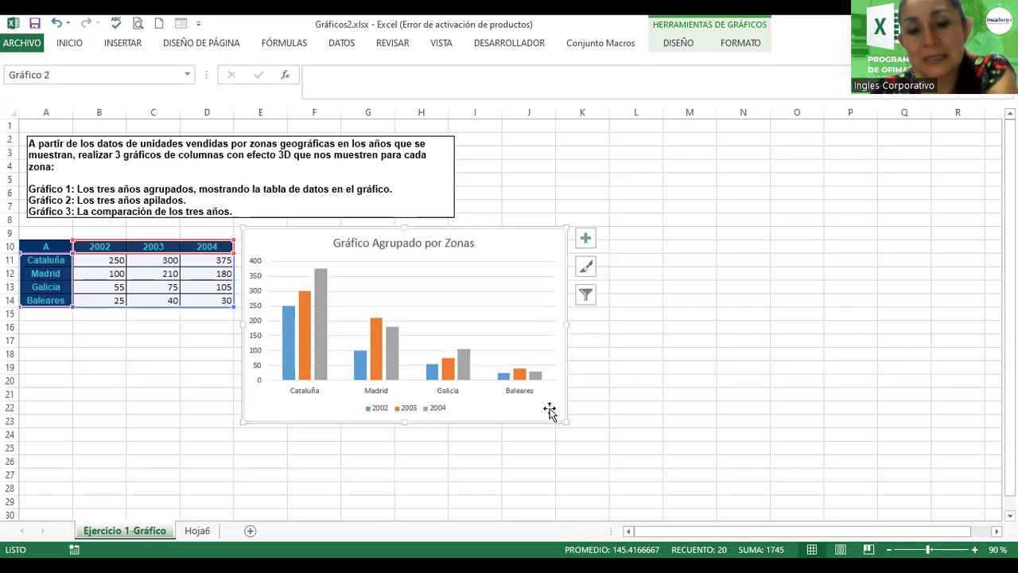
{"action": "left_click_drag", "start_coordinate": [614, 453], "coordinate": [646, 465]}
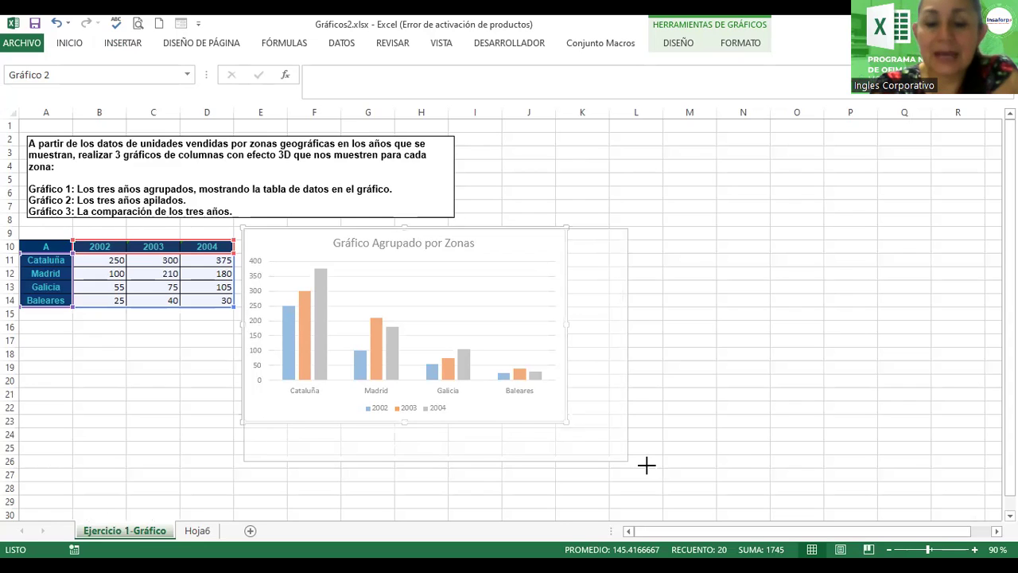
{"action": "left_click_drag", "start_coordinate": [646, 465], "coordinate": [624, 453]}
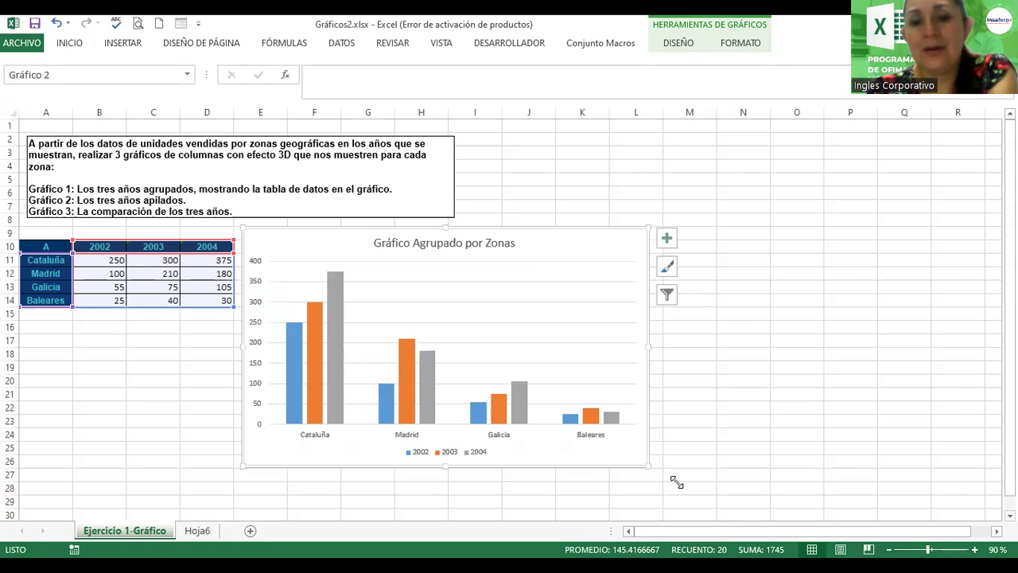
Step: Apply the green, blue and yellow Multicolor palette from Cambiar colores on the DISEÑO tab
{"action": "left_click", "coordinate": [673, 46]}
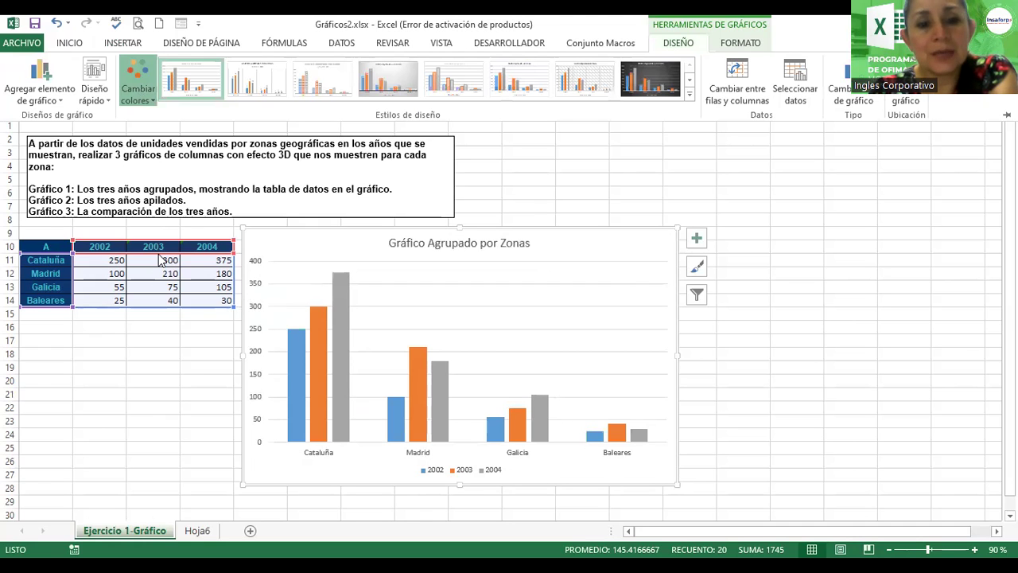
{"action": "left_click", "coordinate": [139, 89]}
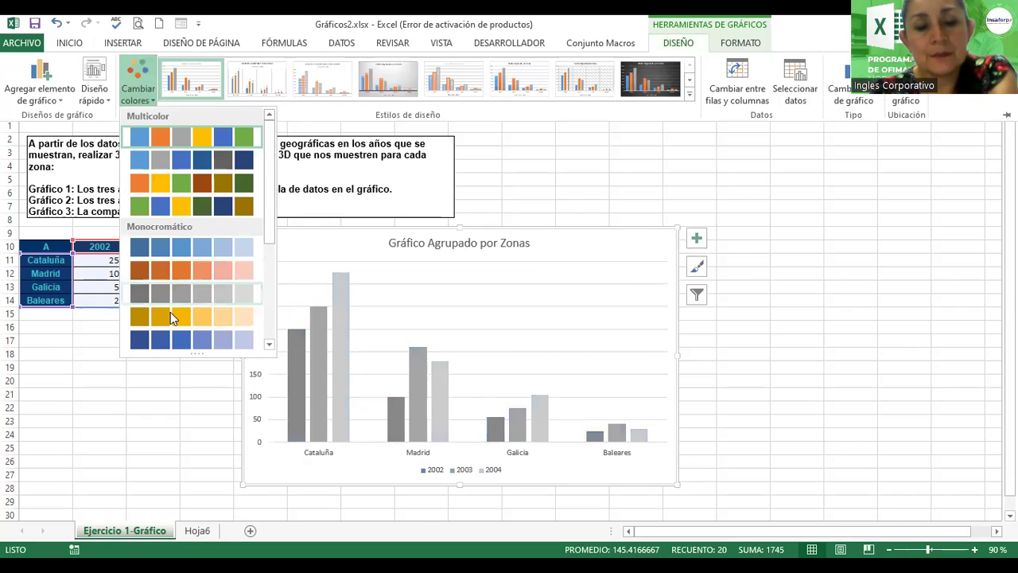
{"action": "left_click", "coordinate": [191, 207]}
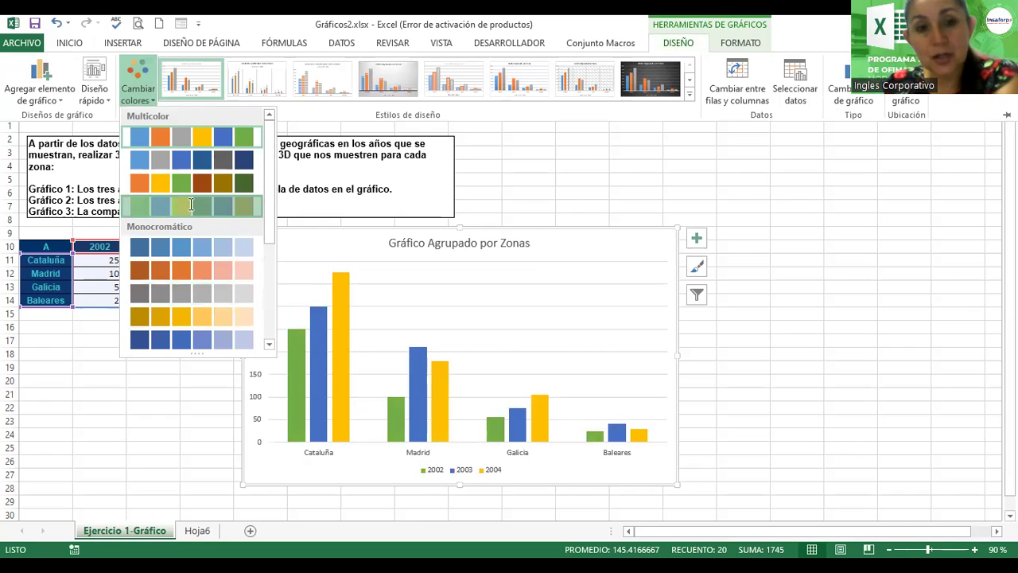
{"action": "left_click", "coordinate": [191, 207]}
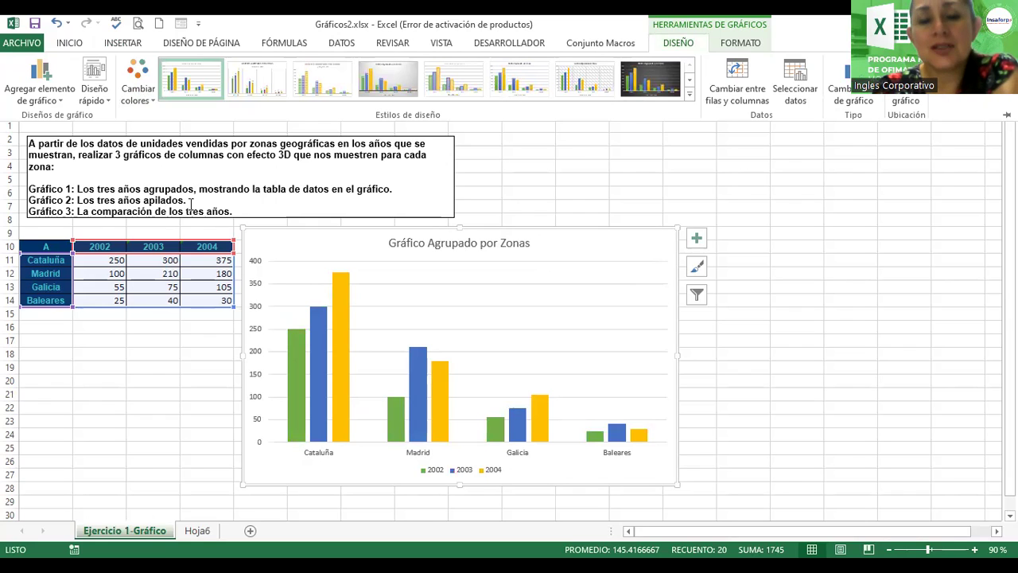
Step: Apply the fifth chart style with pale outlined columns, hide the ribbon, and widen the chart slightly
{"action": "left_click", "coordinate": [472, 79]}
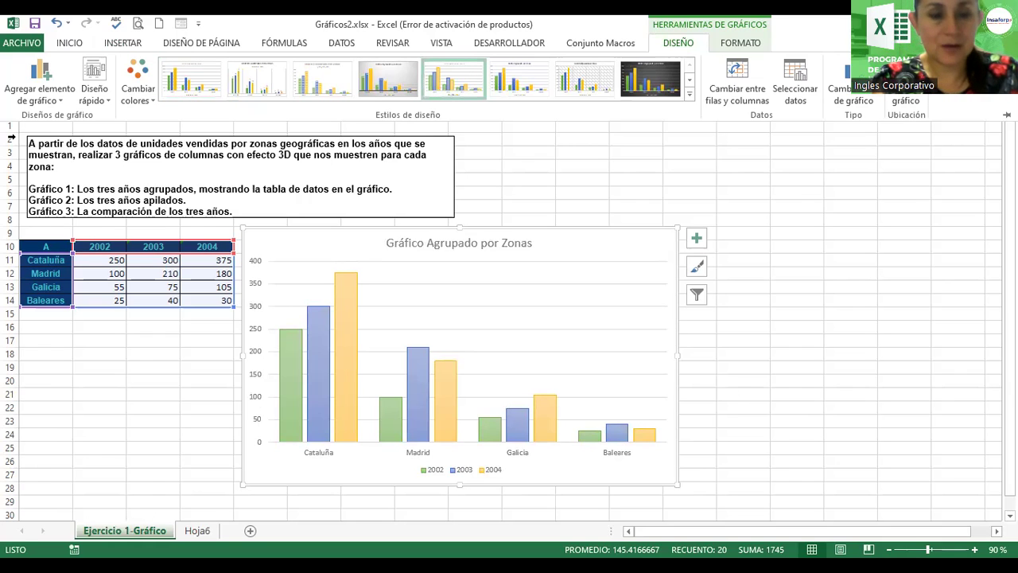
{"action": "key", "text": "ctrl+F1"}
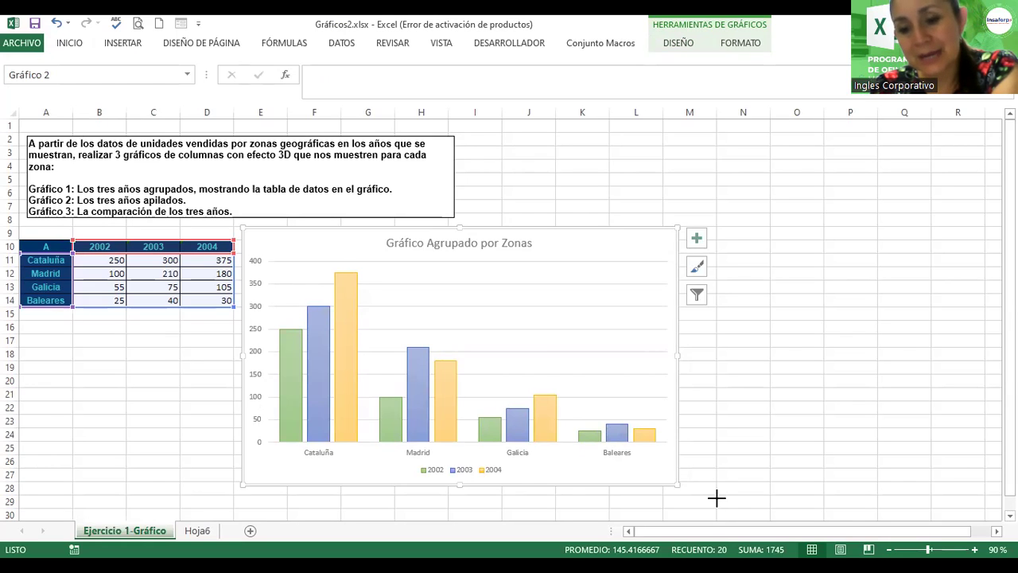
{"action": "left_click_drag", "start_coordinate": [706, 498], "coordinate": [717, 498]}
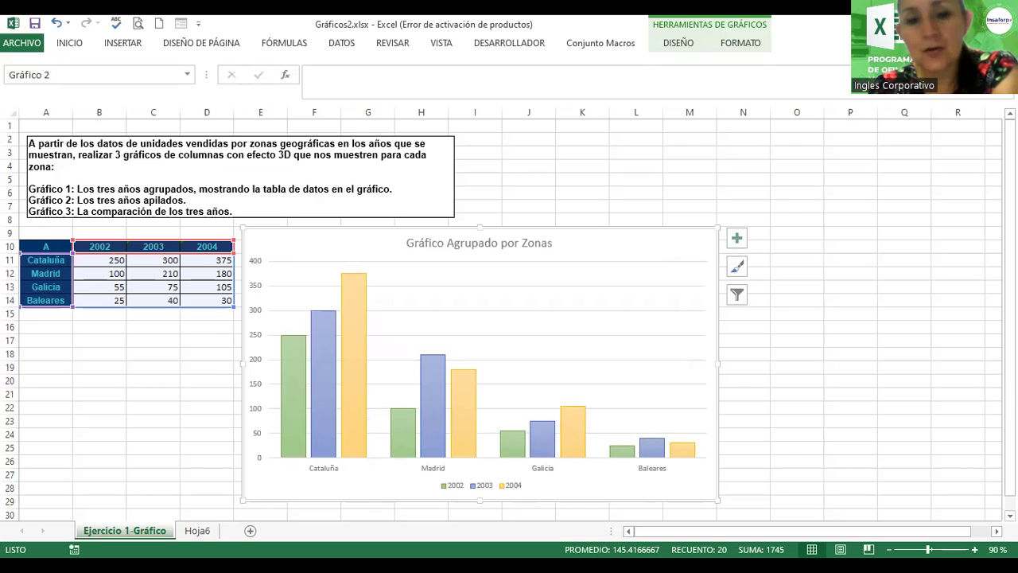
Step: At 80% zoom, add the Tabla de datos chart element beneath the columns
{"action": "left_click", "coordinate": [889, 549]}
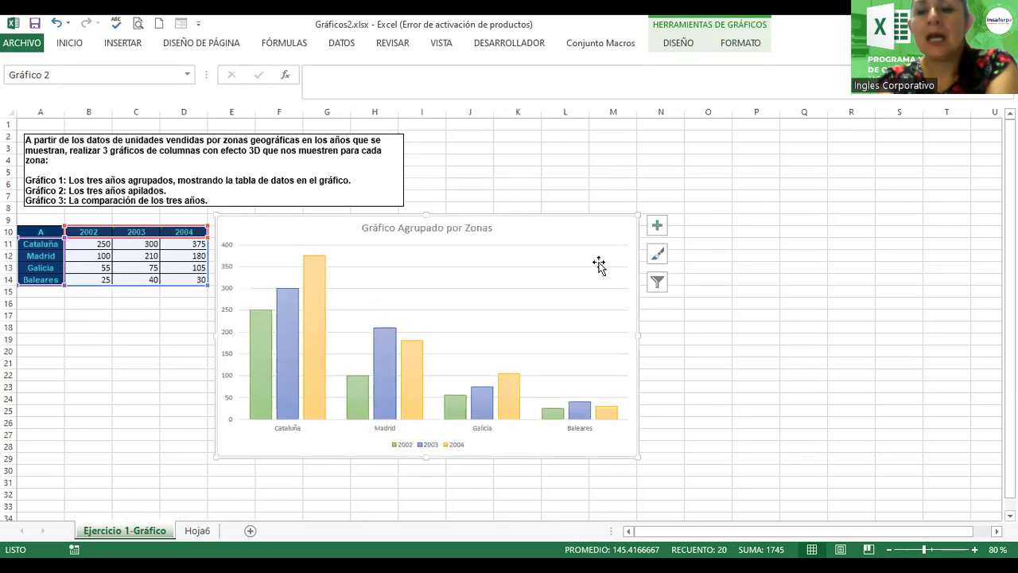
{"action": "left_click", "coordinate": [657, 226]}
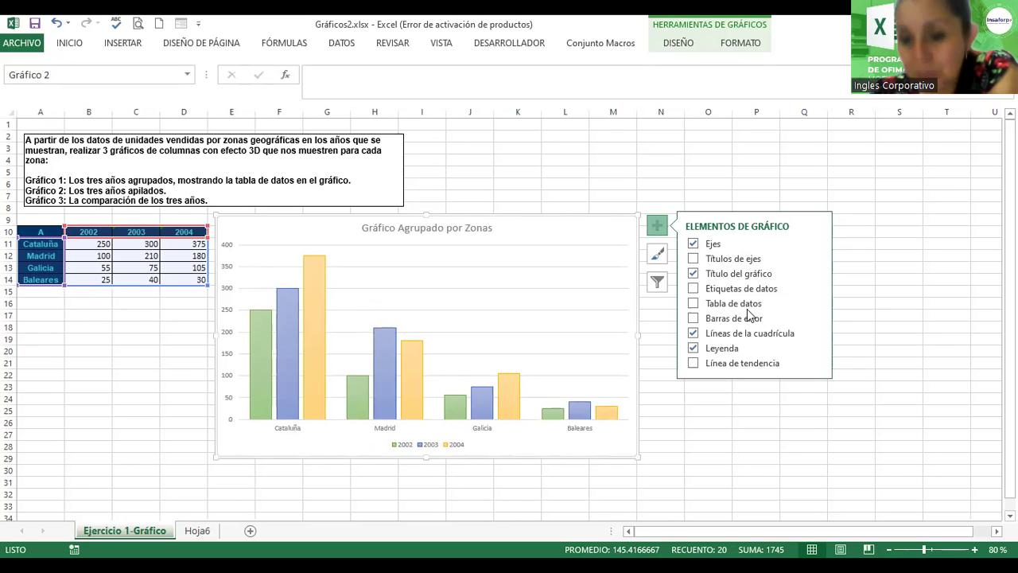
{"action": "left_click", "coordinate": [695, 307]}
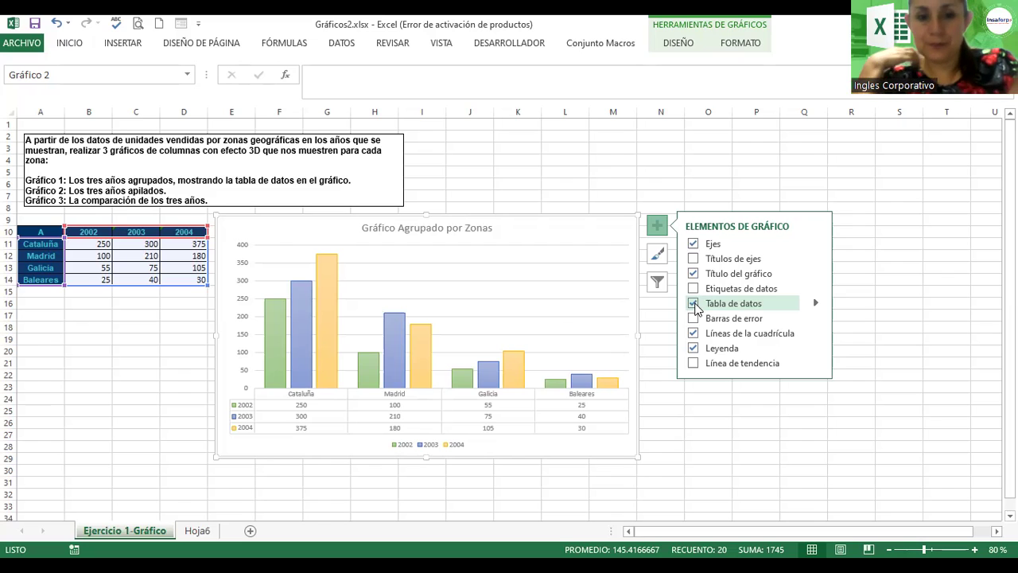
{"action": "left_click", "coordinate": [710, 410]}
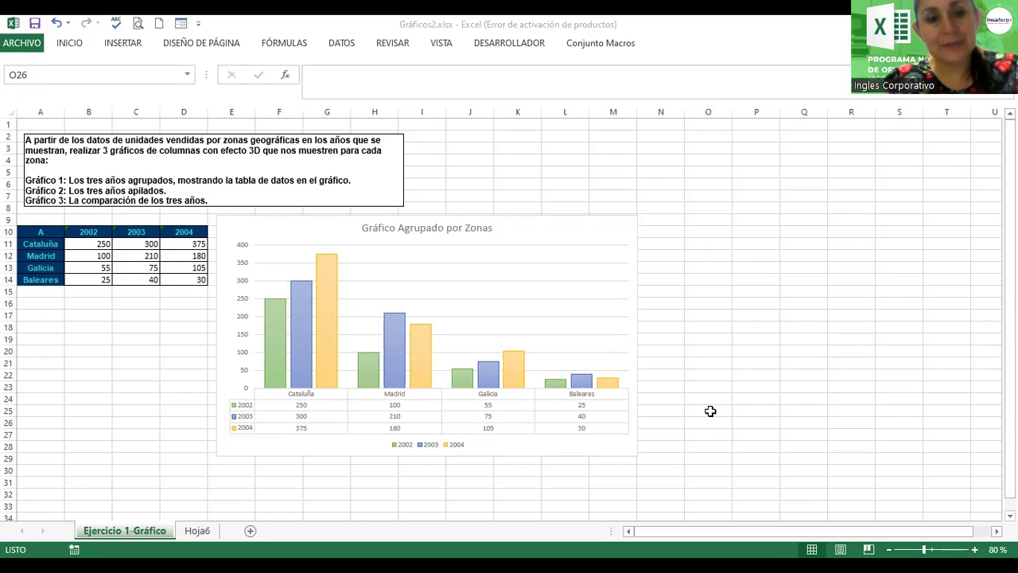
{"action": "mouse_move", "coordinate": [87, 232]}
{"action": "left_mouse_down"}
{"action": "mouse_move", "coordinate": [153, 278]}
{"action": "mouse_move", "coordinate": [178, 278]}
{"action": "left_mouse_up"}
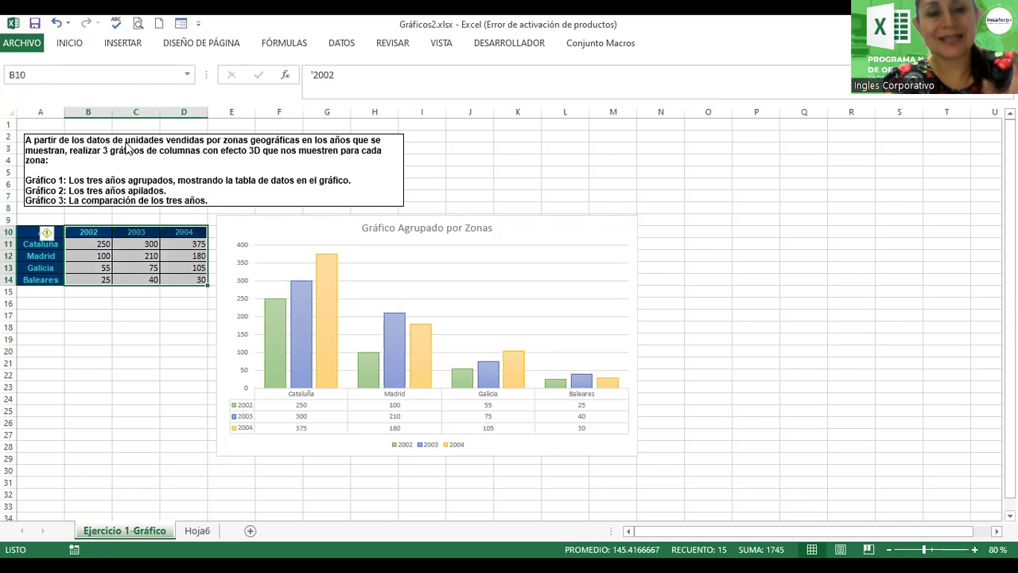
{"action": "left_click", "coordinate": [127, 44]}
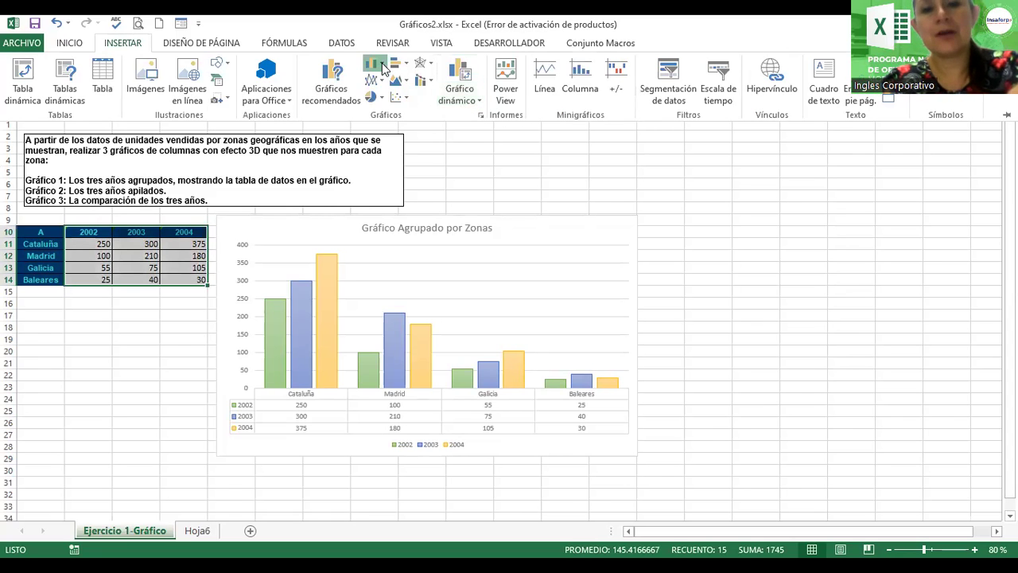
{"action": "left_click", "coordinate": [382, 64]}
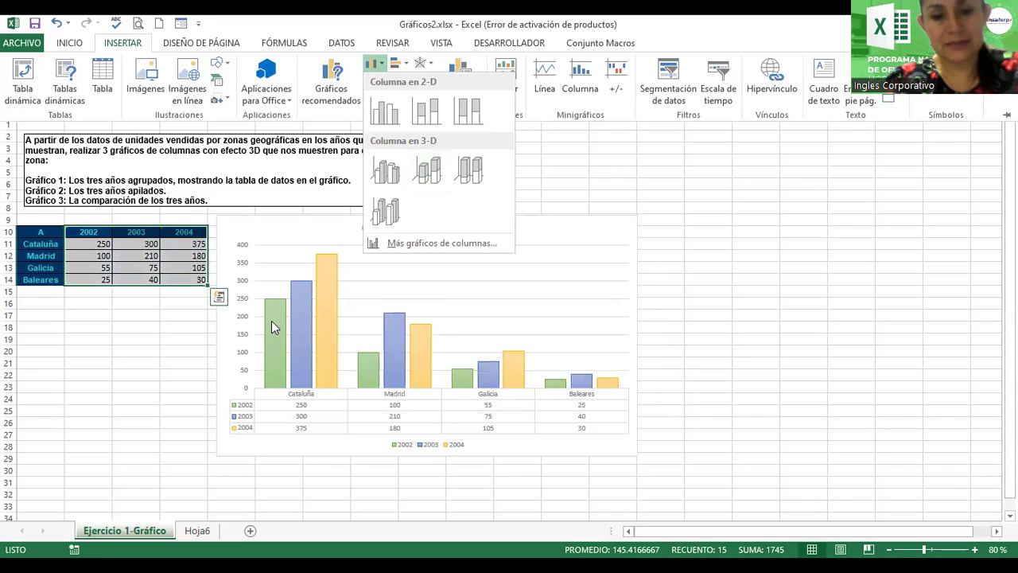
{"action": "left_click", "coordinate": [113, 31]}
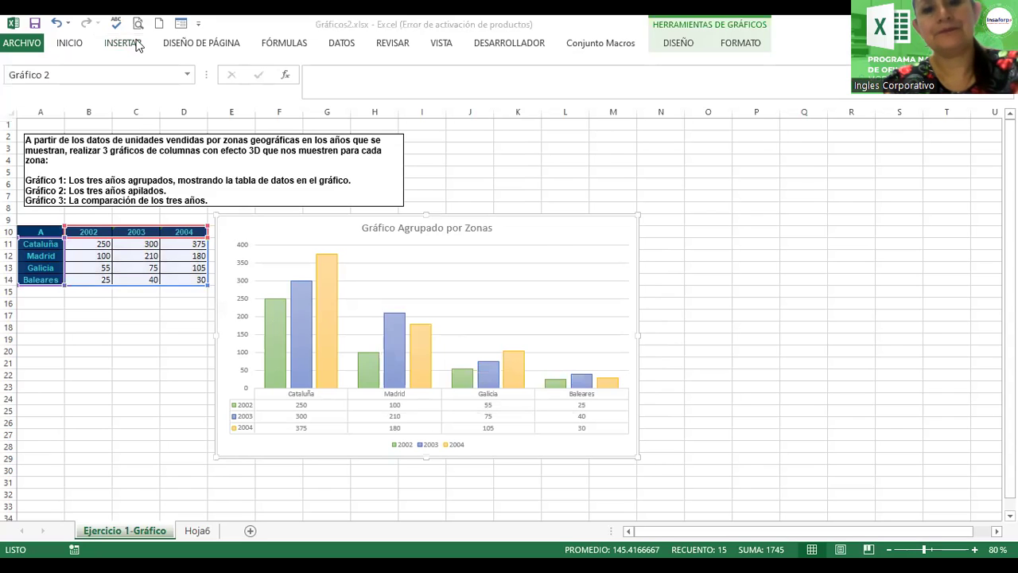
{"action": "scroll", "coordinate": [381, 51], "scroll_direction": "down", "scroll_amount": 1}
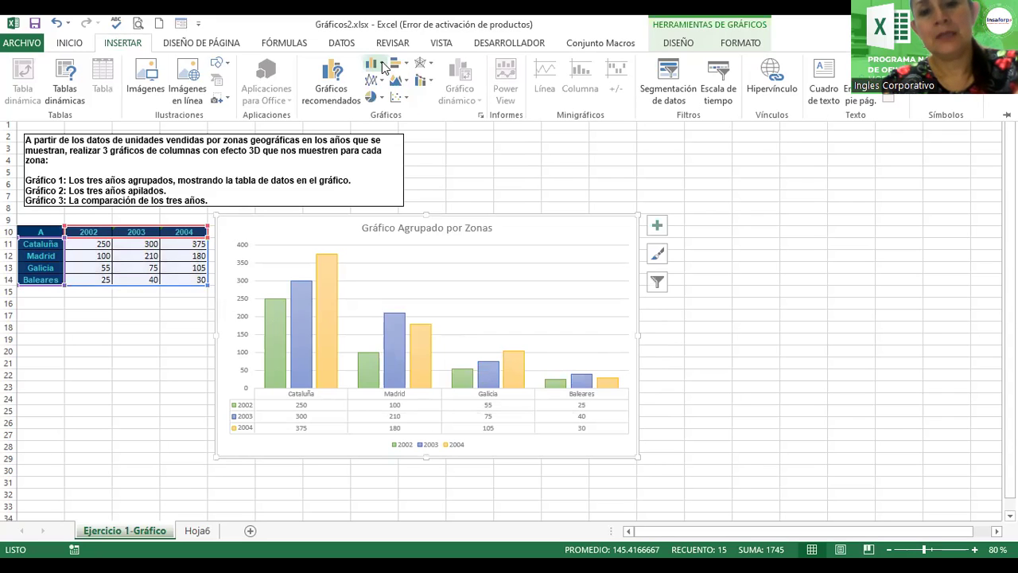
{"action": "left_click", "coordinate": [431, 171]}
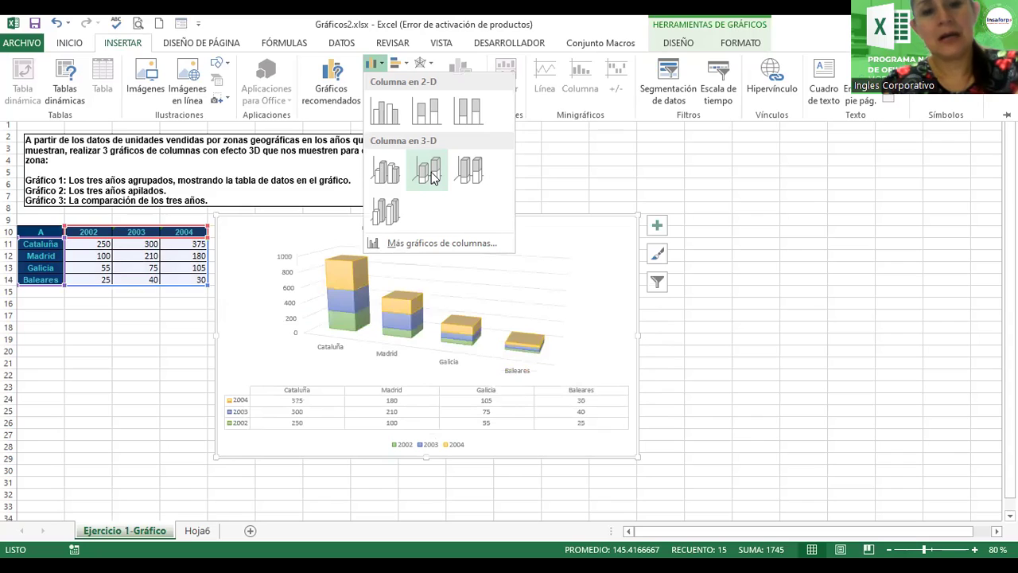
{"action": "left_click", "coordinate": [152, 316]}
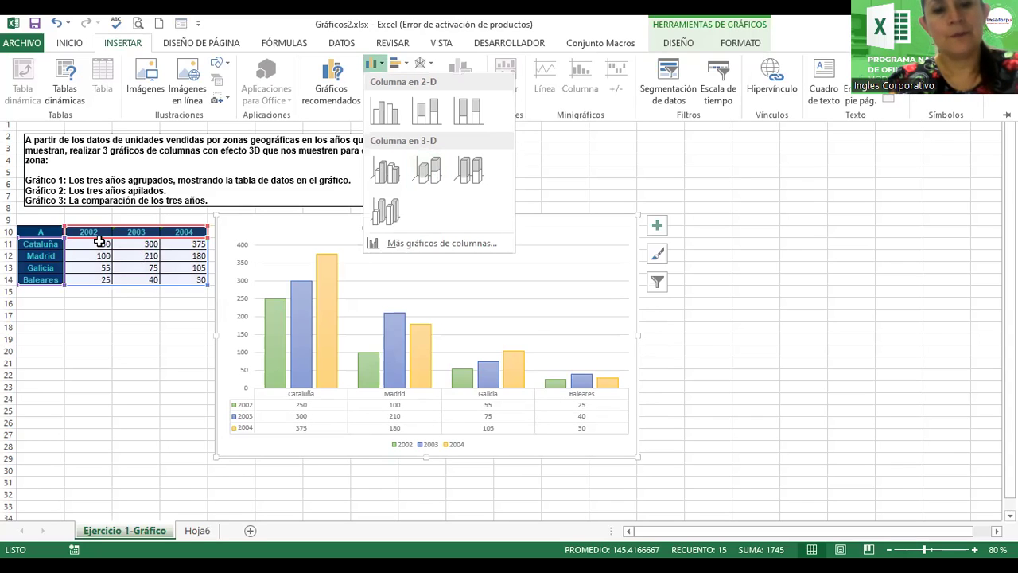
{"action": "left_click", "coordinate": [84, 234]}
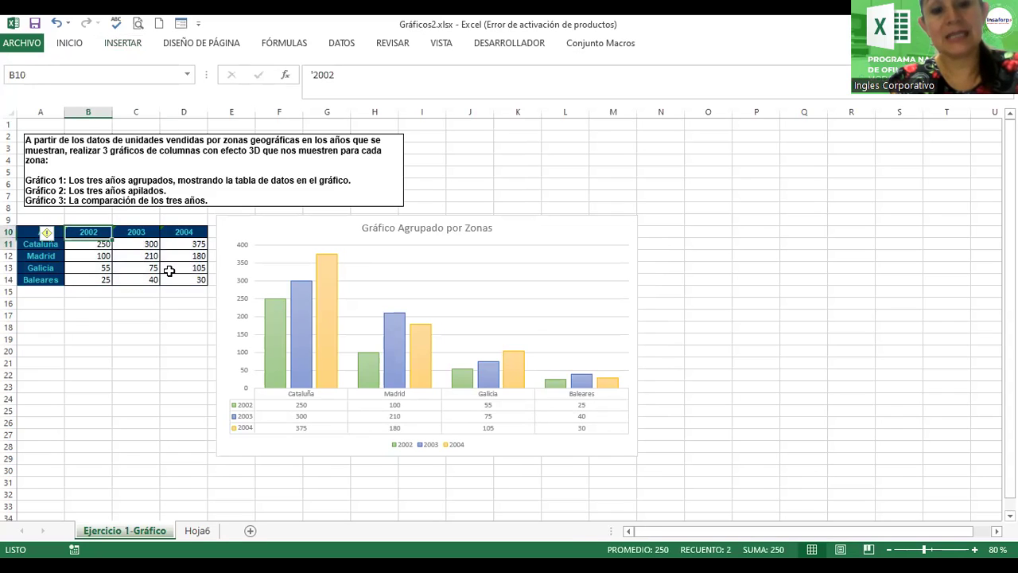
{"action": "left_click", "coordinate": [186, 279], "text": "shift"}
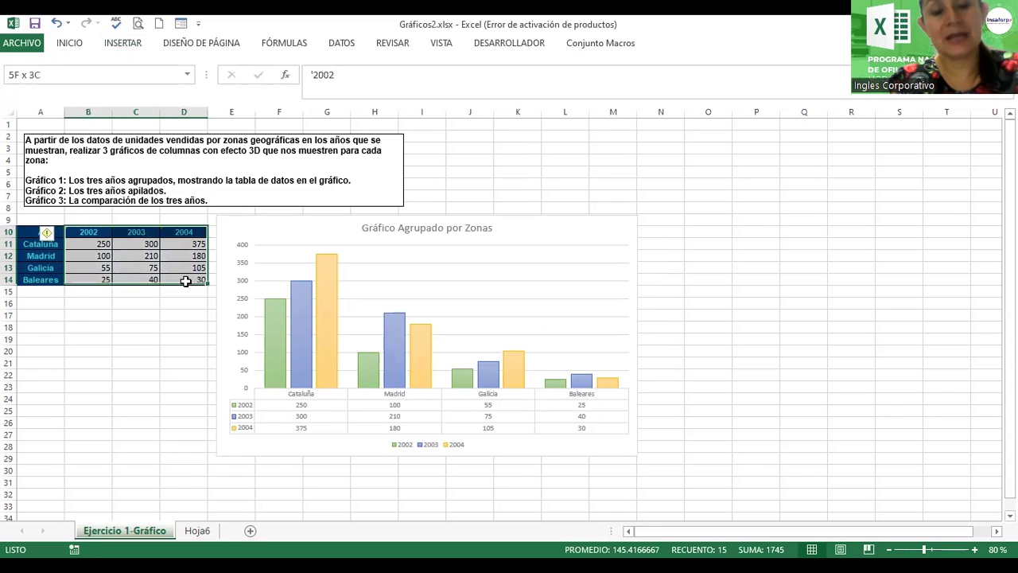
Step: Insert a 3-D stacked column chart of A10:D14 and move it right of the grouped chart
{"action": "left_click", "coordinate": [136, 48]}
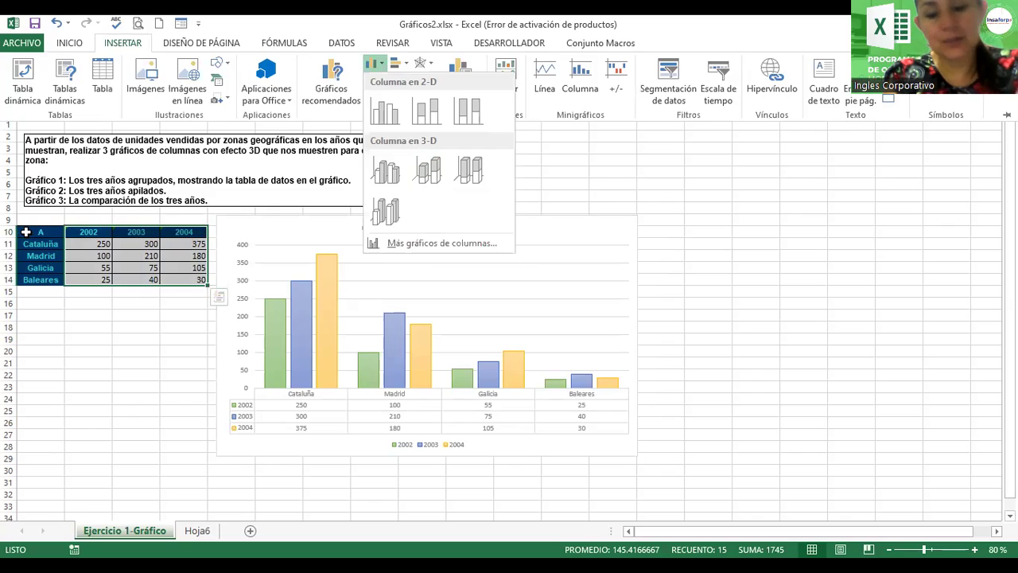
{"action": "left_click", "coordinate": [26, 232]}
{"action": "key", "text": "shift+Right"}
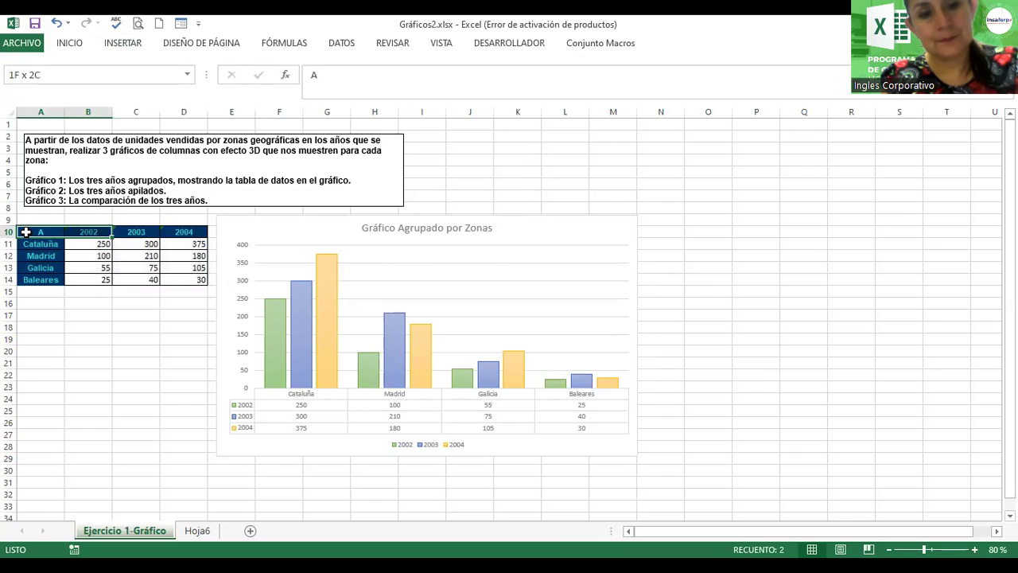
{"action": "key", "text": "shift+Right"}
{"action": "key", "text": "shift+Right"}
{"action": "key", "text": "ctrl+shift+Down"}
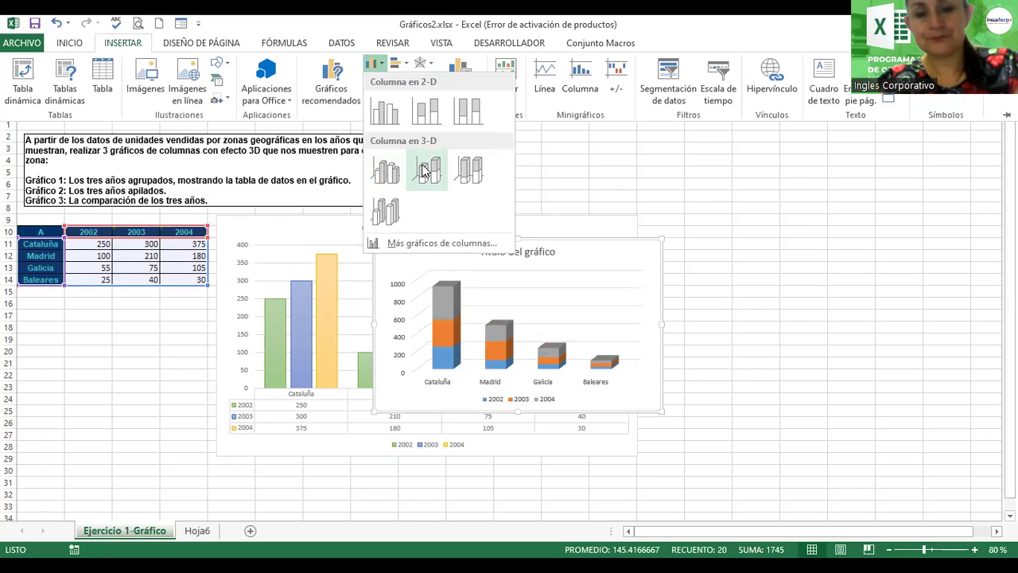
{"action": "left_click", "coordinate": [607, 261]}
{"action": "left_click_drag", "start_coordinate": [939, 288], "coordinate": [879, 235]}
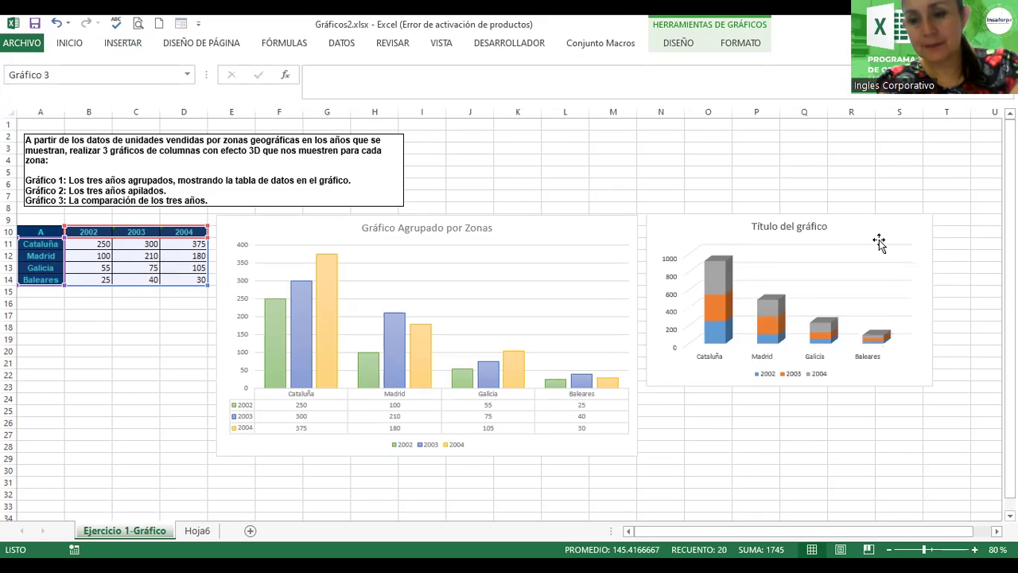
Step: Shift the stacked chart slightly right and enlarge it
{"action": "left_click", "coordinate": [878, 238]}
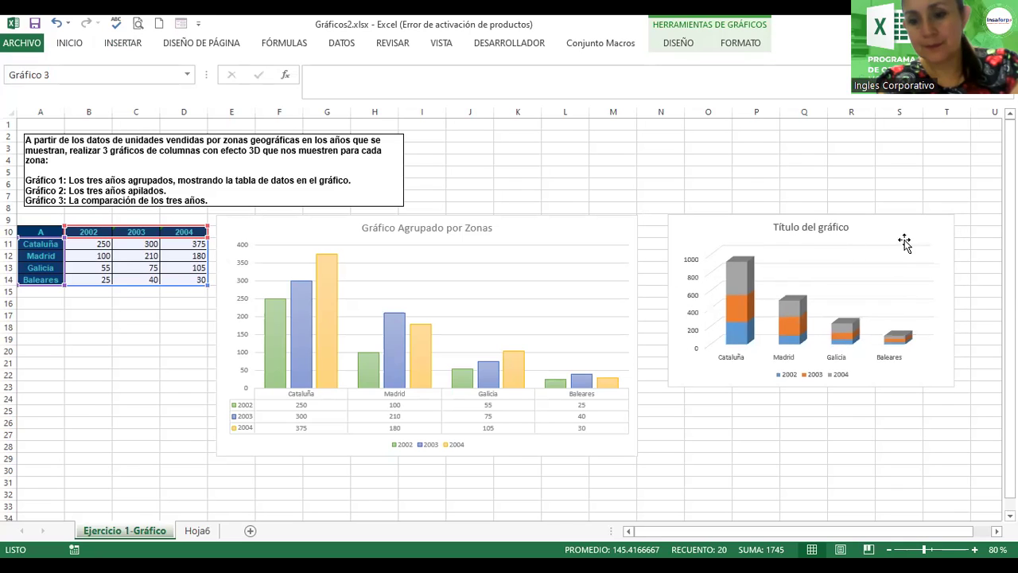
{"action": "left_click_drag", "start_coordinate": [901, 241], "coordinate": [925, 242]}
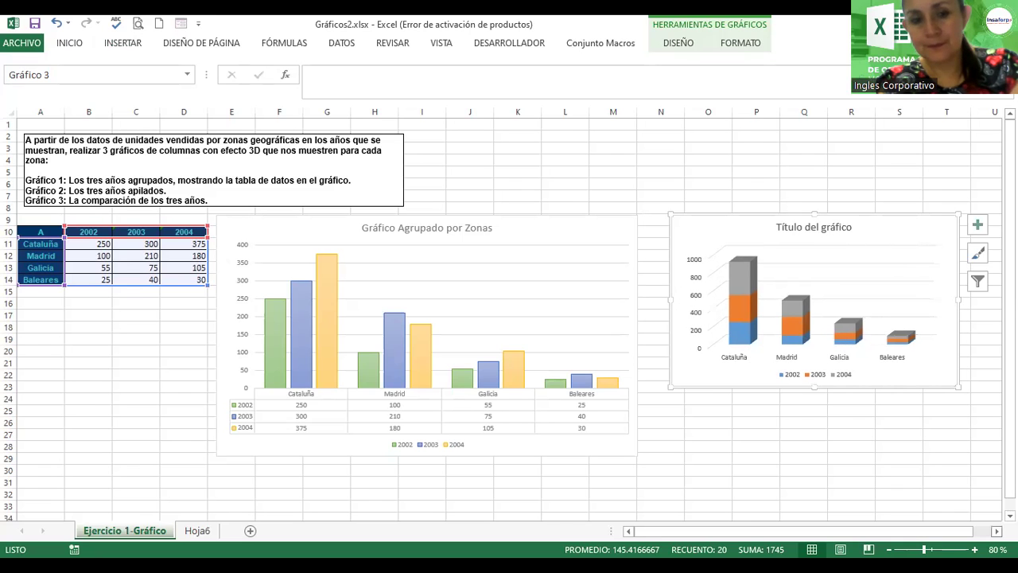
{"action": "scroll", "coordinate": [897, 447], "scroll_direction": "right", "scroll_amount": 2}
{"action": "scroll", "coordinate": [897, 448], "scroll_direction": "right", "scroll_amount": 1}
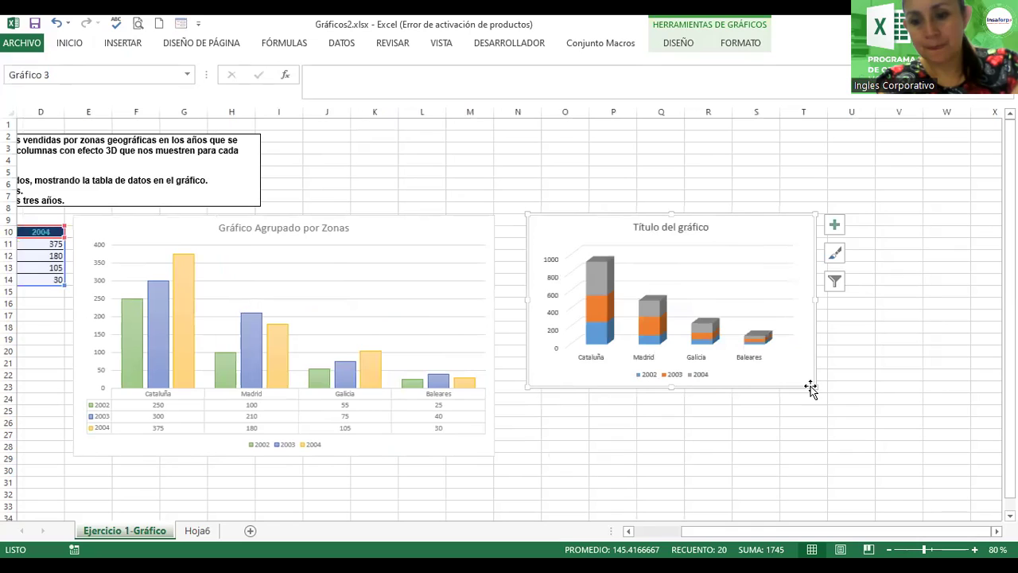
{"action": "left_click_drag", "start_coordinate": [898, 432], "coordinate": [923, 438]}
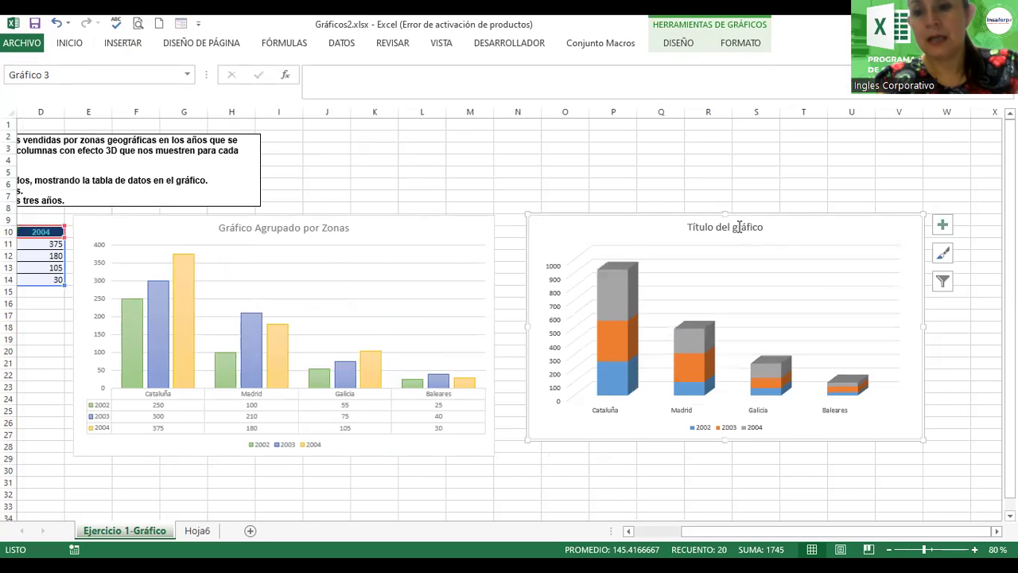
Step: Replace the default 'Título del gráfico' heading with the text 'Gráfico'
{"action": "double_click", "coordinate": [739, 226]}
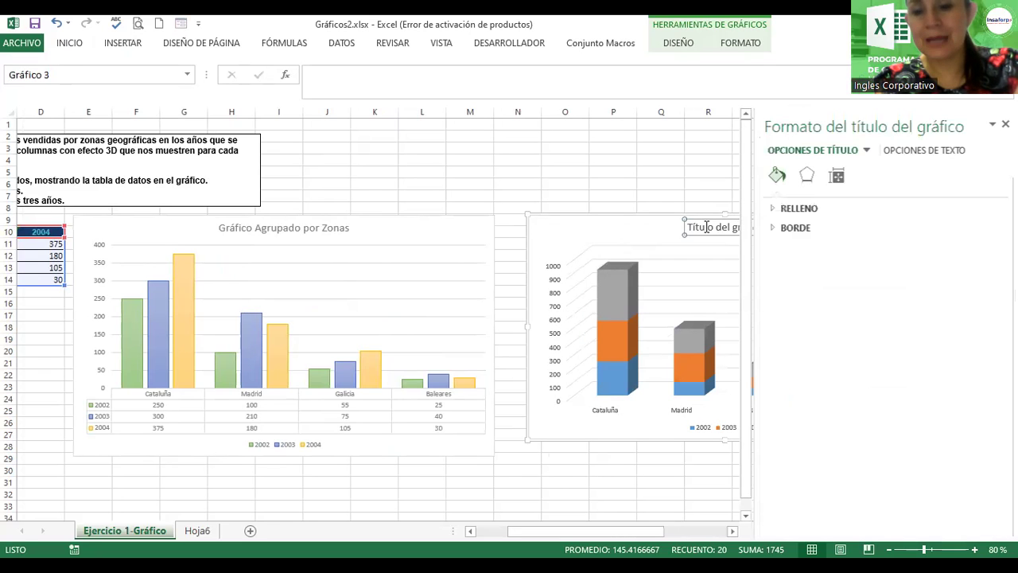
{"action": "triple_click", "coordinate": [706, 226]}
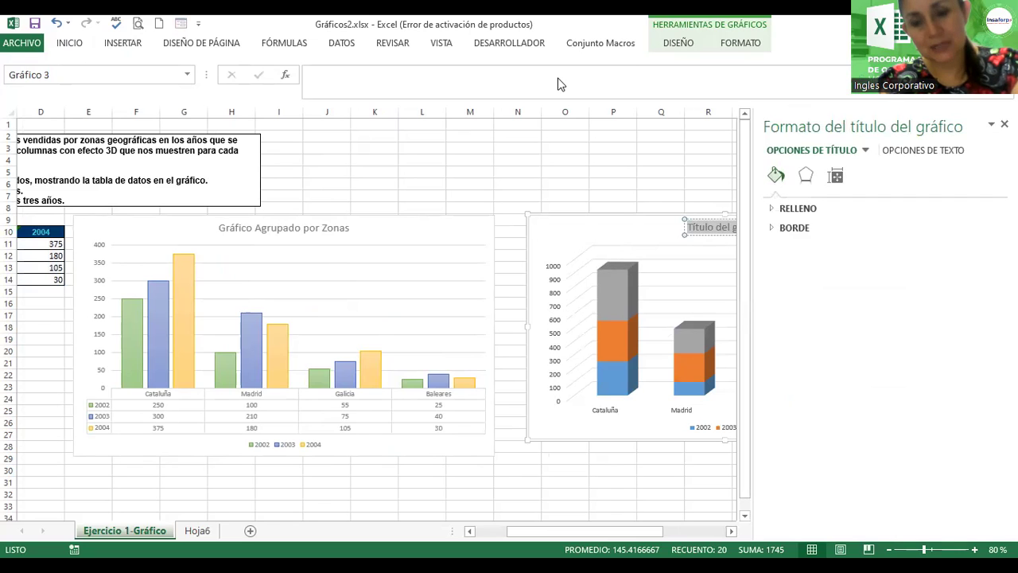
{"action": "left_click", "coordinate": [923, 149]}
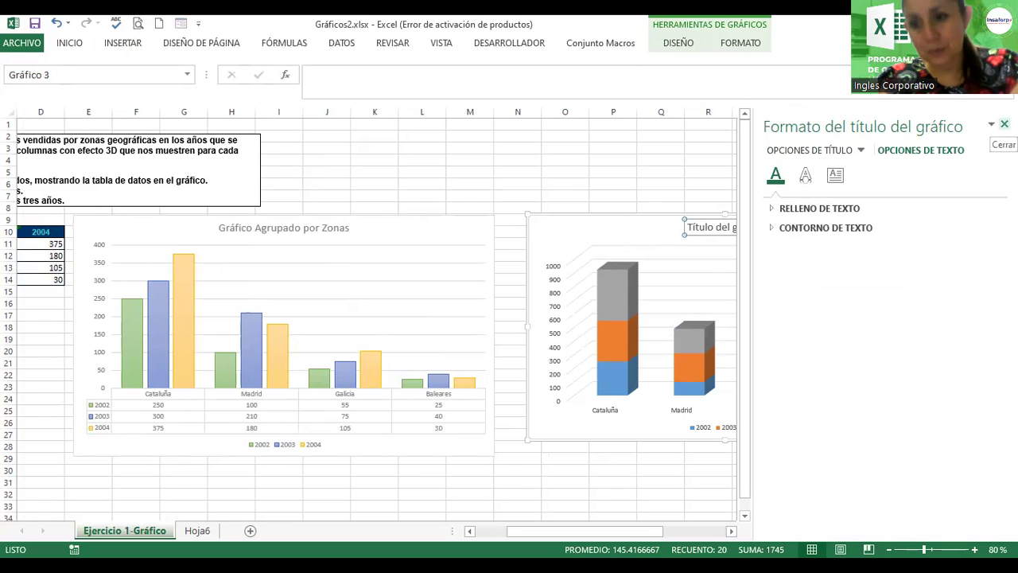
{"action": "left_click", "coordinate": [1003, 124]}
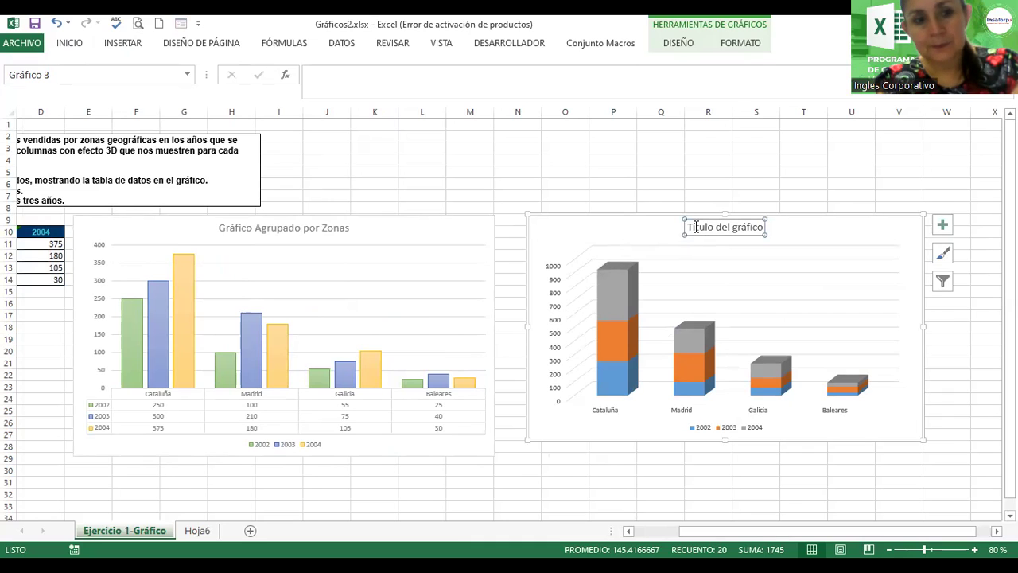
{"action": "left_click", "coordinate": [695, 229]}
{"action": "double_click", "coordinate": [695, 229]}
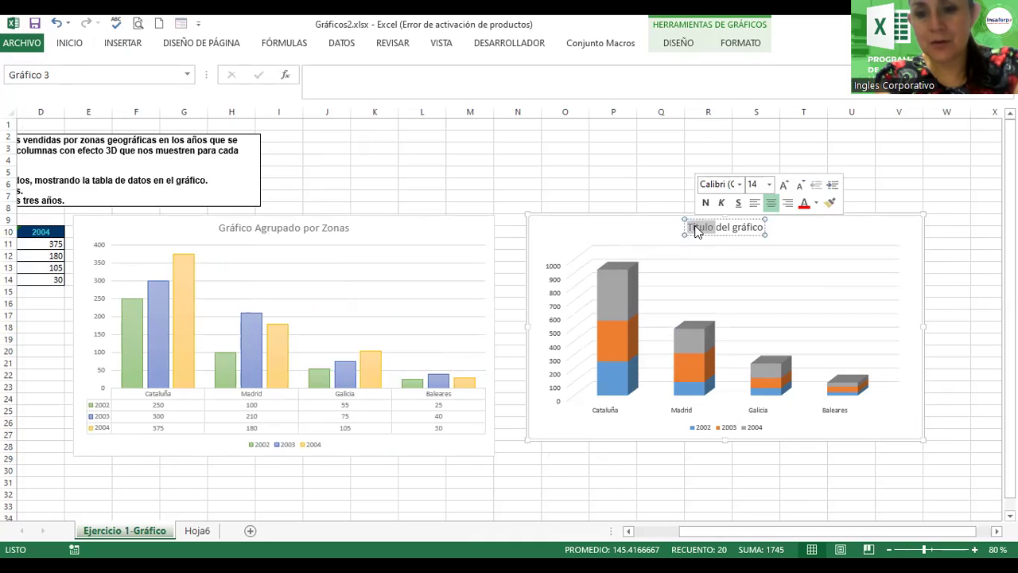
{"action": "right_click", "coordinate": [695, 229]}
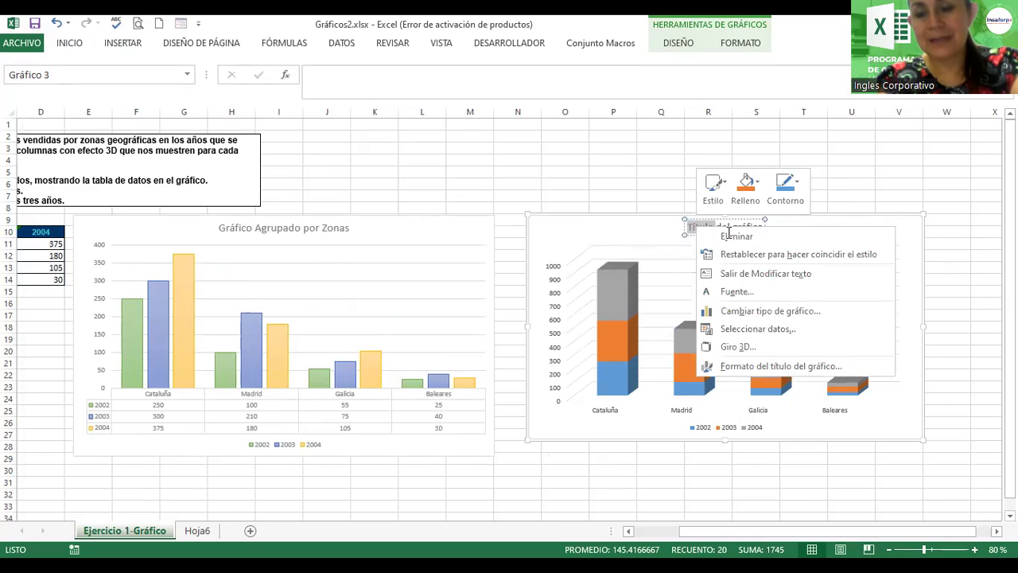
{"action": "key", "text": "Escape"}
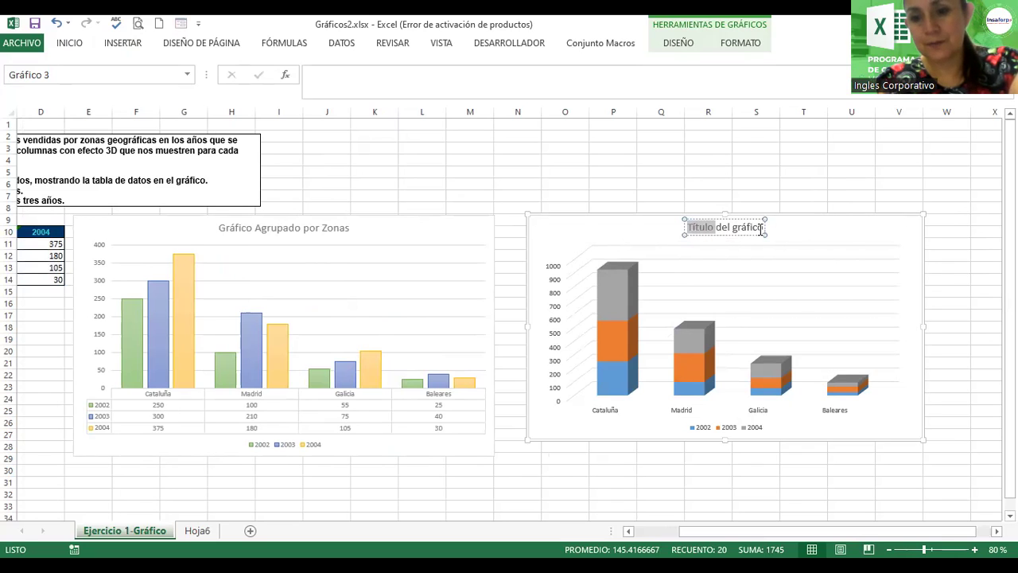
{"action": "left_click", "coordinate": [767, 230]}
{"action": "key", "text": "BackSpace"}
{"action": "key", "text": "BackSpace"}
{"action": "key", "text": "BackSpace"}
{"action": "key", "text": "BackSpace"}
{"action": "key", "text": "BackSpace"}
{"action": "key", "text": "BackSpace"}
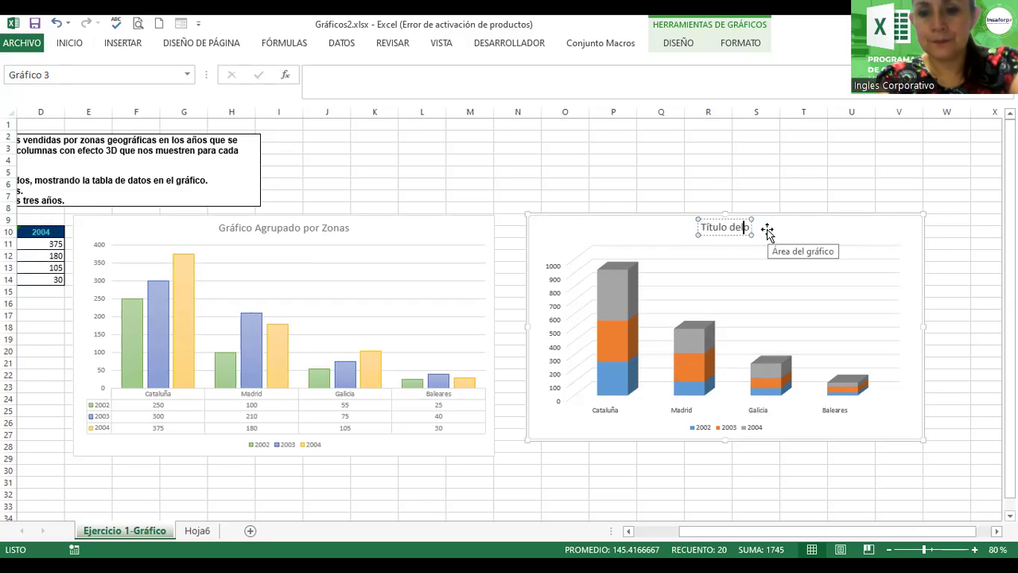
{"action": "key", "text": "BackSpace"}
{"action": "key", "text": "BackSpace"}
{"action": "key", "text": "BackSpace"}
{"action": "key", "text": "BackSpace"}
{"action": "key", "text": "BackSpace"}
{"action": "key", "text": "BackSpace"}
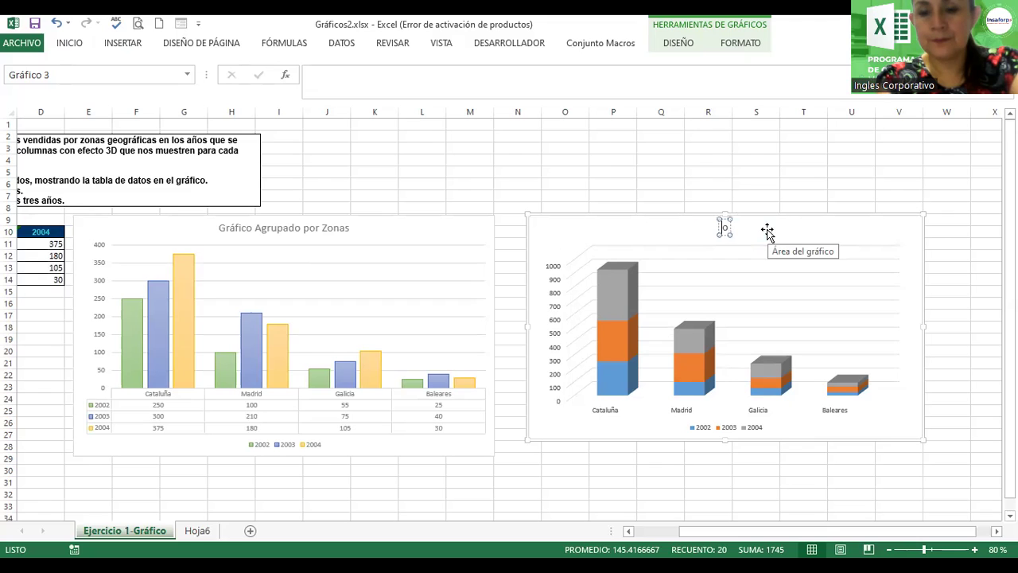
{"action": "type", "text": "Gráfico"}
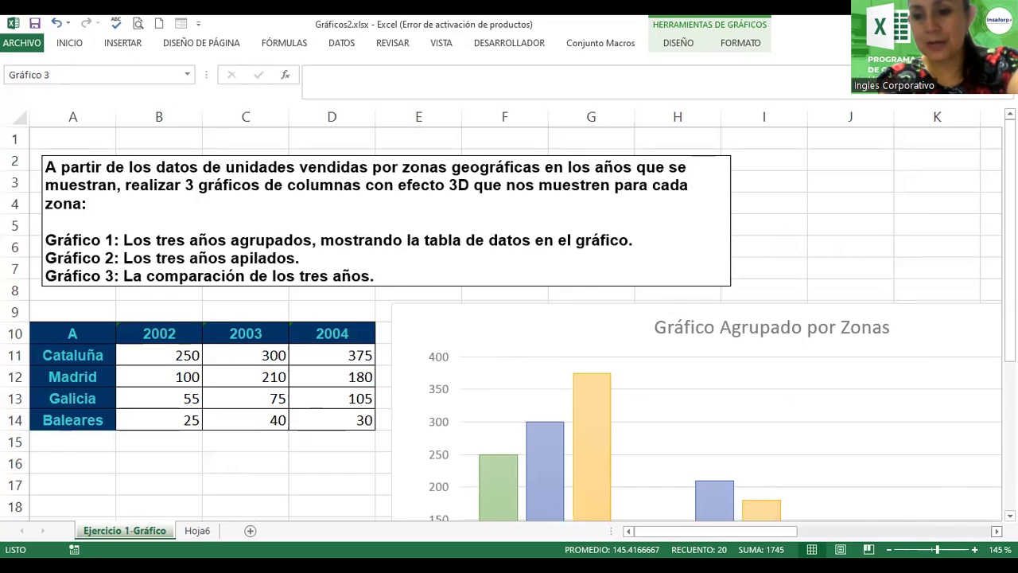
Step: Append 'por años' to the stacked chart's title and zoom out to view it
{"action": "scroll", "coordinate": [509, 318], "scroll_direction": "right", "scroll_amount": 2}
{"action": "scroll", "coordinate": [988, 500], "scroll_direction": "right", "scroll_amount": 3}
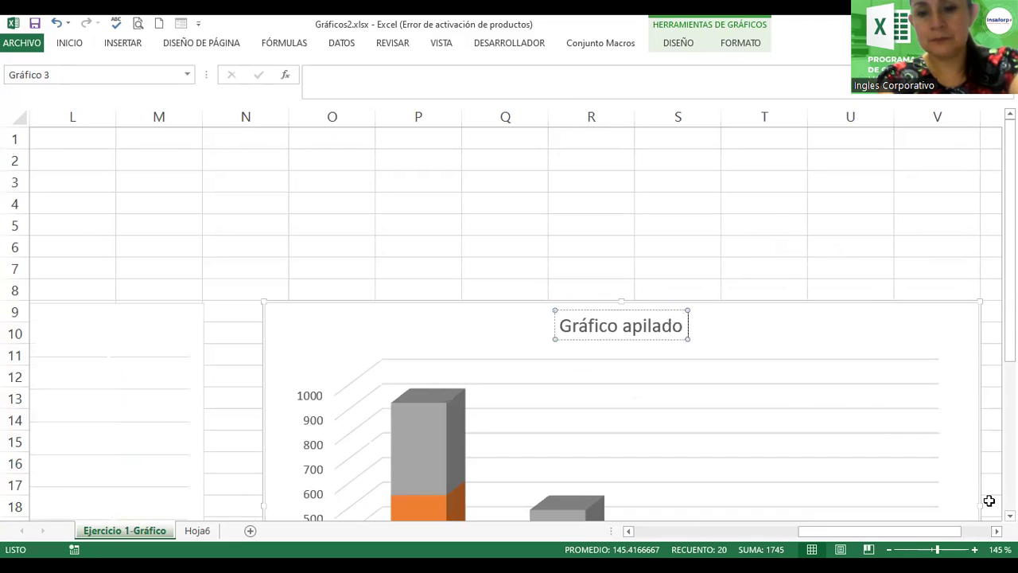
{"action": "type", "text": "por años"}
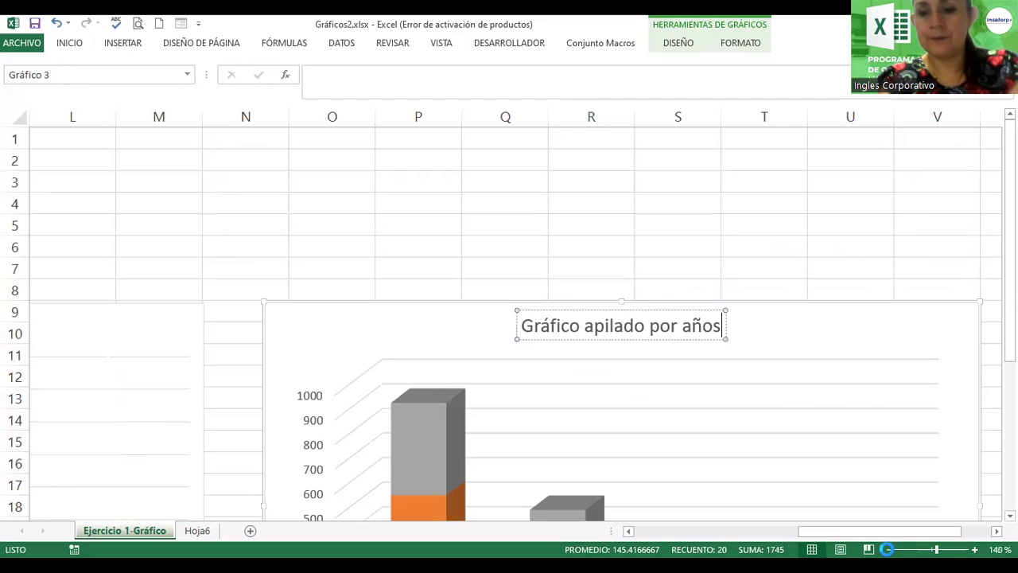
{"action": "left_click", "coordinate": [888, 549]}
{"action": "left_click", "coordinate": [889, 549]}
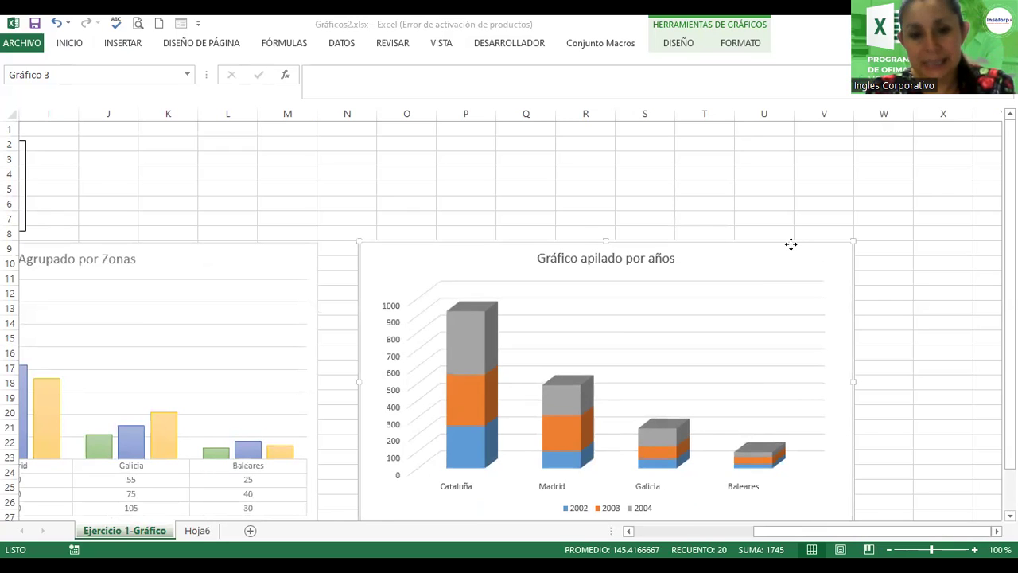
{"action": "scroll", "coordinate": [947, 407], "scroll_direction": "down", "scroll_amount": 1, "text": "ctrl"}
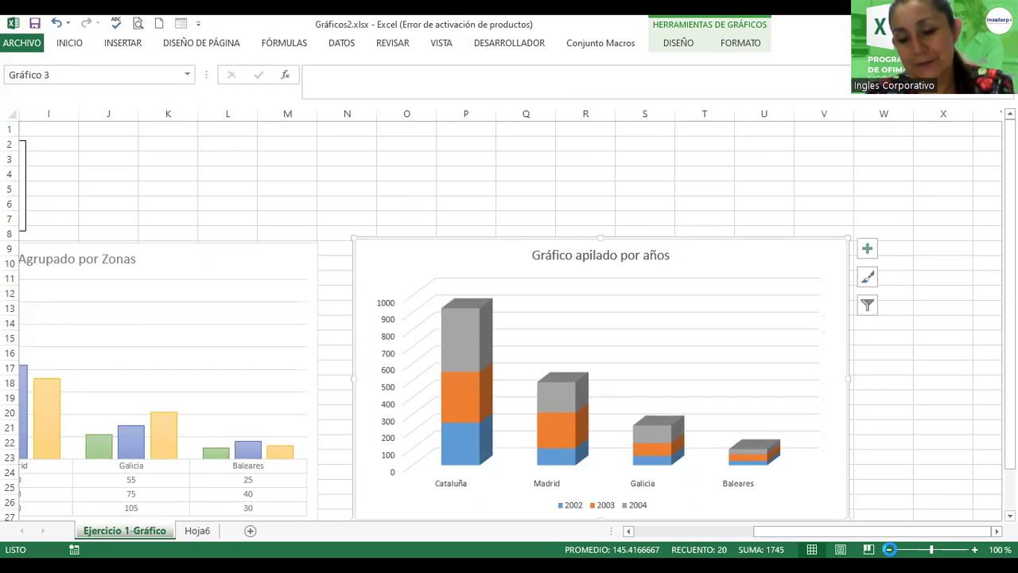
Step: Zoom out to 70% and apply the orange, yellow and green palette to the stacked chart
{"action": "left_click", "coordinate": [889, 549]}
{"action": "left_click", "coordinate": [888, 549]}
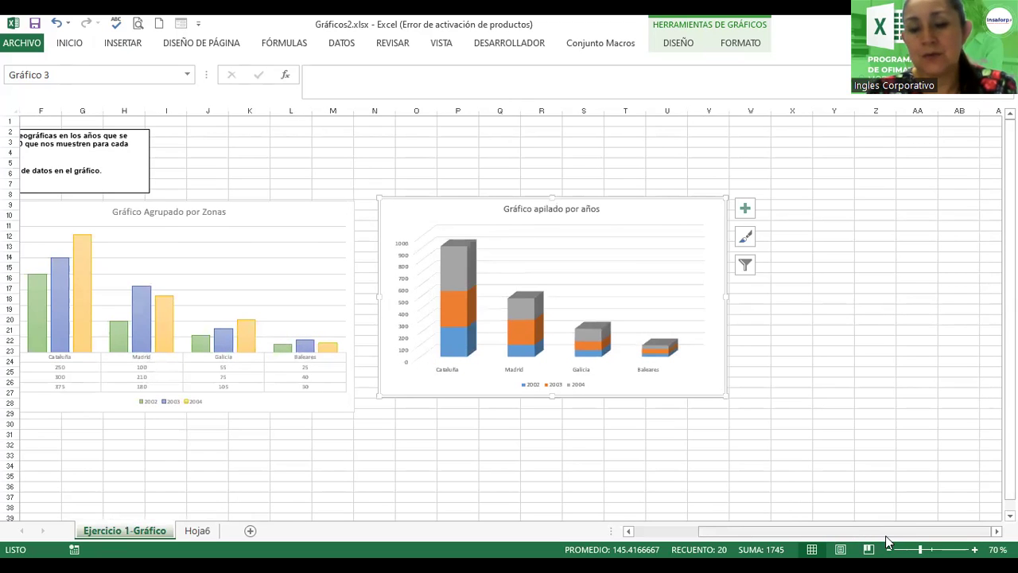
{"action": "scroll", "coordinate": [857, 541], "scroll_direction": "left", "scroll_amount": 3}
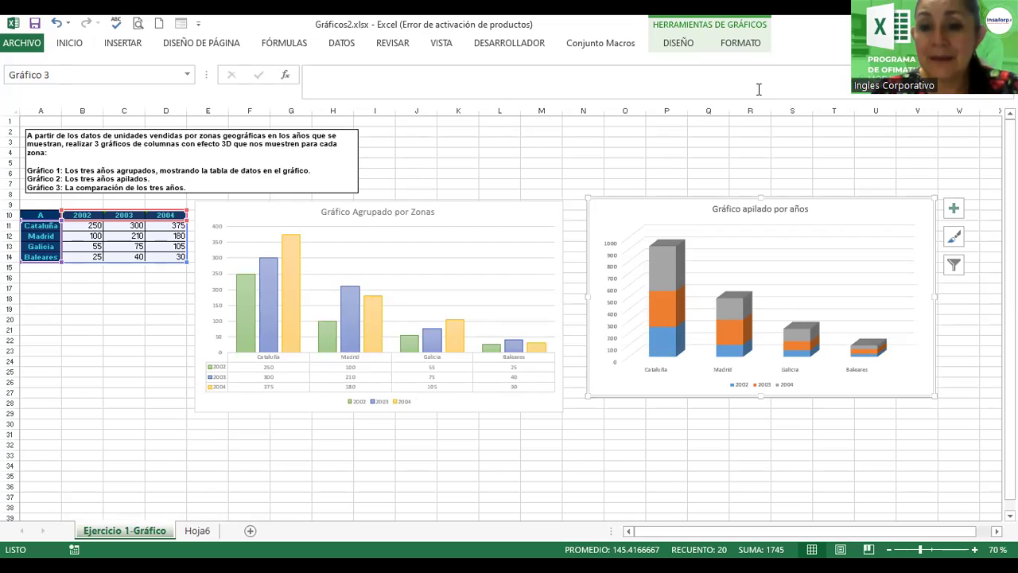
{"action": "left_click", "coordinate": [676, 44]}
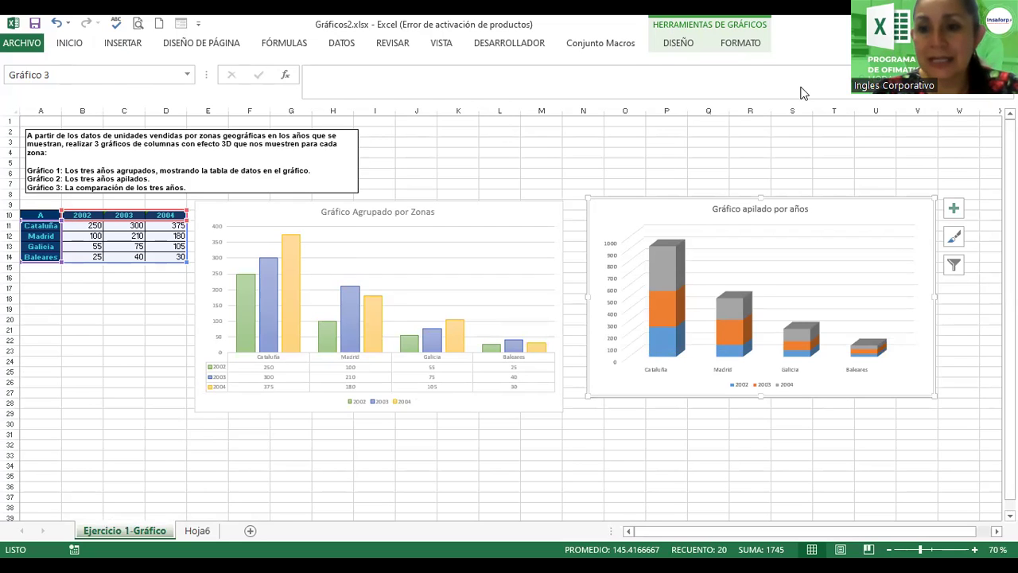
{"action": "left_click", "coordinate": [741, 44]}
{"action": "scroll", "coordinate": [543, 74], "scroll_direction": "up", "scroll_amount": 1}
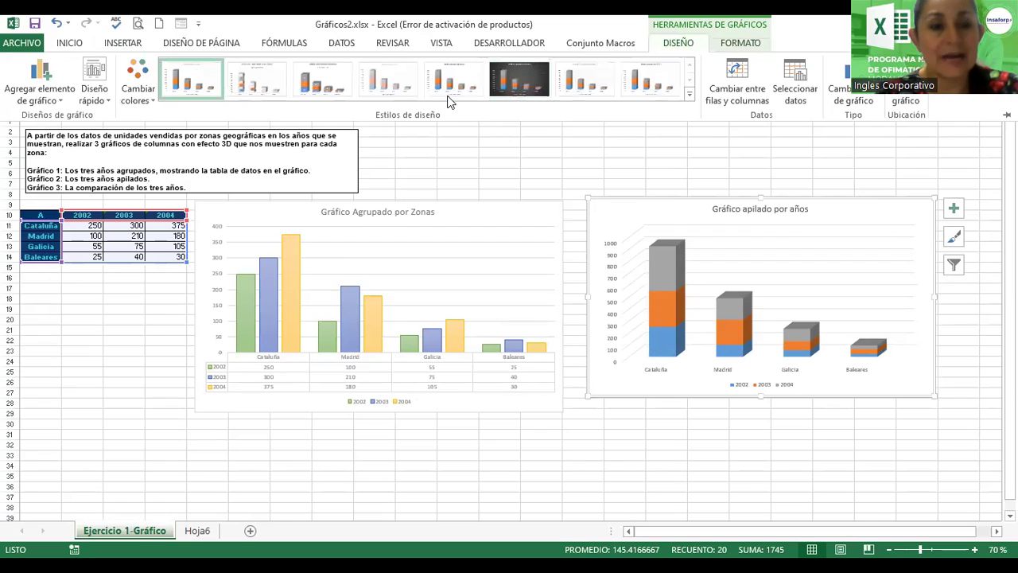
{"action": "left_click", "coordinate": [141, 96]}
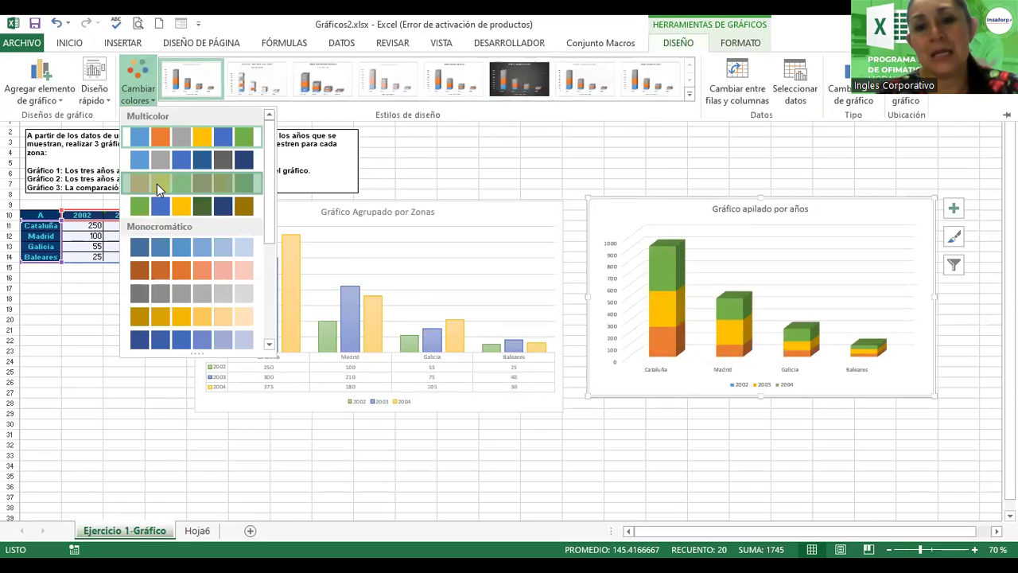
{"action": "left_click", "coordinate": [159, 184]}
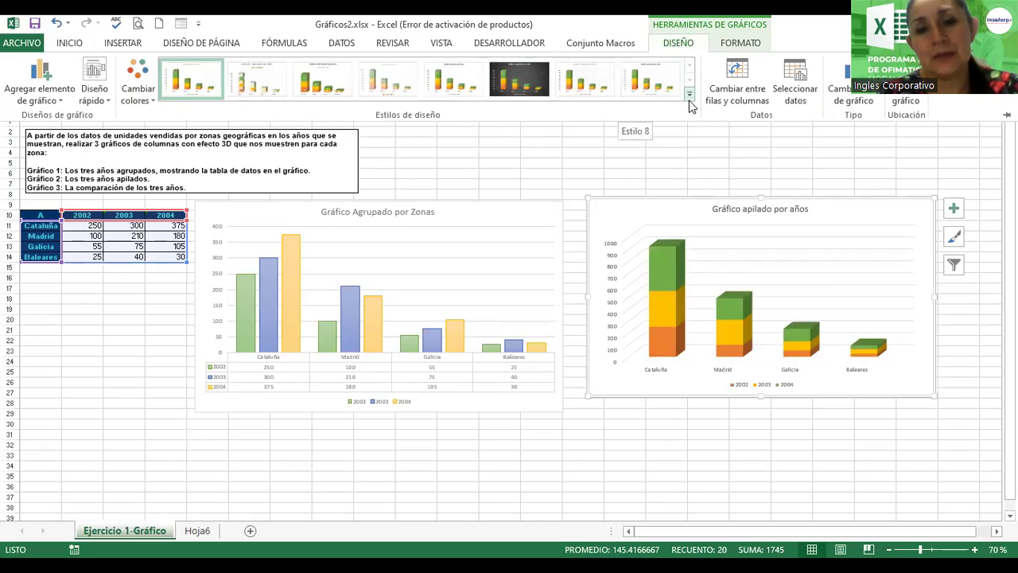
Step: Give the stacked chart a new style, then select the sales table A10:D14
{"action": "left_click", "coordinate": [455, 74]}
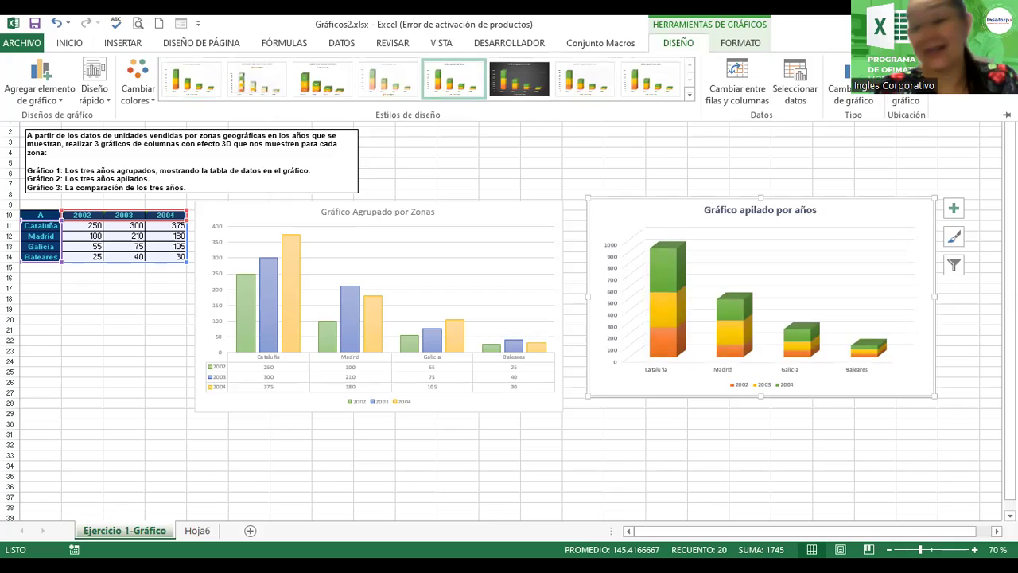
{"action": "key", "text": "ctrl+F1"}
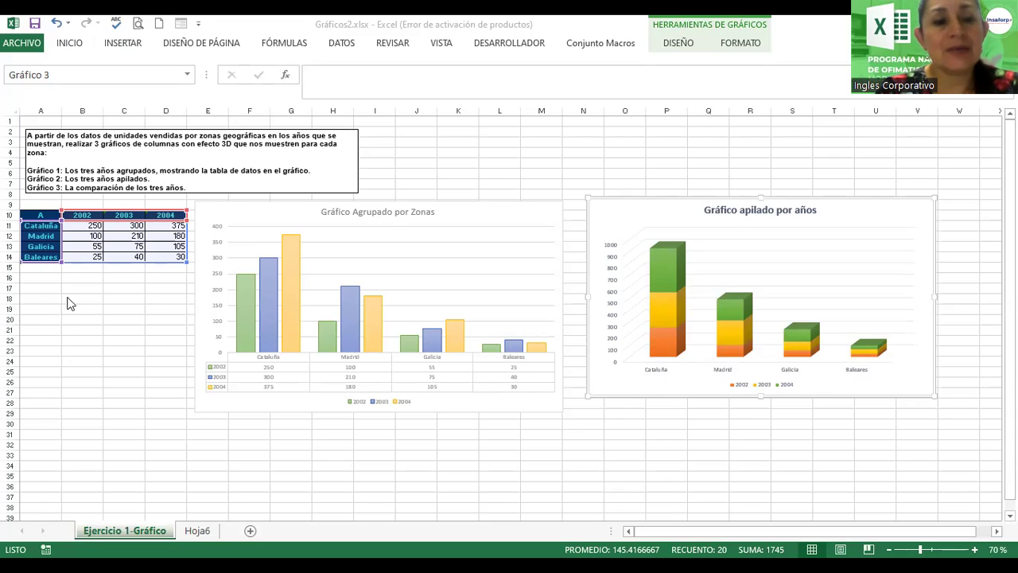
{"action": "left_click_drag", "start_coordinate": [41, 215], "coordinate": [175, 264]}
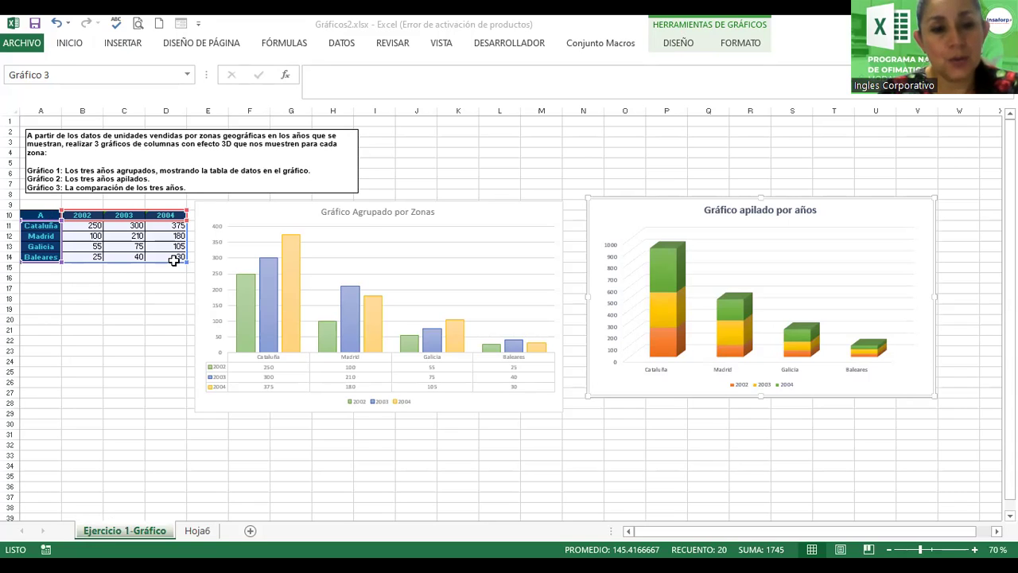
Step: Insert a 3-D clustered column chart from the Insertar column chart list
{"action": "left_click", "coordinate": [123, 45]}
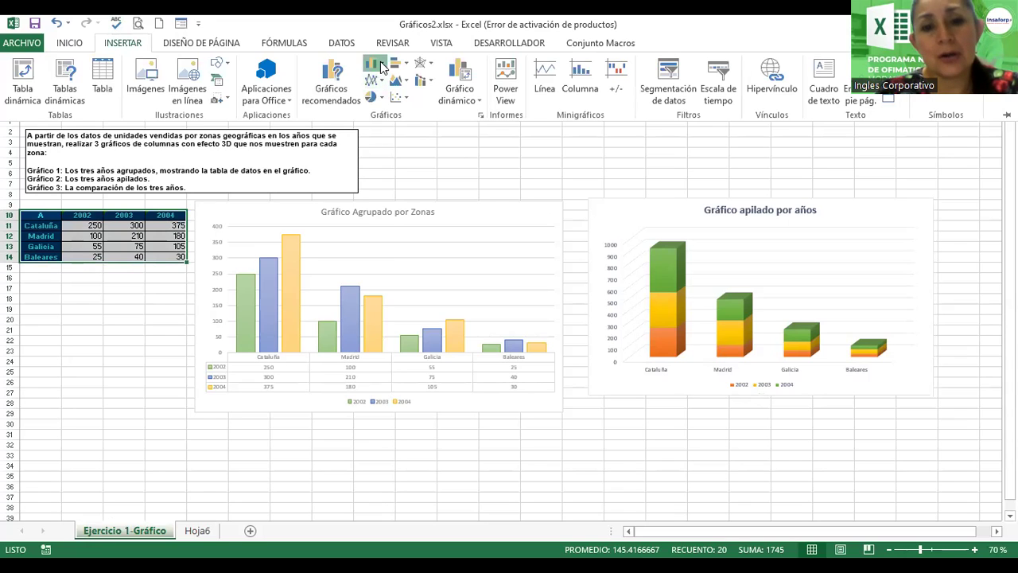
{"action": "left_click", "coordinate": [382, 68]}
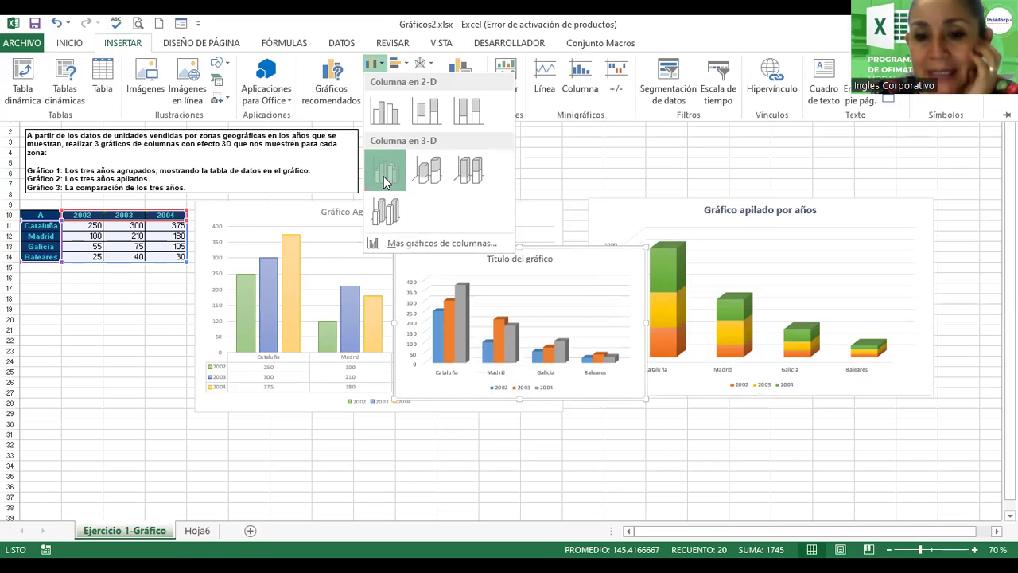
{"action": "left_click", "coordinate": [606, 268]}
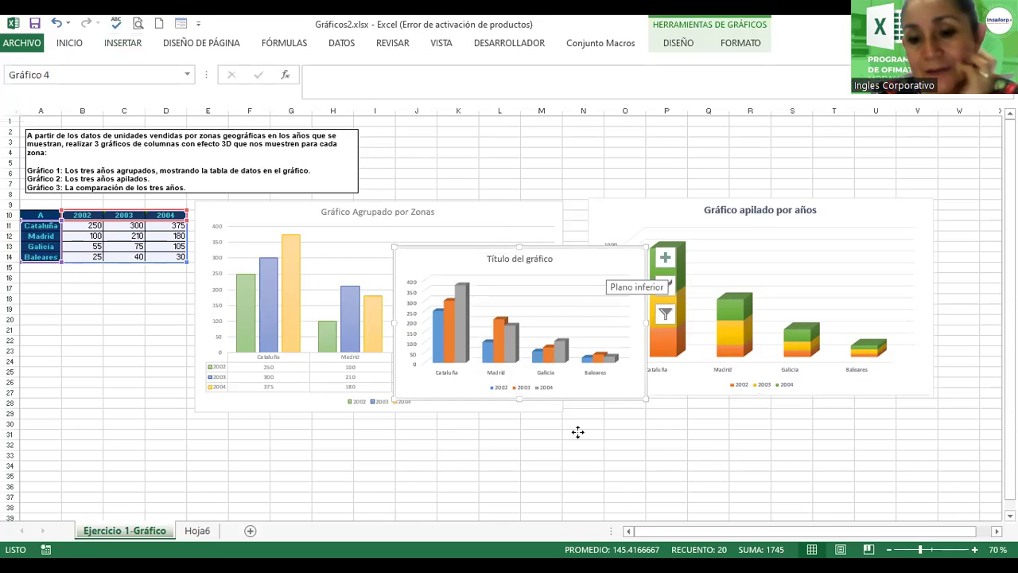
Step: Move the 3-D clustered chart under the grouped chart at 80% zoom and enlarge it
{"action": "left_click_drag", "start_coordinate": [621, 250], "coordinate": [596, 422]}
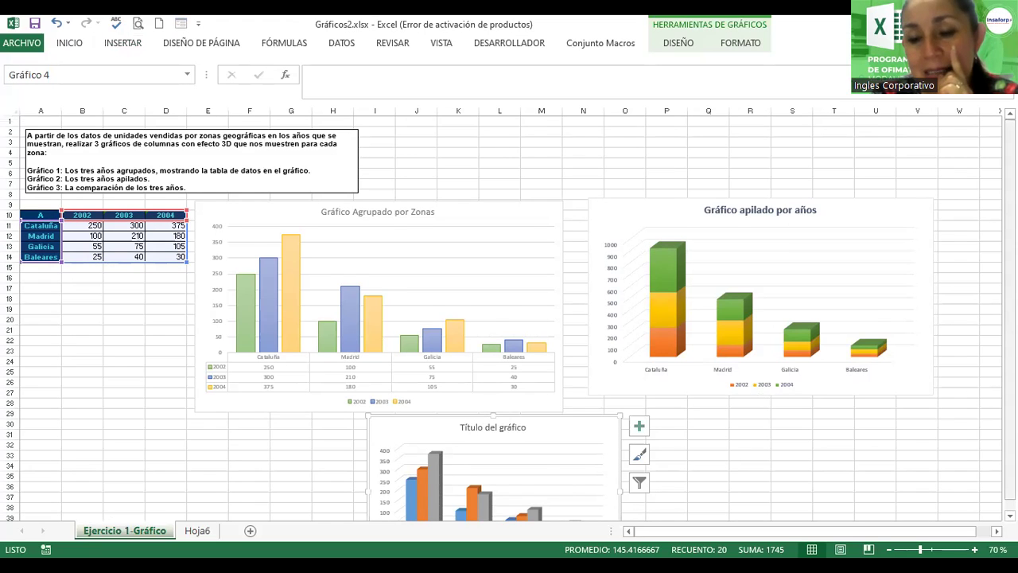
{"action": "scroll", "coordinate": [509, 318], "scroll_direction": "down", "scroll_amount": 2}
{"action": "scroll", "coordinate": [509, 318], "scroll_direction": "down", "scroll_amount": 1}
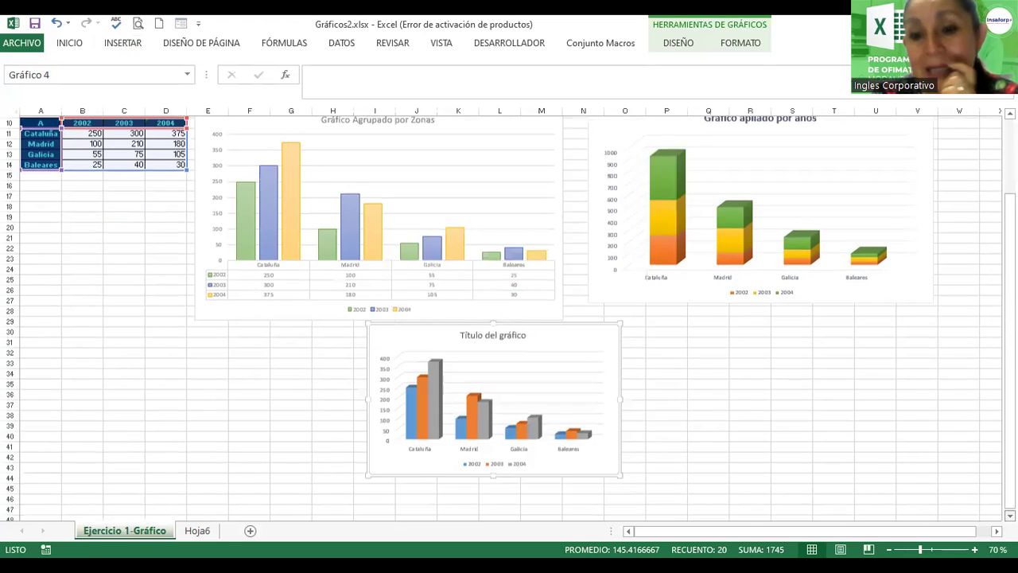
{"action": "scroll", "coordinate": [666, 276], "scroll_direction": "down", "scroll_amount": 1}
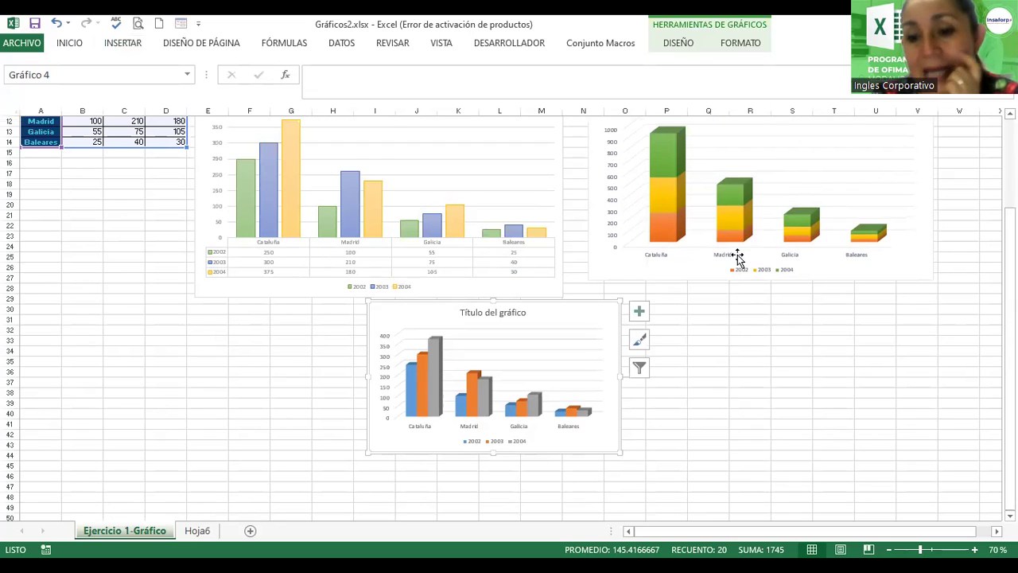
{"action": "left_click", "coordinate": [974, 549]}
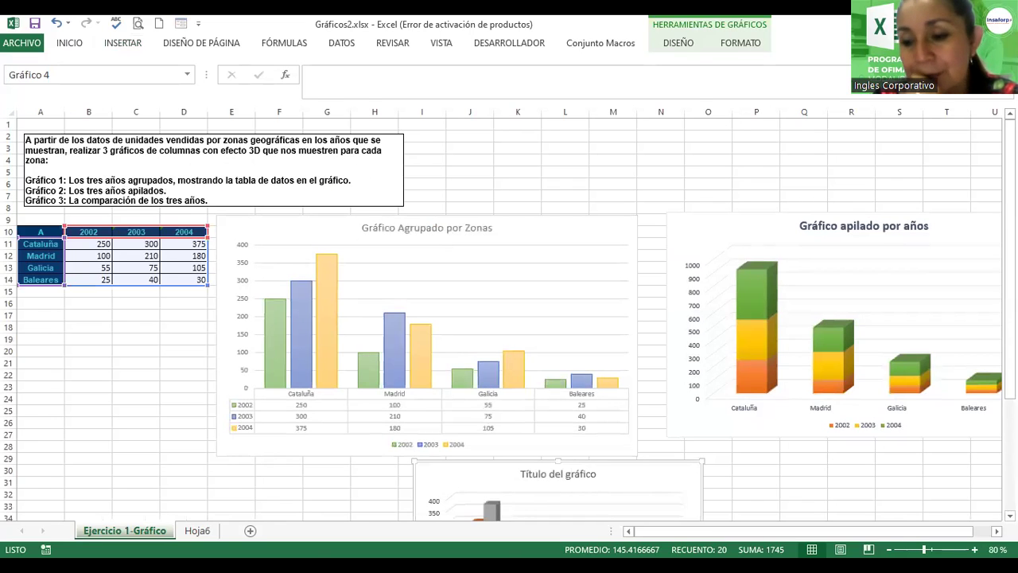
{"action": "scroll", "coordinate": [509, 318], "scroll_direction": "down", "scroll_amount": 2}
{"action": "scroll", "coordinate": [509, 318], "scroll_direction": "down", "scroll_amount": 3}
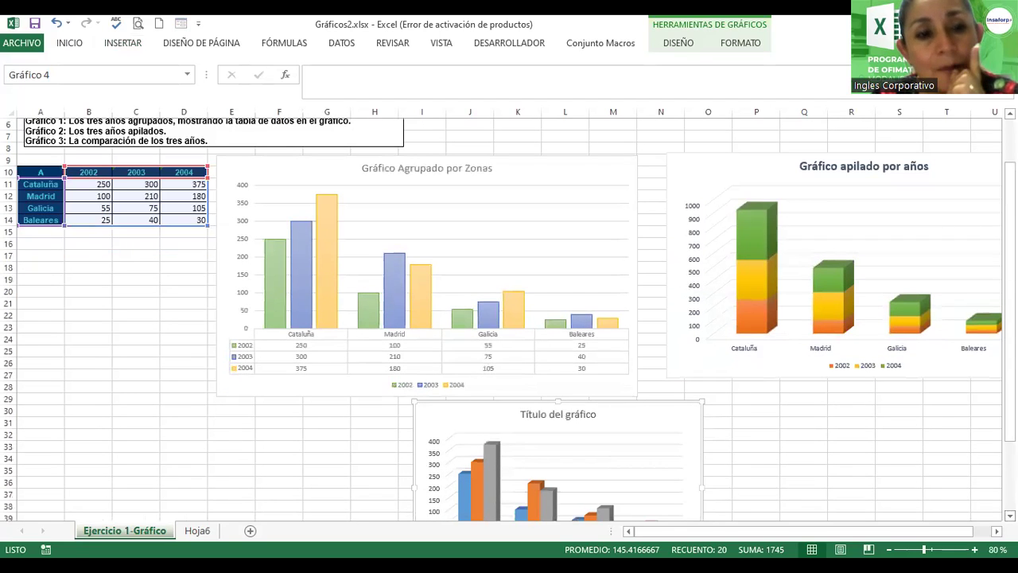
{"action": "scroll", "coordinate": [509, 318], "scroll_direction": "down", "scroll_amount": 1}
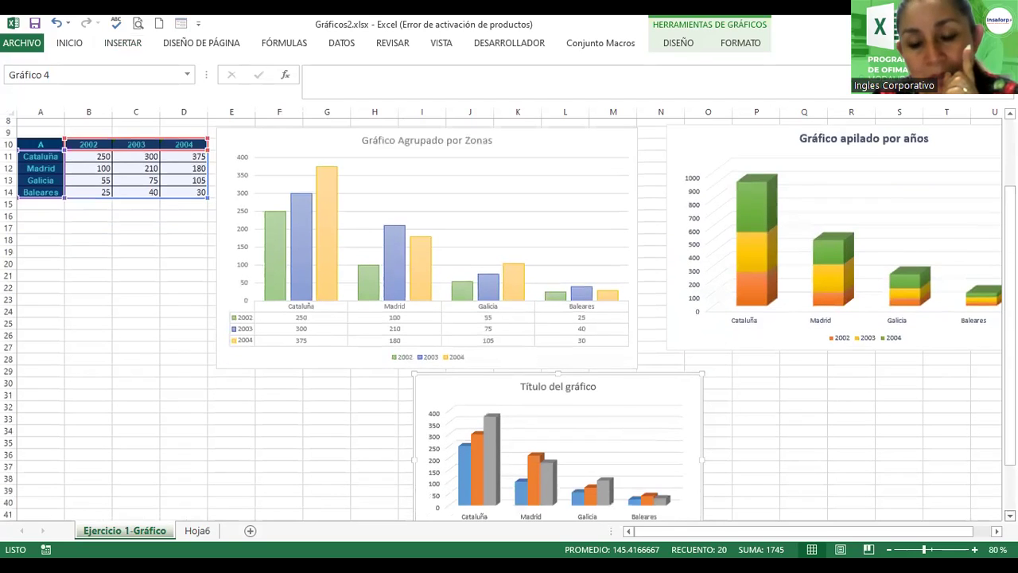
{"action": "scroll", "coordinate": [509, 318], "scroll_direction": "down", "scroll_amount": 2}
{"action": "scroll", "coordinate": [682, 416], "scroll_direction": "down", "scroll_amount": 2}
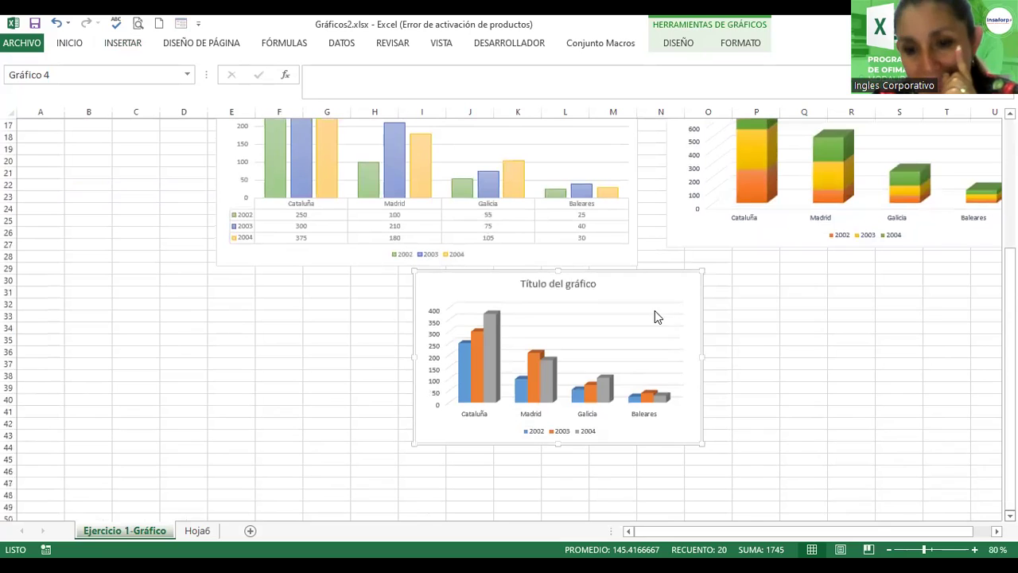
{"action": "mouse_move", "coordinate": [449, 284]}
{"action": "left_mouse_down"}
{"action": "mouse_move", "coordinate": [274, 306]}
{"action": "mouse_move", "coordinate": [231, 273]}
{"action": "left_mouse_up"}
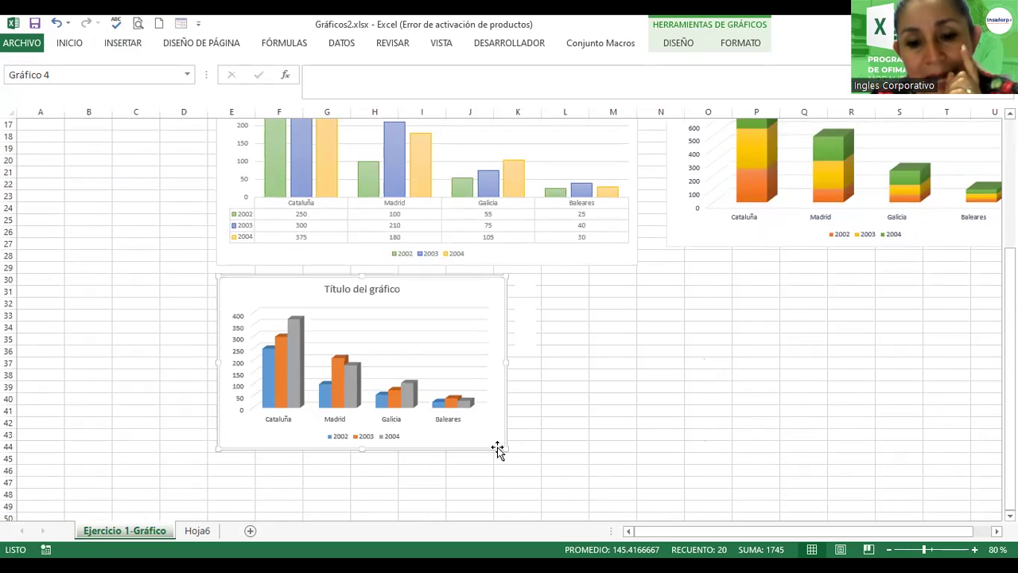
{"action": "left_click_drag", "start_coordinate": [640, 459], "coordinate": [636, 479]}
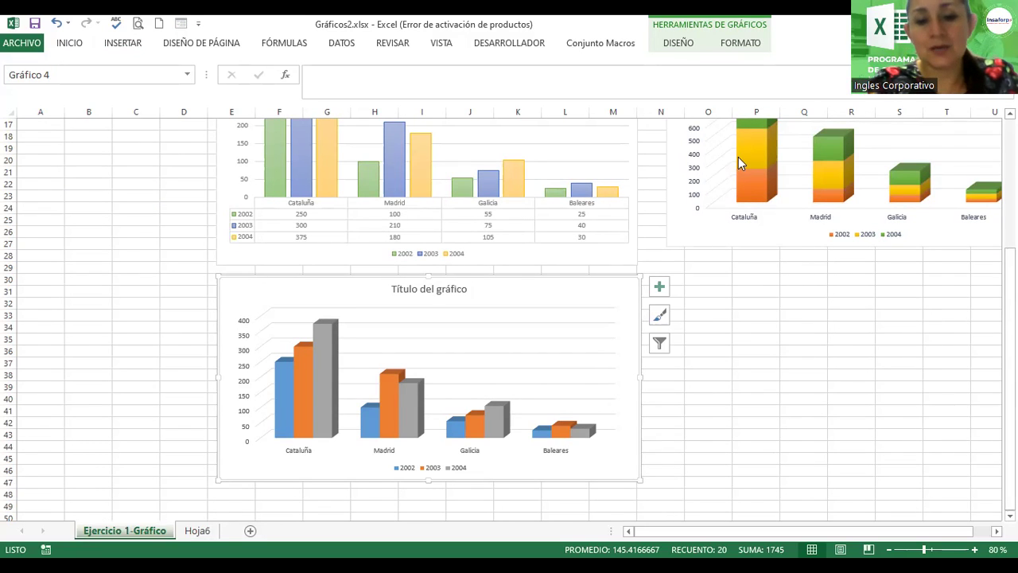
Step: Switch rows and columns so the chart clusters bars by 2002, 2003 and 2004
{"action": "left_click", "coordinate": [681, 44]}
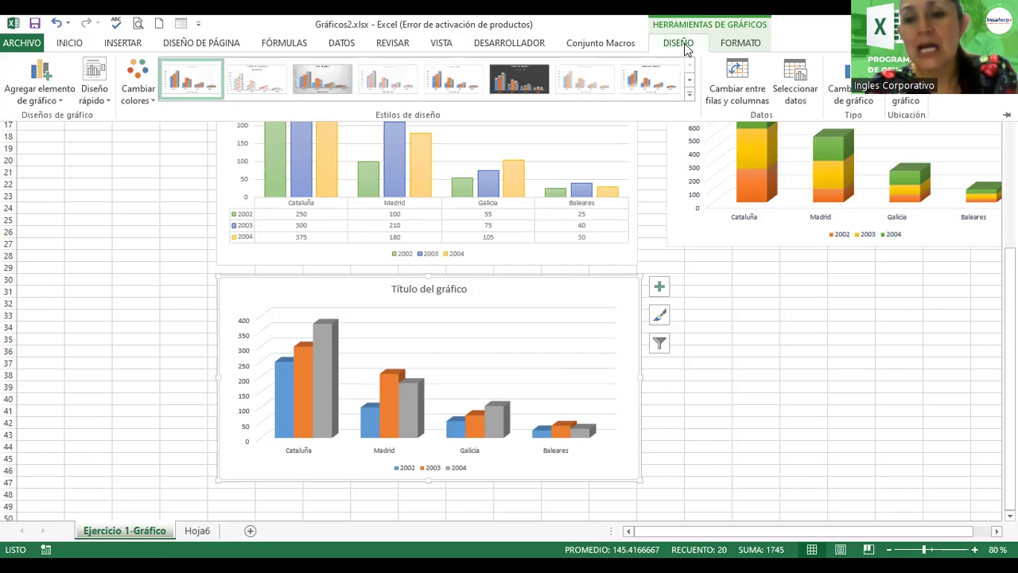
{"action": "left_click", "coordinate": [730, 73]}
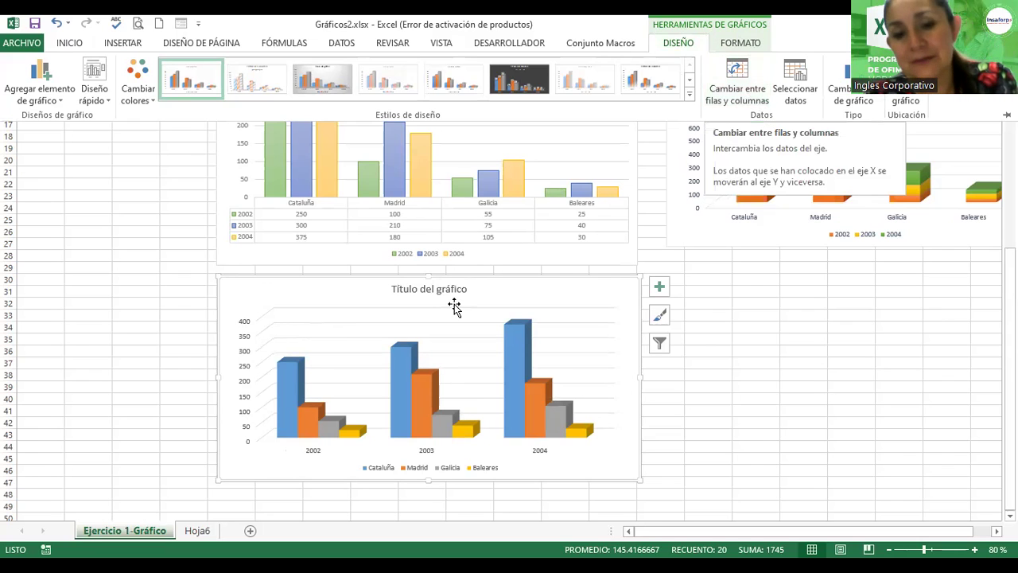
{"action": "left_click", "coordinate": [434, 291]}
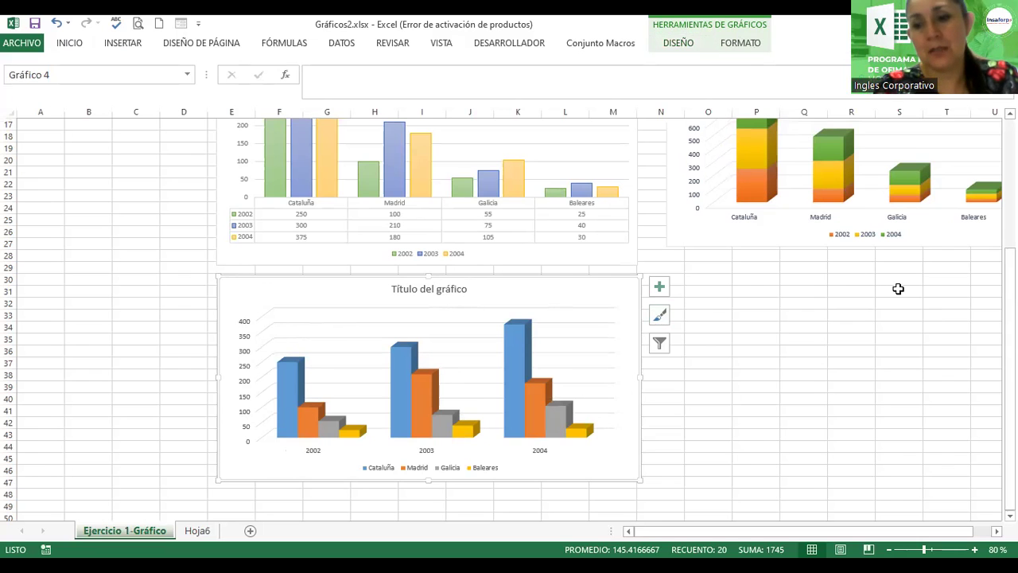
Step: Retitle the 3-D chart 'Gráfico comparativo por años'
{"action": "double_click", "coordinate": [403, 291]}
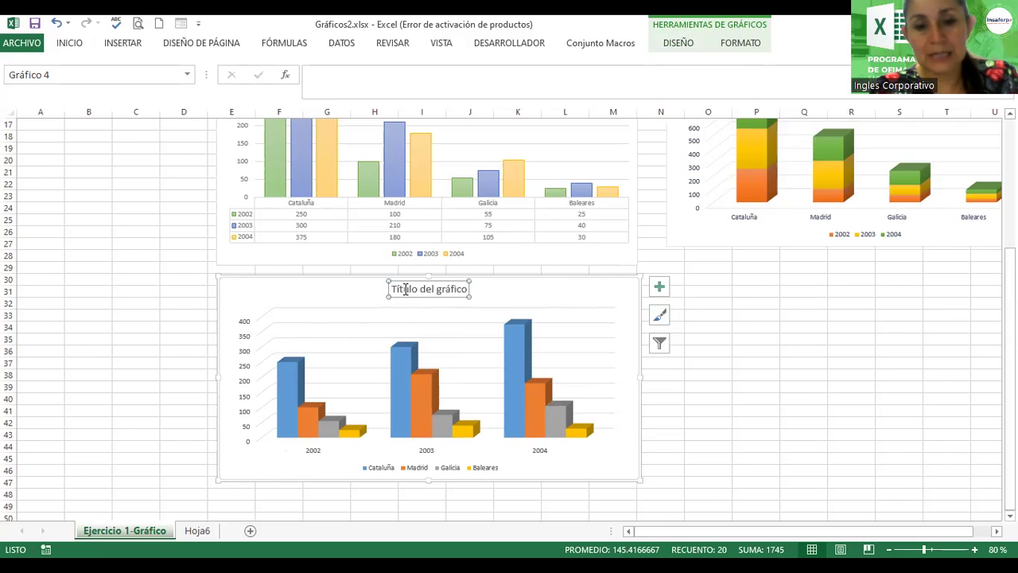
{"action": "double_click", "coordinate": [404, 291]}
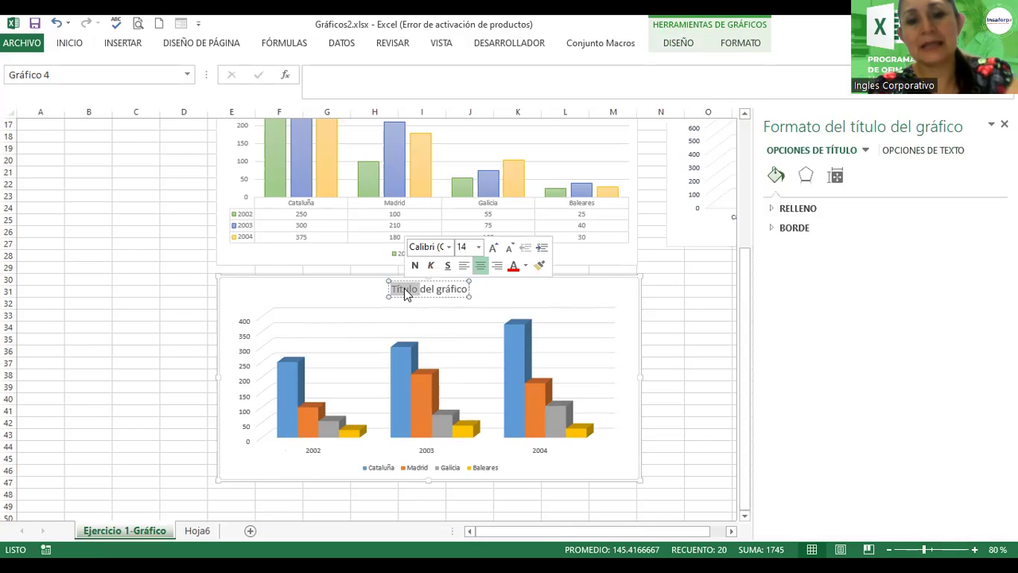
{"action": "key", "text": "Delete"}
{"action": "key", "text": "Delete"}
{"action": "key", "text": "Delete"}
{"action": "key", "text": "Delete"}
{"action": "key", "text": "Delete"}
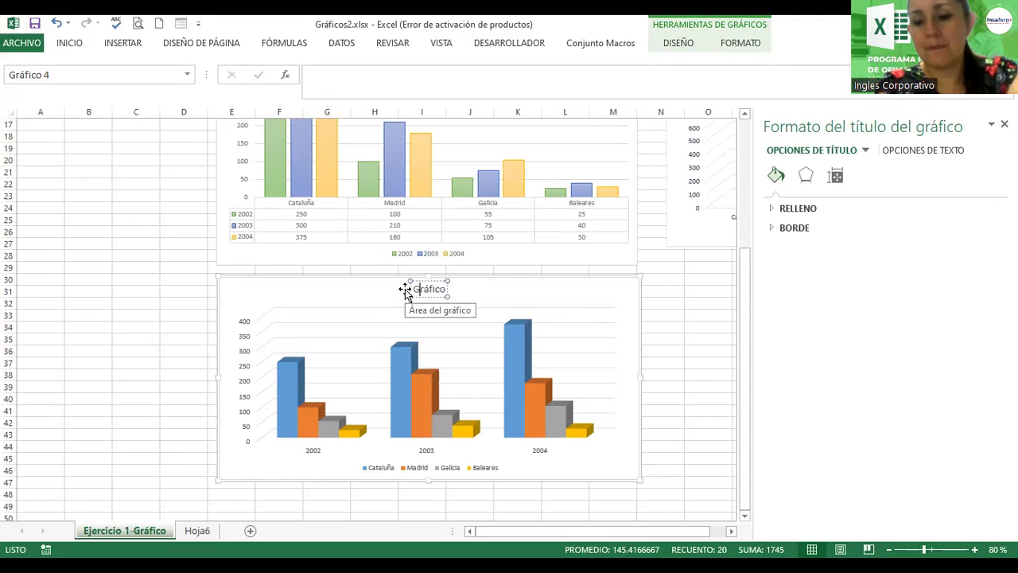
{"action": "type", "text": "domp"}
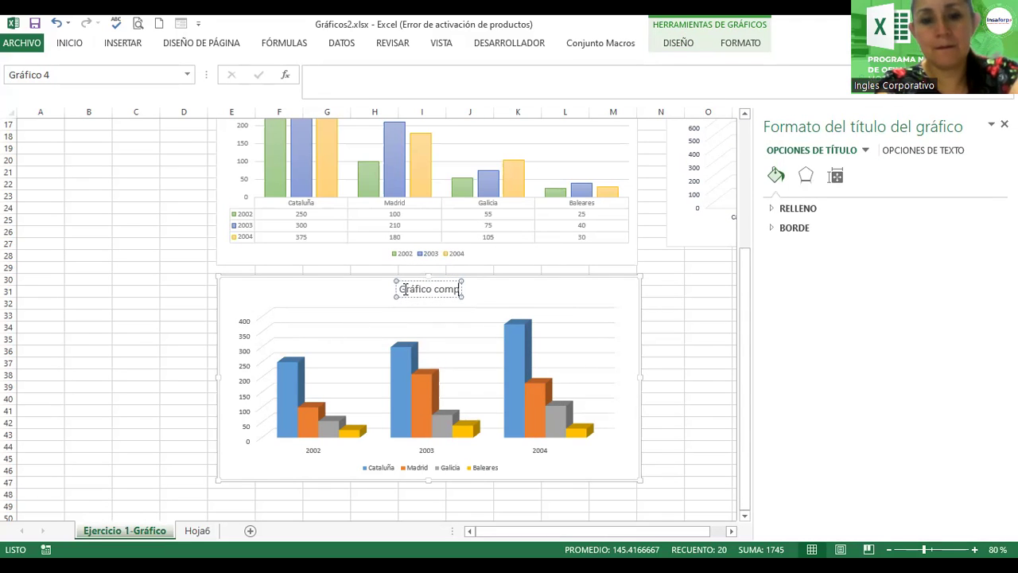
{"action": "scroll", "coordinate": [404, 289], "scroll_direction": "up", "scroll_amount": 1}
{"action": "type", "text": "arativo por años"}
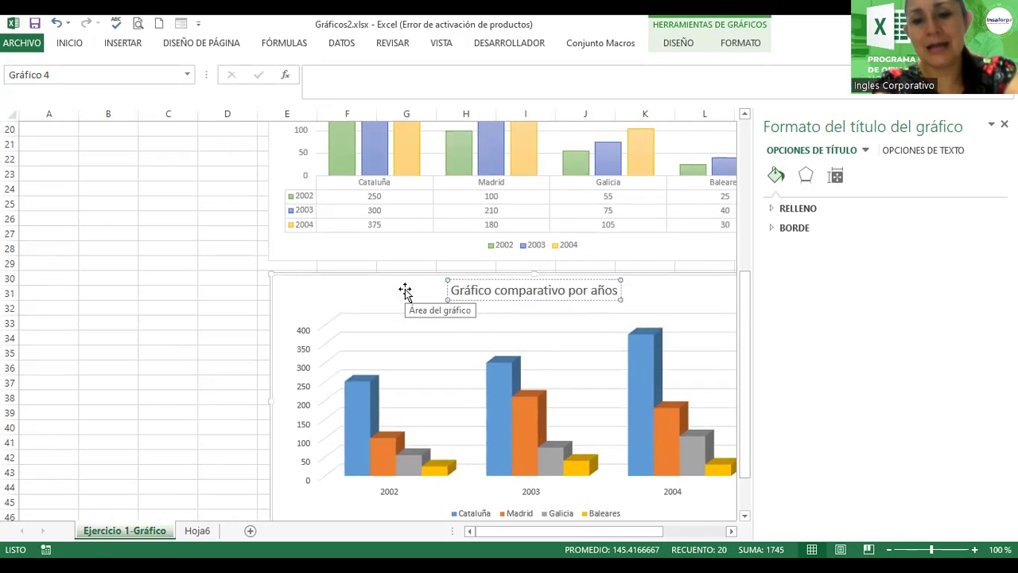
{"action": "key", "text": "Escape"}
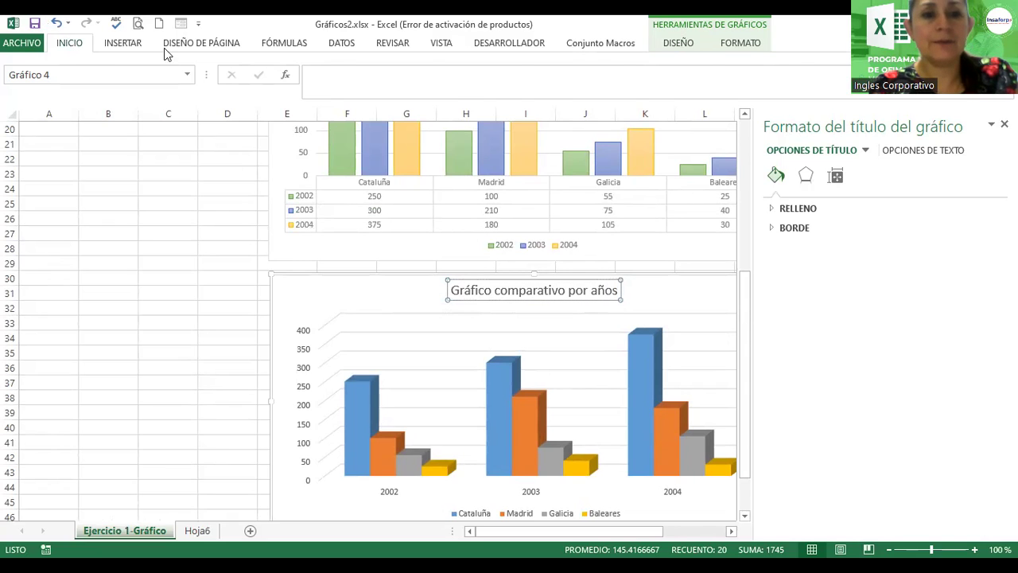
Step: Make the chart title bold and enlarge it to 18 pt
{"action": "left_click", "coordinate": [70, 42]}
{"action": "left_click", "coordinate": [78, 92]}
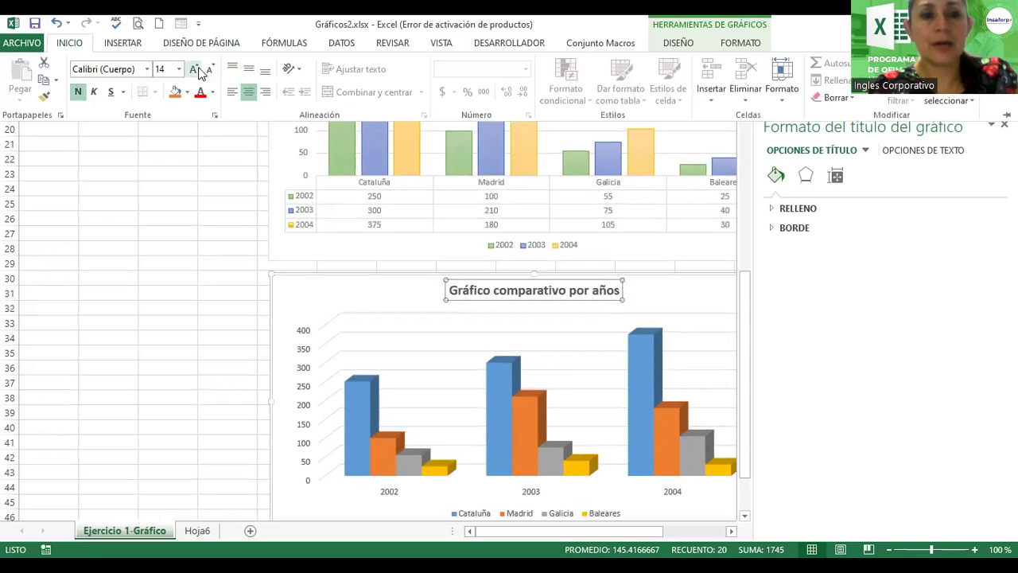
{"action": "left_click", "coordinate": [194, 70]}
{"action": "left_click", "coordinate": [195, 70]}
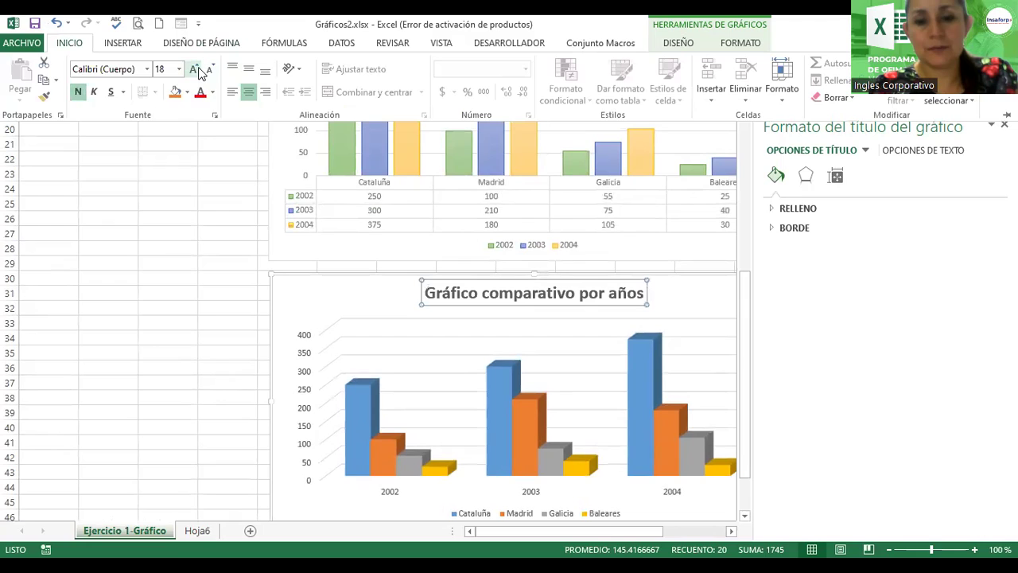
{"action": "left_click", "coordinate": [205, 303]}
{"action": "left_click", "coordinate": [205, 303]}
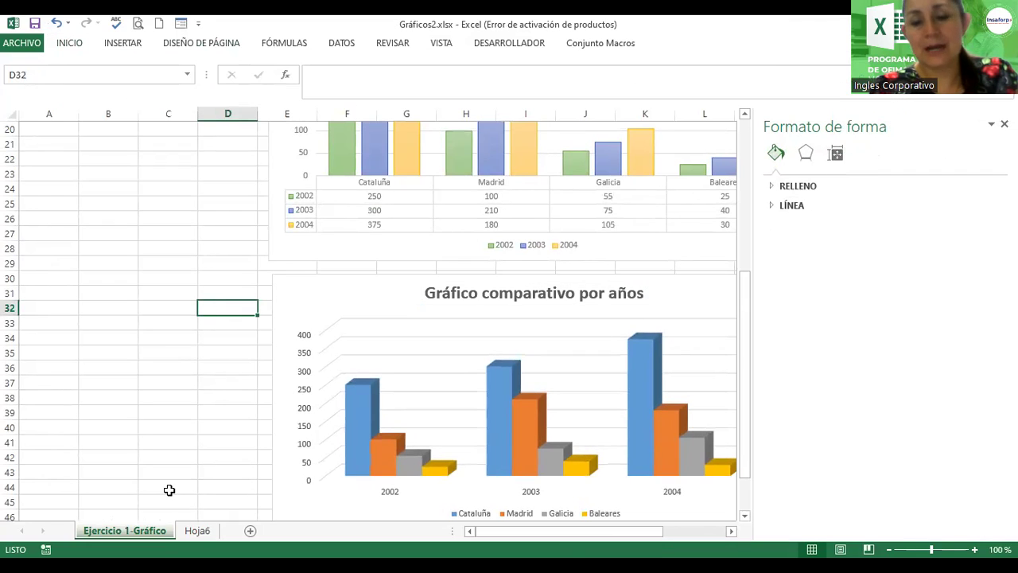
Step: Shift the comparison chart left and enlarge it to span roughly columns A to K
{"action": "scroll", "coordinate": [748, 466], "scroll_direction": "down", "scroll_amount": 1}
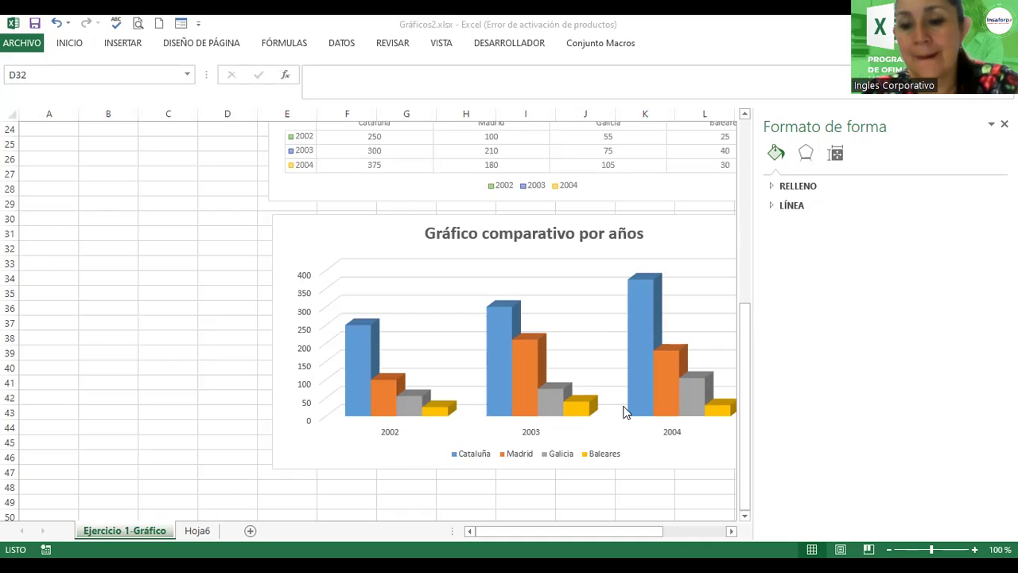
{"action": "left_click", "coordinate": [888, 550]}
{"action": "left_click", "coordinate": [889, 550]}
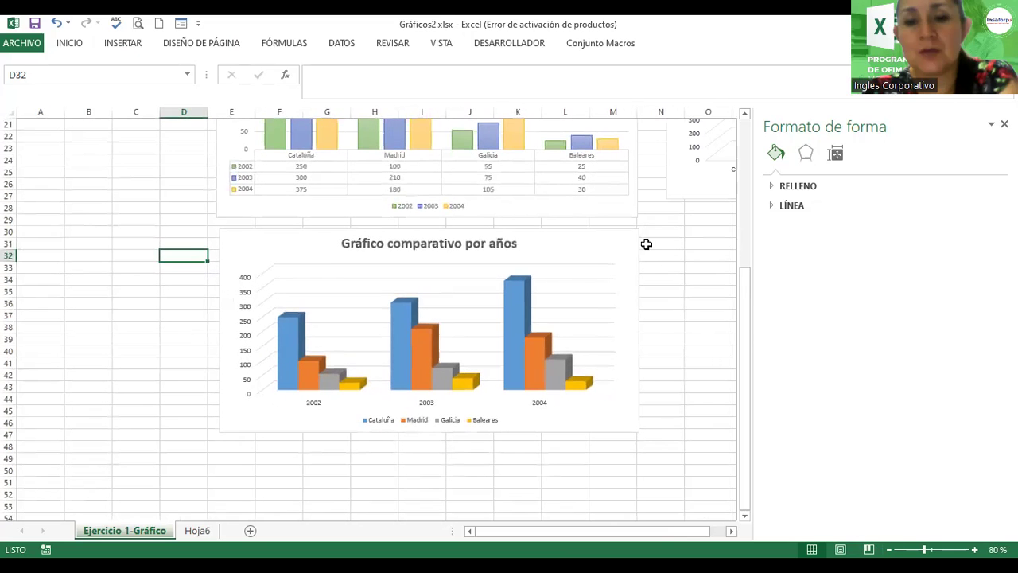
{"action": "left_click_drag", "start_coordinate": [607, 238], "coordinate": [433, 243]}
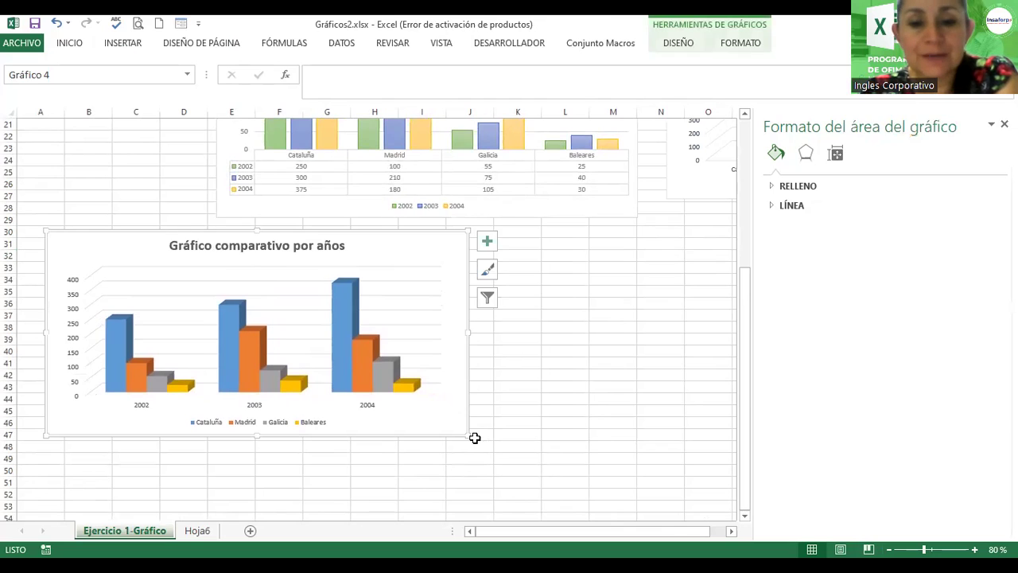
{"action": "left_click_drag", "start_coordinate": [469, 435], "coordinate": [561, 470]}
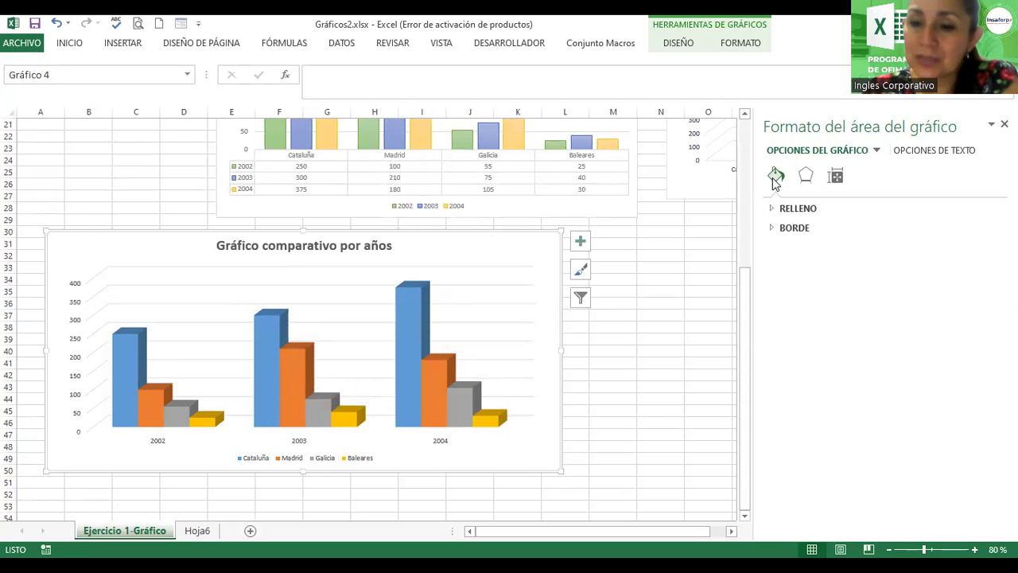
Step: Fill the chart area with a solid light peach colour after previewing other fill types
{"action": "left_click", "coordinate": [770, 208]}
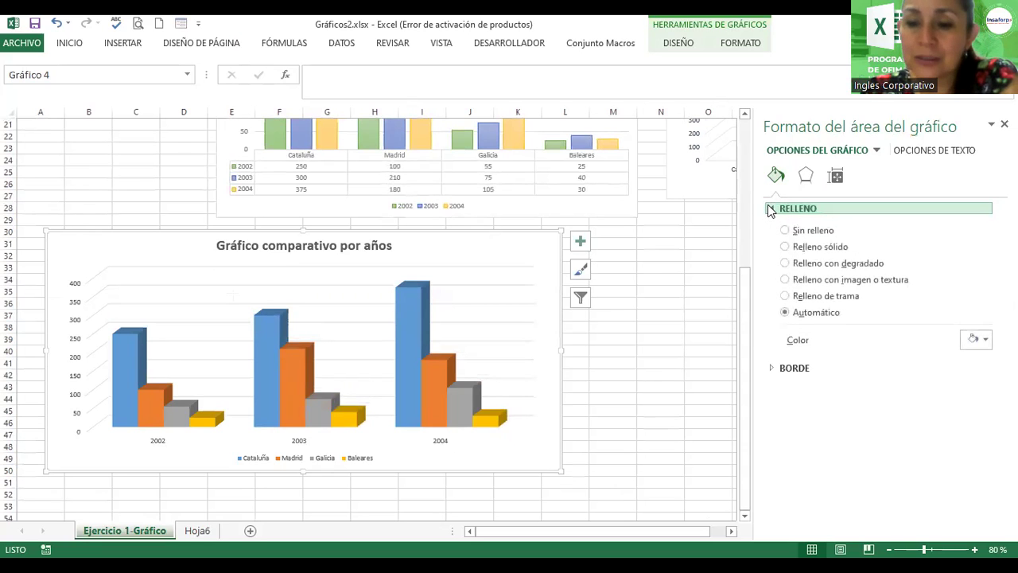
{"action": "left_click", "coordinate": [785, 248]}
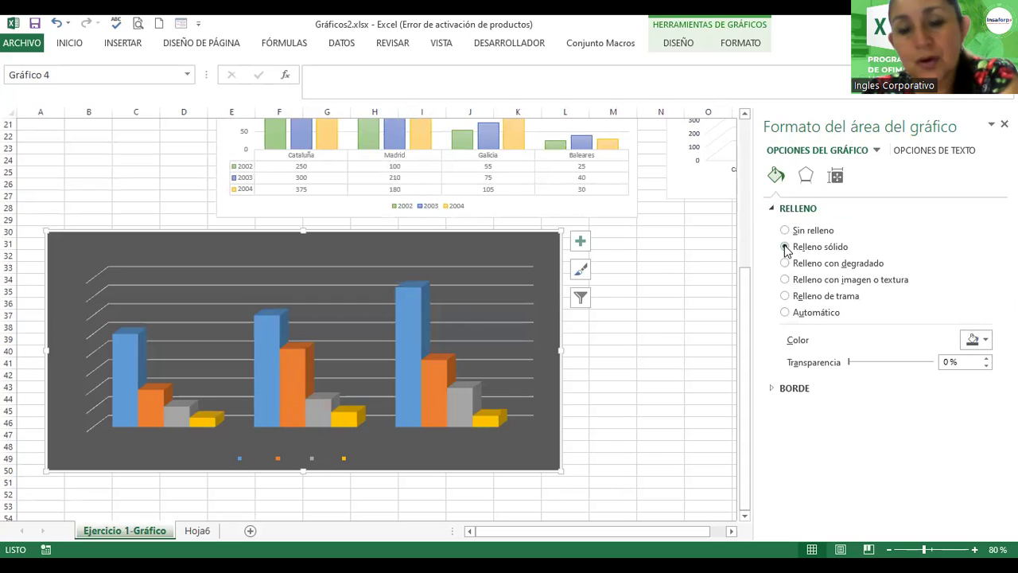
{"action": "left_click", "coordinate": [785, 264]}
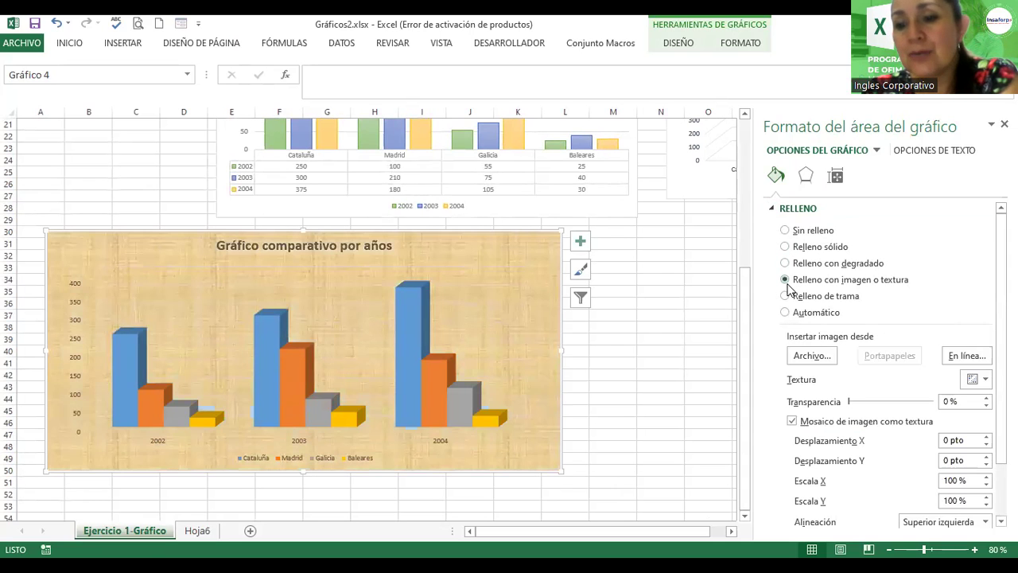
{"action": "left_click", "coordinate": [786, 296]}
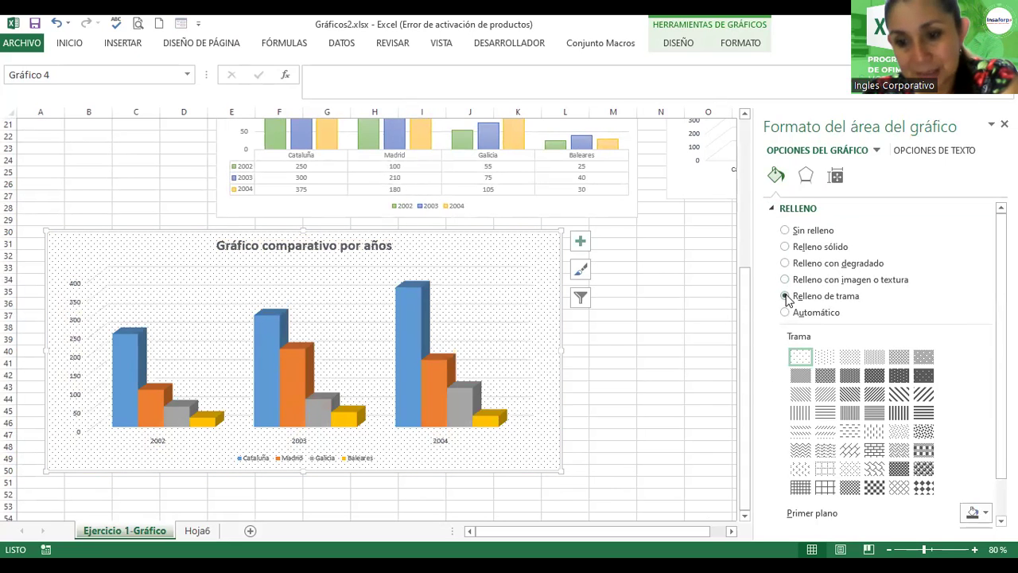
{"action": "left_click", "coordinate": [785, 230]}
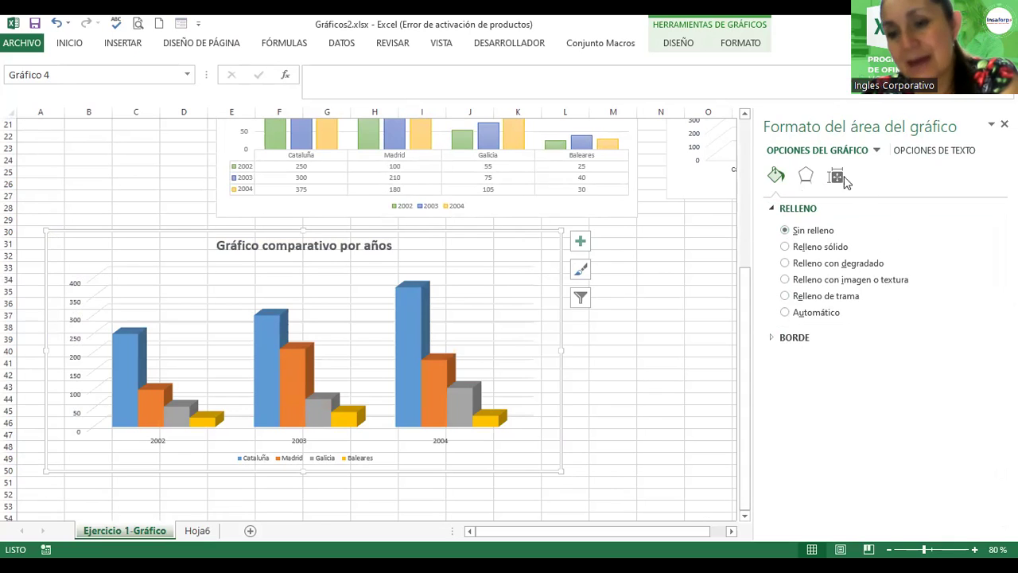
{"action": "left_click", "coordinate": [787, 248]}
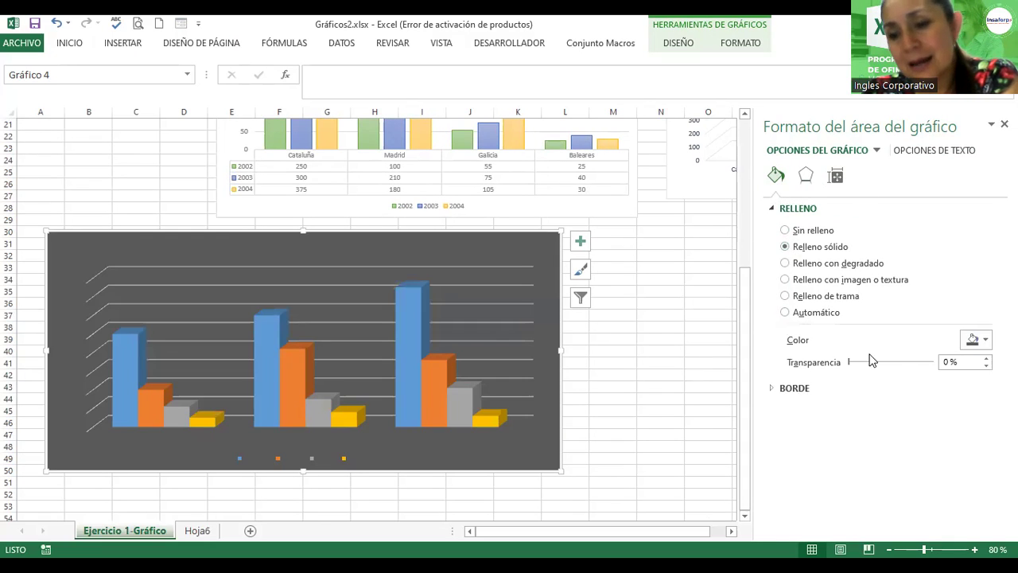
{"action": "left_click", "coordinate": [987, 340]}
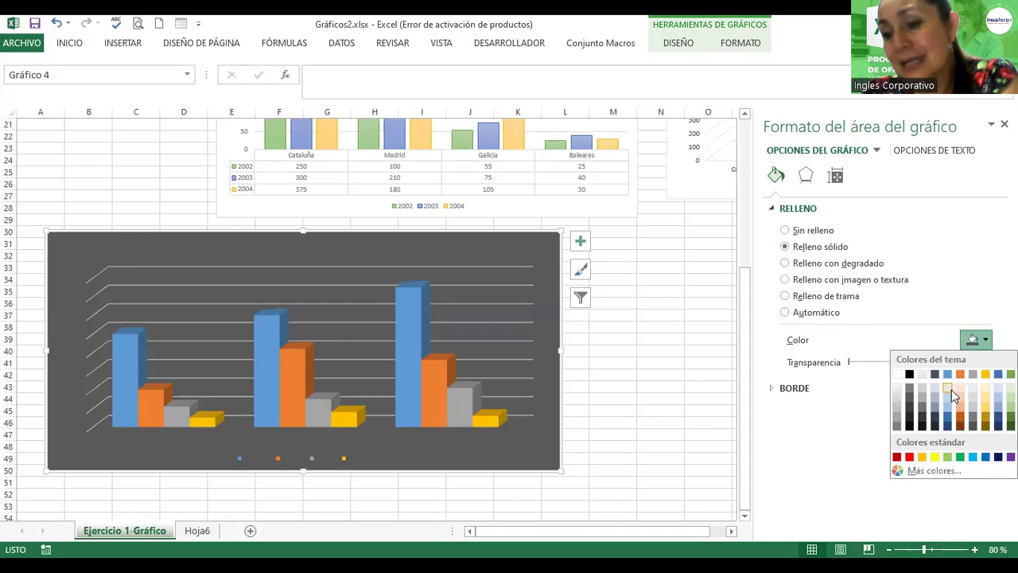
{"action": "left_click", "coordinate": [961, 387]}
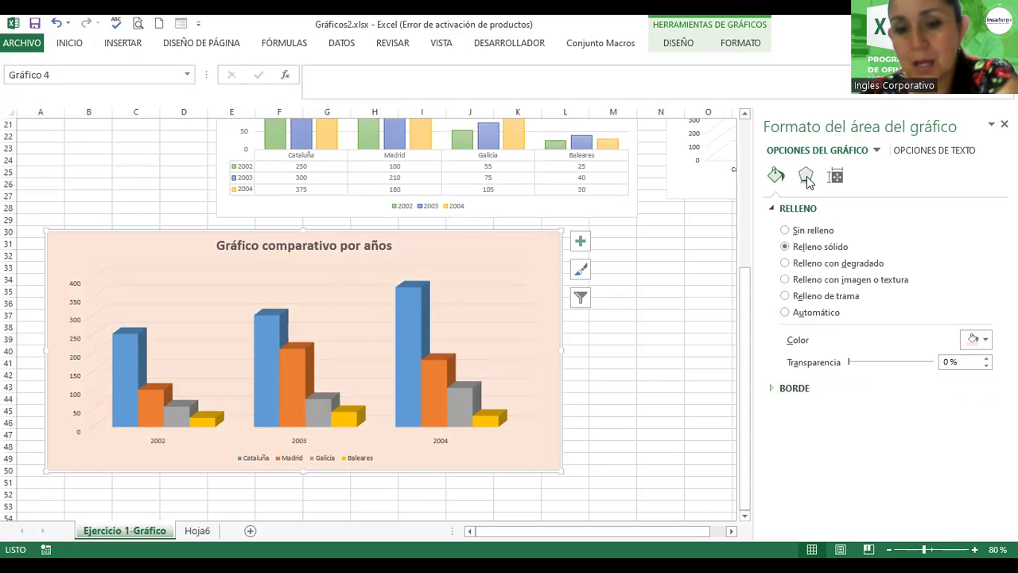
Step: Preview the column shapes for the Cataluña series, then set its columns to Cilíndrico
{"action": "left_click", "coordinate": [406, 301]}
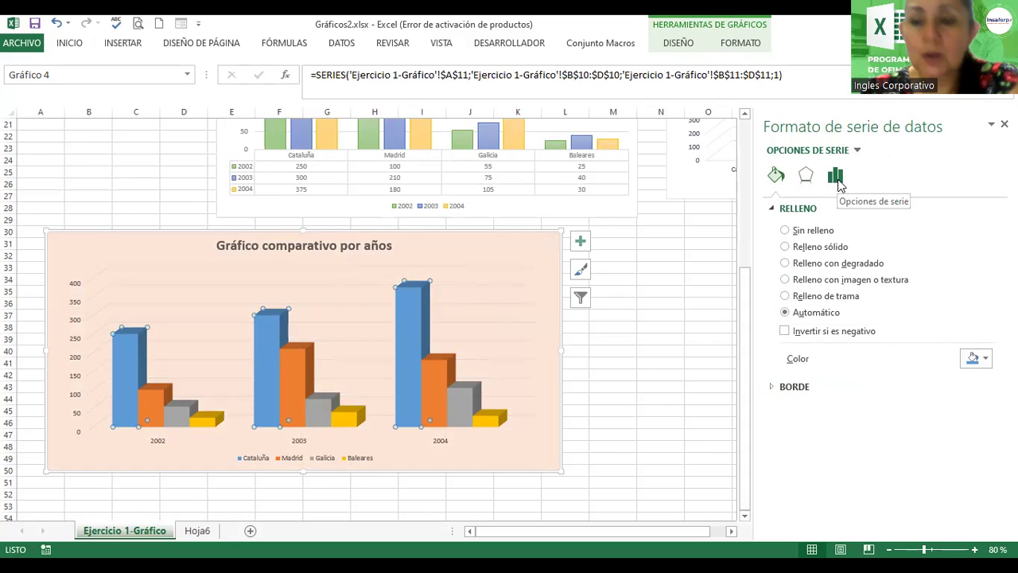
{"action": "left_click", "coordinate": [836, 179]}
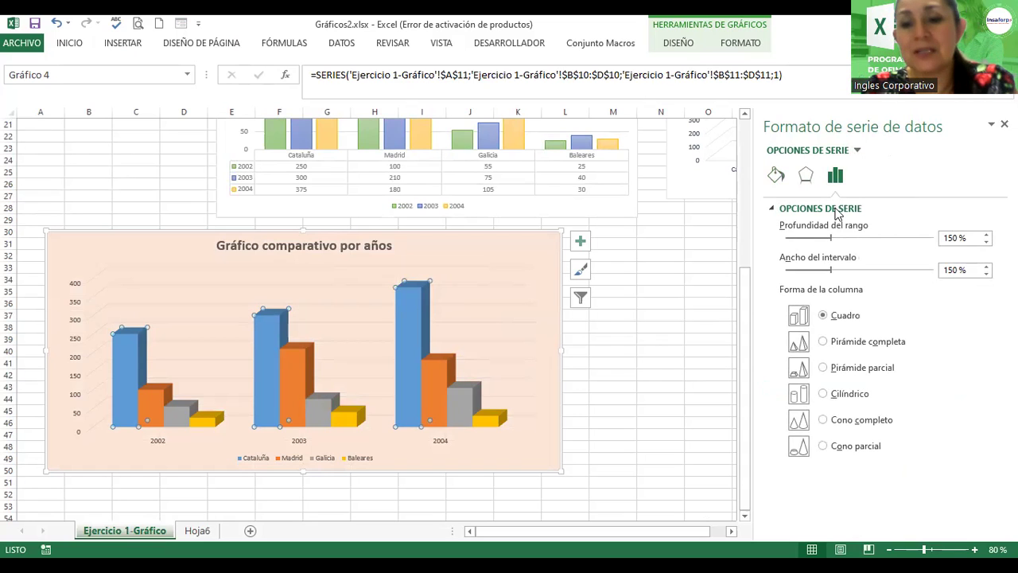
{"action": "left_click", "coordinate": [823, 341]}
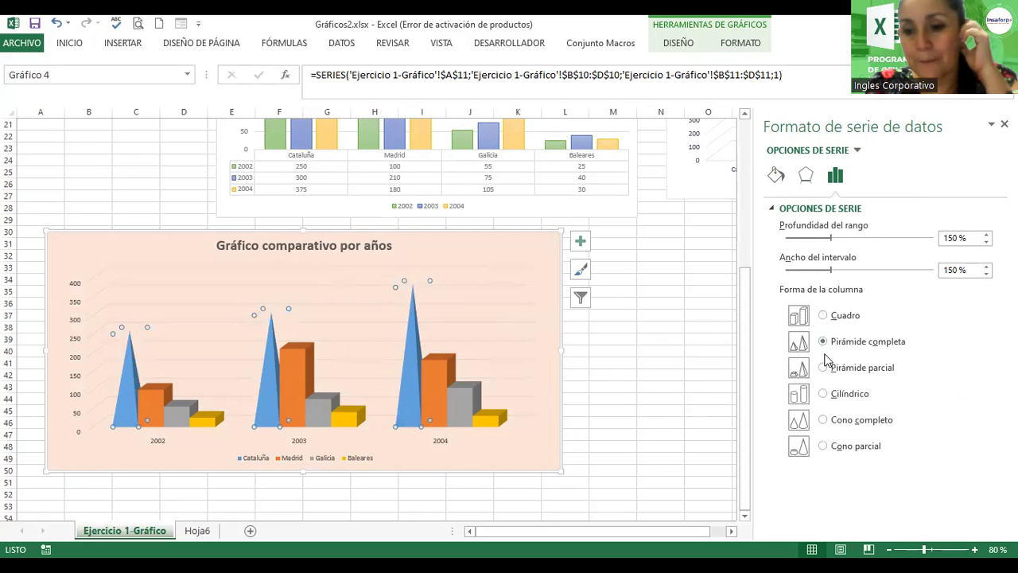
{"action": "left_click", "coordinate": [823, 367]}
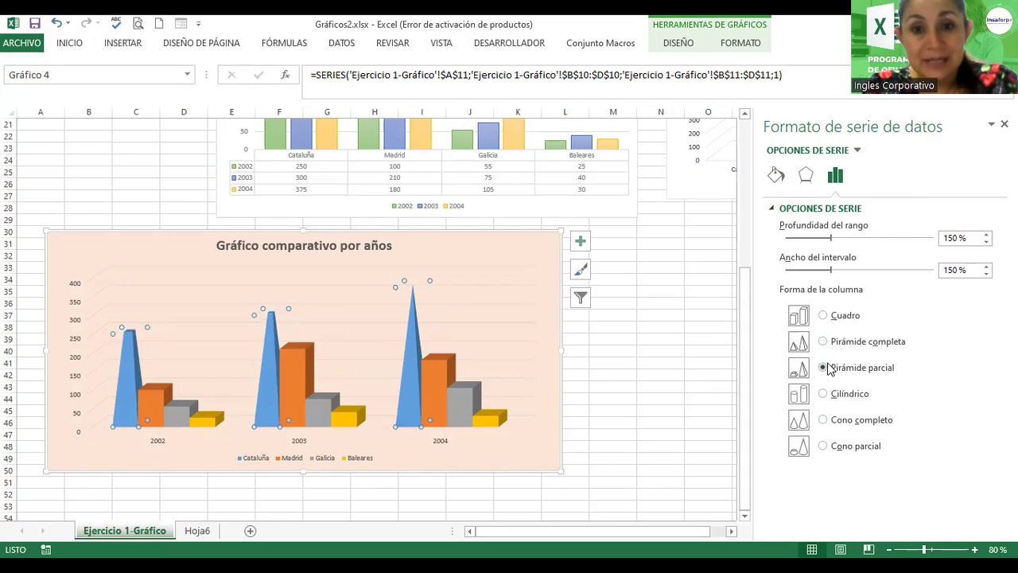
{"action": "left_click", "coordinate": [823, 394]}
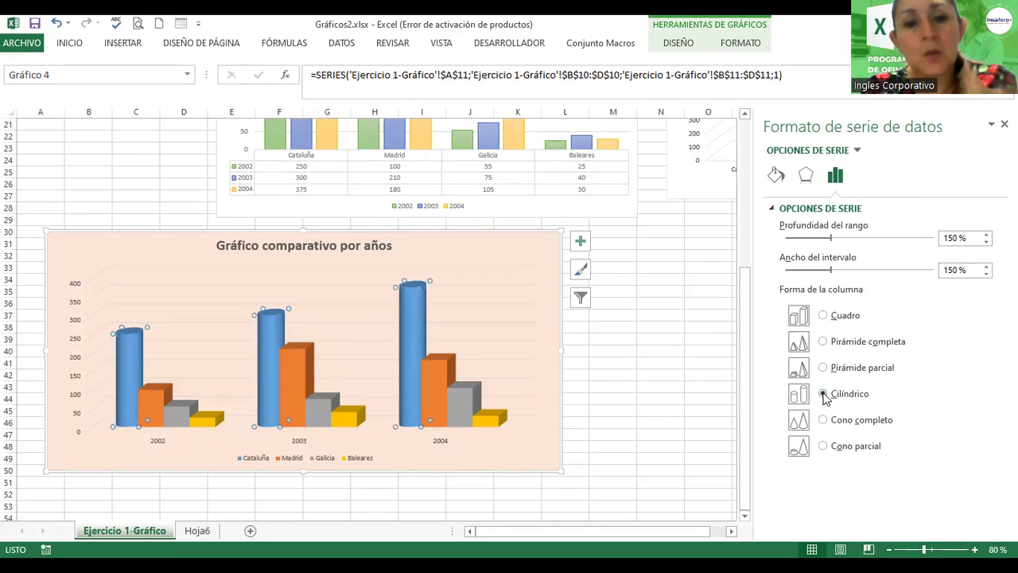
{"action": "left_click", "coordinate": [824, 420]}
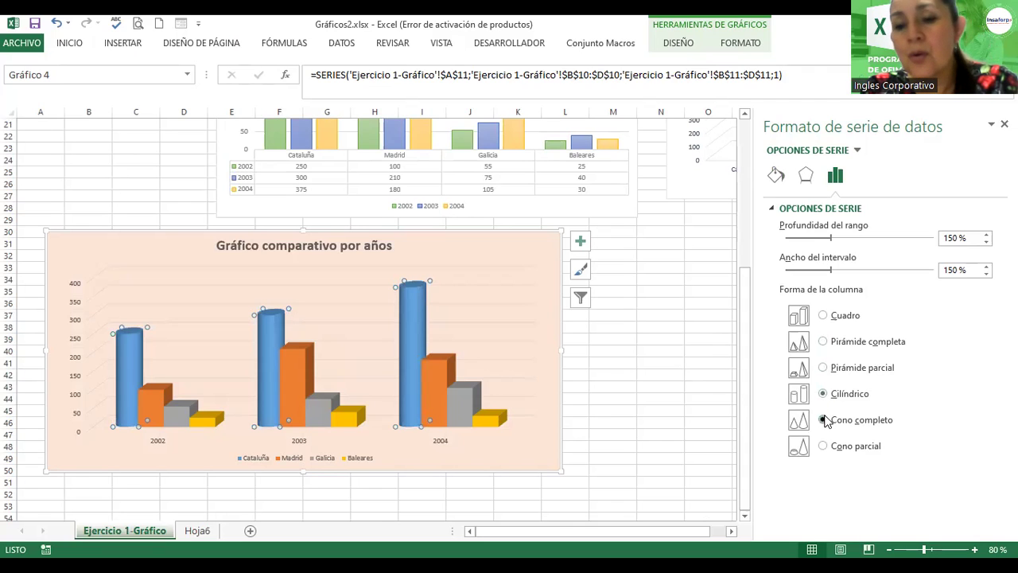
{"action": "left_click", "coordinate": [823, 446]}
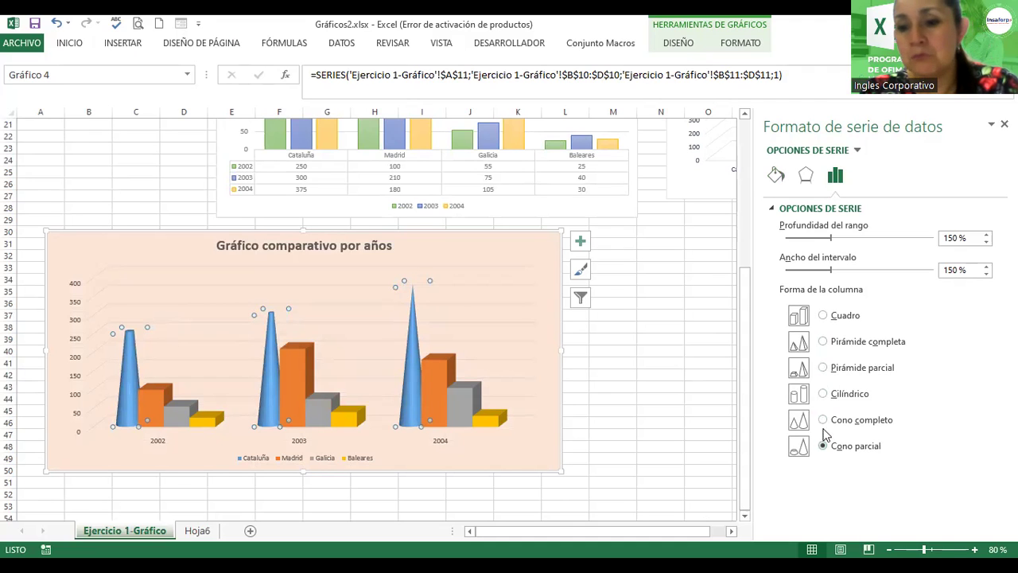
{"action": "left_click", "coordinate": [824, 394]}
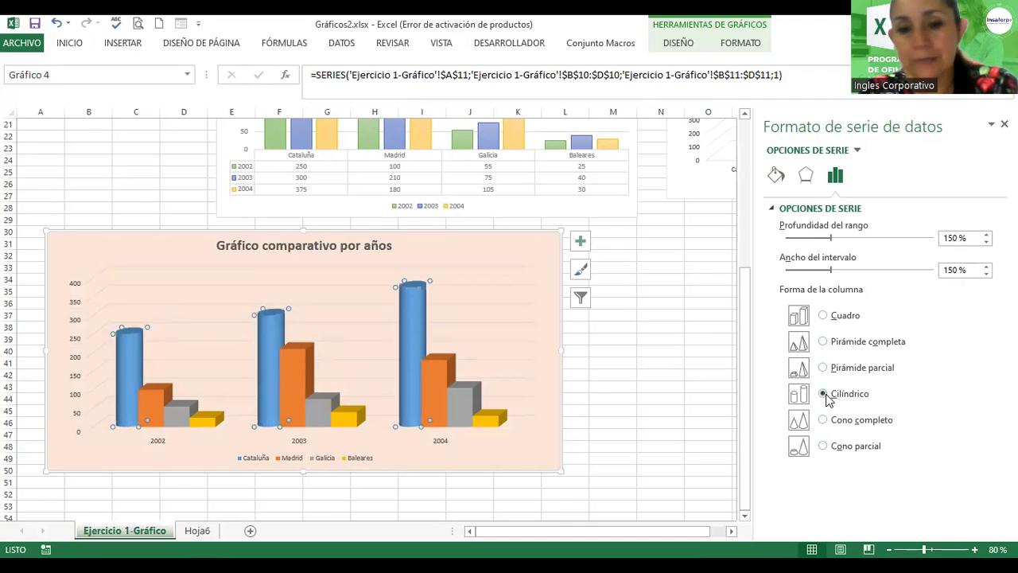
Step: Make the Madrid and Galicia columns cylinders too, and select the Baleares series
{"action": "left_click", "coordinate": [436, 368]}
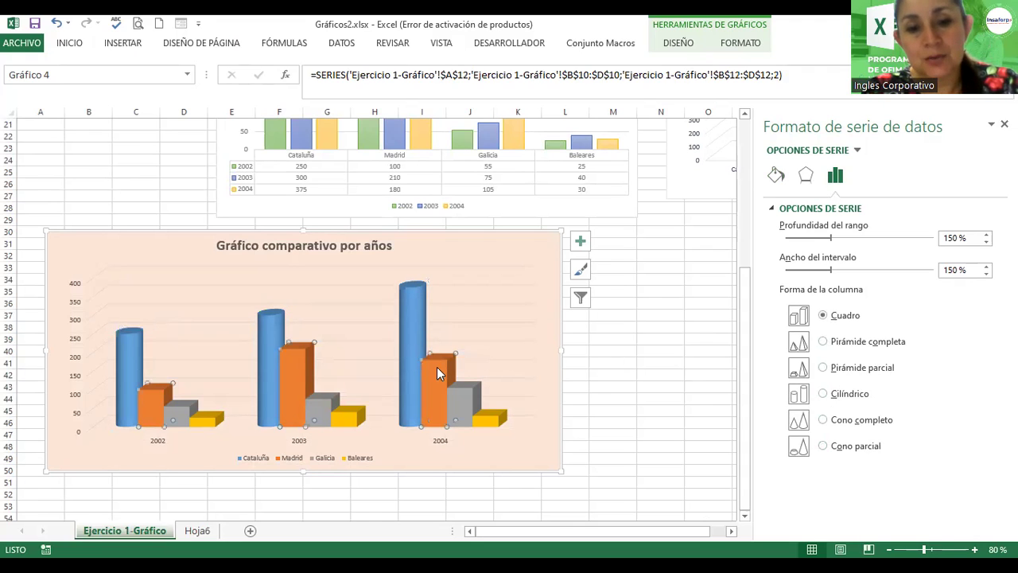
{"action": "left_click", "coordinate": [824, 392]}
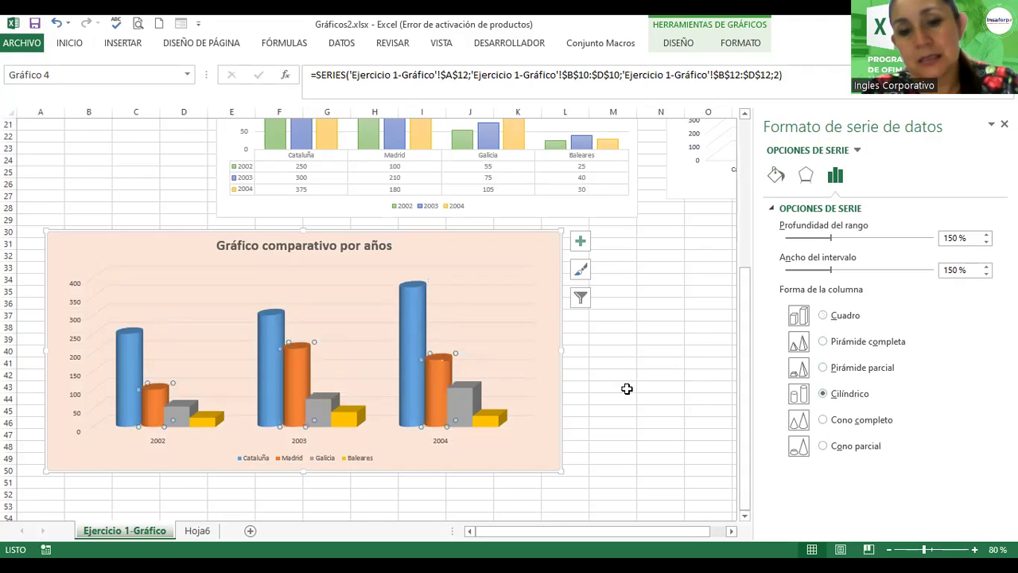
{"action": "left_click", "coordinate": [466, 393]}
{"action": "left_click", "coordinate": [823, 393]}
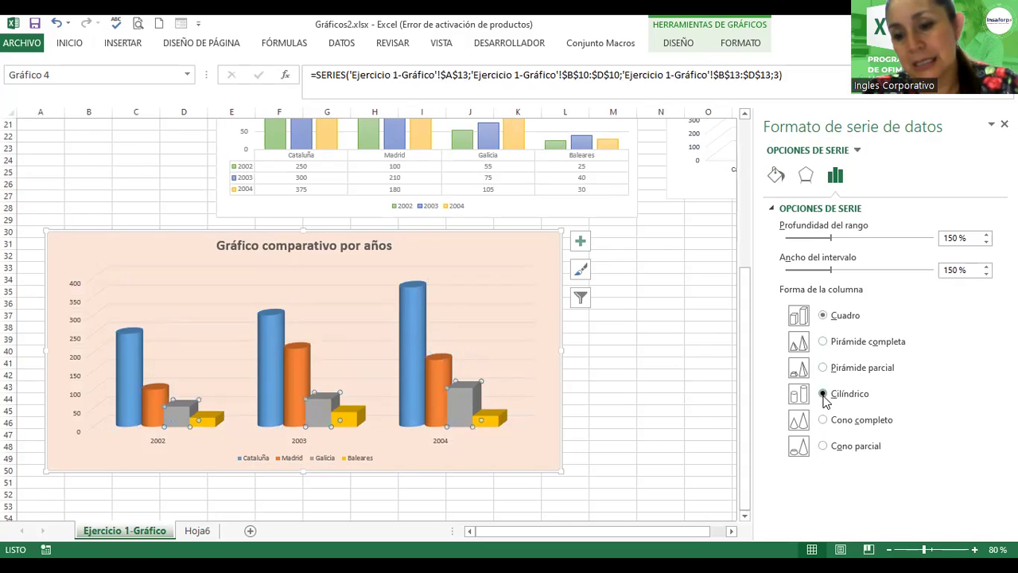
{"action": "left_click", "coordinate": [499, 422]}
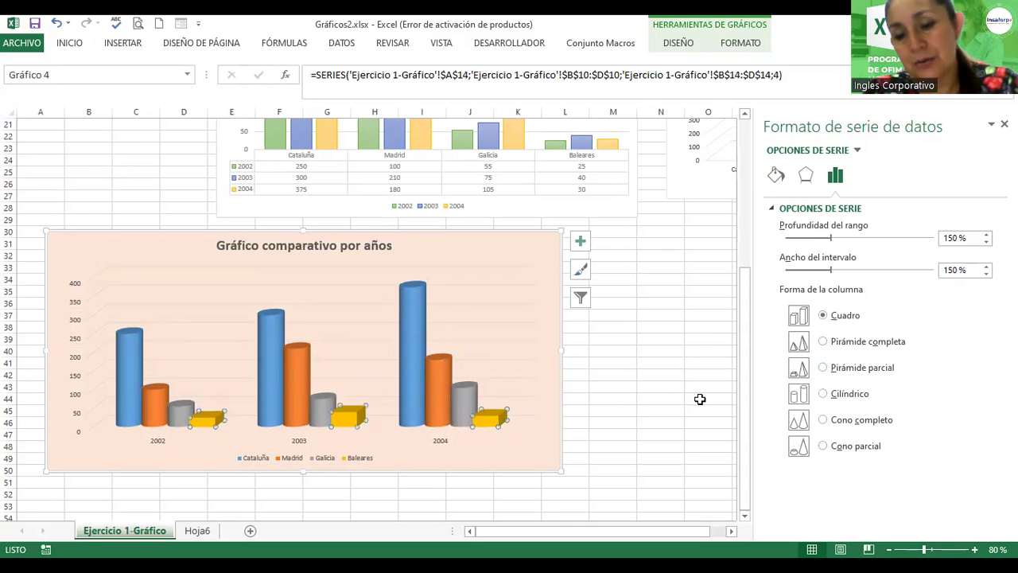
Step: Set the Baleares columns to Cilíndrico, then reselect the chart area and the Cataluña series
{"action": "left_click", "coordinate": [823, 392]}
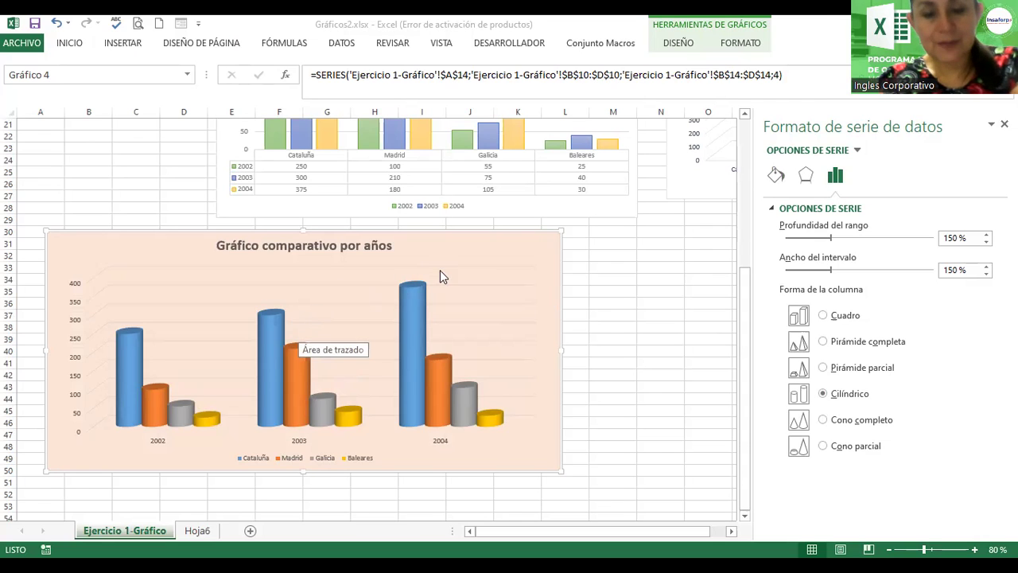
{"action": "left_click", "coordinate": [485, 252]}
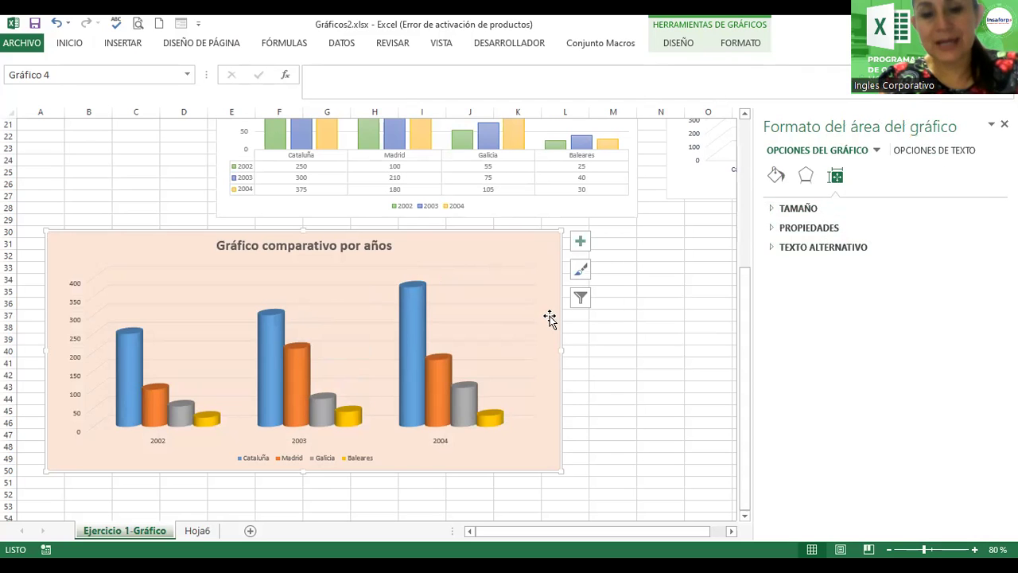
{"action": "left_click", "coordinate": [409, 298]}
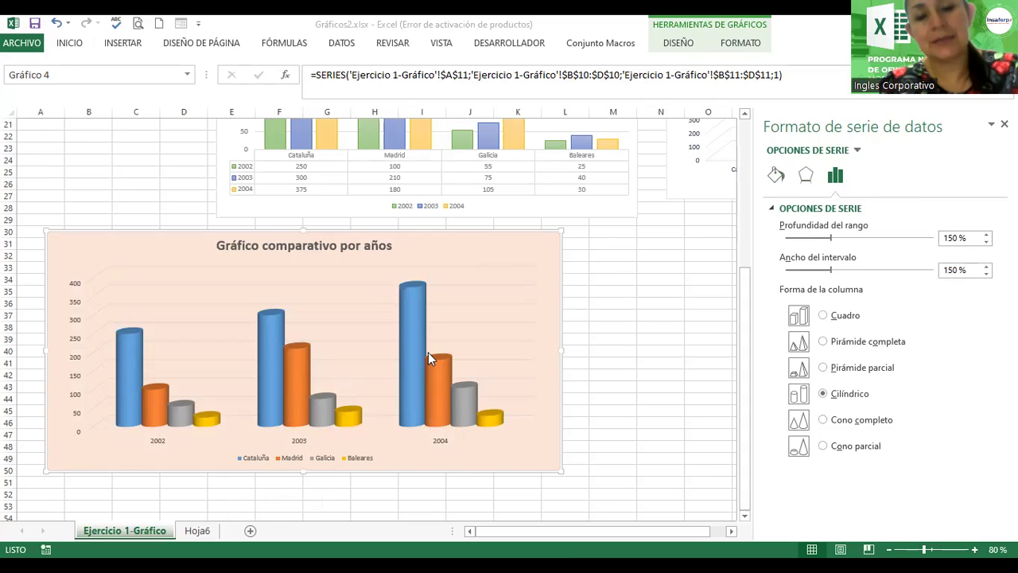
Step: Switch the Cataluña columns to Cilíndrico after trying pyramid and truncated-pyramid shapes
{"action": "left_click", "coordinate": [422, 324]}
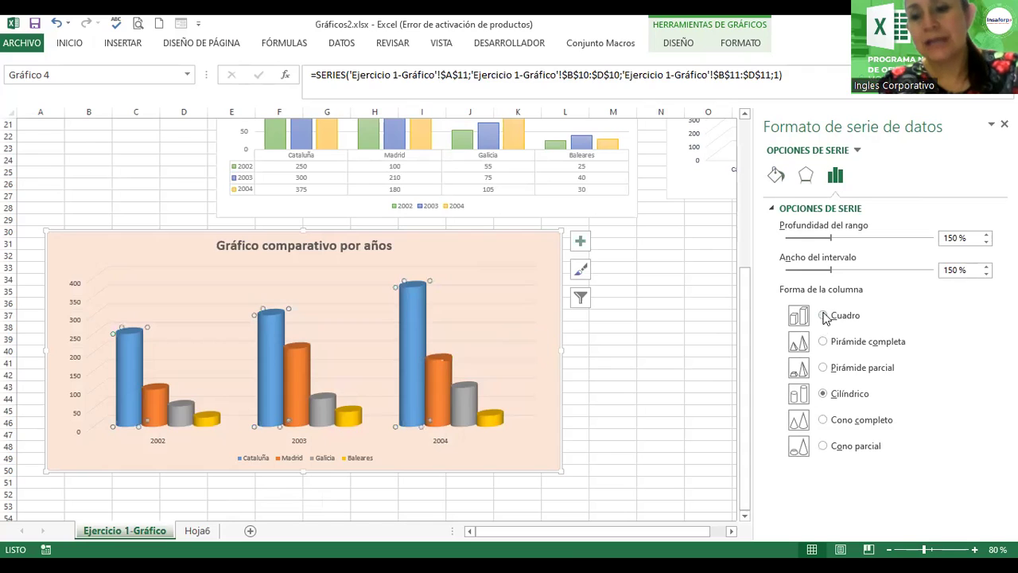
{"action": "left_click", "coordinate": [823, 341]}
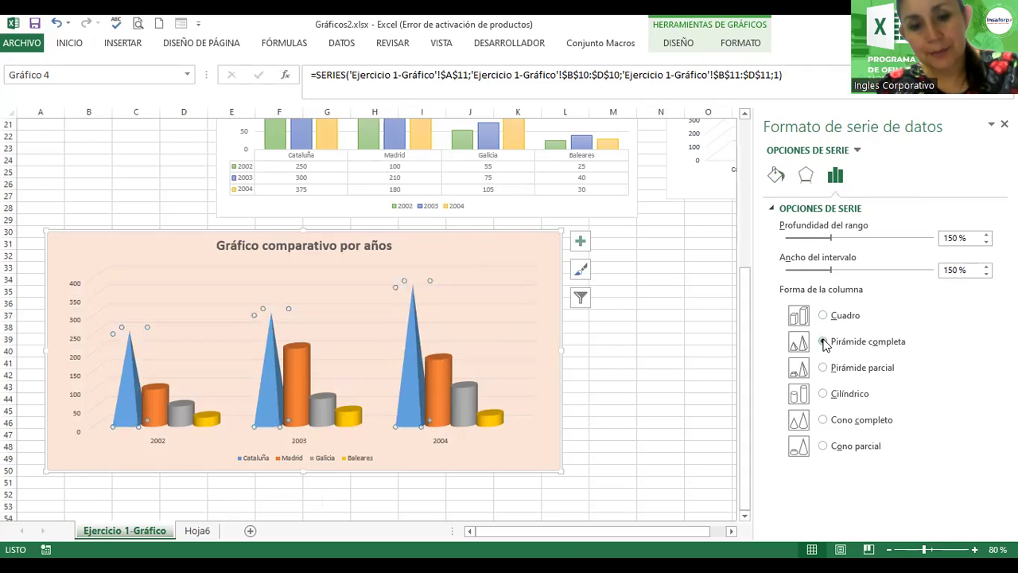
{"action": "left_click", "coordinate": [823, 367]}
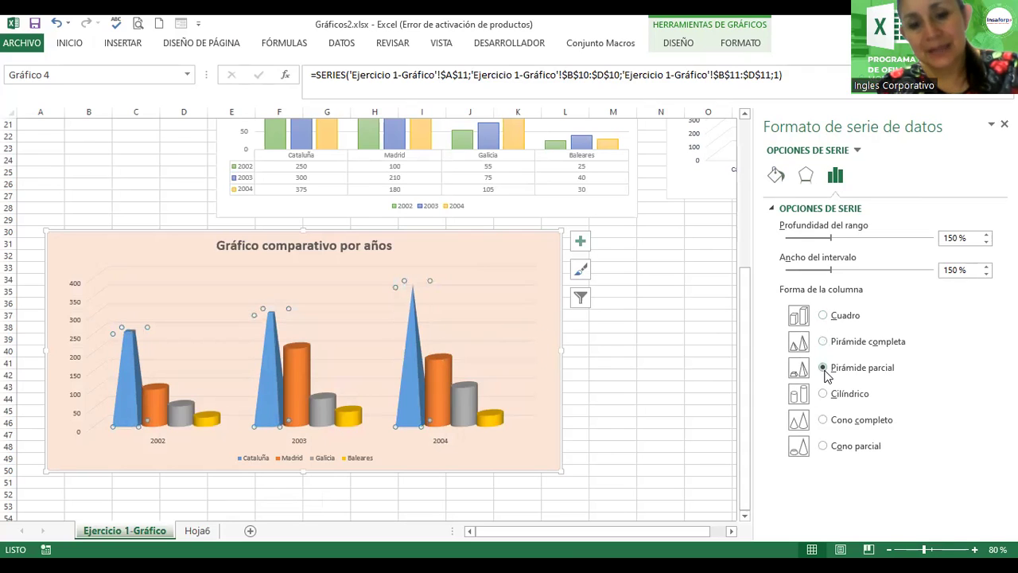
{"action": "left_click", "coordinate": [823, 393]}
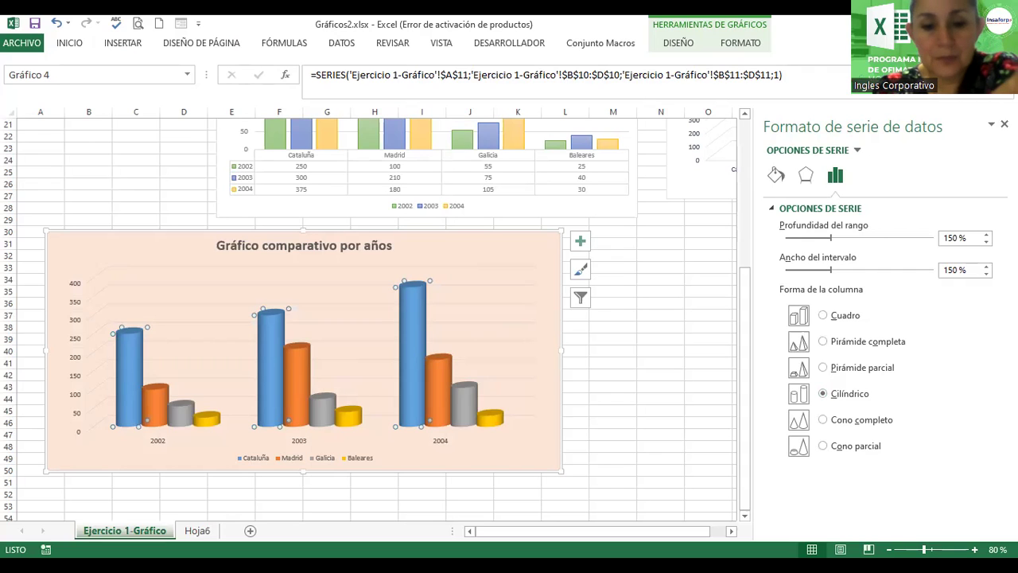
{"action": "key", "text": "Escape"}
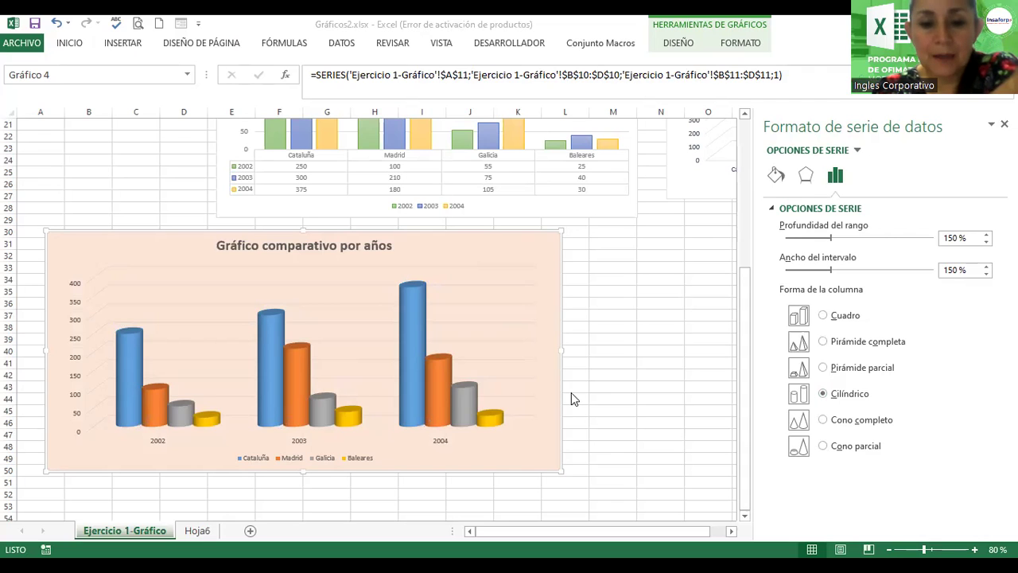
Step: Make the 2002–2004 year axis labels bold at font size 12
{"action": "left_click", "coordinate": [439, 440]}
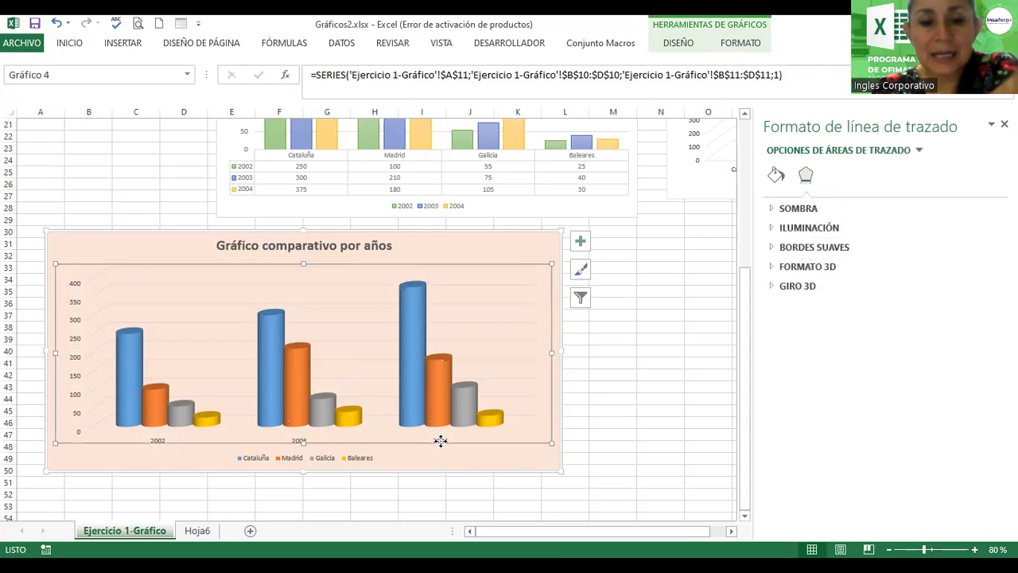
{"action": "left_click", "coordinate": [443, 443]}
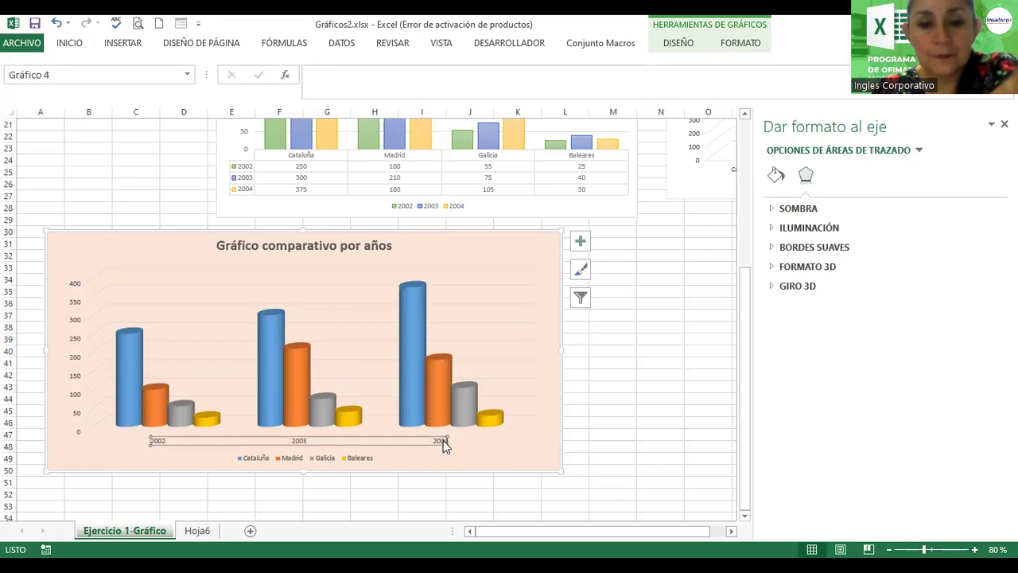
{"action": "left_click", "coordinate": [68, 43]}
{"action": "left_click", "coordinate": [77, 92]}
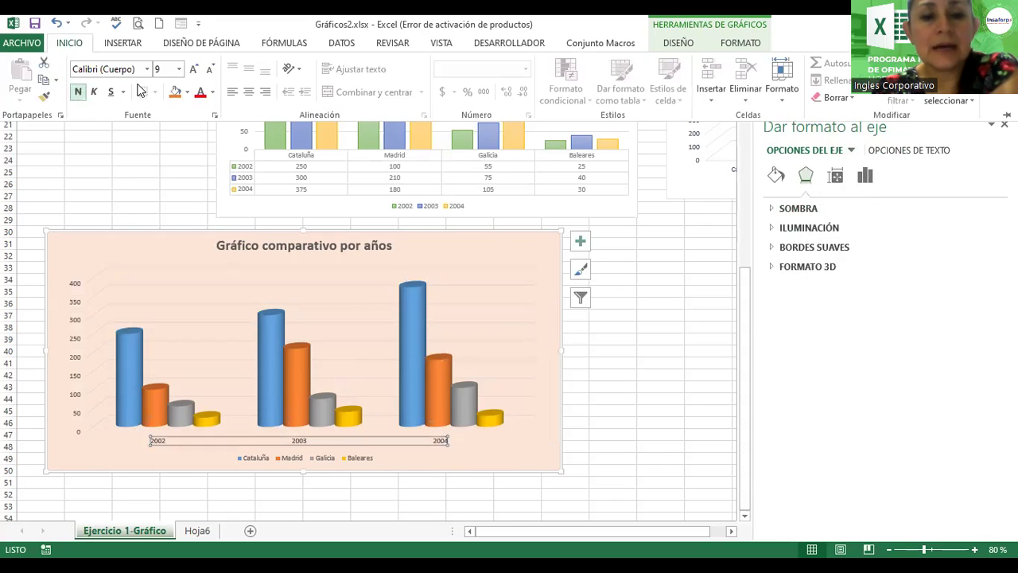
{"action": "left_click", "coordinate": [194, 70]}
{"action": "left_click", "coordinate": [193, 70]}
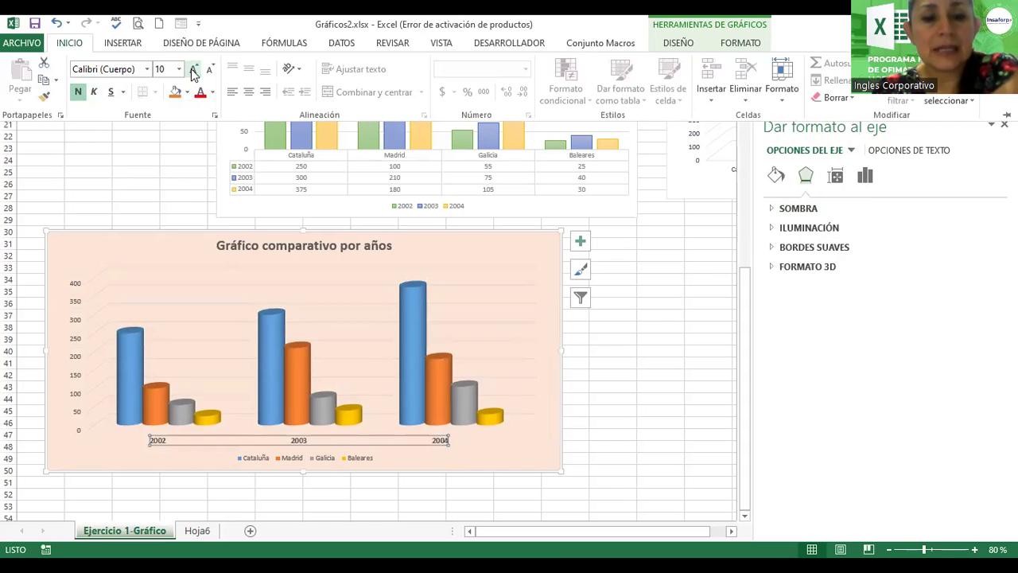
{"action": "left_click", "coordinate": [193, 70]}
{"action": "left_click", "coordinate": [194, 70]}
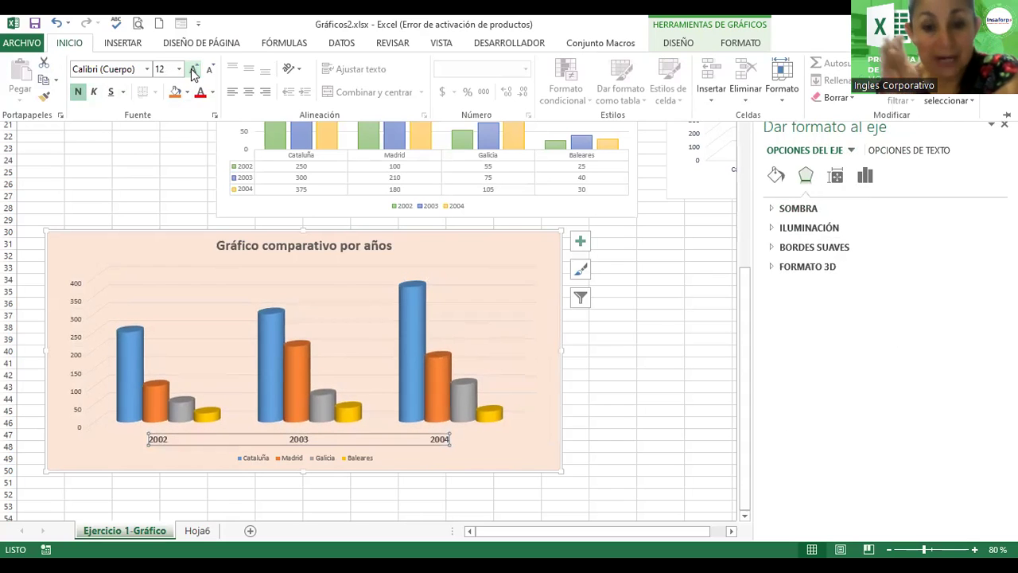
Step: Enlarge the value-axis numbers to font size 12
{"action": "left_click", "coordinate": [73, 285]}
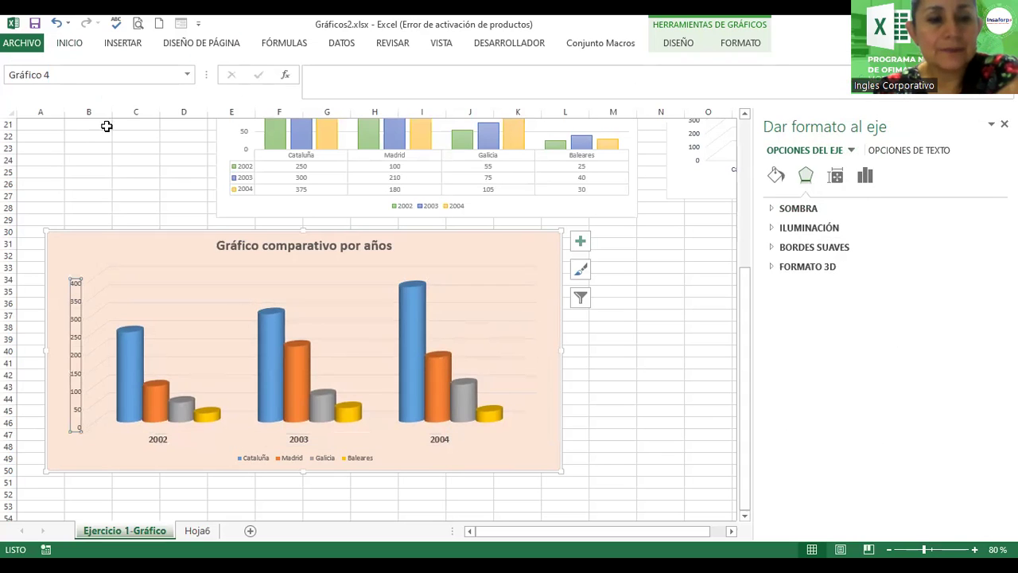
{"action": "left_click", "coordinate": [97, 46]}
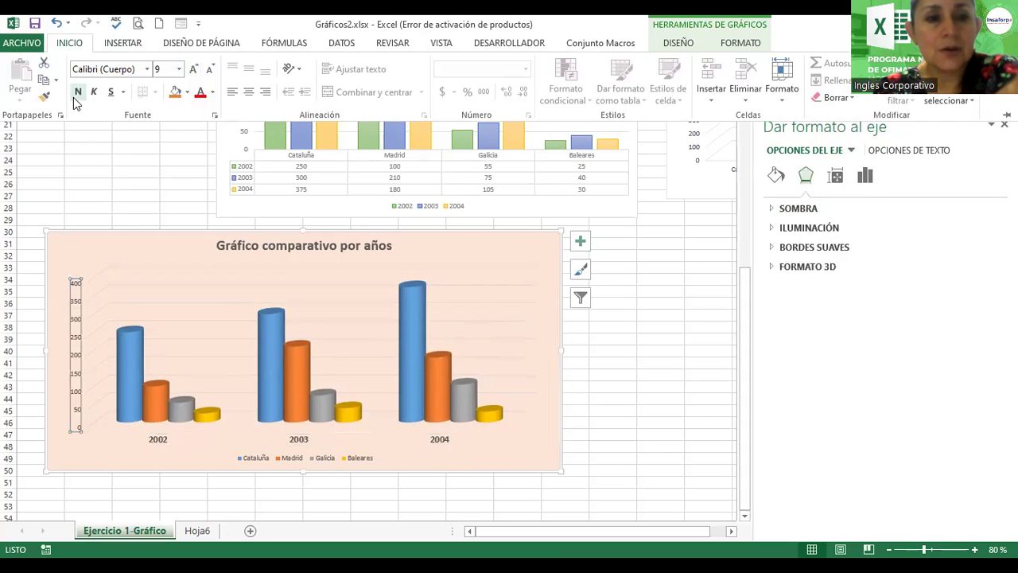
{"action": "left_click", "coordinate": [193, 70]}
{"action": "left_click", "coordinate": [193, 70]}
{"action": "left_click", "coordinate": [193, 70]}
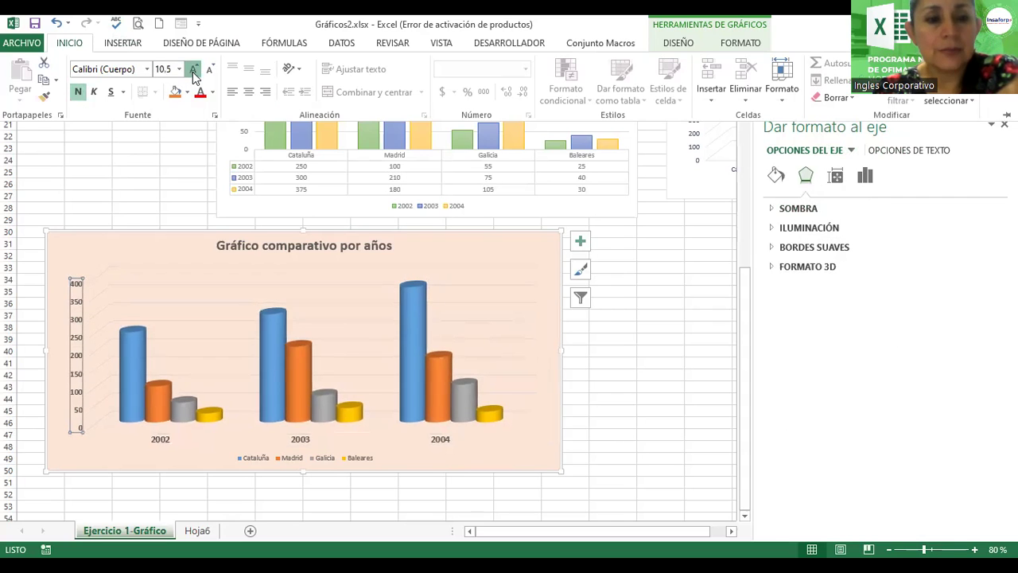
{"action": "left_click", "coordinate": [193, 70]}
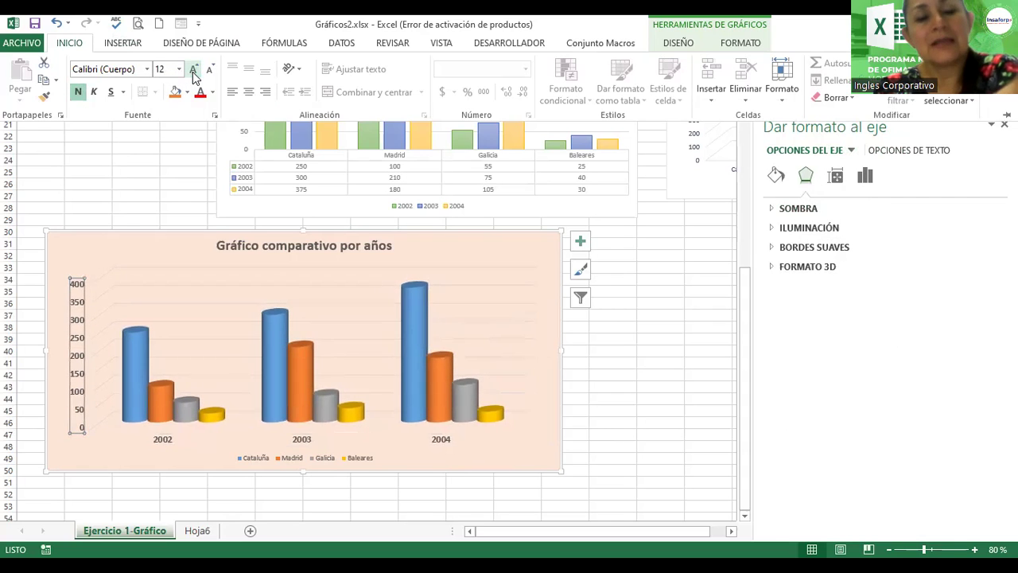
Step: Make the legend text size 12, bold and black
{"action": "left_click", "coordinate": [256, 463]}
{"action": "left_click", "coordinate": [256, 460]}
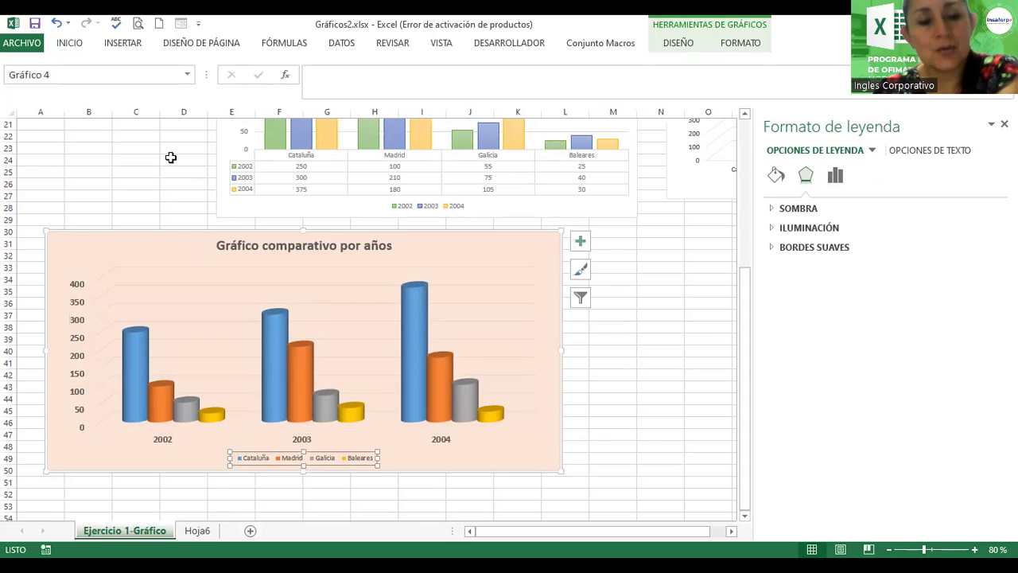
{"action": "left_click", "coordinate": [70, 43]}
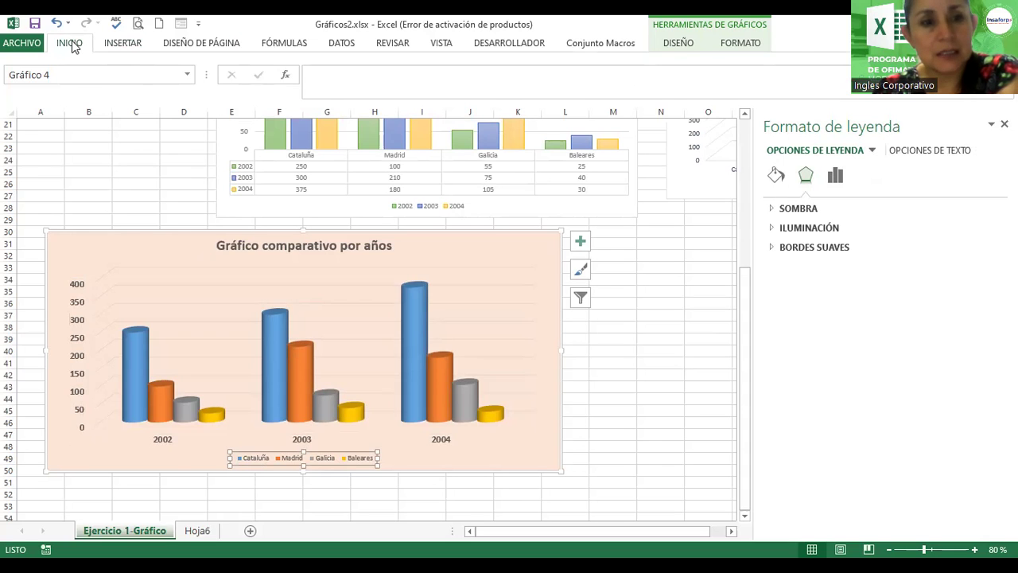
{"action": "left_click", "coordinate": [193, 70]}
{"action": "left_click", "coordinate": [193, 70]}
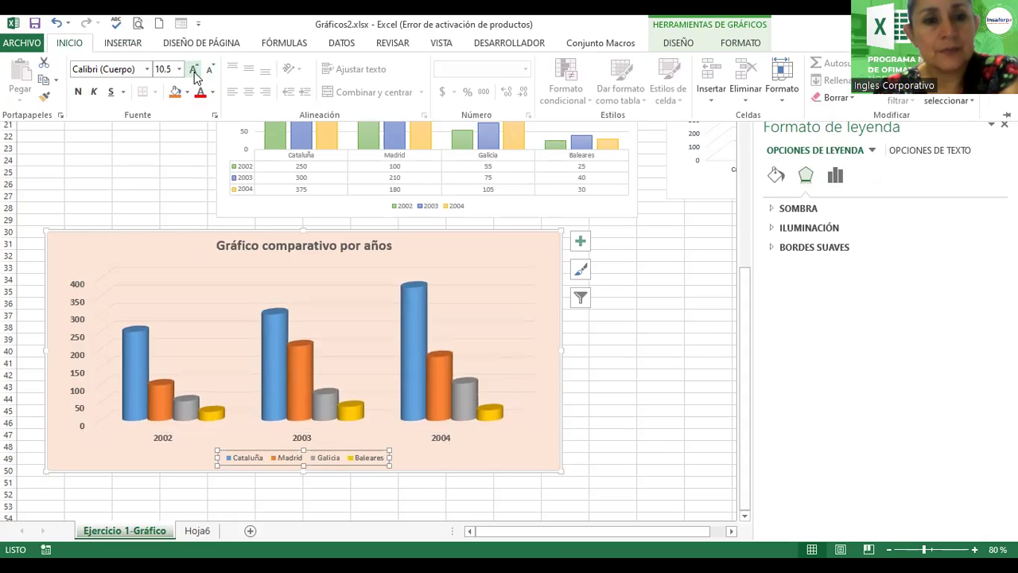
{"action": "left_click", "coordinate": [193, 70]}
{"action": "left_click", "coordinate": [193, 70]}
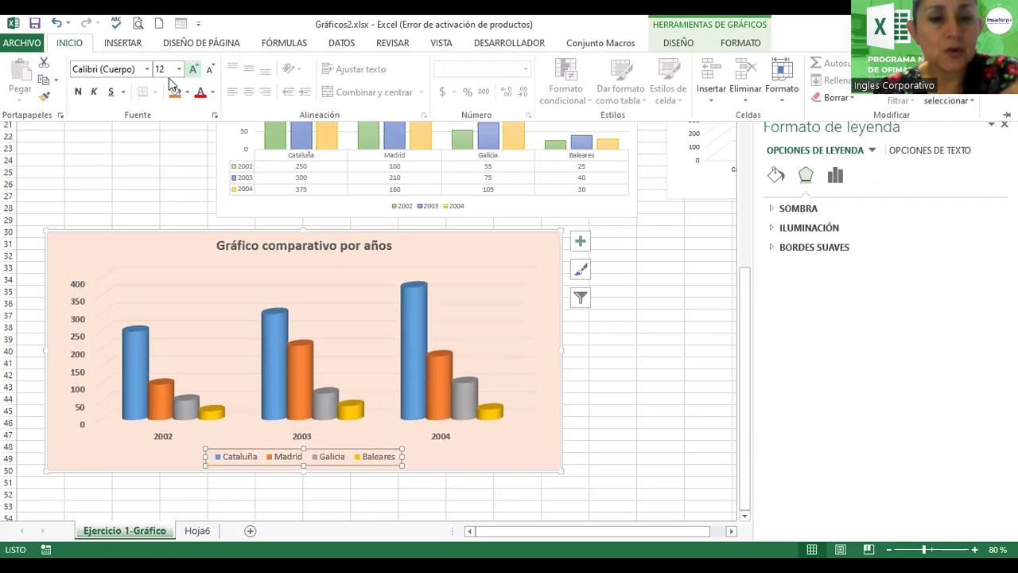
{"action": "left_click", "coordinate": [78, 92]}
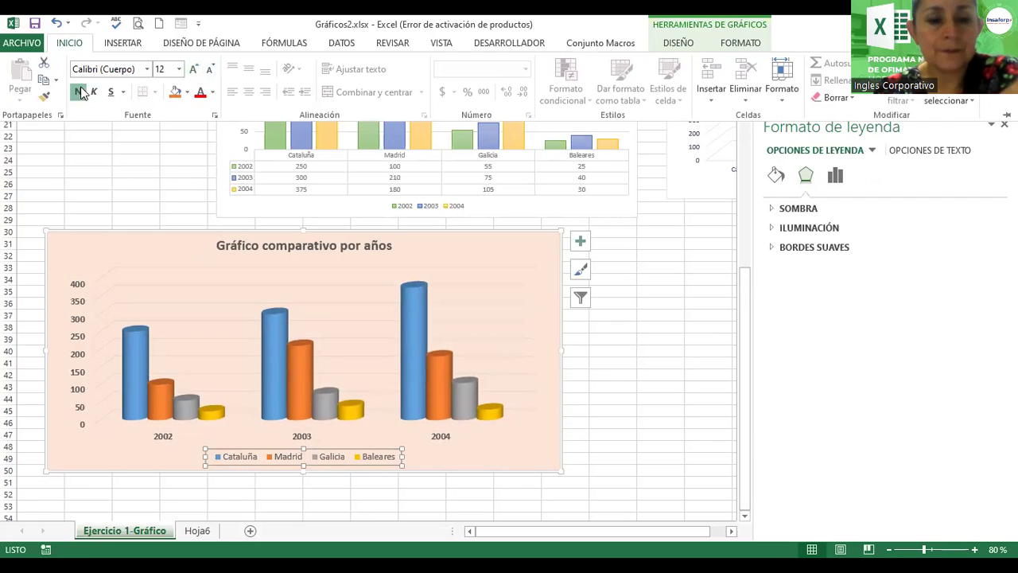
{"action": "left_click", "coordinate": [214, 92]}
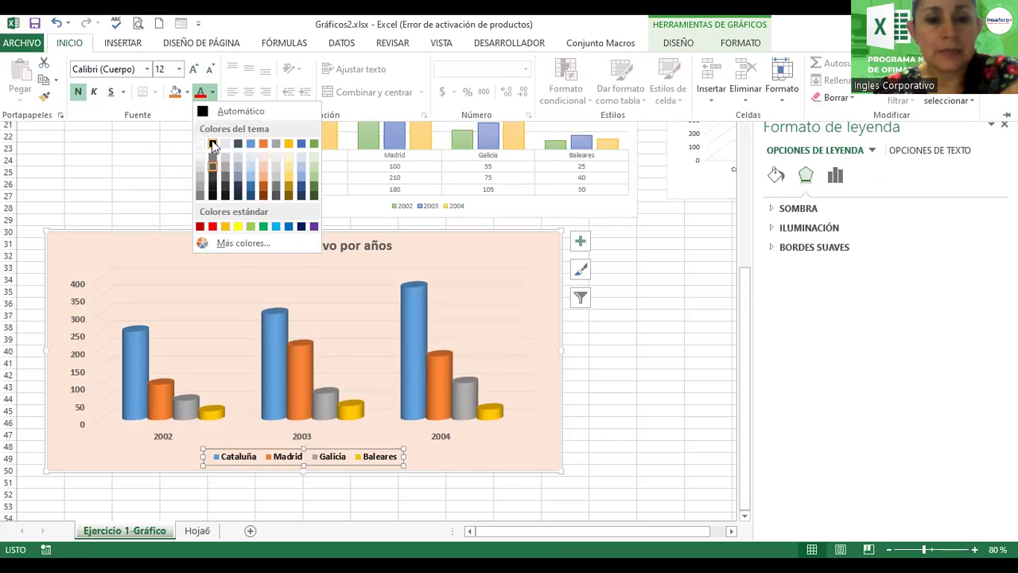
{"action": "left_click", "coordinate": [213, 144]}
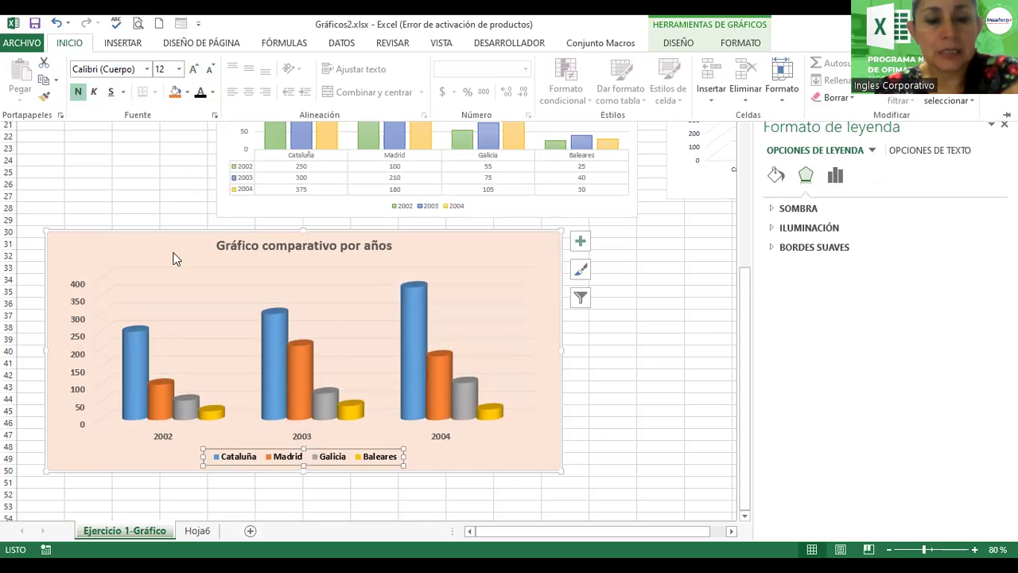
Step: Colour the value-axis numbers black
{"action": "left_click", "coordinate": [75, 302]}
{"action": "left_click", "coordinate": [77, 302]}
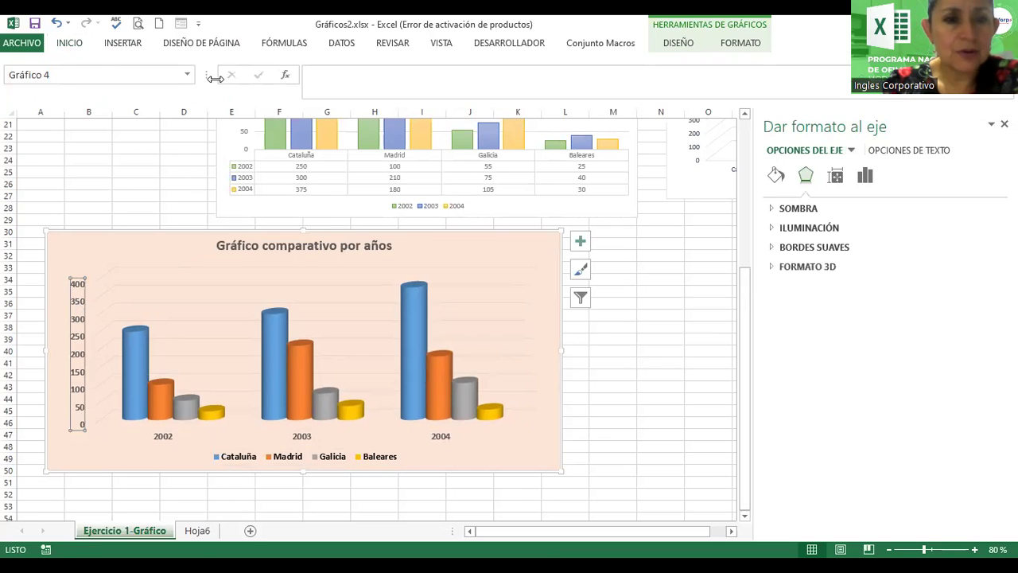
{"action": "left_click", "coordinate": [69, 43]}
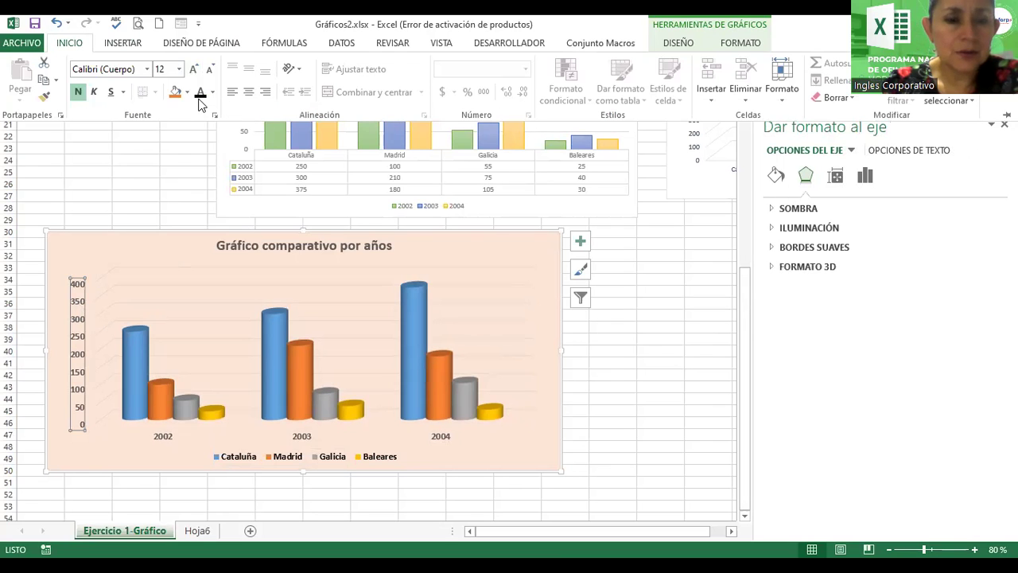
{"action": "left_click", "coordinate": [199, 92]}
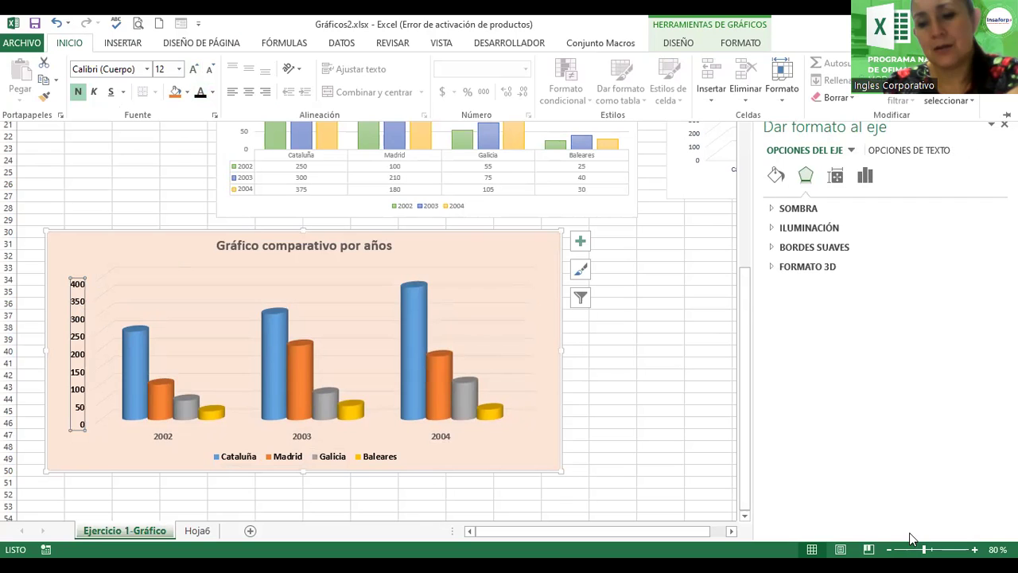
{"action": "key", "text": "ctrl+F1"}
Step: Deselect the value axis and close the Formato de forma pane beside the chart
{"action": "scroll", "coordinate": [373, 350], "scroll_direction": "up", "scroll_amount": 2}
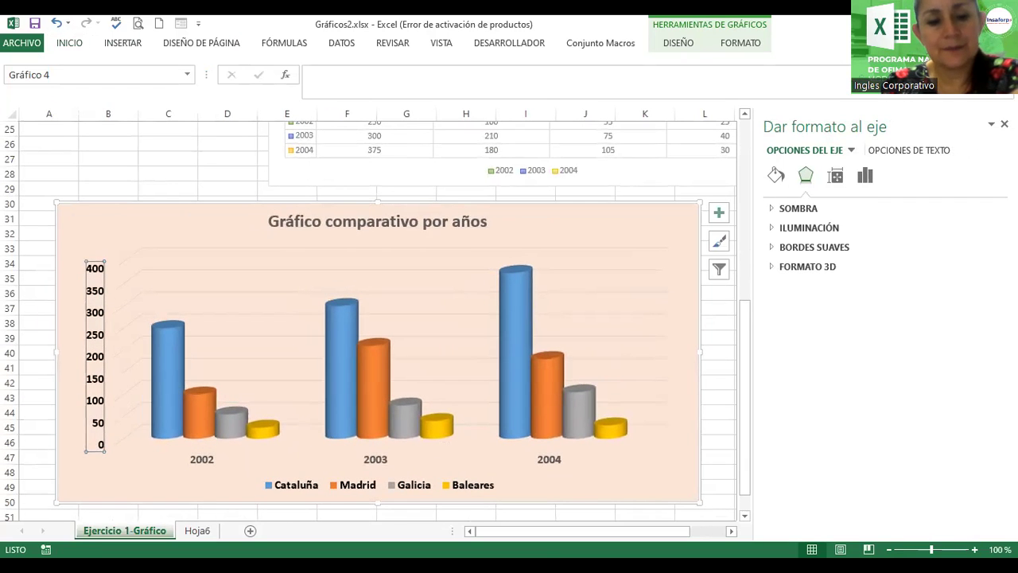
{"action": "key", "text": "Escape"}
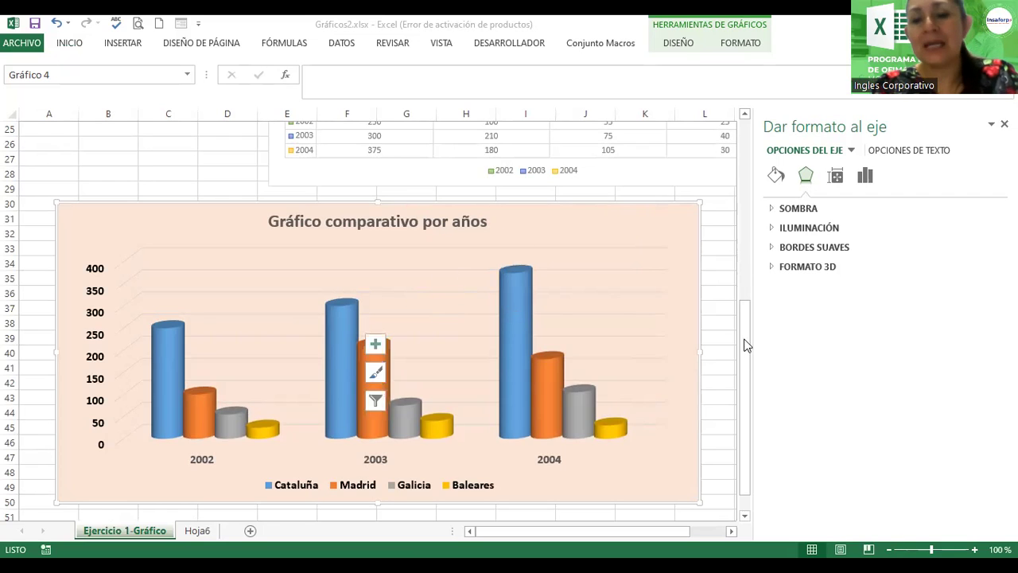
{"action": "left_click", "coordinate": [713, 355]}
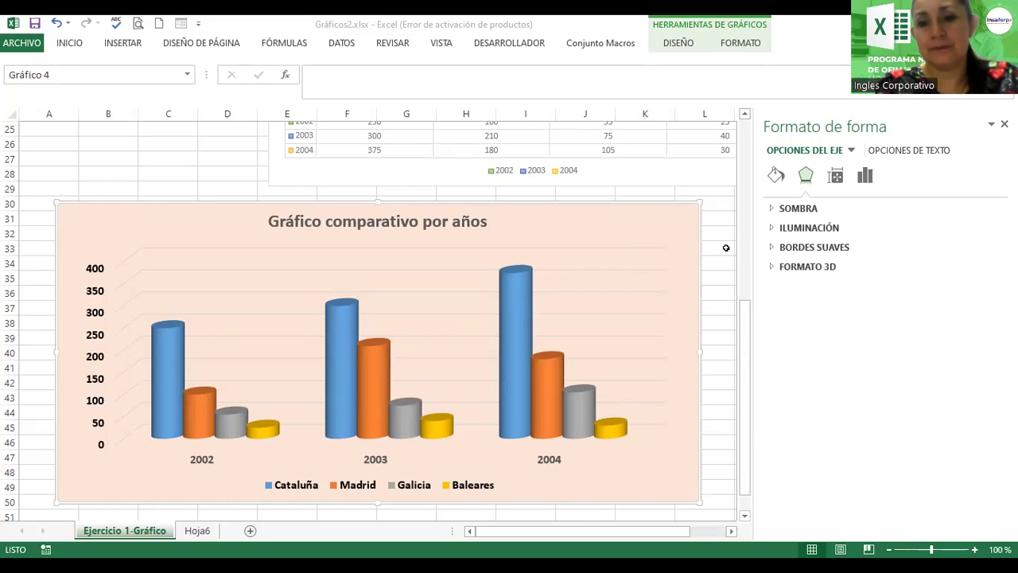
{"action": "left_click", "coordinate": [1003, 124]}
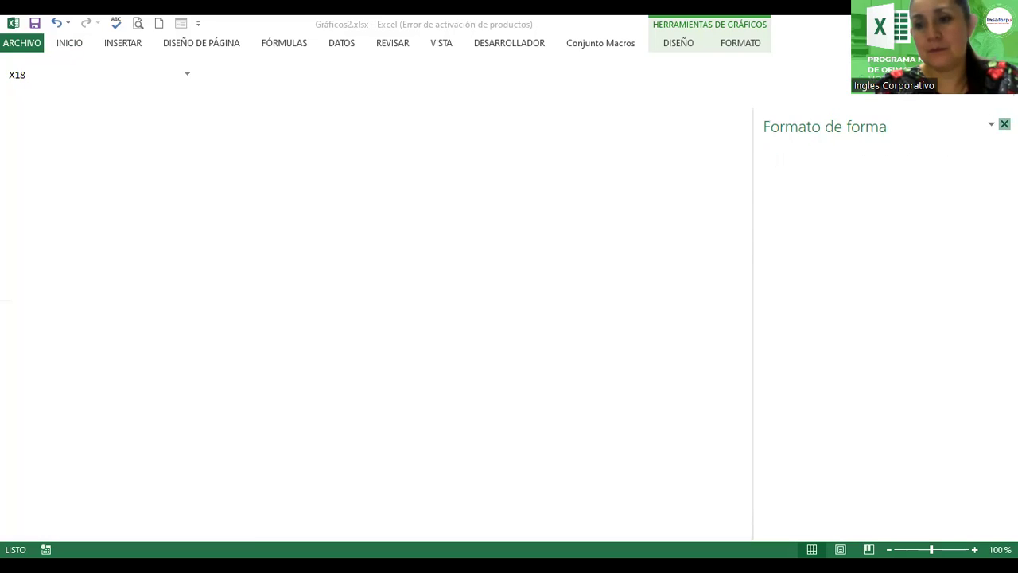
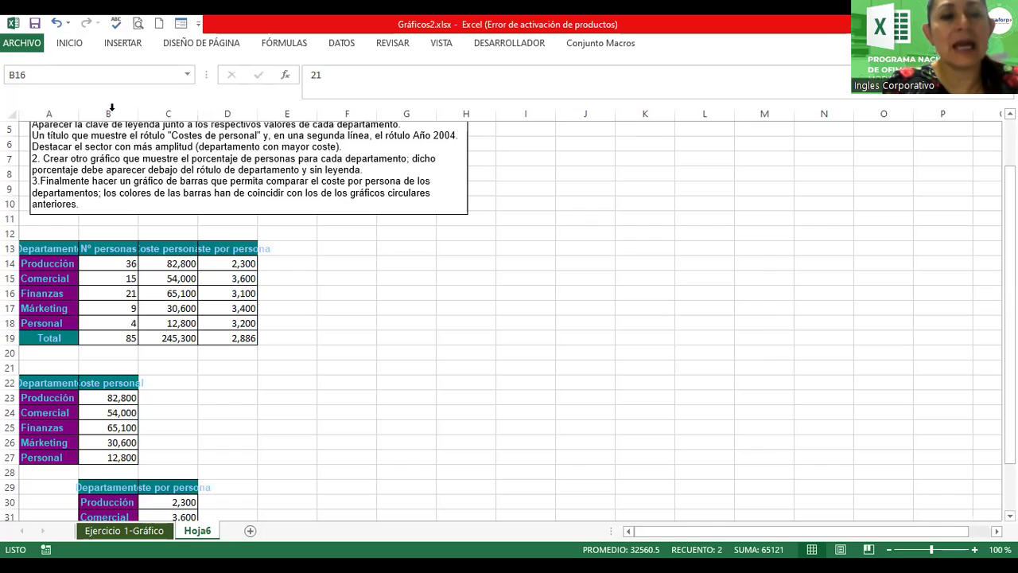
Step: Widen column A and wrap the A13:C13 headers so 'Nº personas', 'Coste personal' and 'Coste por persona' show fully
{"action": "left_click", "coordinate": [53, 273]}
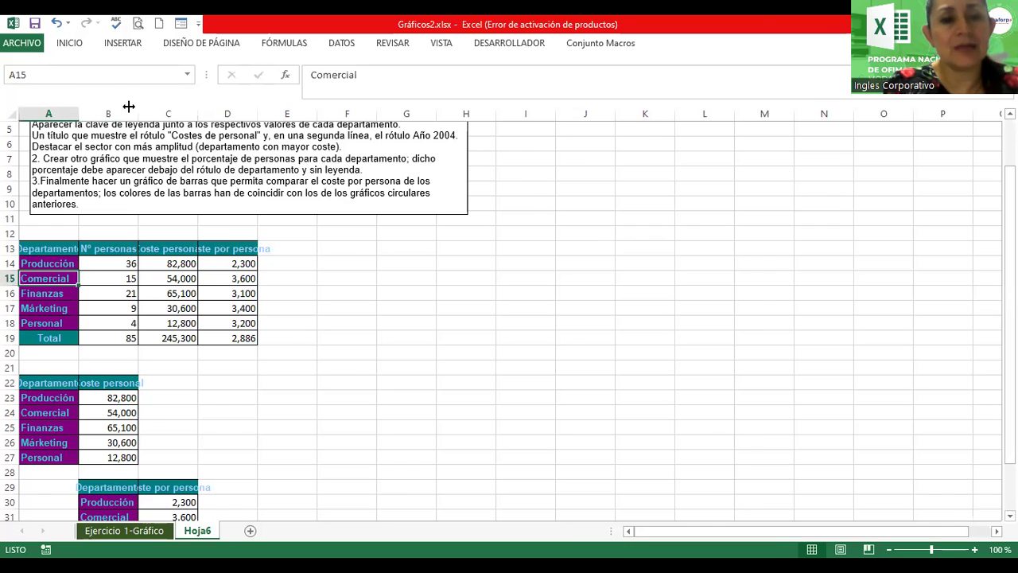
{"action": "left_click_drag", "start_coordinate": [76, 109], "coordinate": [129, 109]}
{"action": "left_click_drag", "start_coordinate": [80, 249], "coordinate": [263, 249]}
{"action": "left_click", "coordinate": [973, 548]}
{"action": "left_click", "coordinate": [973, 549]}
{"action": "left_click", "coordinate": [974, 549]}
{"action": "left_click", "coordinate": [973, 549]}
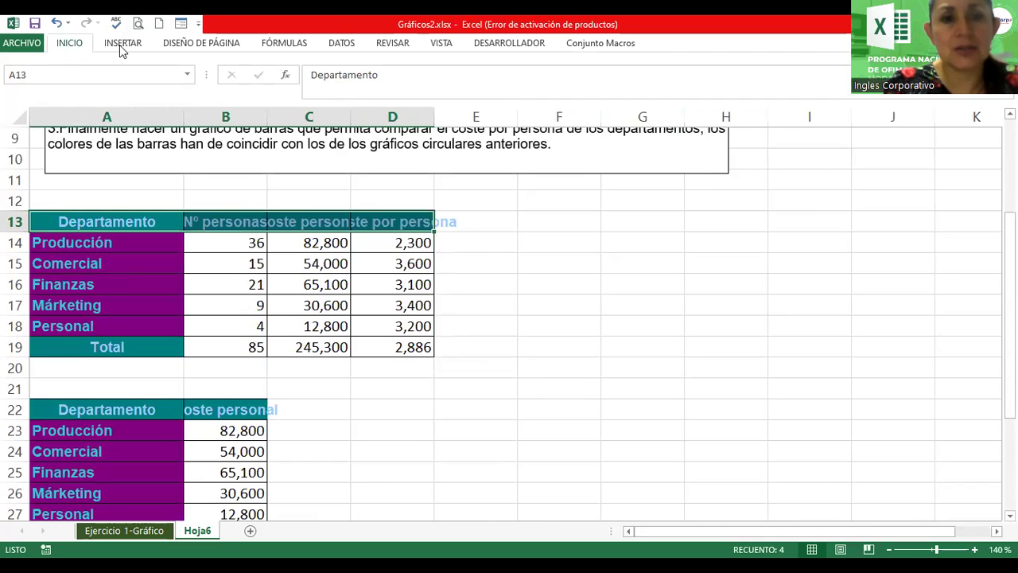
{"action": "left_click", "coordinate": [69, 43]}
{"action": "left_click", "coordinate": [354, 69]}
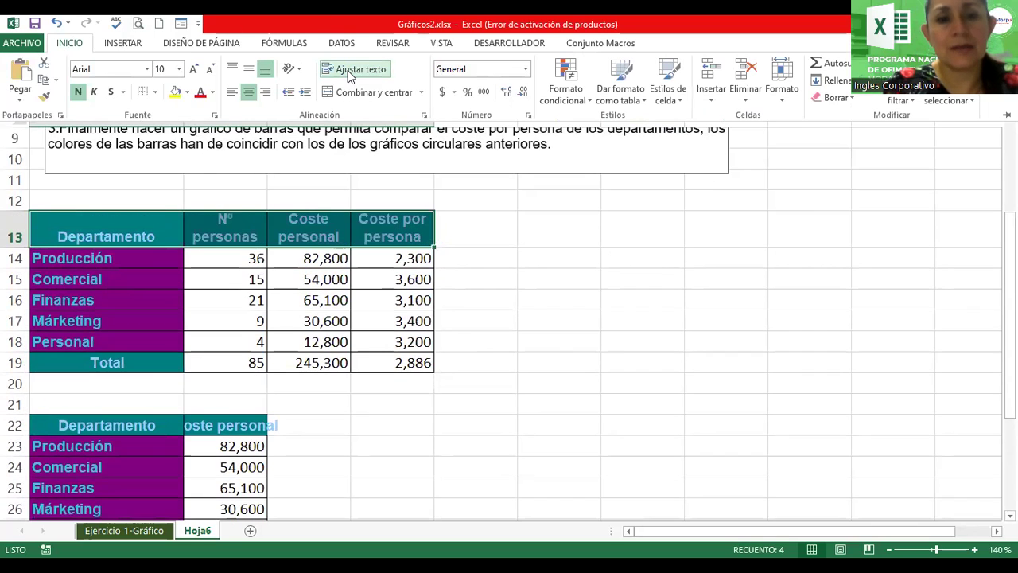
{"action": "left_click", "coordinate": [117, 316]}
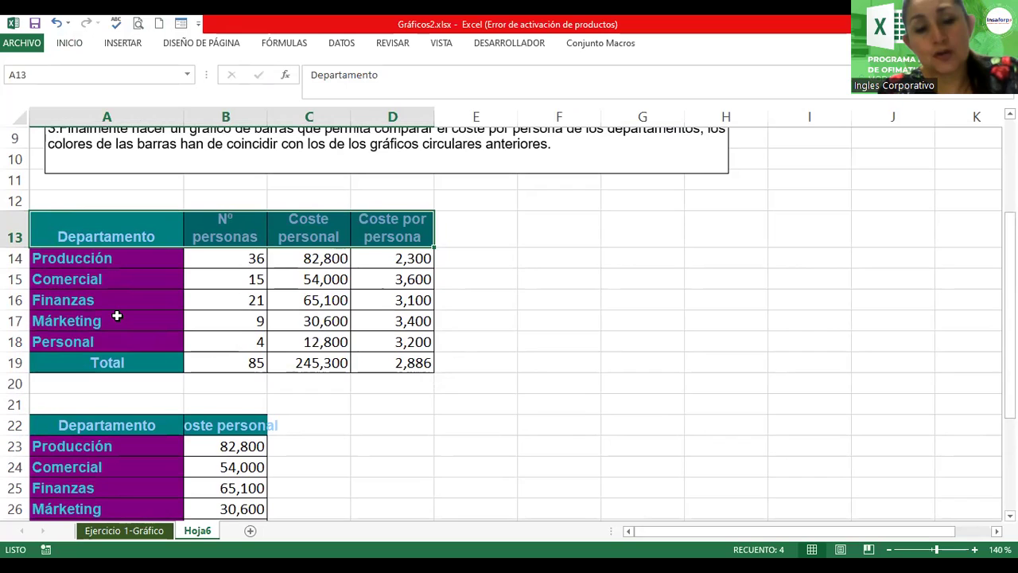
Step: Apply the Contabilidad accounting format with two decimals to the cost figures in C14:D19
{"action": "left_click", "coordinate": [304, 263]}
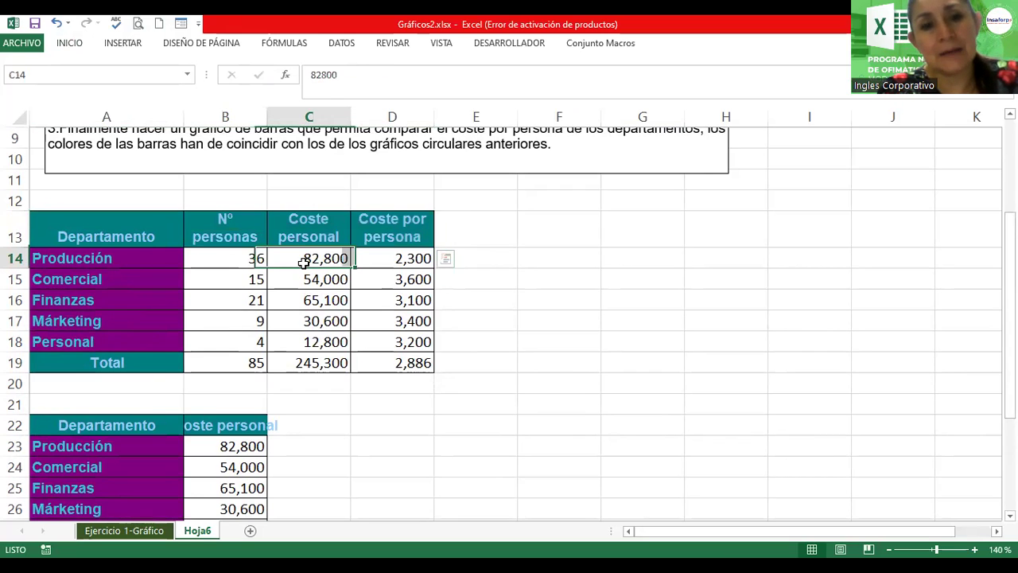
{"action": "left_click_drag", "start_coordinate": [303, 262], "coordinate": [370, 354]}
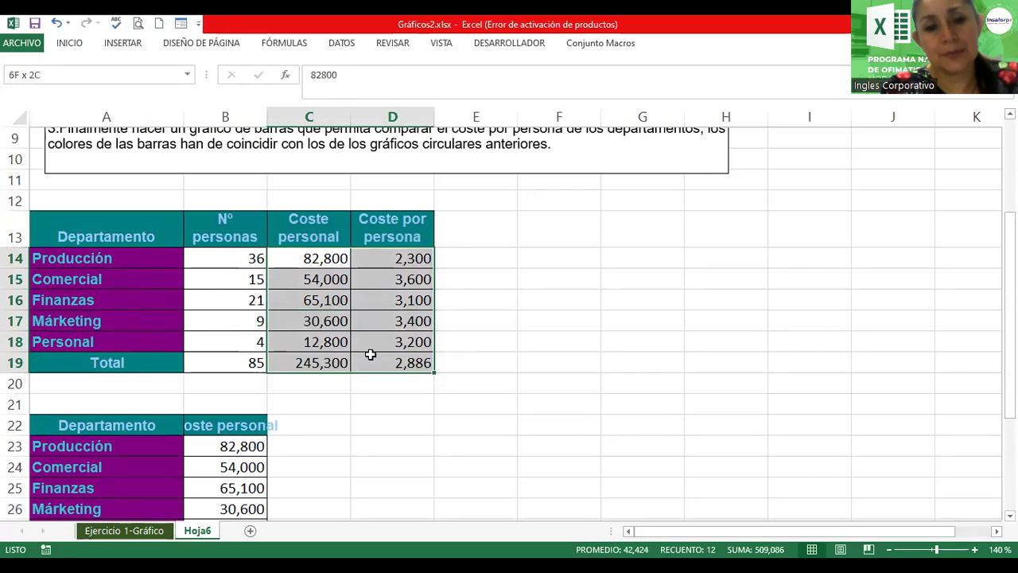
{"action": "left_click", "coordinate": [69, 45]}
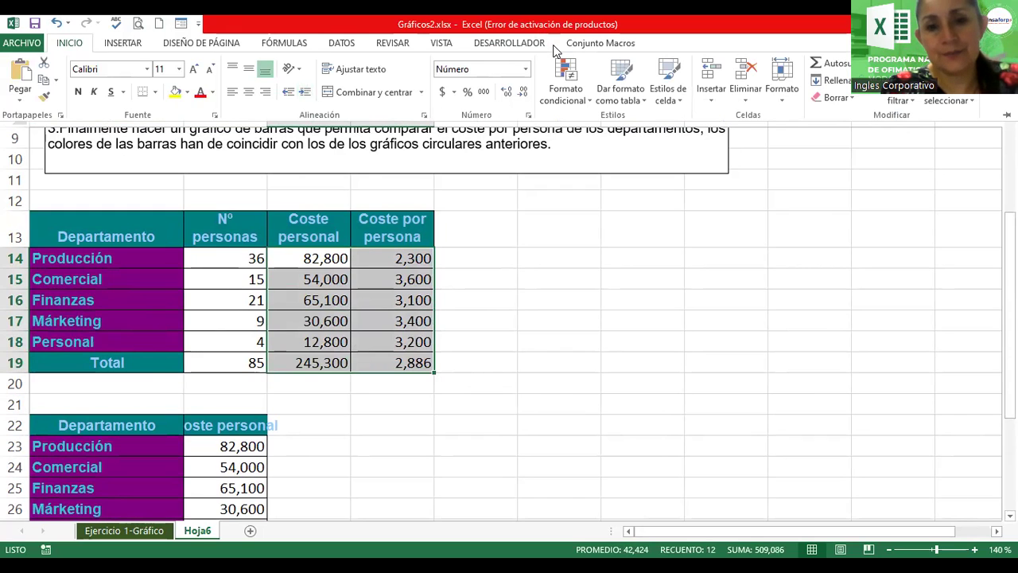
{"action": "left_click", "coordinate": [59, 46]}
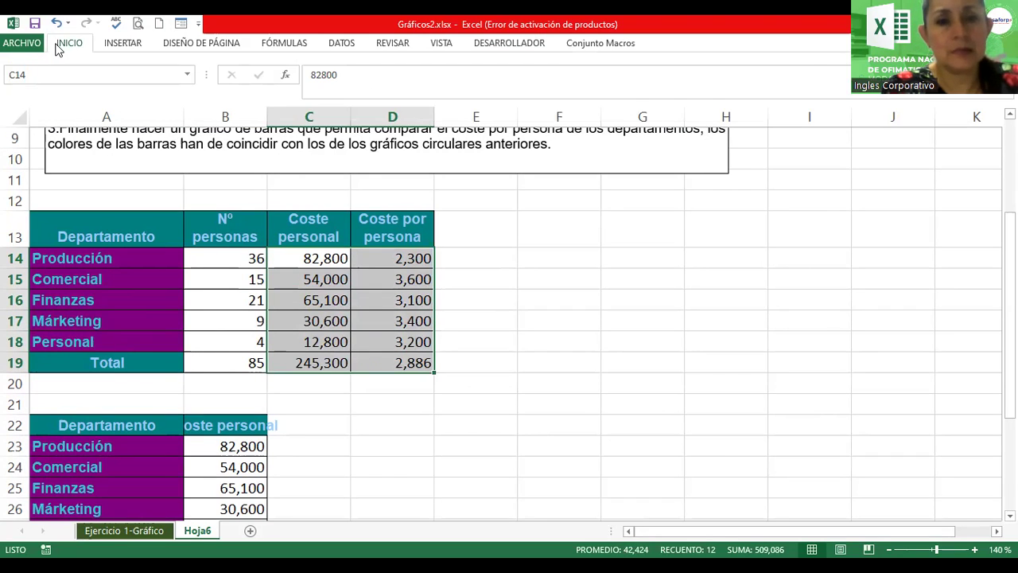
{"action": "left_click", "coordinate": [57, 48]}
{"action": "left_click", "coordinate": [443, 93]}
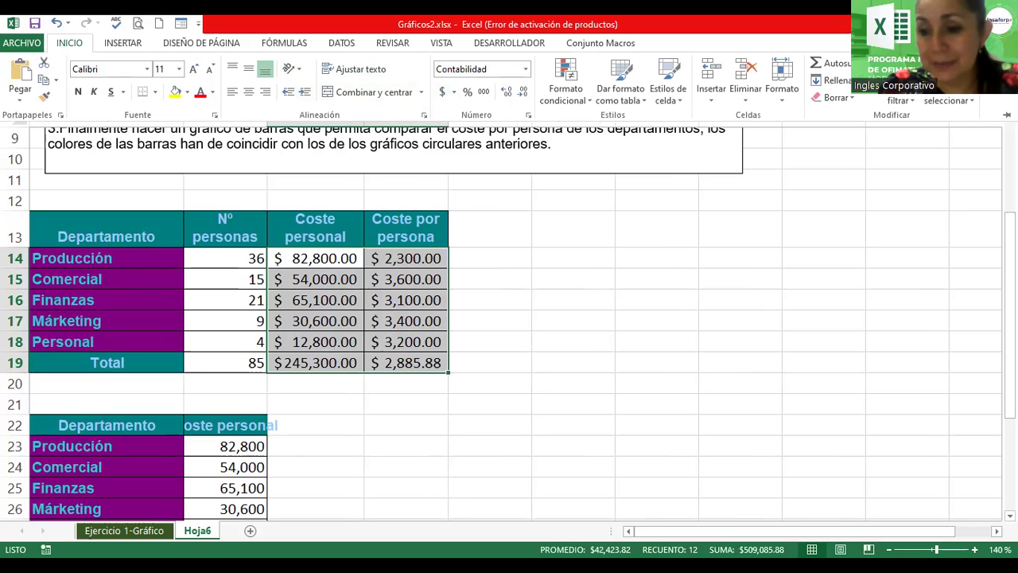
{"action": "scroll", "coordinate": [509, 318], "scroll_direction": "up", "scroll_amount": 3}
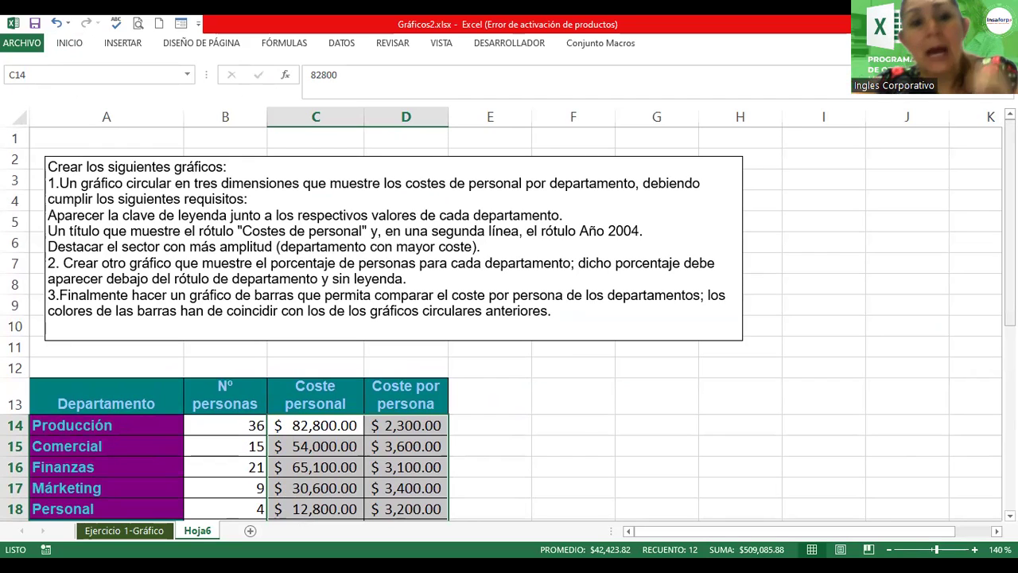
Step: Select department names A13:A18 together with Coste personal C13:C18 as chart data
{"action": "left_click_drag", "start_coordinate": [1009, 286], "coordinate": [1010, 354]}
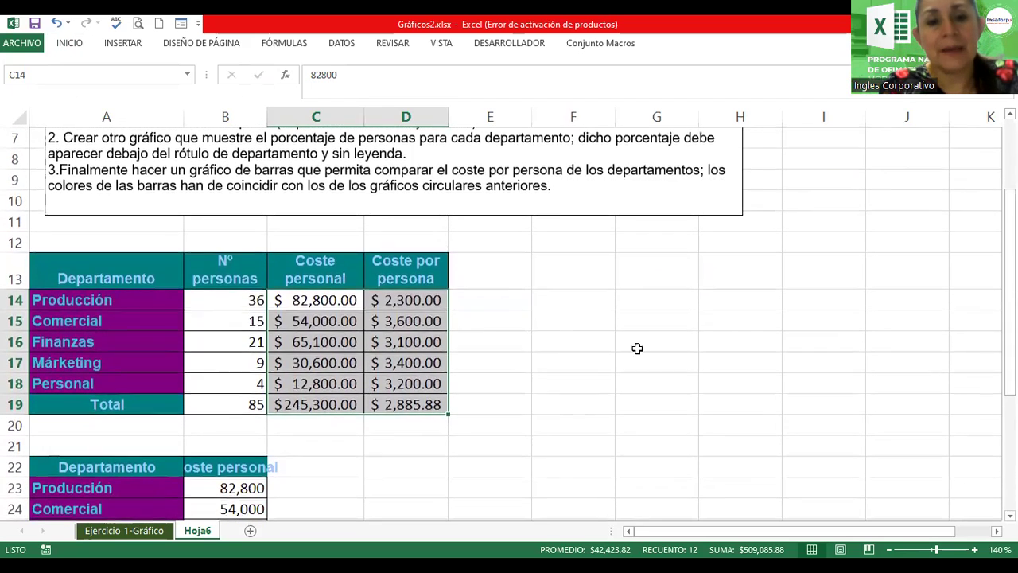
{"action": "left_click", "coordinate": [637, 346]}
{"action": "left_click_drag", "start_coordinate": [69, 275], "coordinate": [75, 383]}
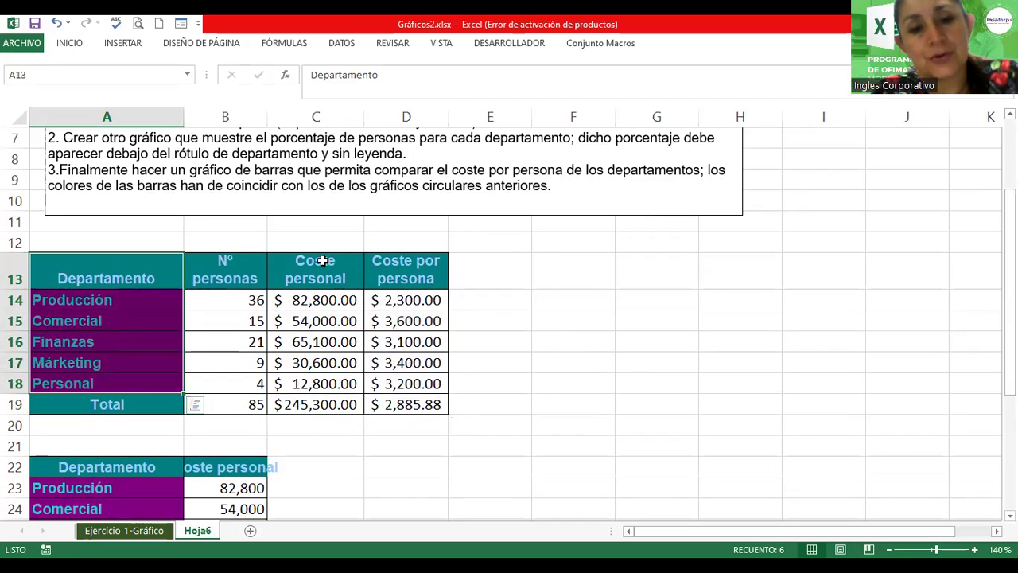
{"action": "left_click_drag", "start_coordinate": [317, 267], "coordinate": [311, 384], "text": "ctrl"}
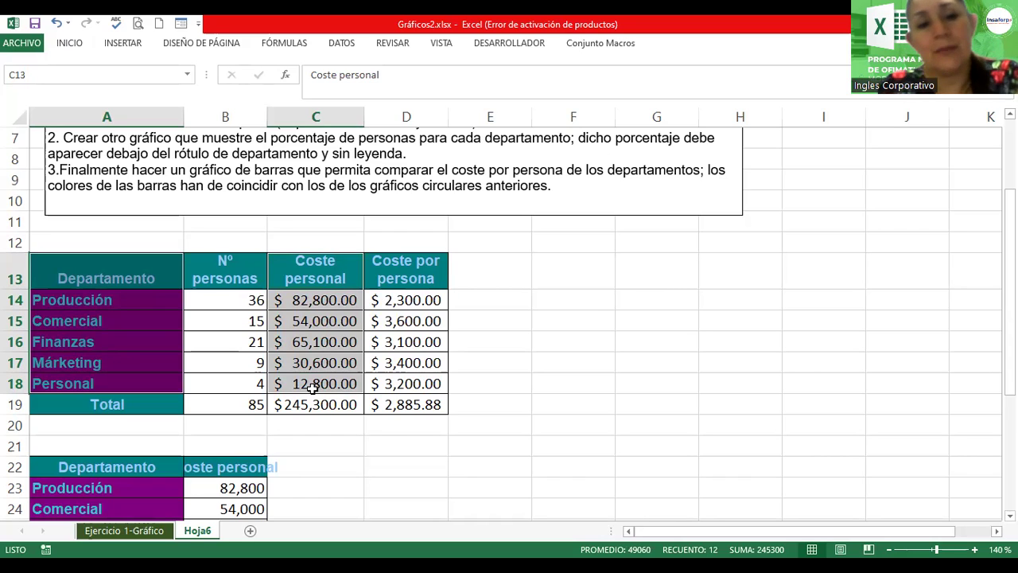
{"action": "left_click", "coordinate": [140, 301]}
{"action": "left_click", "coordinate": [141, 268]}
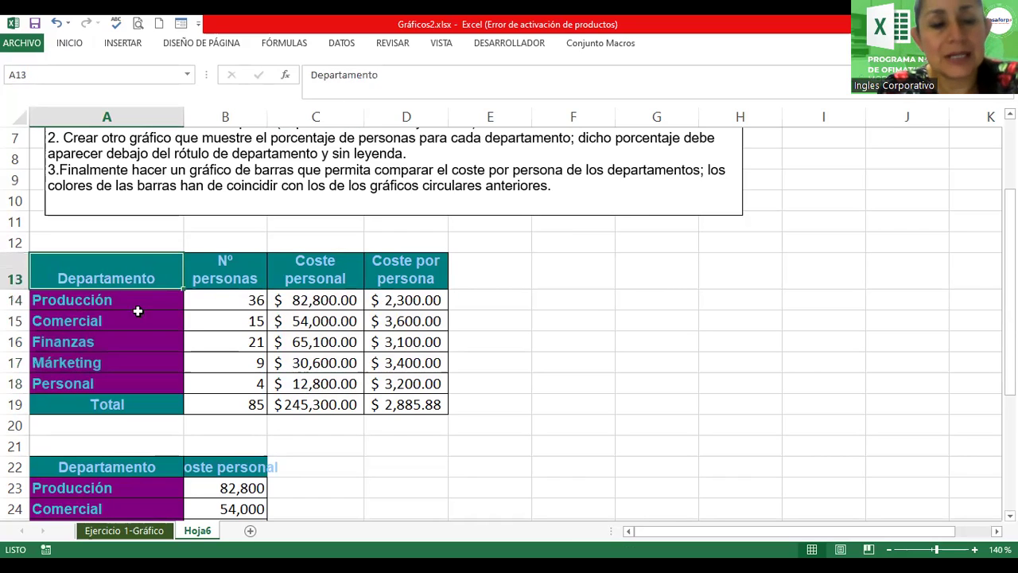
{"action": "left_click_drag", "start_coordinate": [138, 311], "coordinate": [132, 393]}
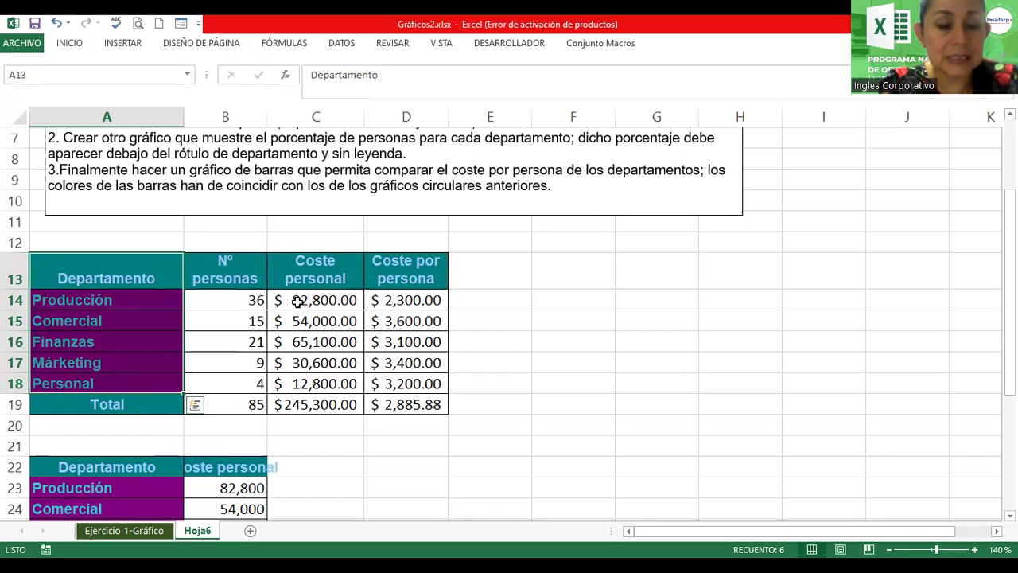
{"action": "left_click_drag", "start_coordinate": [315, 273], "coordinate": [326, 380]}
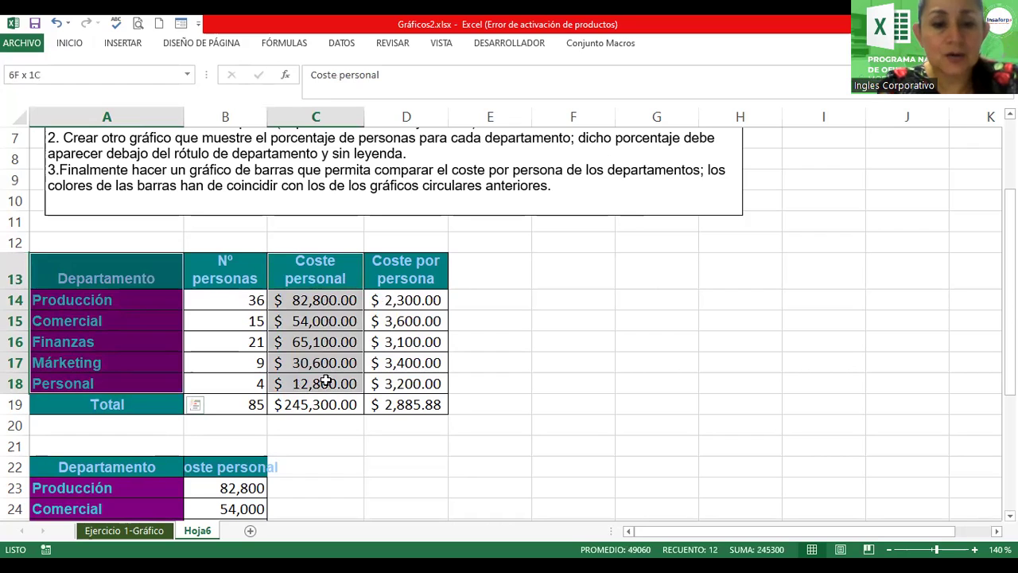
Step: Insert a 3D pie chart of staff costs per department, titled Coste personal
{"action": "left_click", "coordinate": [124, 45]}
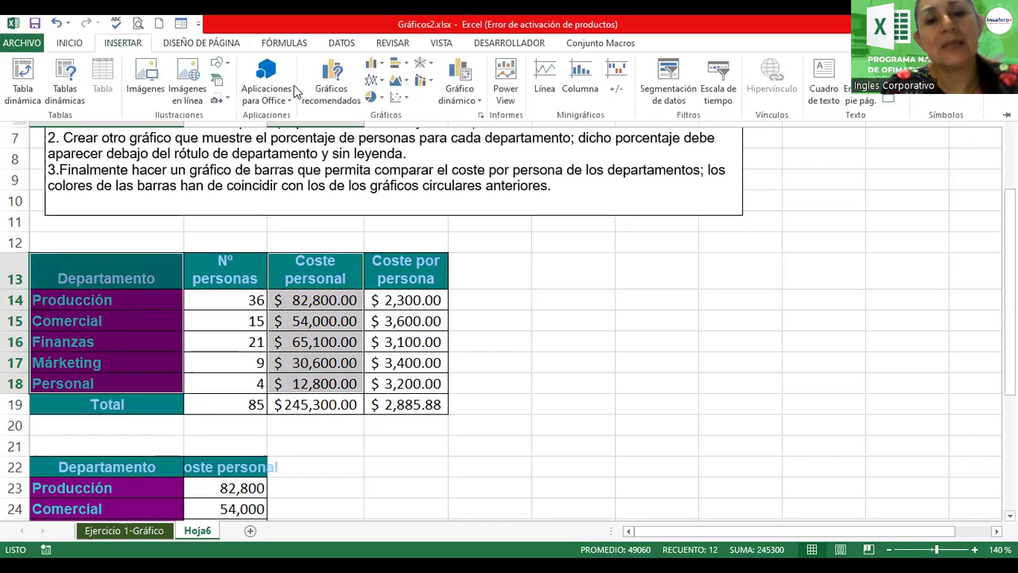
{"action": "left_click", "coordinate": [382, 98]}
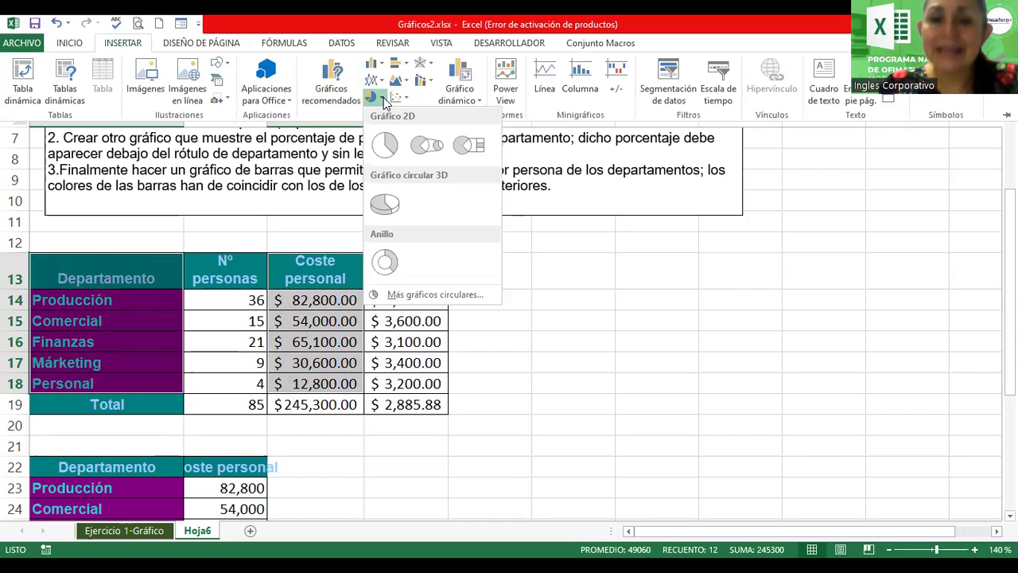
{"action": "left_click", "coordinate": [382, 205]}
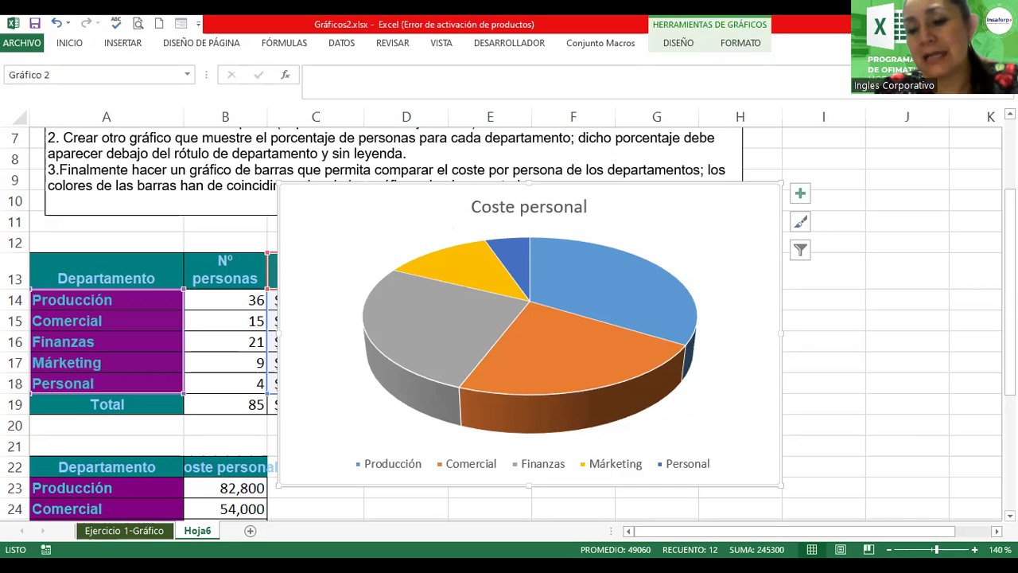
Step: Move the Coste personal pie chart off the table to its right side
{"action": "scroll", "coordinate": [637, 322], "scroll_direction": "down", "scroll_amount": 1, "text": "ctrl"}
{"action": "scroll", "coordinate": [638, 322], "scroll_direction": "down", "scroll_amount": 1, "text": "ctrl"}
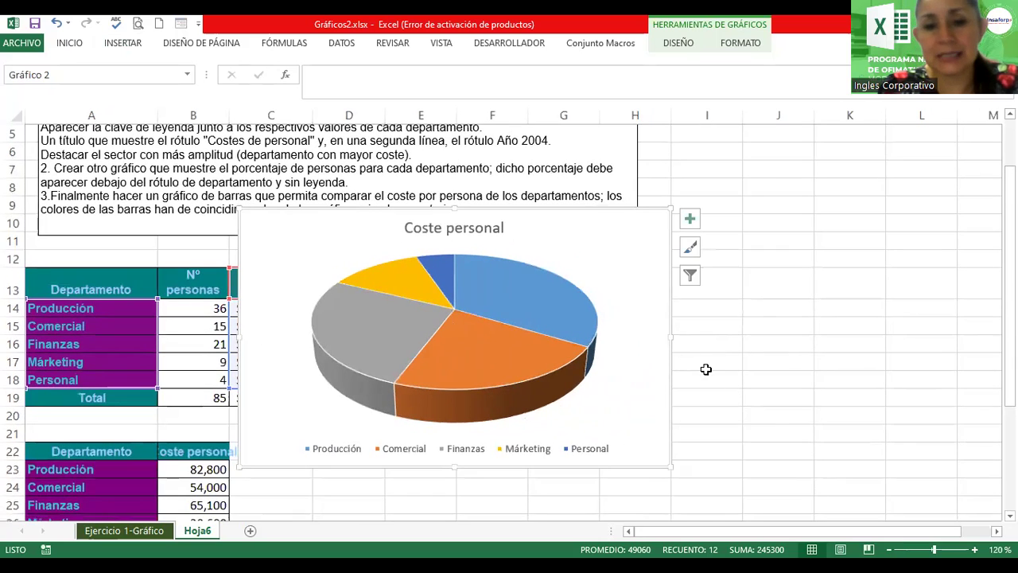
{"action": "left_click", "coordinate": [638, 322]}
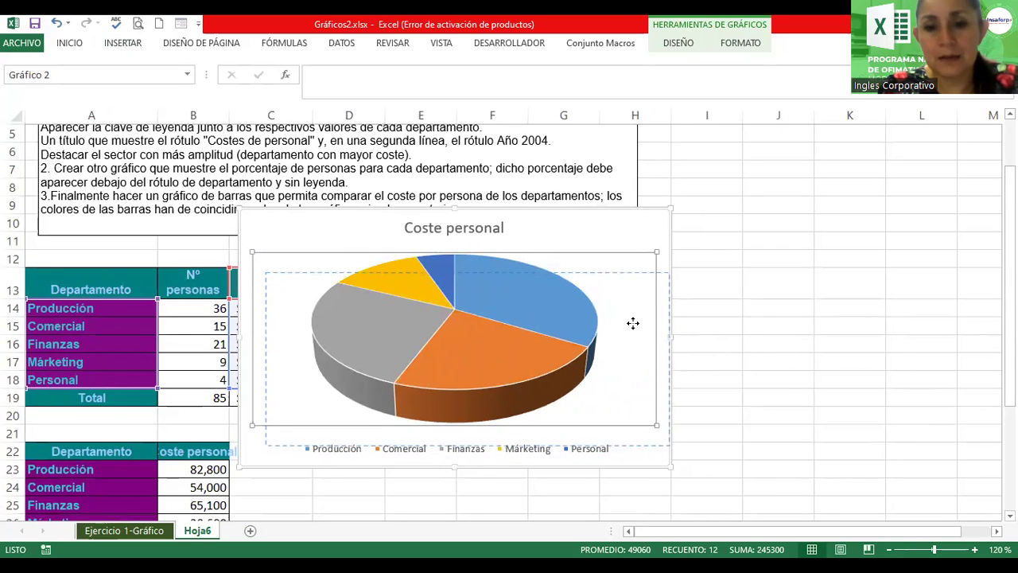
{"action": "mouse_move", "coordinate": [614, 234]}
{"action": "left_mouse_down"}
{"action": "mouse_move", "coordinate": [687, 265]}
{"action": "mouse_move", "coordinate": [776, 258]}
{"action": "left_mouse_up"}
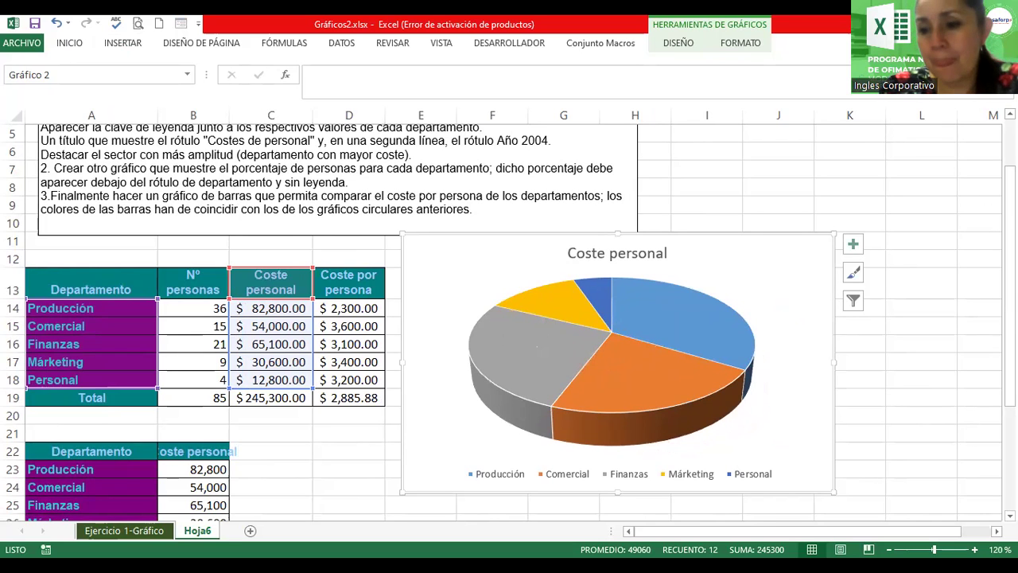
{"action": "left_click_drag", "start_coordinate": [1009, 238], "coordinate": [1010, 212]}
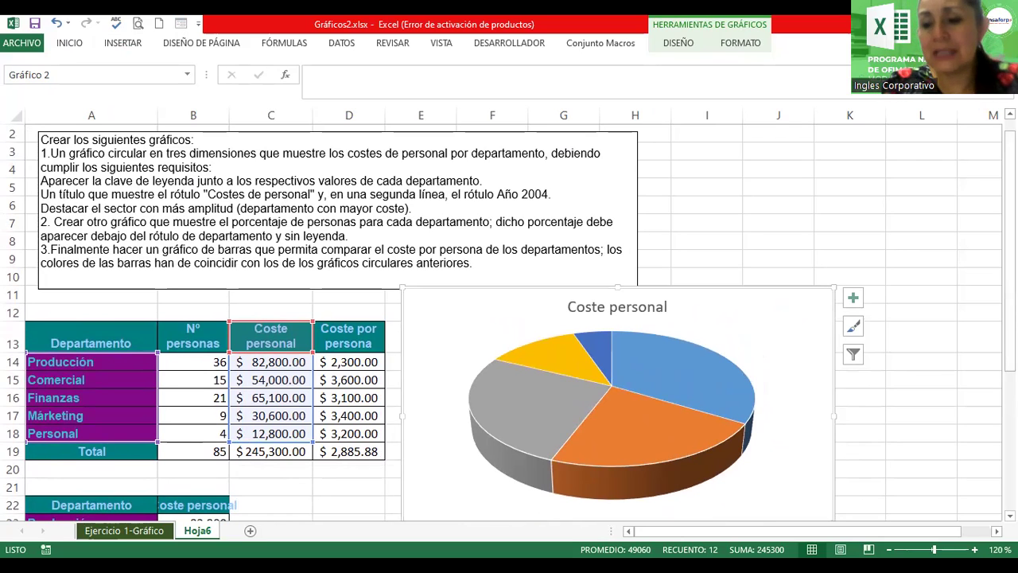
{"action": "left_click_drag", "start_coordinate": [1010, 175], "coordinate": [1009, 239]}
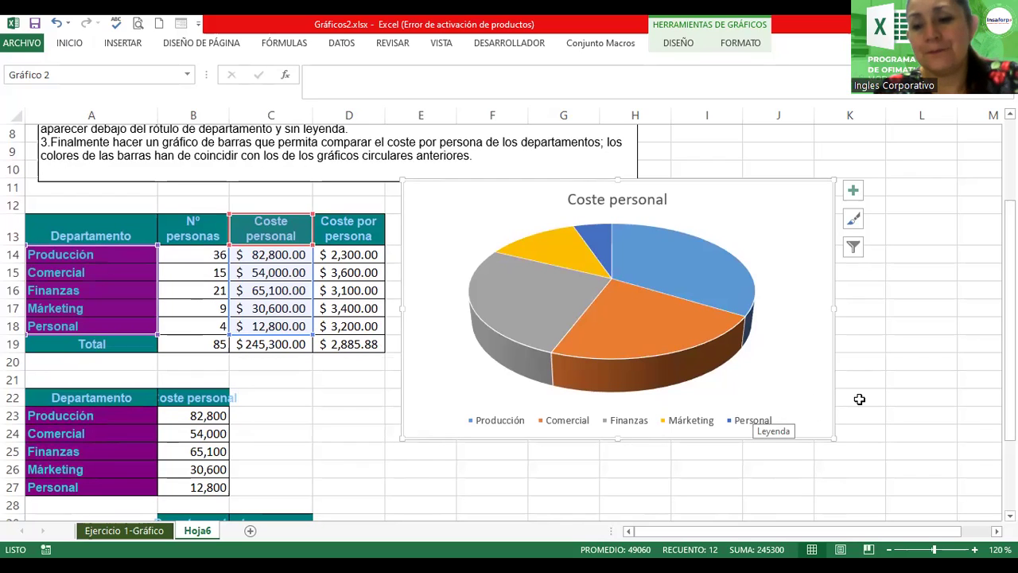
{"action": "left_click_drag", "start_coordinate": [1009, 288], "coordinate": [1009, 241]}
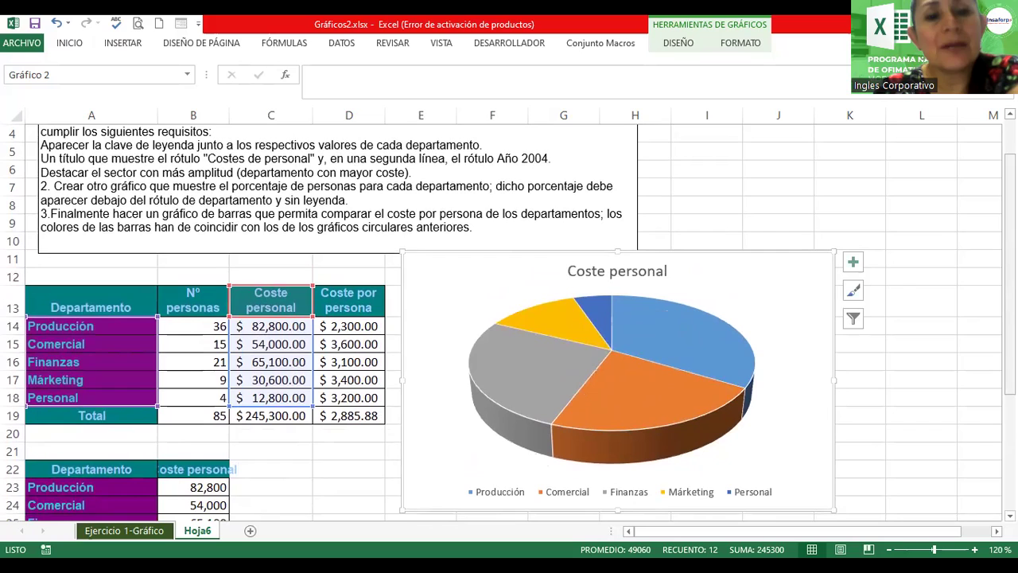
Step: Change the pie chart title to 'Costo de Personal - My Company'
{"action": "left_click", "coordinate": [592, 268]}
{"action": "left_click", "coordinate": [601, 272]}
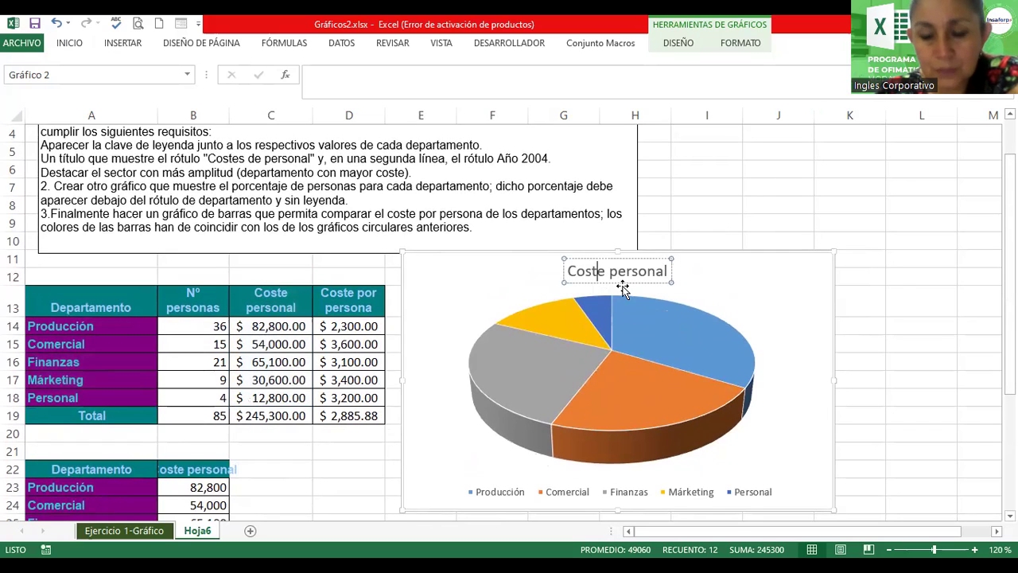
{"action": "key", "text": "BackSpace"}
{"action": "type", "text": "o"}
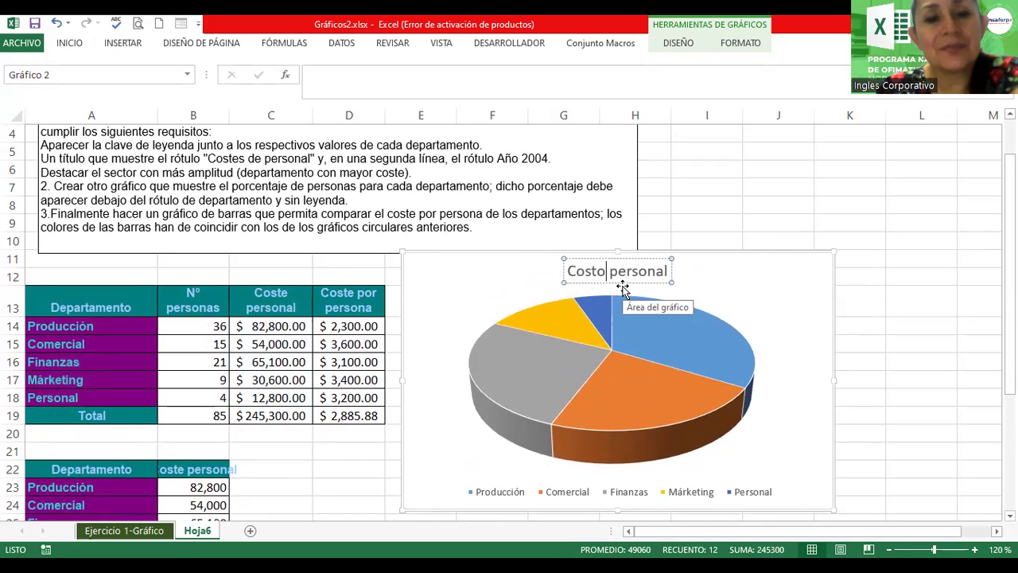
{"action": "type", "text": " de"}
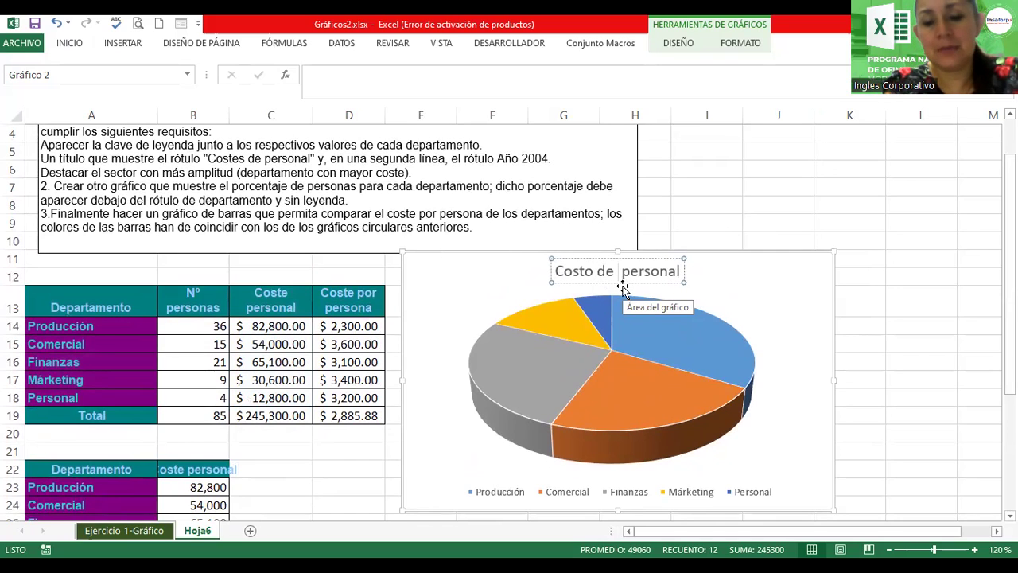
{"action": "key", "text": "Delete"}
{"action": "type", "text": "P"}
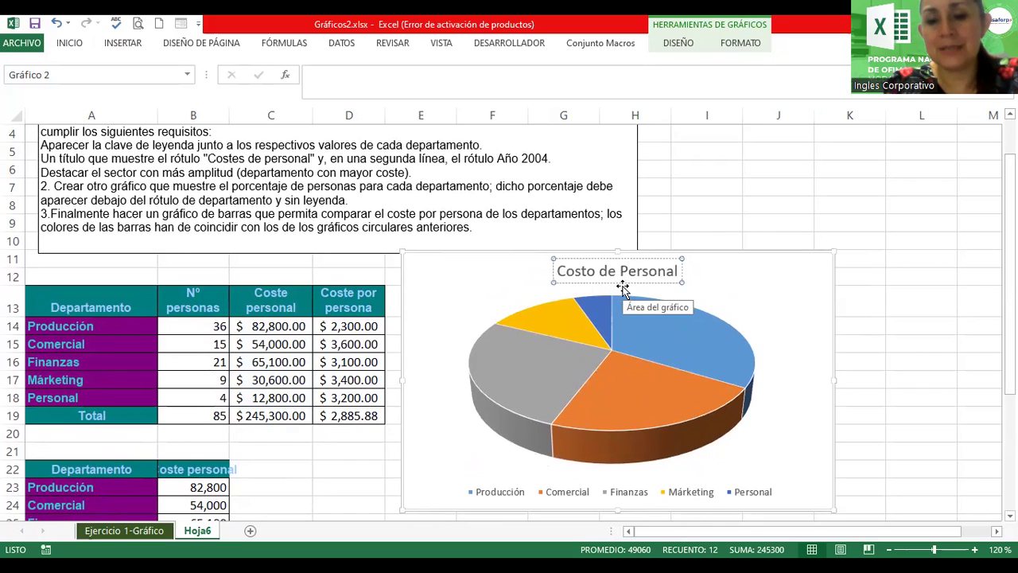
{"action": "key", "text": "Right"}
{"action": "key", "text": "Right"}
{"action": "key", "text": "Right"}
{"action": "key", "text": "Right"}
{"action": "key", "text": "Right"}
{"action": "key", "text": "Right"}
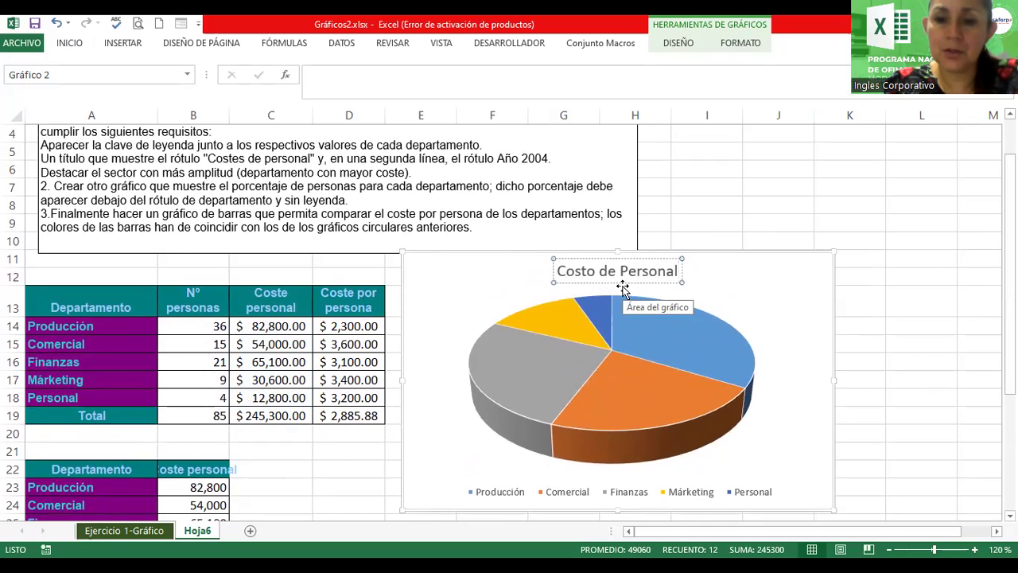
{"action": "type", "text": "- My Copa"}
{"action": "key", "text": "BackSpace"}
{"action": "key", "text": "BackSpace"}
{"action": "type", "text": "mpany"}
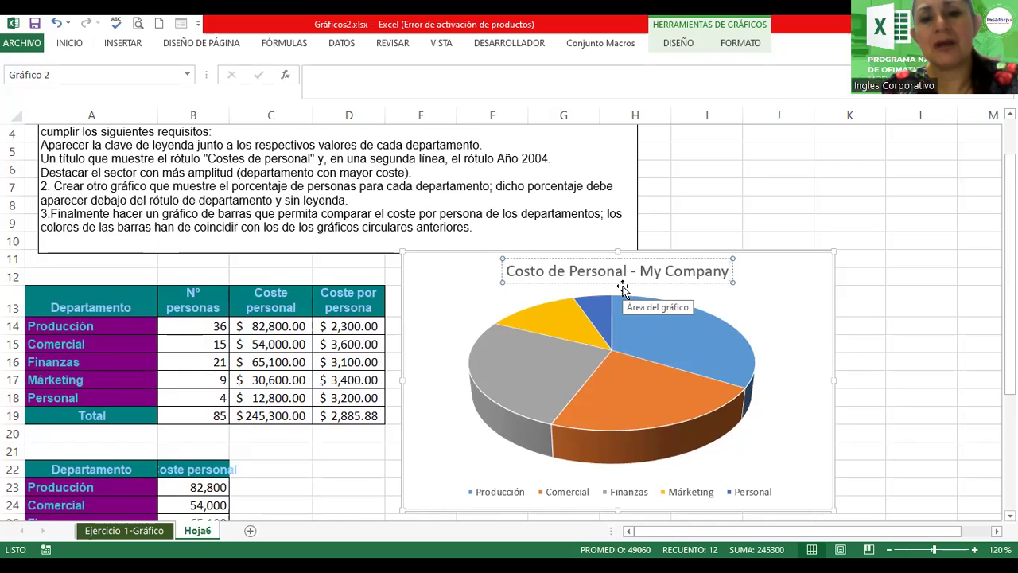
Step: Add 'año 2004' as the chart title's second line
{"action": "key", "text": "Return"}
{"action": "type", "text": "año 2004"}
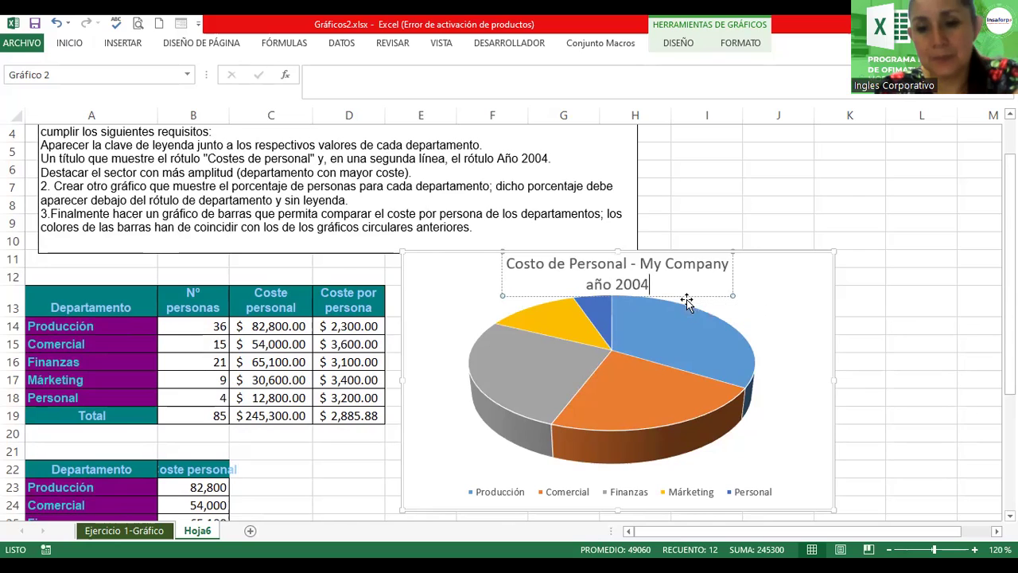
{"action": "left_click", "coordinate": [797, 315]}
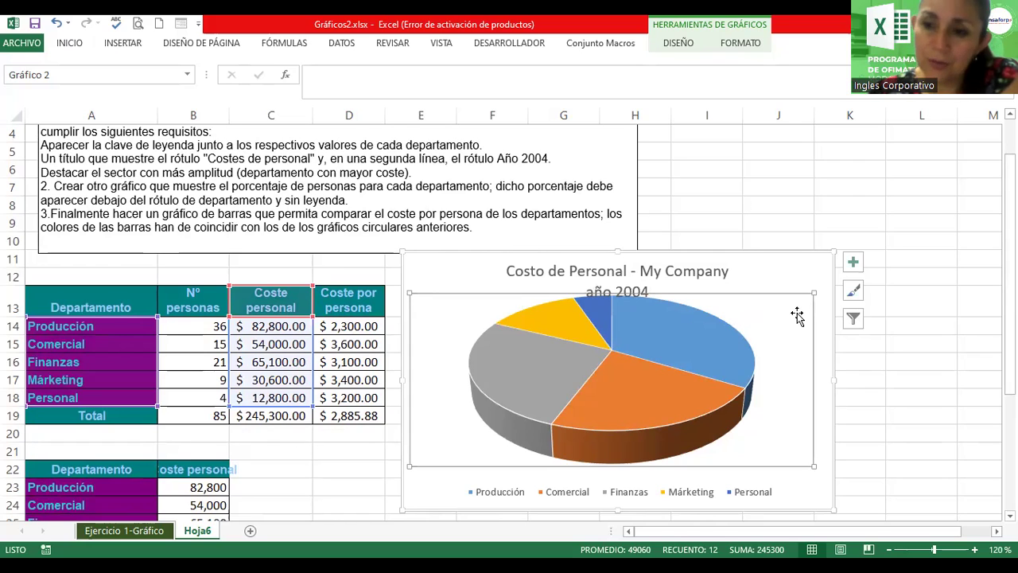
{"action": "left_click", "coordinate": [787, 278]}
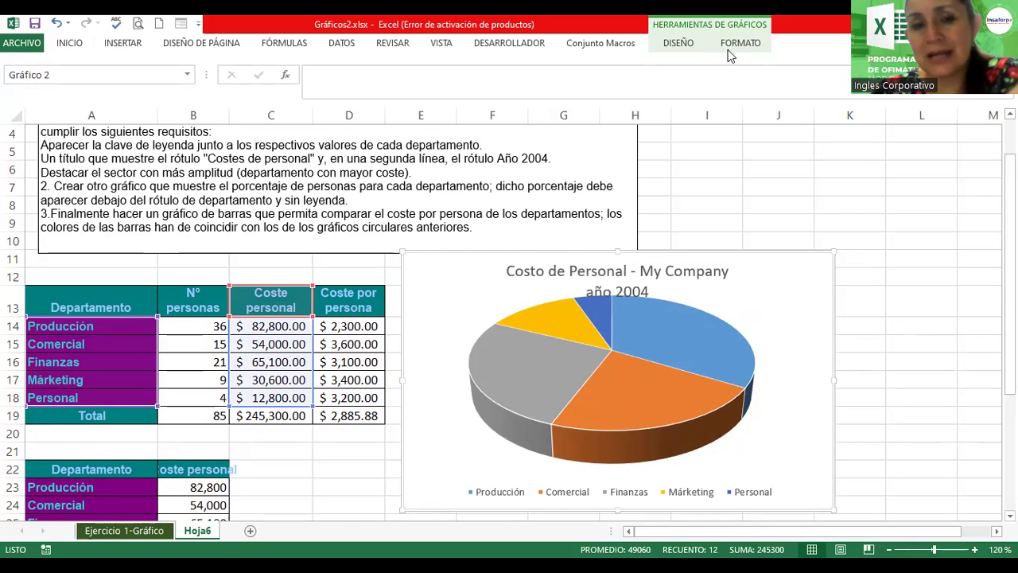
Step: Move the pie chart to a new sheet named 'Gráfico Por Costo'
{"action": "left_click", "coordinate": [682, 48]}
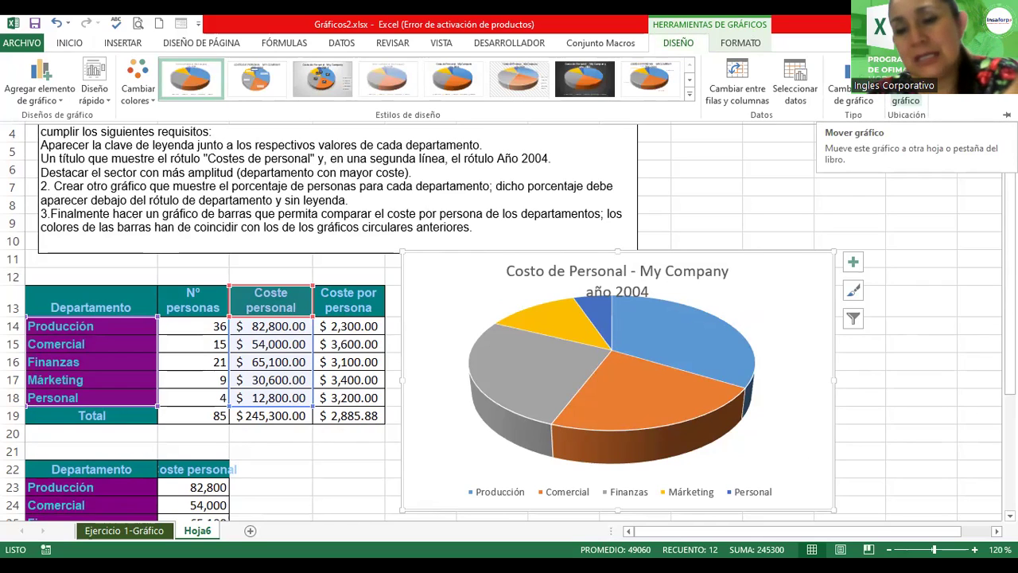
{"action": "left_click", "coordinate": [906, 91]}
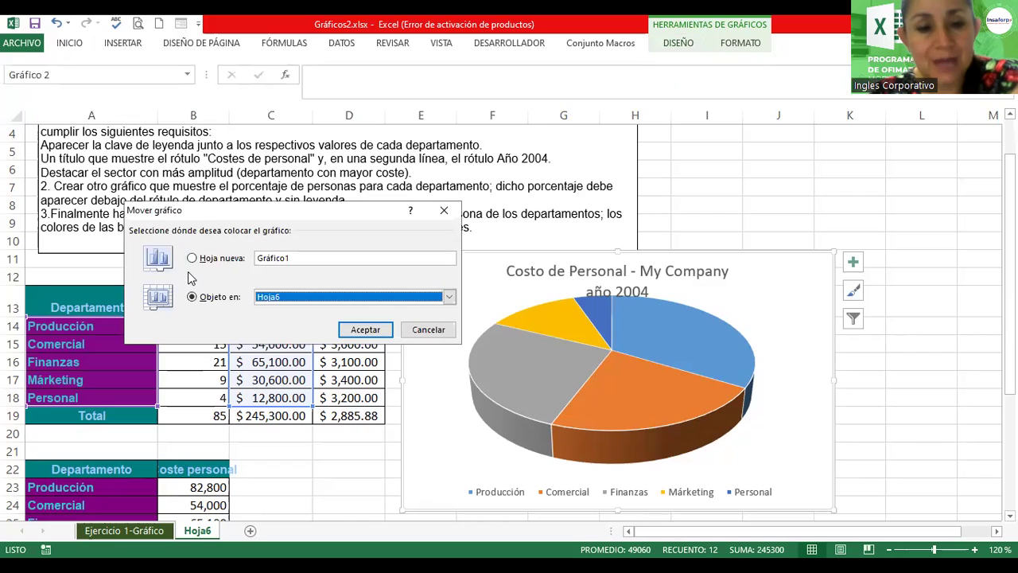
{"action": "left_click", "coordinate": [192, 257]}
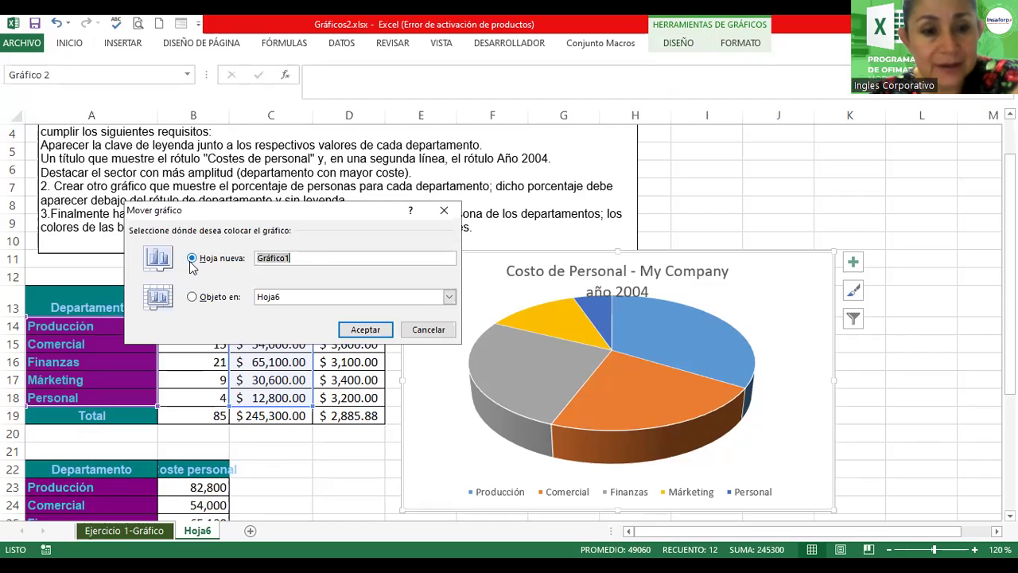
{"action": "left_click", "coordinate": [295, 258]}
{"action": "key", "text": "BackSpace"}
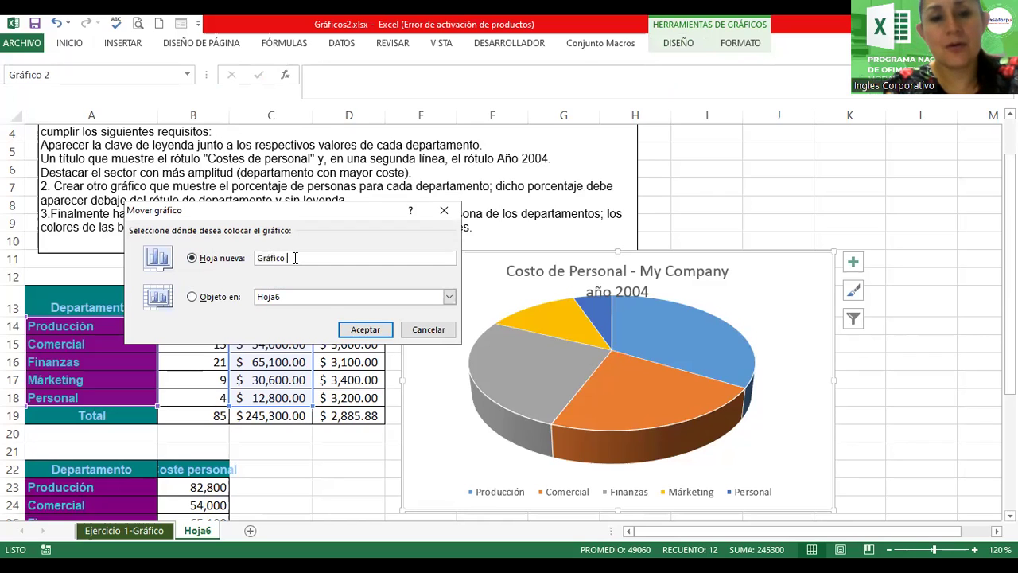
{"action": "type", "text": "Por Costo"}
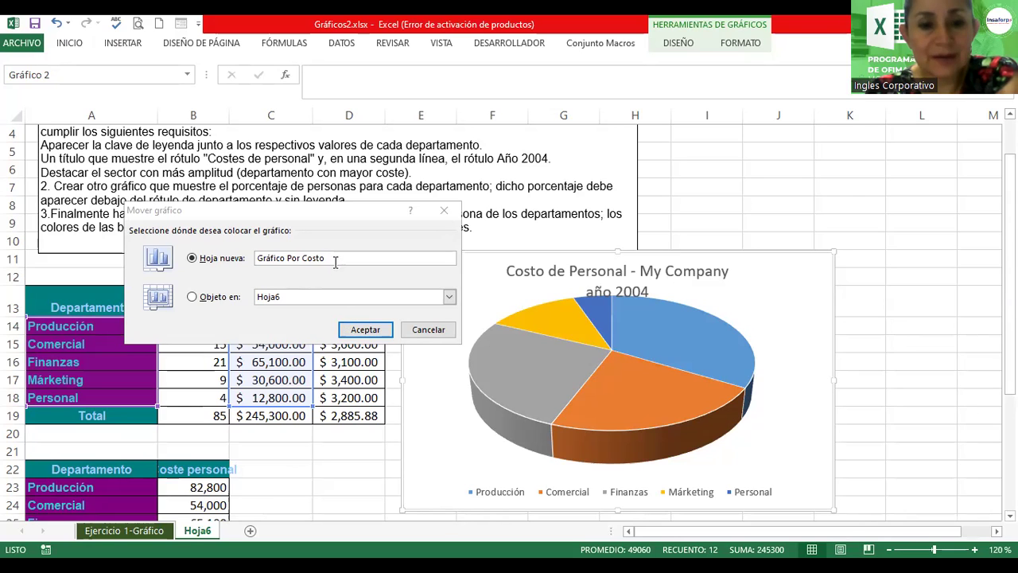
{"action": "left_click", "coordinate": [350, 329]}
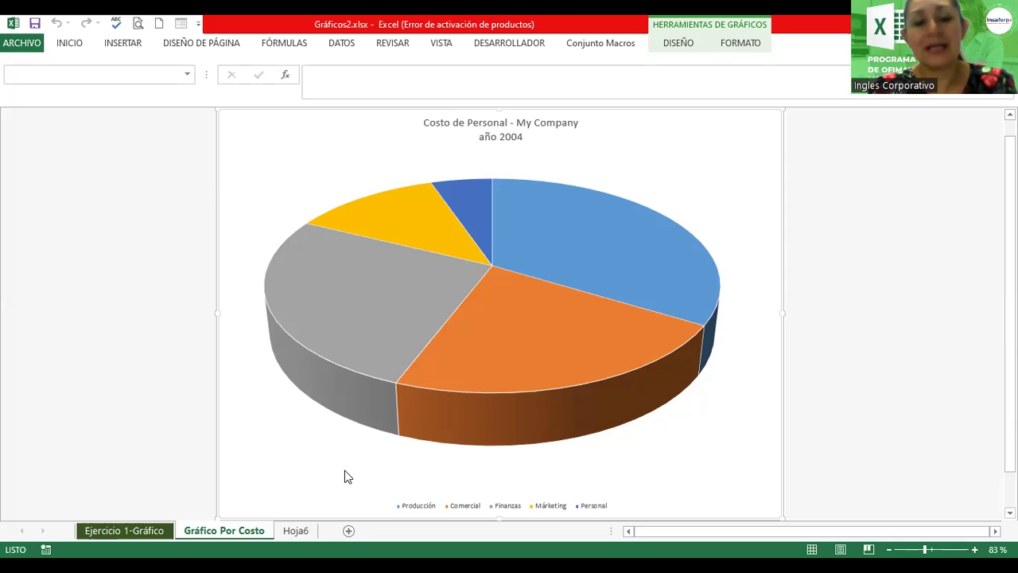
Step: Open the Formato del área del gráfico pane for the pie chart's chart area
{"action": "left_click", "coordinate": [561, 205]}
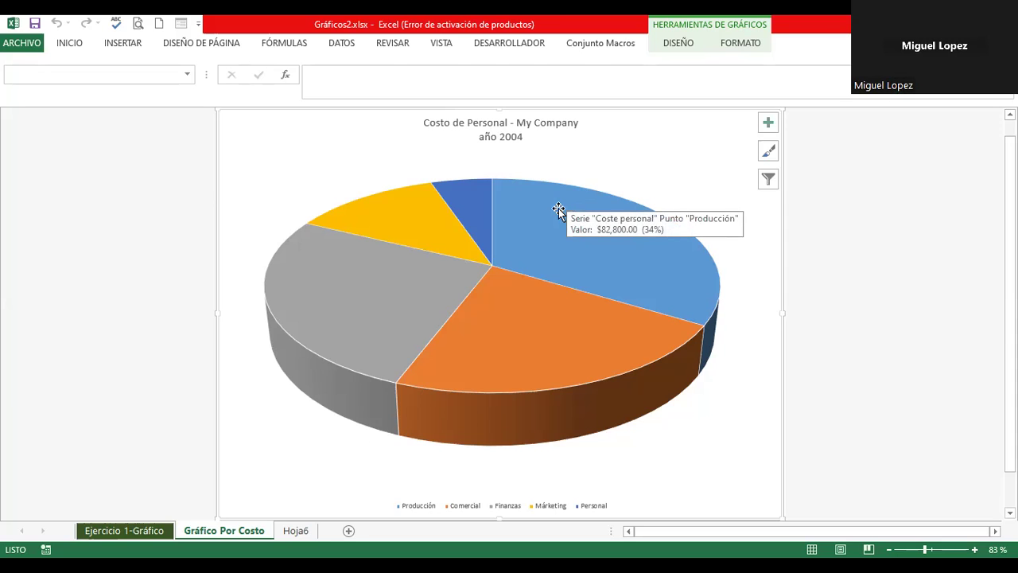
{"action": "double_click", "coordinate": [704, 151]}
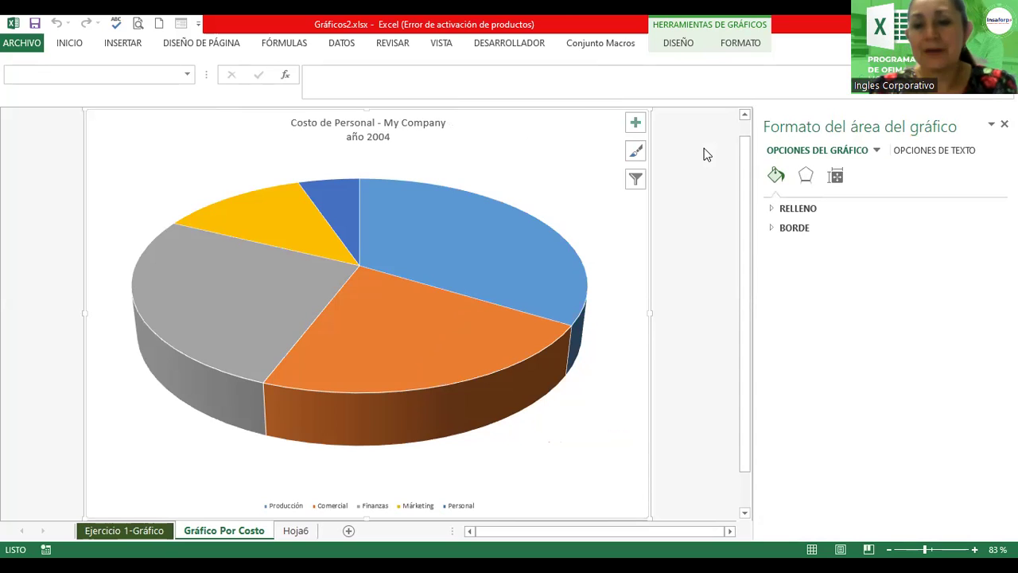
{"action": "left_click", "coordinate": [441, 225]}
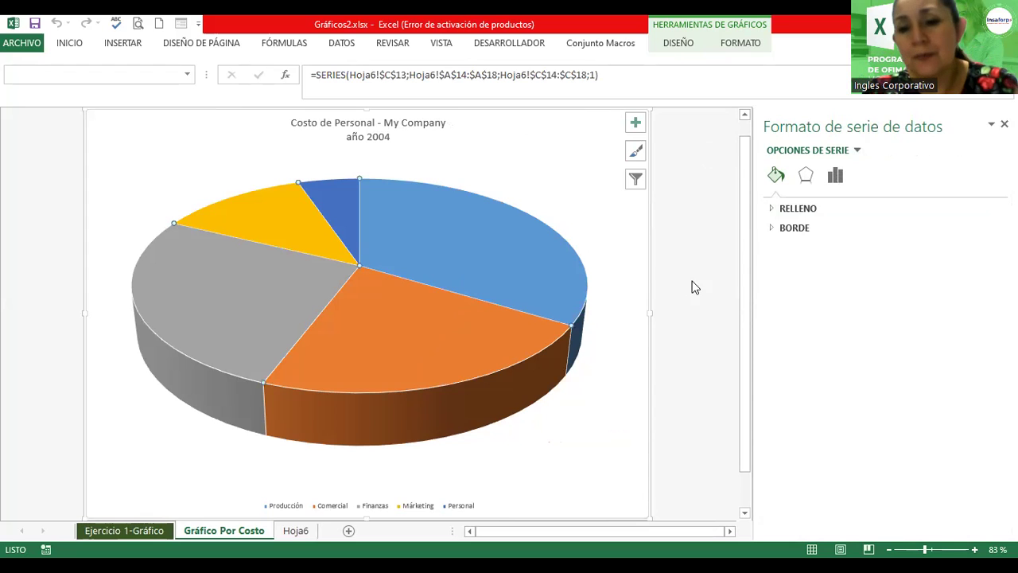
{"action": "left_click", "coordinate": [771, 209]}
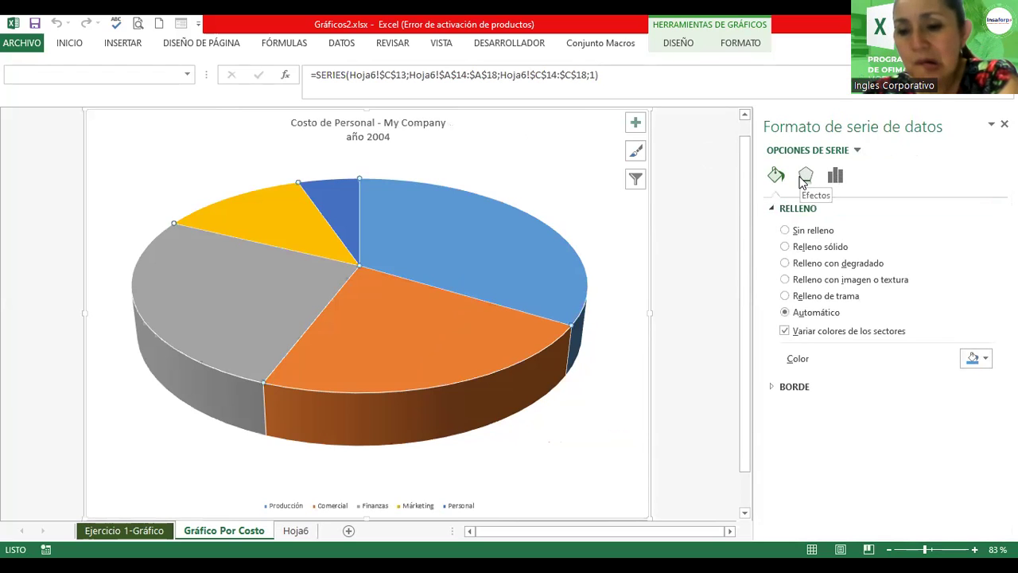
{"action": "left_click", "coordinate": [771, 388]}
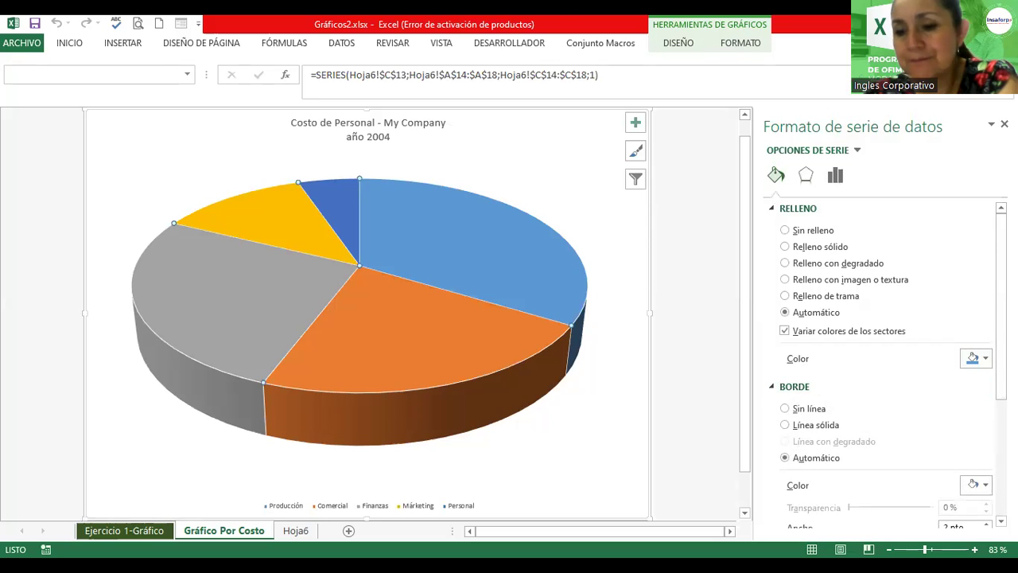
{"action": "scroll", "coordinate": [989, 239], "scroll_direction": "down", "scroll_amount": 2}
{"action": "scroll", "coordinate": [988, 239], "scroll_direction": "down", "scroll_amount": 1}
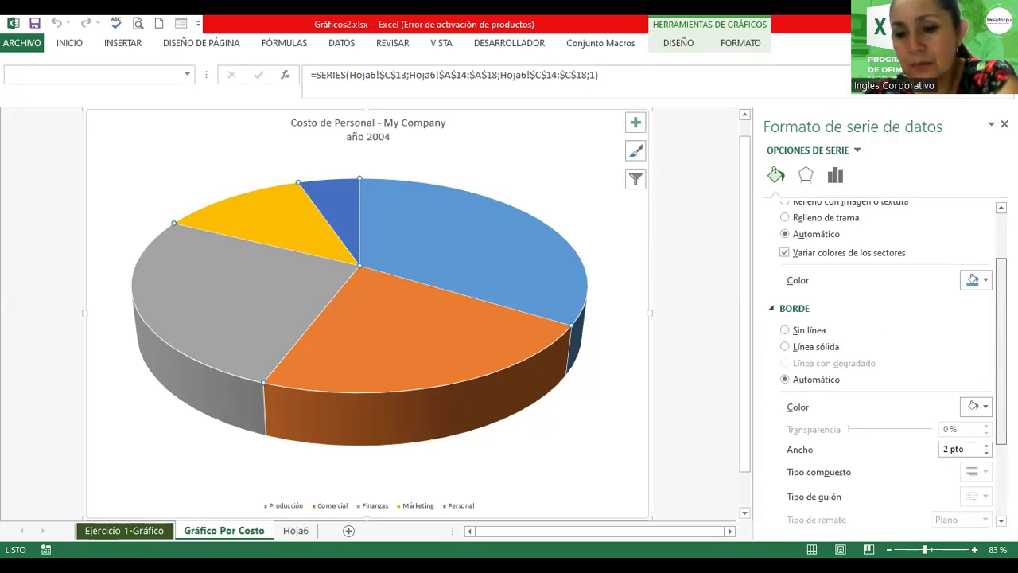
{"action": "scroll", "coordinate": [988, 231], "scroll_direction": "up", "scroll_amount": 3}
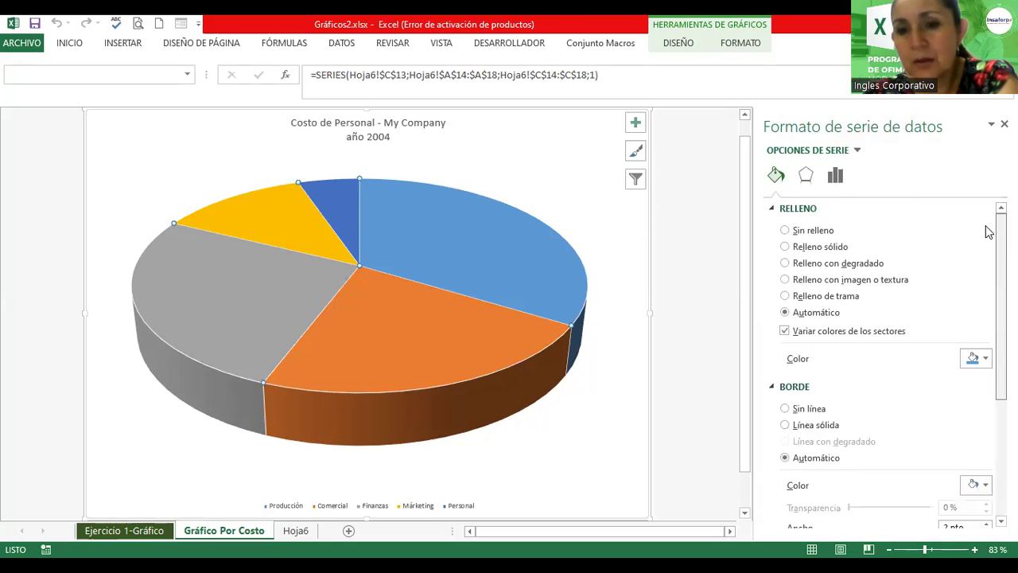
{"action": "left_click", "coordinate": [635, 123]}
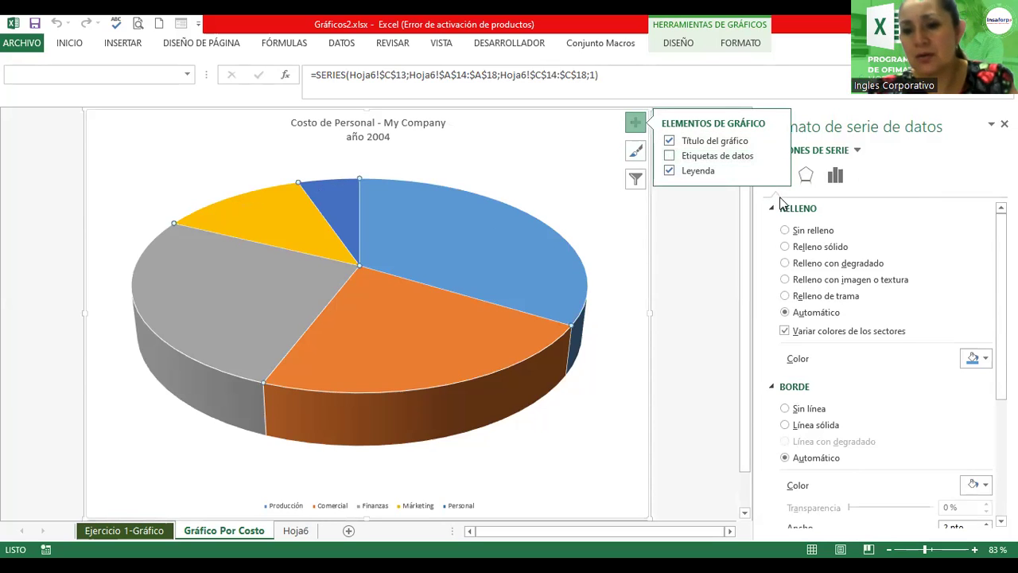
{"action": "left_click", "coordinate": [490, 265]}
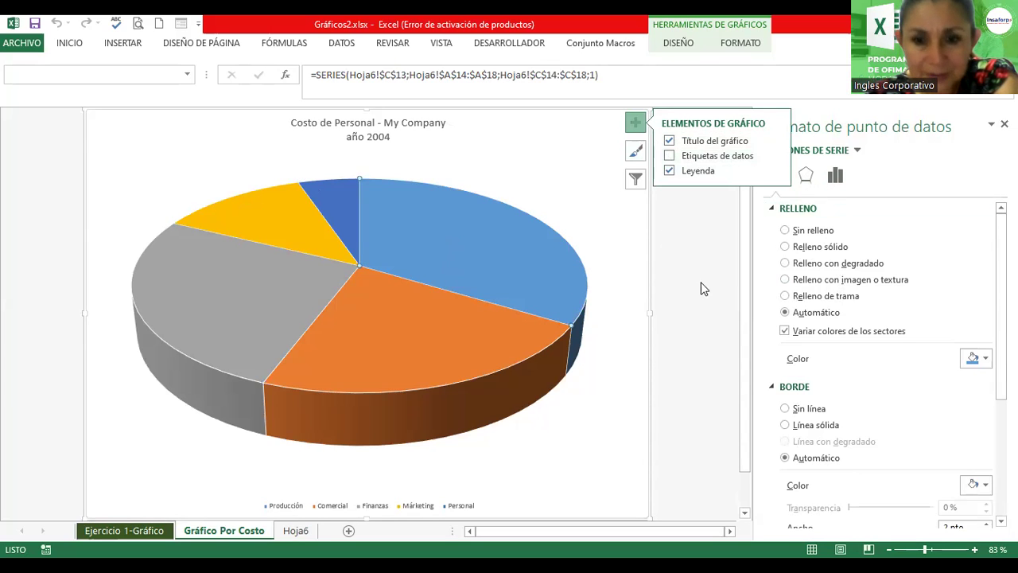
{"action": "left_click", "coordinate": [832, 180]}
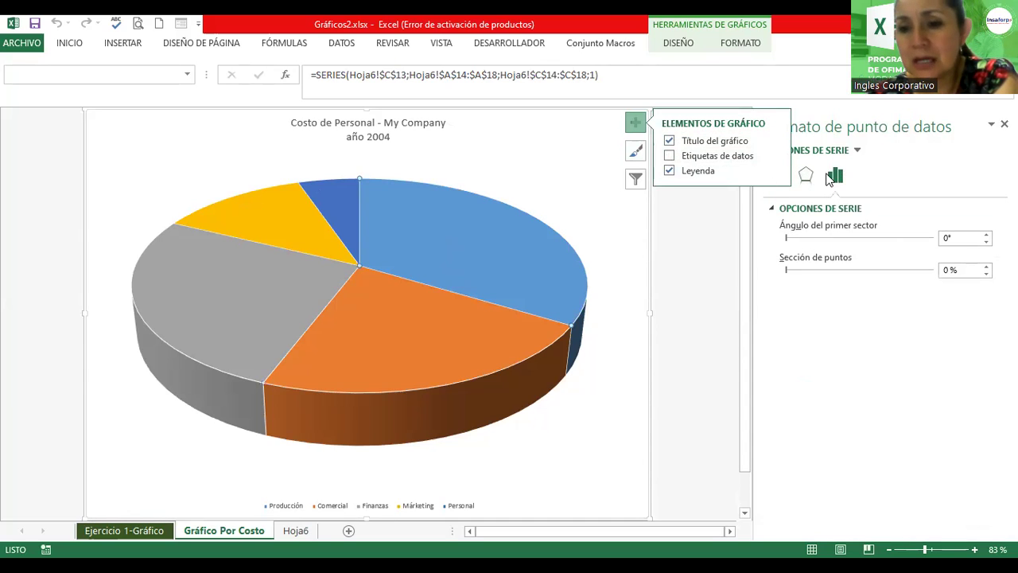
{"action": "left_click", "coordinate": [808, 174]}
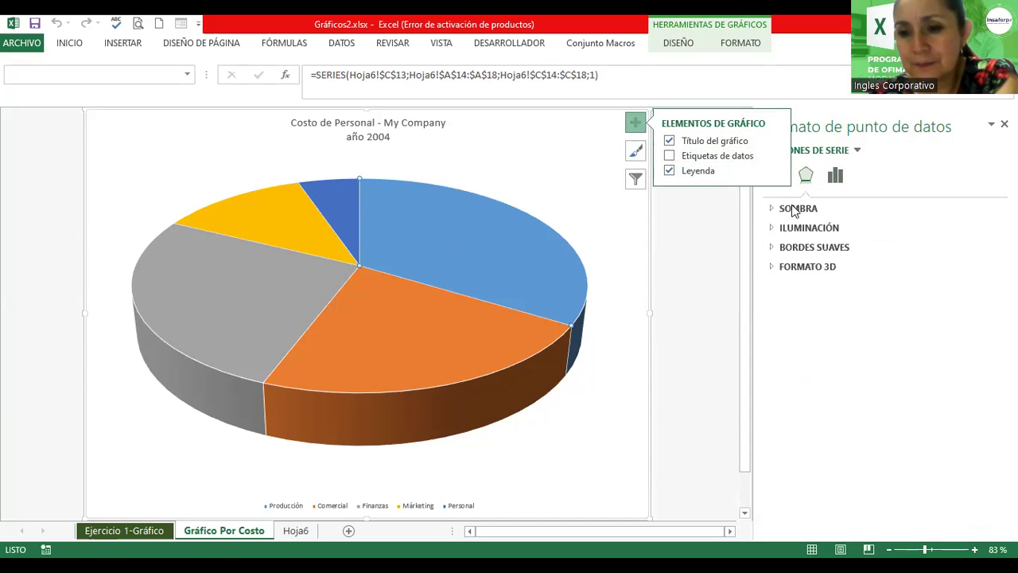
{"action": "left_click", "coordinate": [779, 269]}
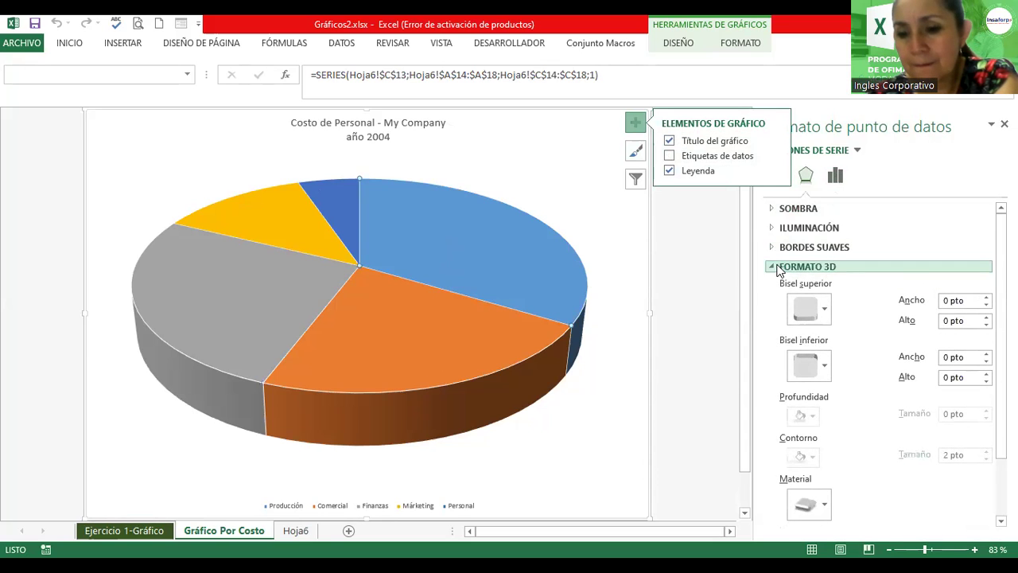
{"action": "left_click", "coordinate": [781, 248]}
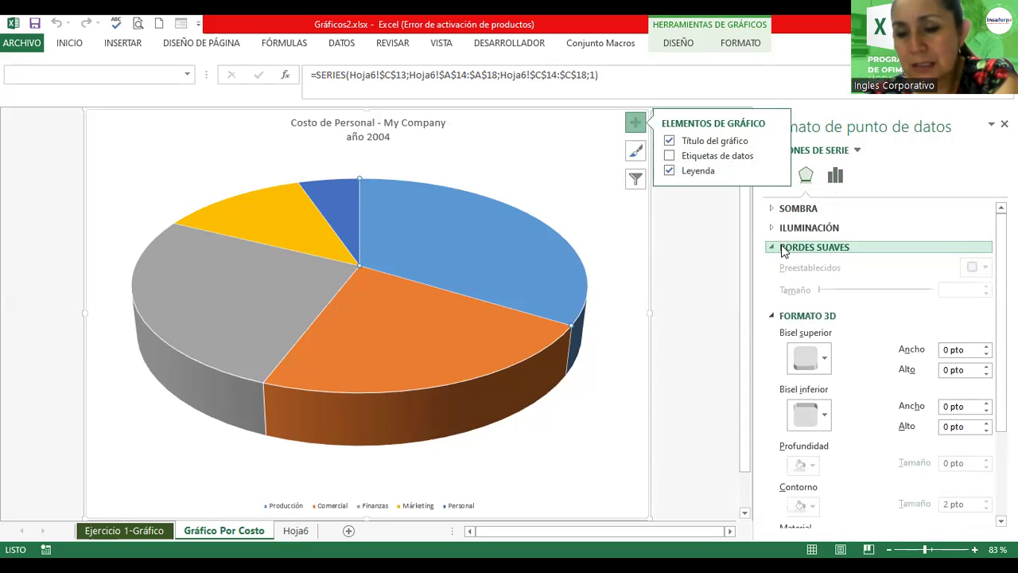
{"action": "left_click", "coordinate": [787, 208]}
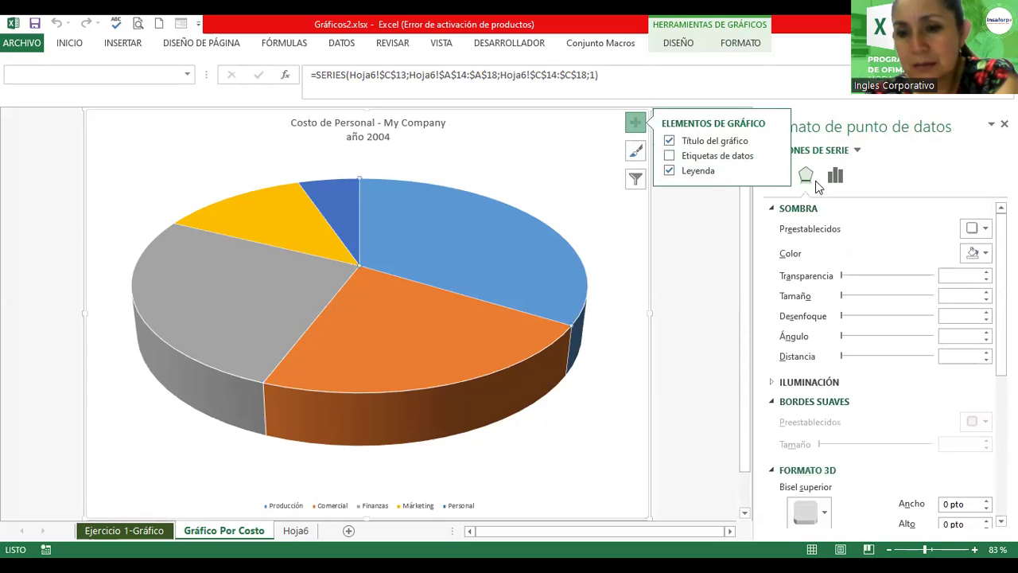
{"action": "left_click", "coordinate": [679, 252]}
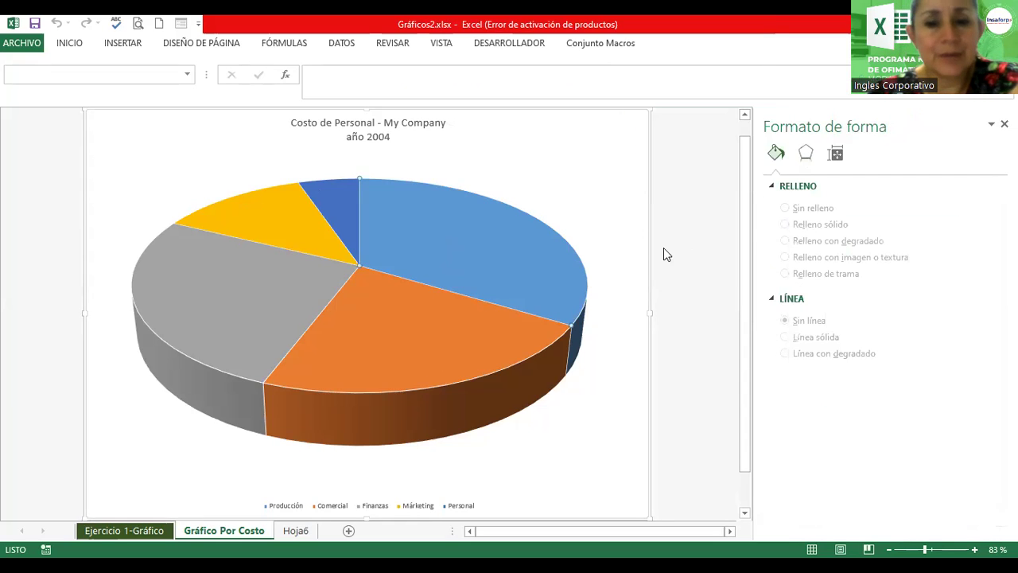
{"action": "left_click", "coordinate": [530, 238]}
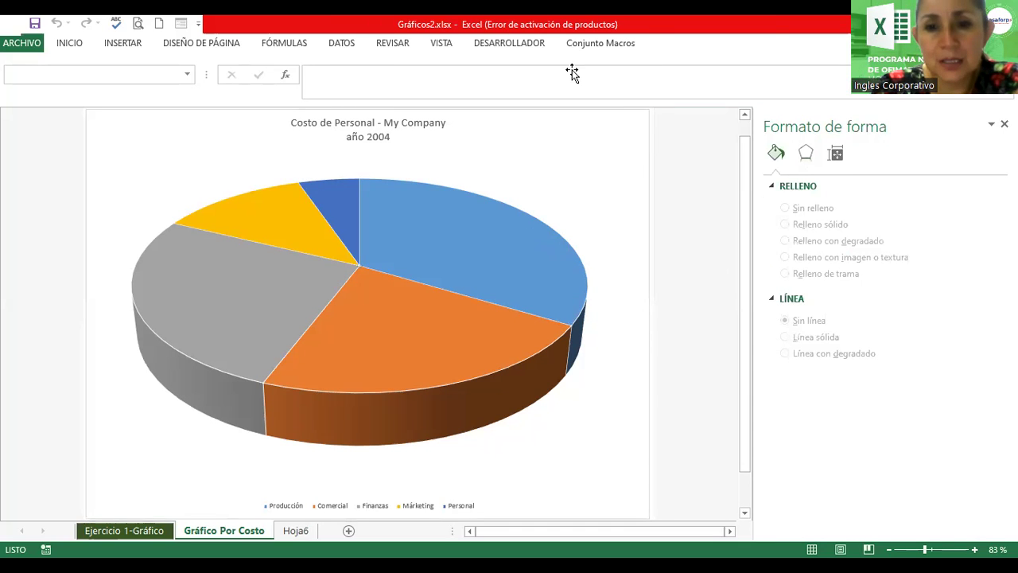
Step: Apply chart style Estilo 3 for percentage labels, a right-side legend and shaded background
{"action": "left_click", "coordinate": [678, 43]}
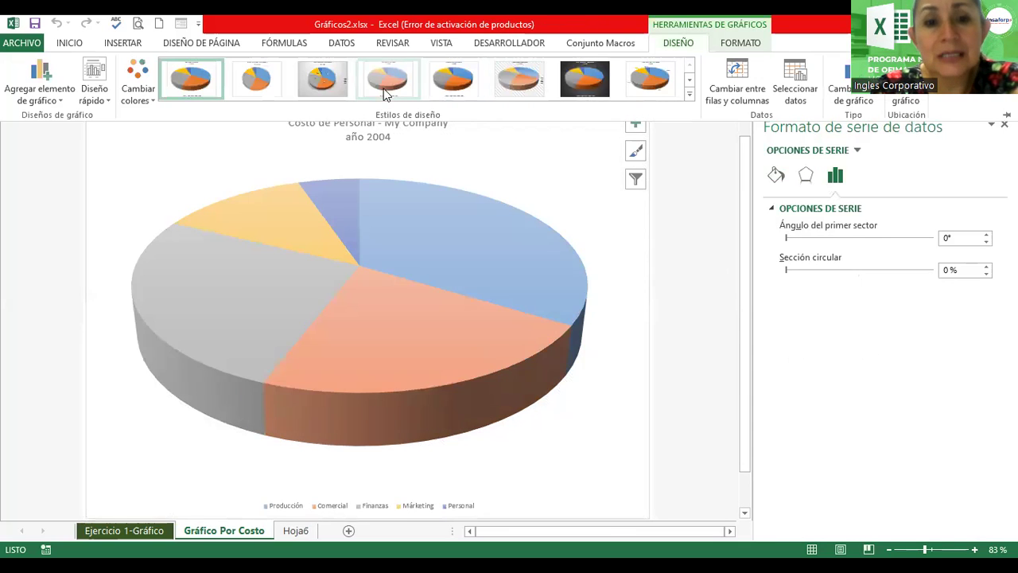
{"action": "left_click", "coordinate": [322, 88]}
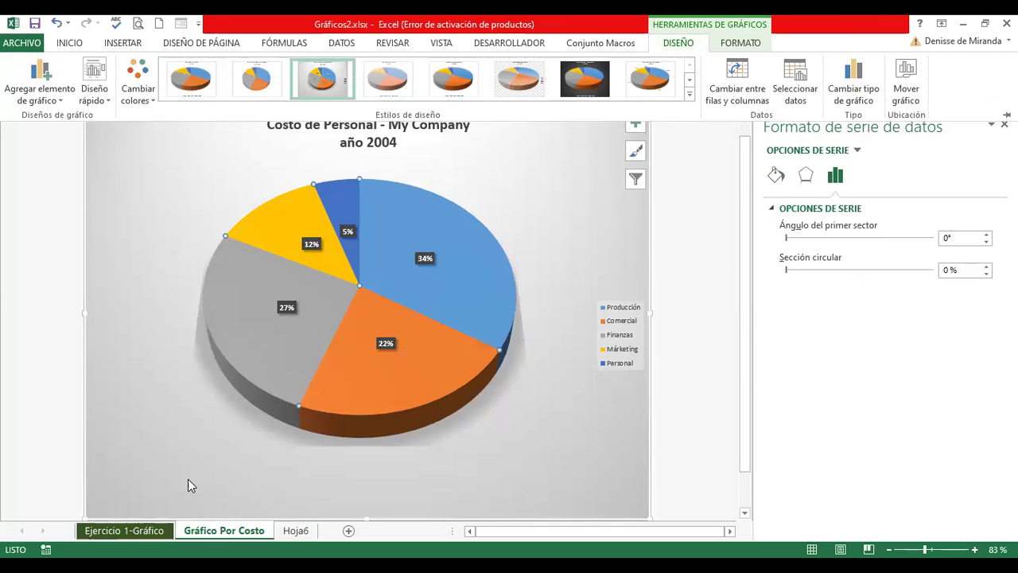
{"action": "key", "text": "ctrl+F1"}
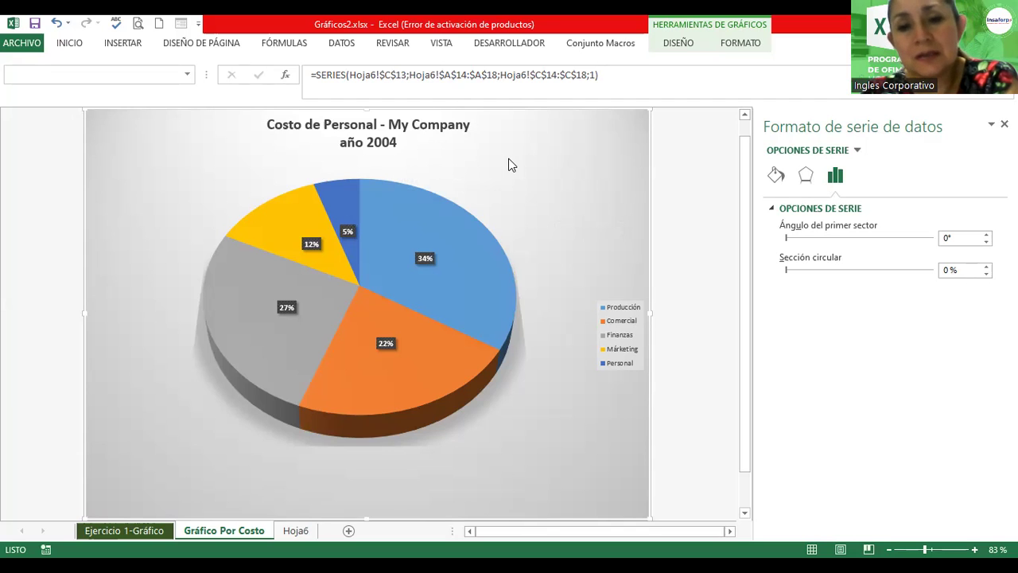
Step: Apply a gradient fill to the chart area background instead of the pie slices
{"action": "left_click", "coordinate": [776, 177]}
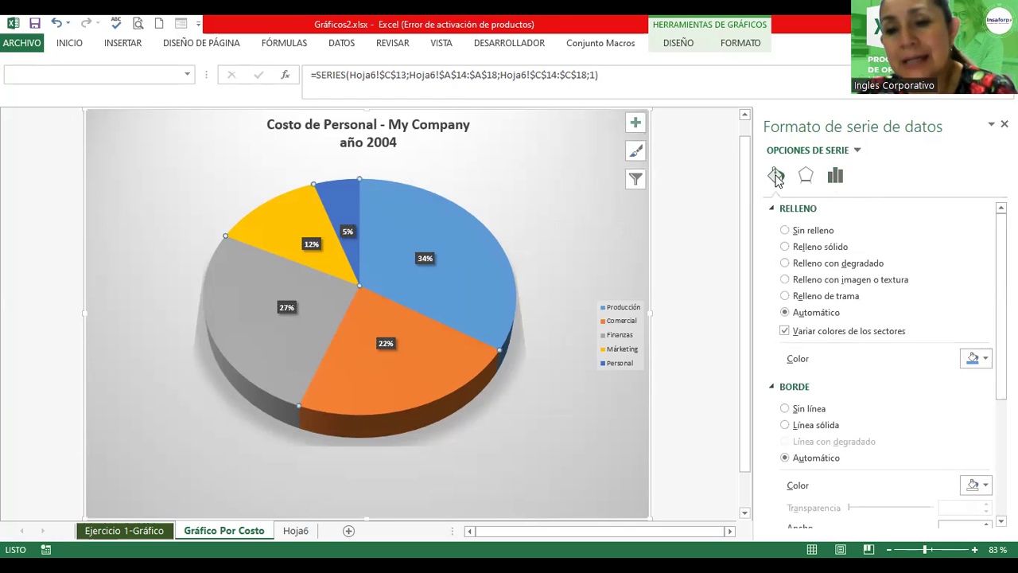
{"action": "left_click", "coordinate": [800, 269]}
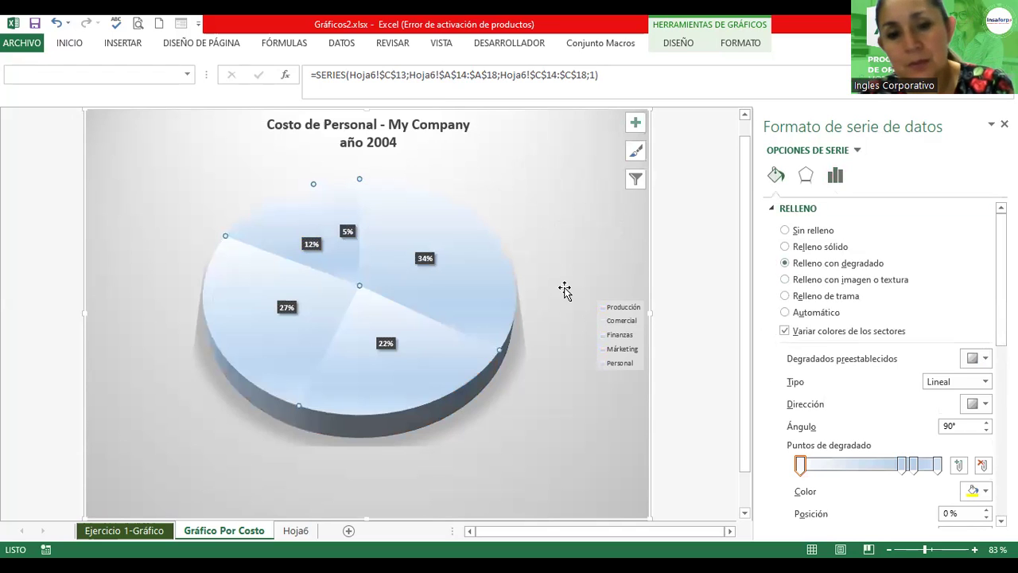
{"action": "key", "text": "ctrl+z"}
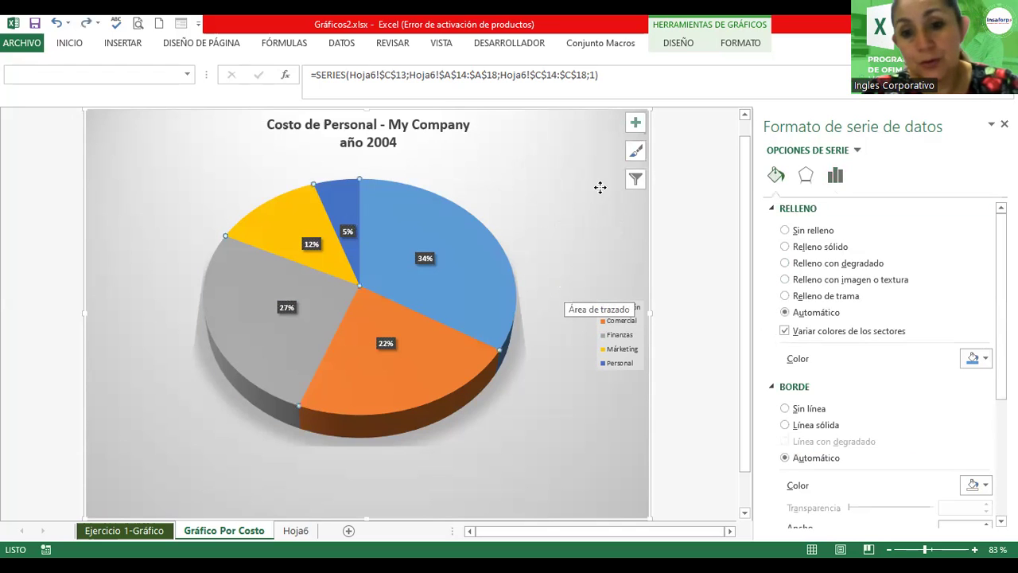
{"action": "left_click", "coordinate": [600, 187]}
{"action": "left_click", "coordinate": [607, 151]}
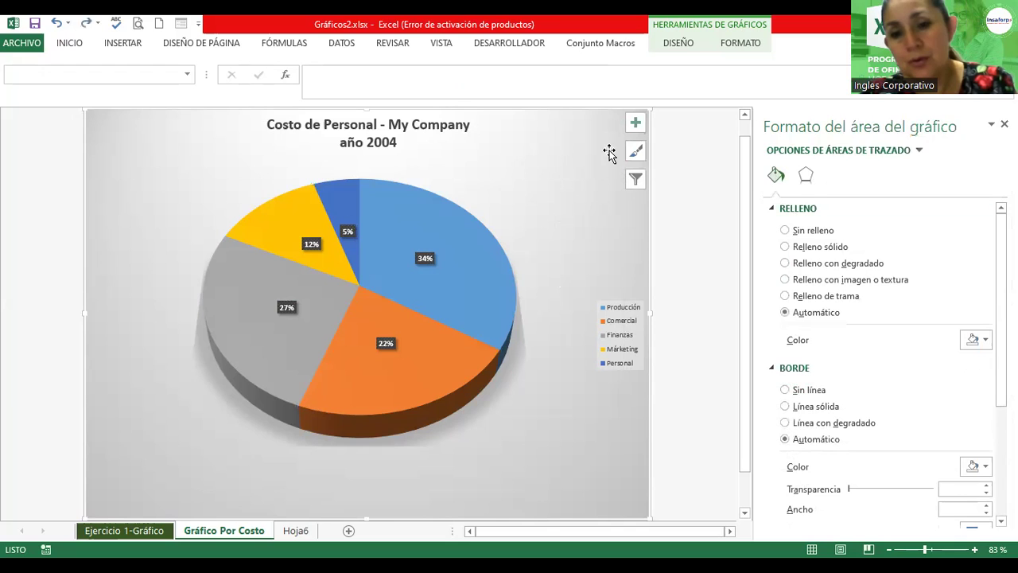
{"action": "left_click", "coordinate": [786, 263]}
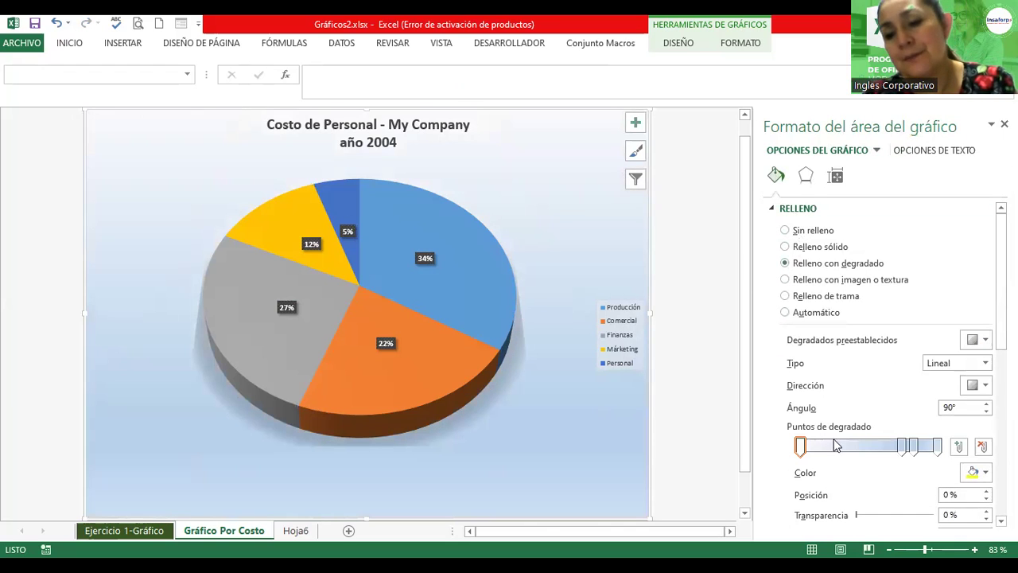
Step: Set the gradient stop at 65% to yellow and the 100% stop to light gold
{"action": "left_click_drag", "start_coordinate": [902, 446], "coordinate": [889, 446]}
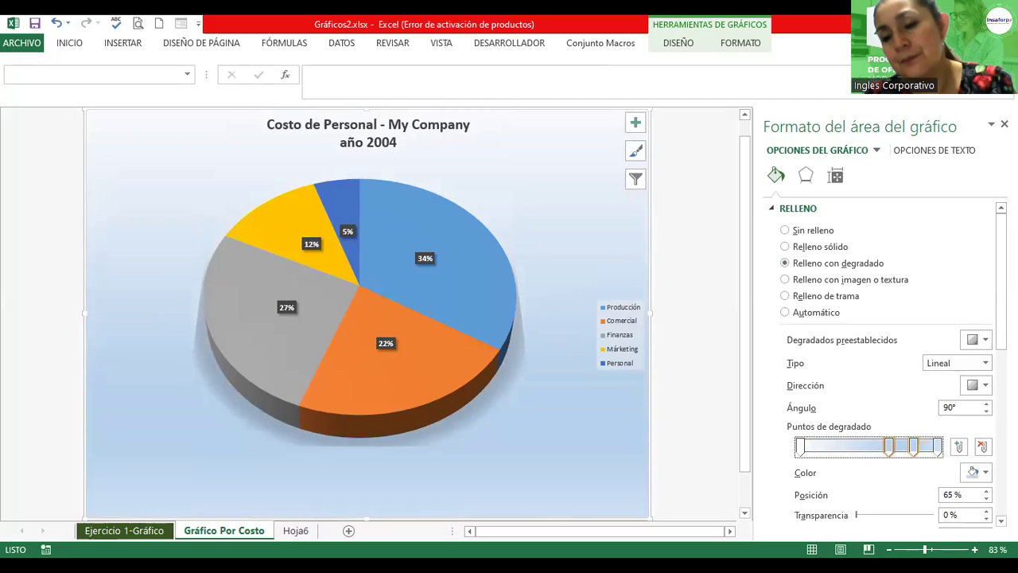
{"action": "left_click", "coordinate": [984, 473]}
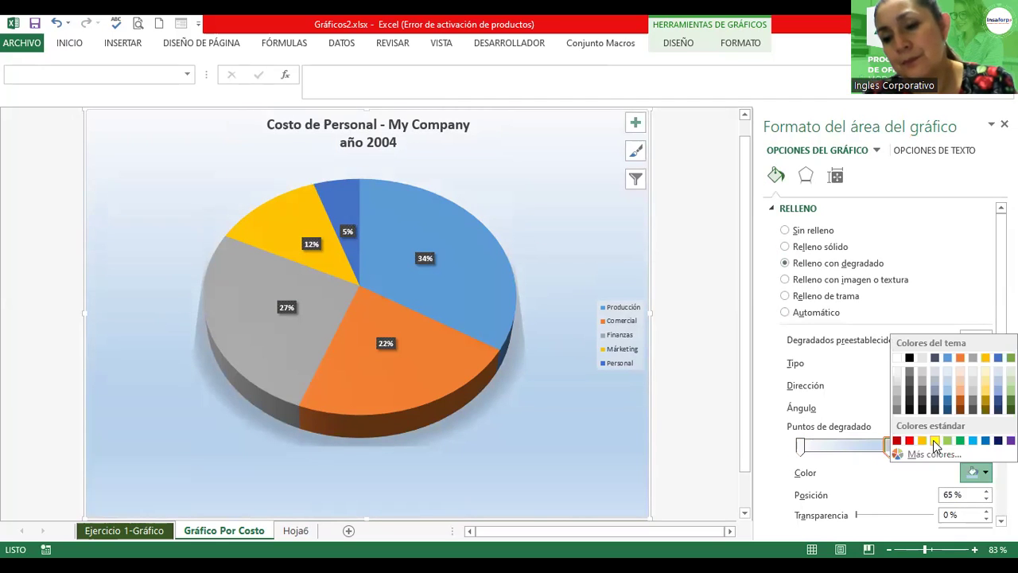
{"action": "left_click", "coordinate": [935, 440]}
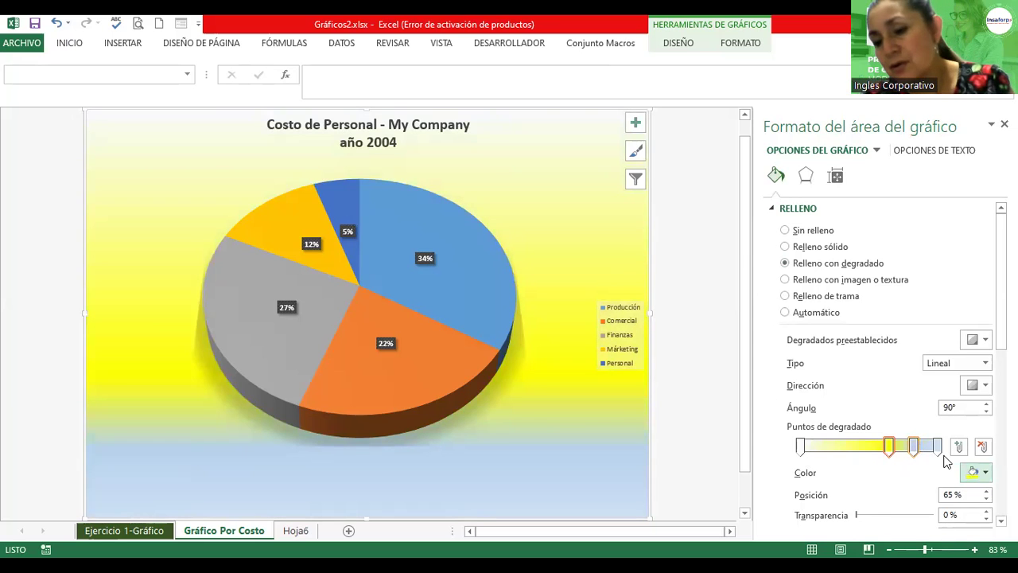
{"action": "left_click", "coordinate": [937, 446]}
{"action": "left_click", "coordinate": [987, 474]}
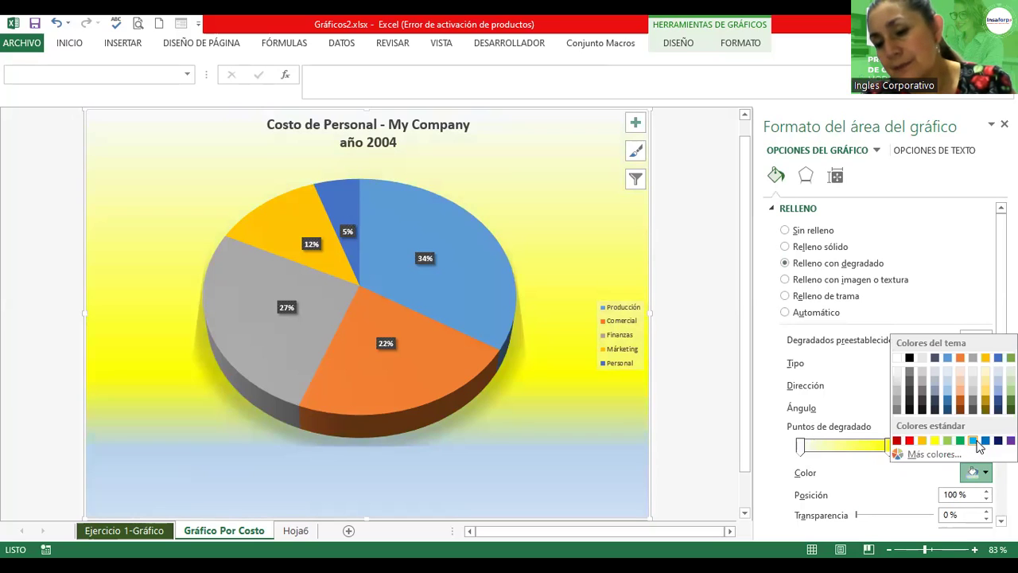
{"action": "left_click", "coordinate": [985, 396]}
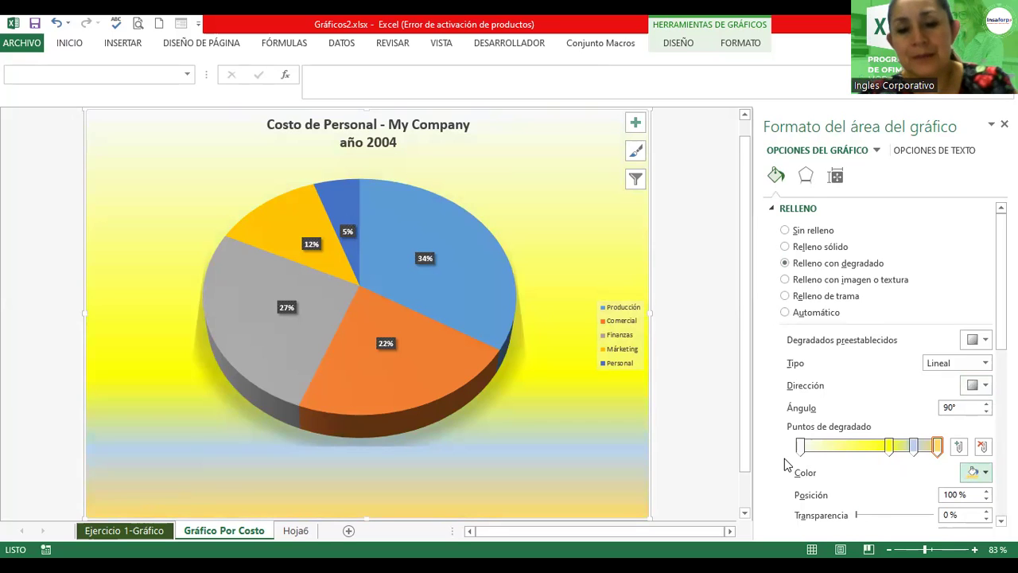
{"action": "left_click", "coordinate": [614, 345]}
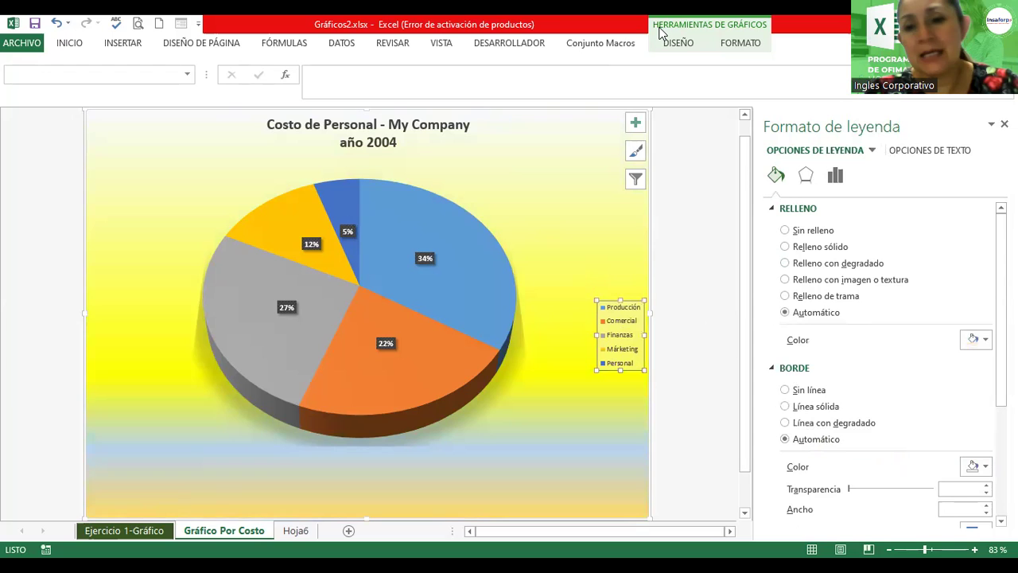
Step: Enlarge the pie chart's legend text step by step to 18 pt
{"action": "left_click", "coordinate": [81, 44]}
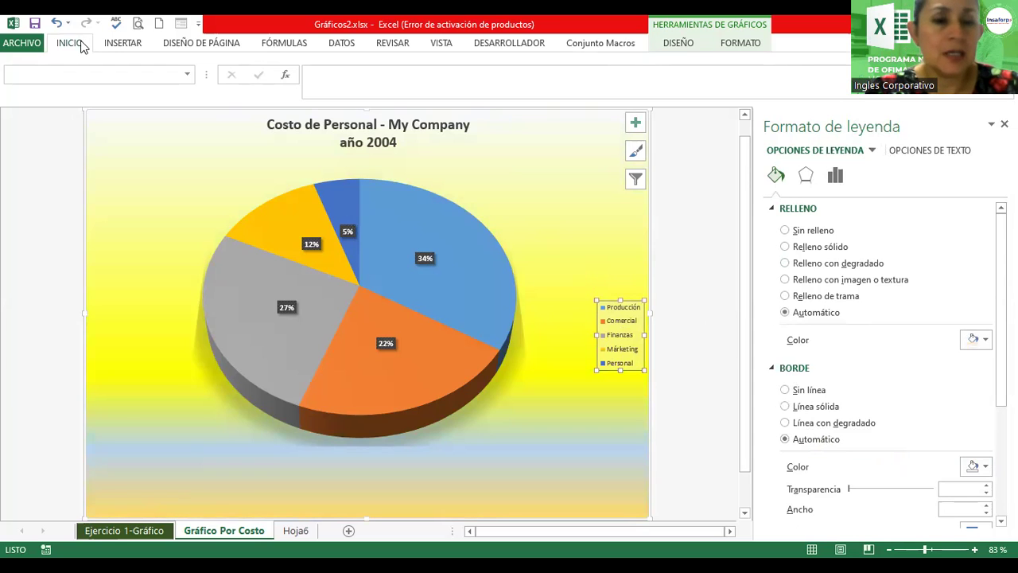
{"action": "left_click", "coordinate": [196, 71]}
{"action": "left_click", "coordinate": [196, 71]}
{"action": "left_click", "coordinate": [195, 70]}
{"action": "left_click", "coordinate": [196, 71]}
{"action": "left_click", "coordinate": [196, 71]}
{"action": "left_click", "coordinate": [196, 71]}
{"action": "left_click", "coordinate": [196, 71]}
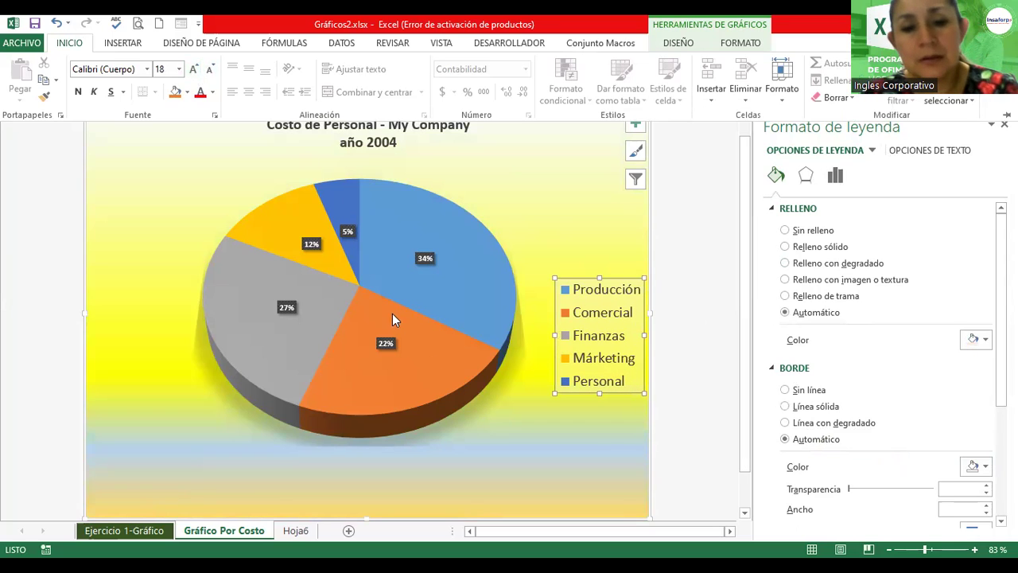
Step: Select all the percentage data labels and enlarge them to 12 pt
{"action": "left_click", "coordinate": [379, 341]}
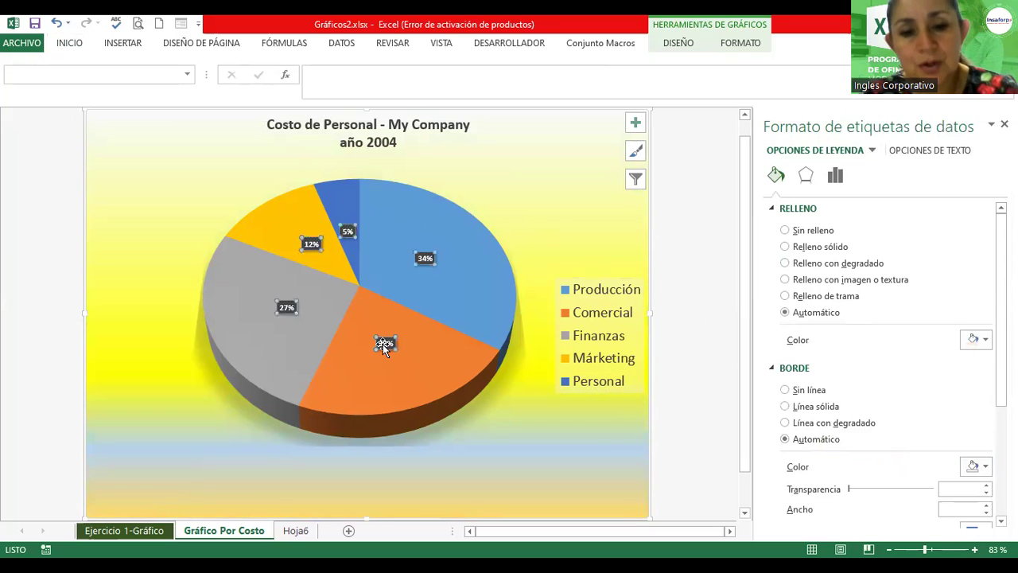
{"action": "left_click", "coordinate": [379, 341]}
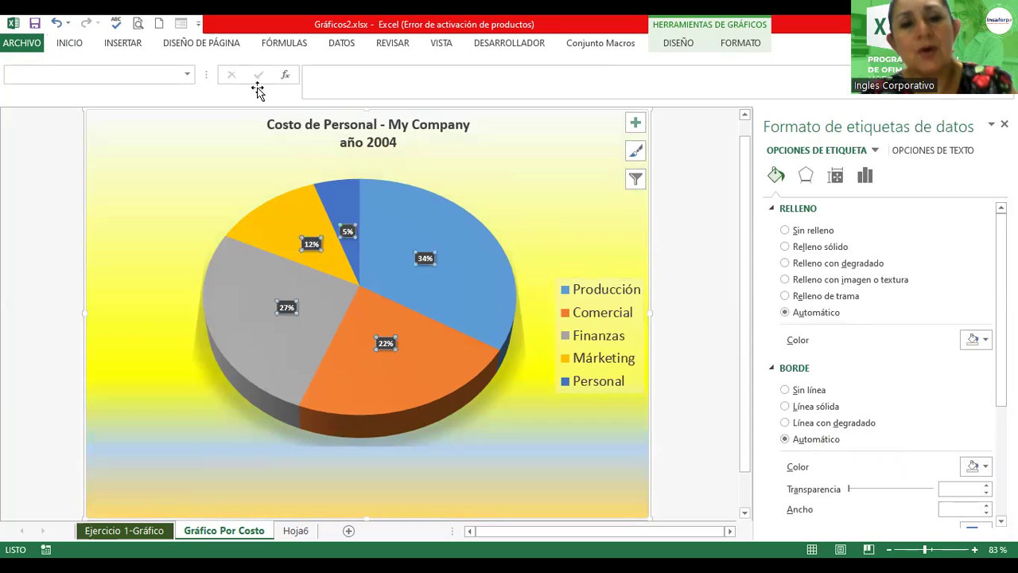
{"action": "left_click", "coordinate": [69, 43]}
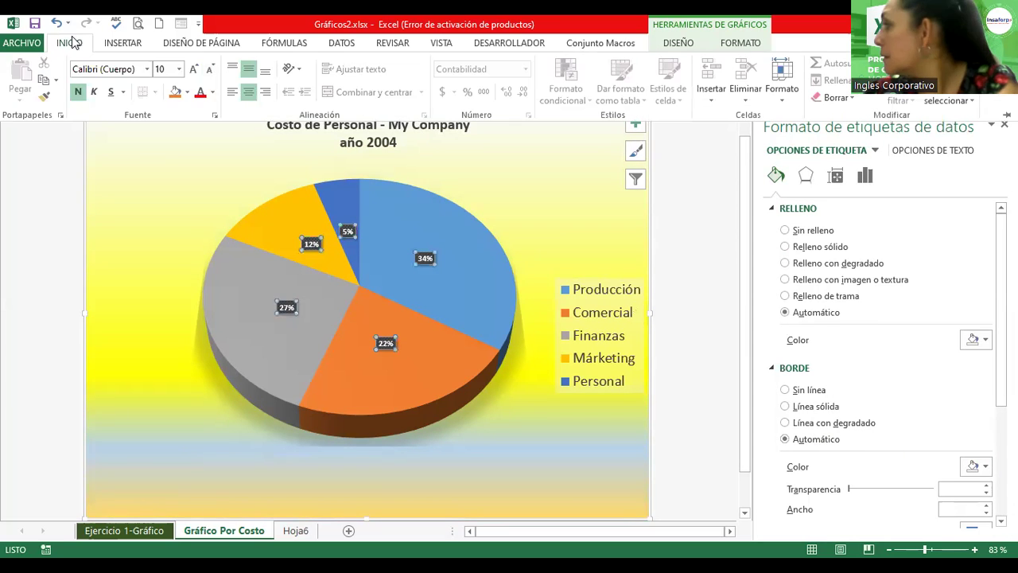
{"action": "left_click", "coordinate": [192, 70]}
{"action": "left_click", "coordinate": [192, 70]}
{"action": "left_click", "coordinate": [193, 70]}
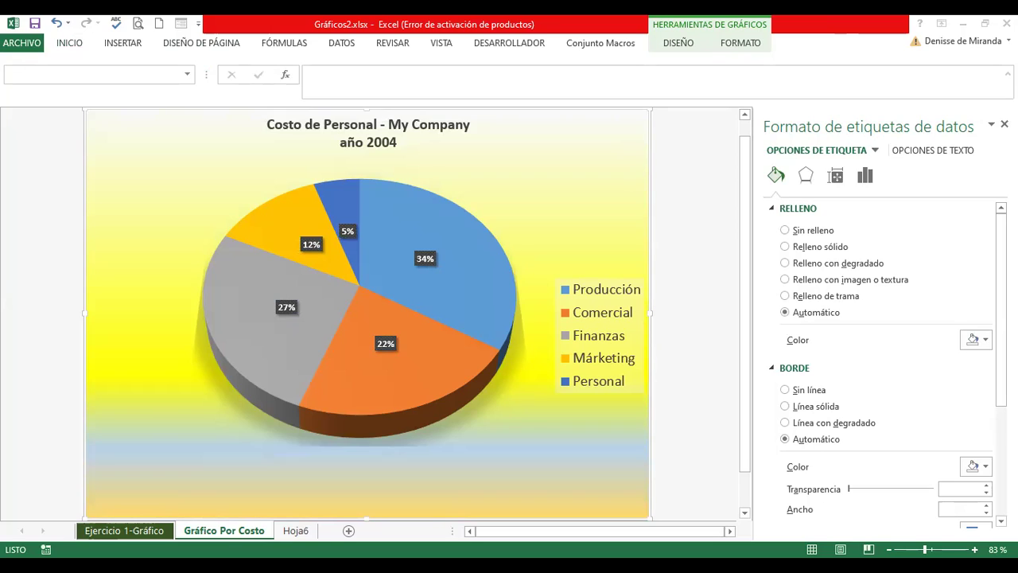
Step: Try the legend at the top and bottom, then settle it on the right of the pie
{"action": "left_click", "coordinate": [591, 389]}
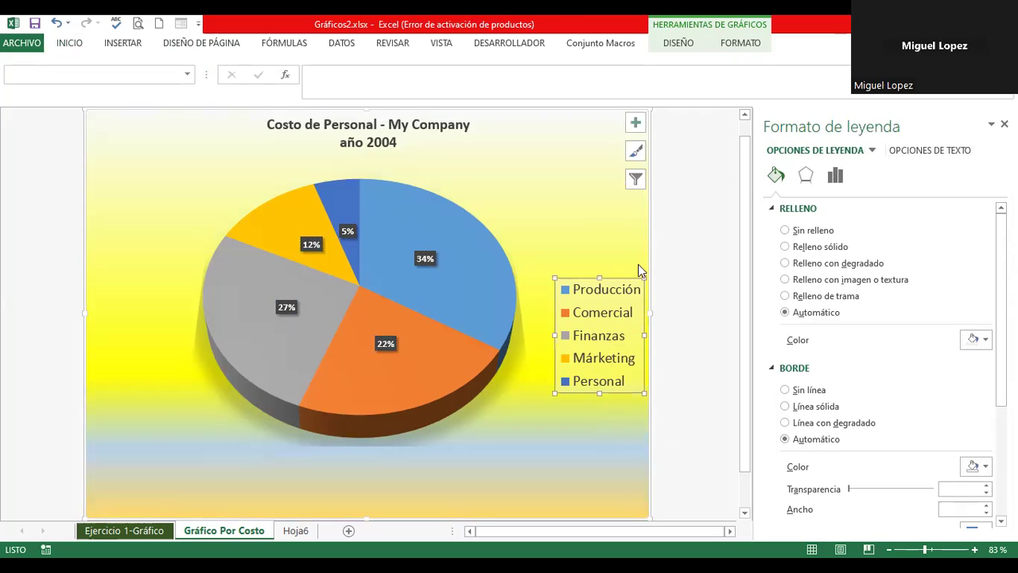
{"action": "left_click", "coordinate": [635, 121]}
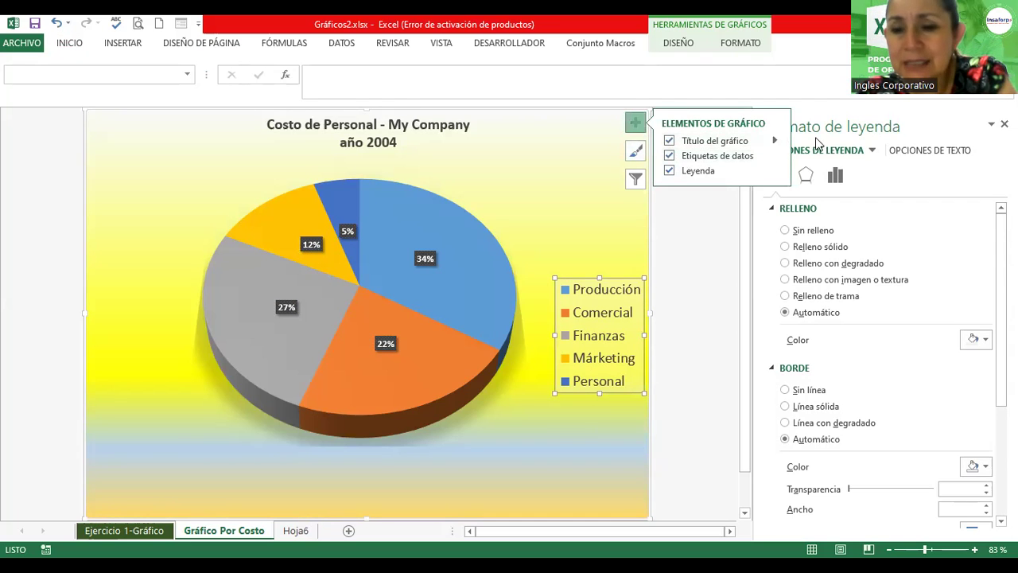
{"action": "left_click", "coordinate": [776, 156]}
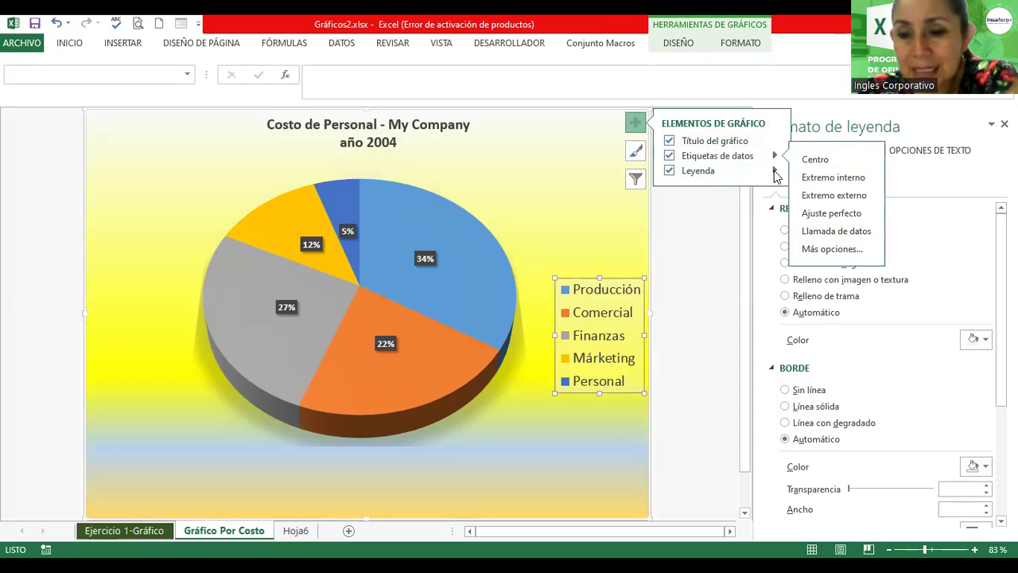
{"action": "mouse_move", "coordinate": [716, 170]}
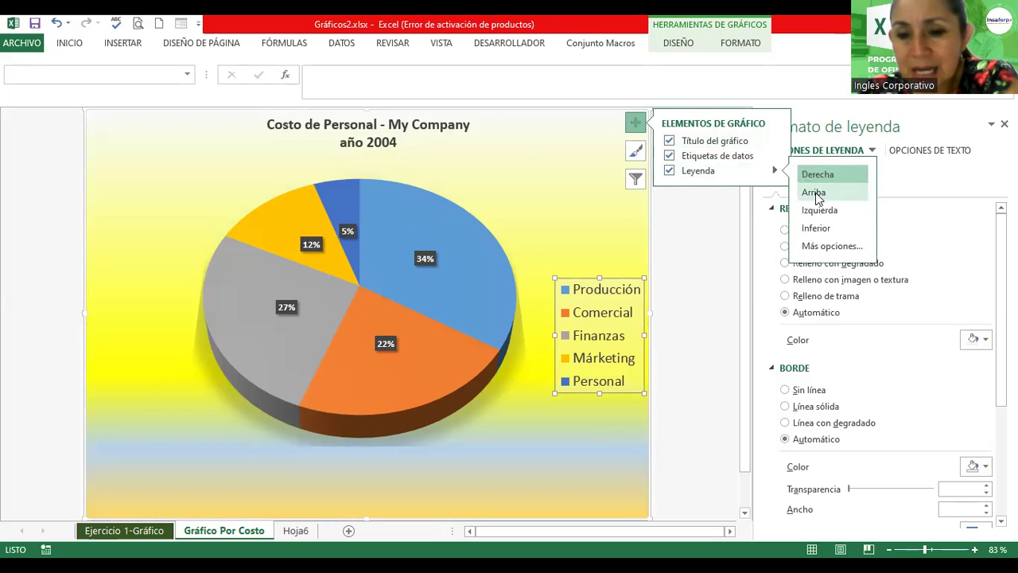
{"action": "left_click", "coordinate": [816, 194]}
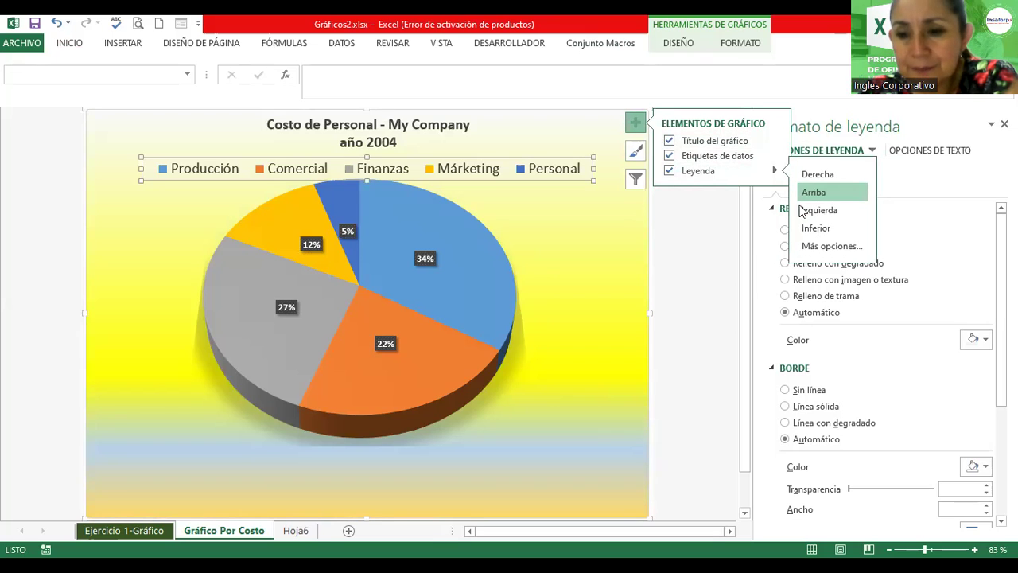
{"action": "left_click", "coordinate": [813, 228]}
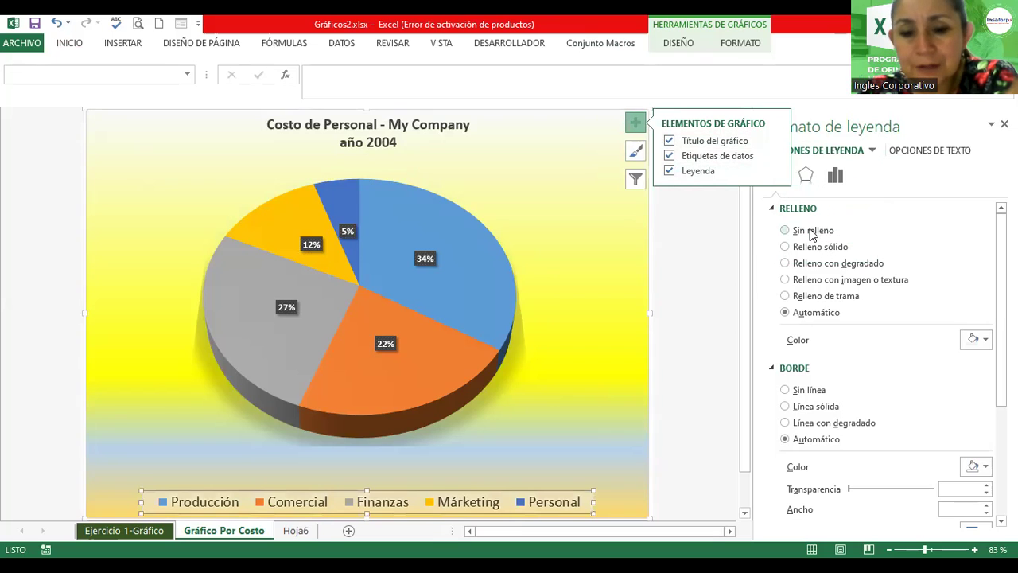
{"action": "left_click", "coordinate": [775, 172]}
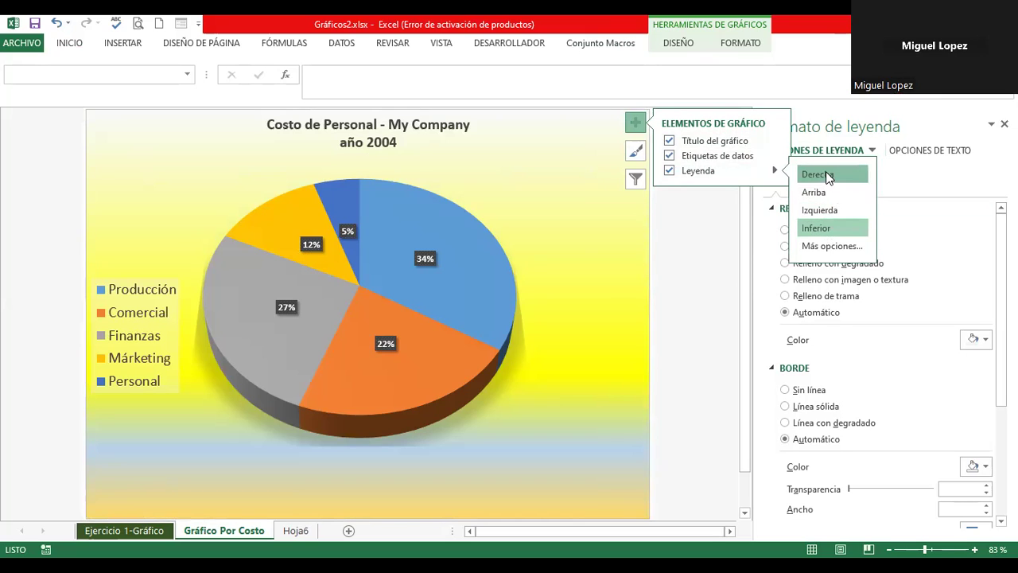
{"action": "left_click", "coordinate": [828, 175]}
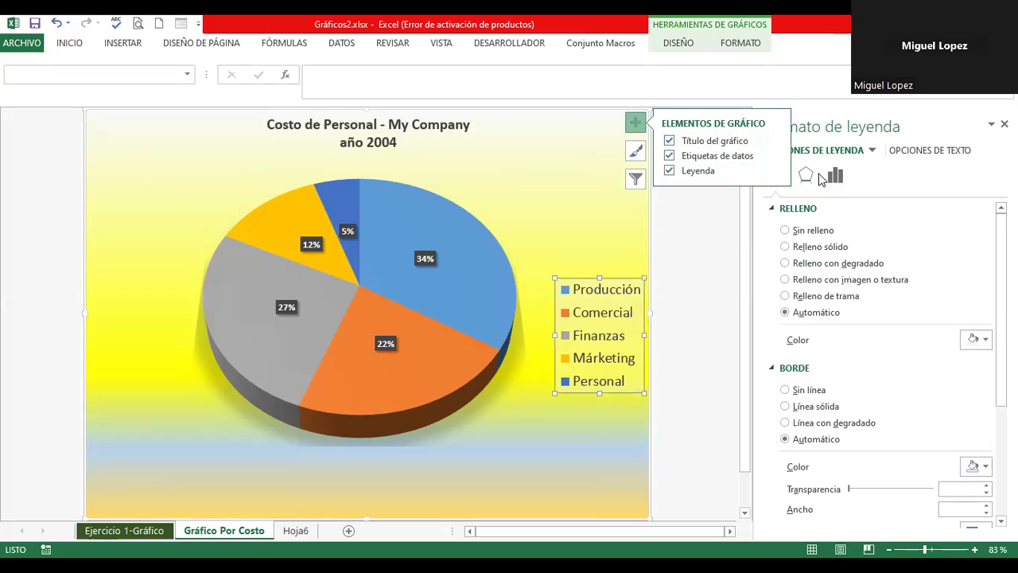
{"action": "left_click", "coordinate": [822, 177]}
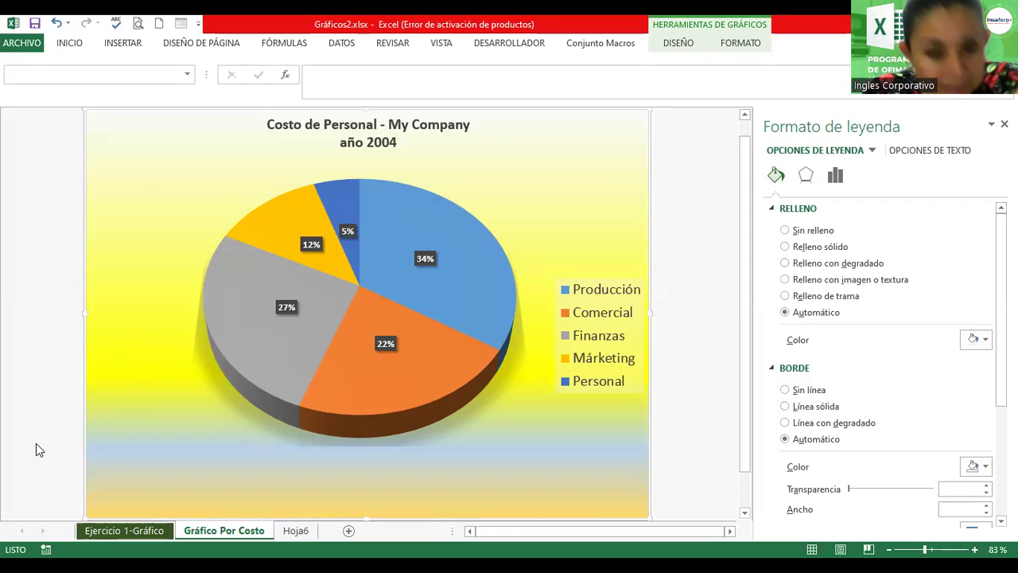
Step: Pass through the Ejercicio 1-Gráfico and Gráfico Por Costo sheets, ending on Hoja6
{"action": "left_click", "coordinate": [111, 532]}
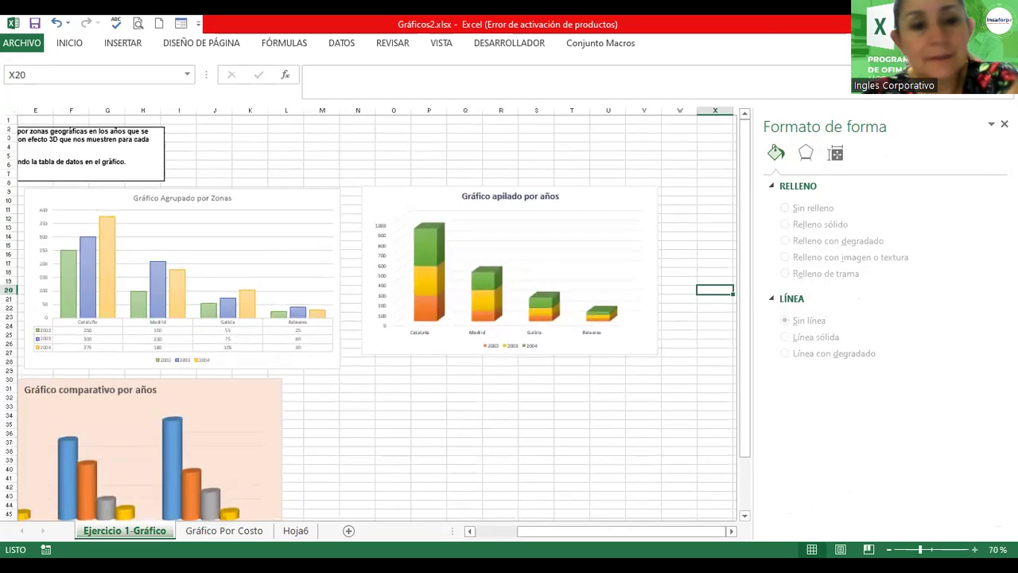
{"action": "left_click_drag", "start_coordinate": [917, 549], "coordinate": [931, 549]}
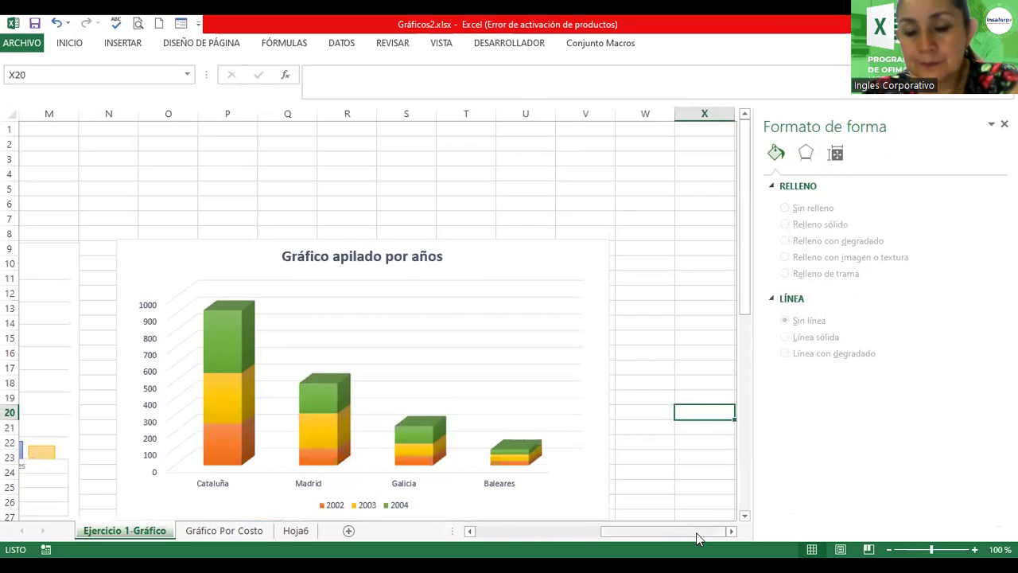
{"action": "left_click_drag", "start_coordinate": [698, 532], "coordinate": [579, 532]}
{"action": "left_click_drag", "start_coordinate": [707, 531], "coordinate": [581, 531]}
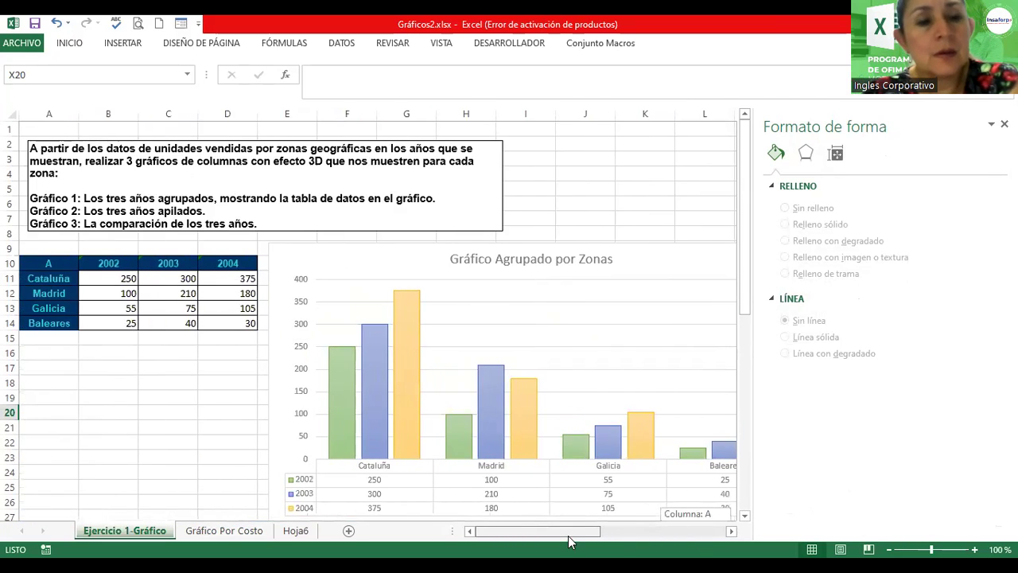
{"action": "left_click", "coordinate": [199, 531]}
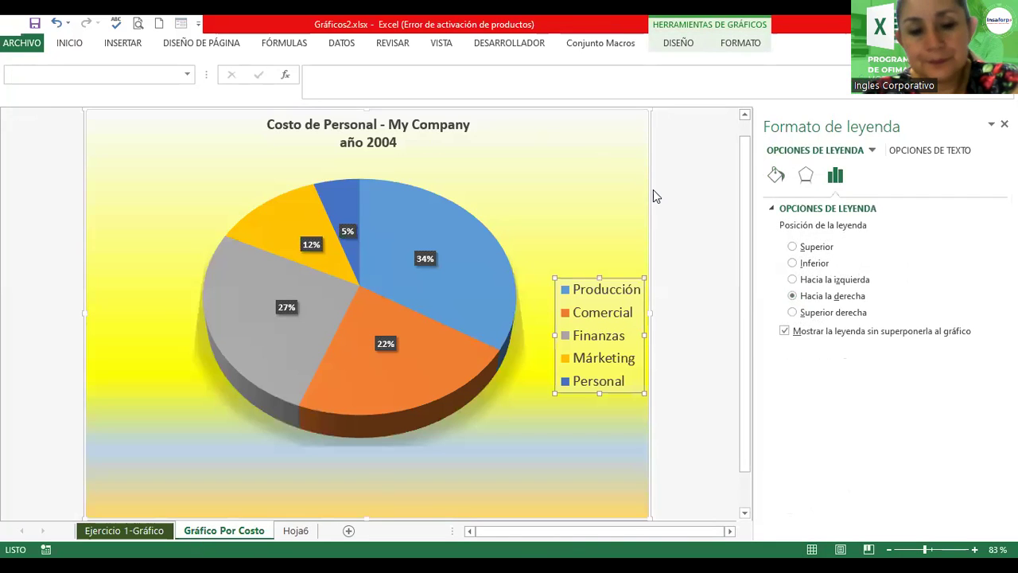
{"action": "left_click", "coordinate": [293, 531]}
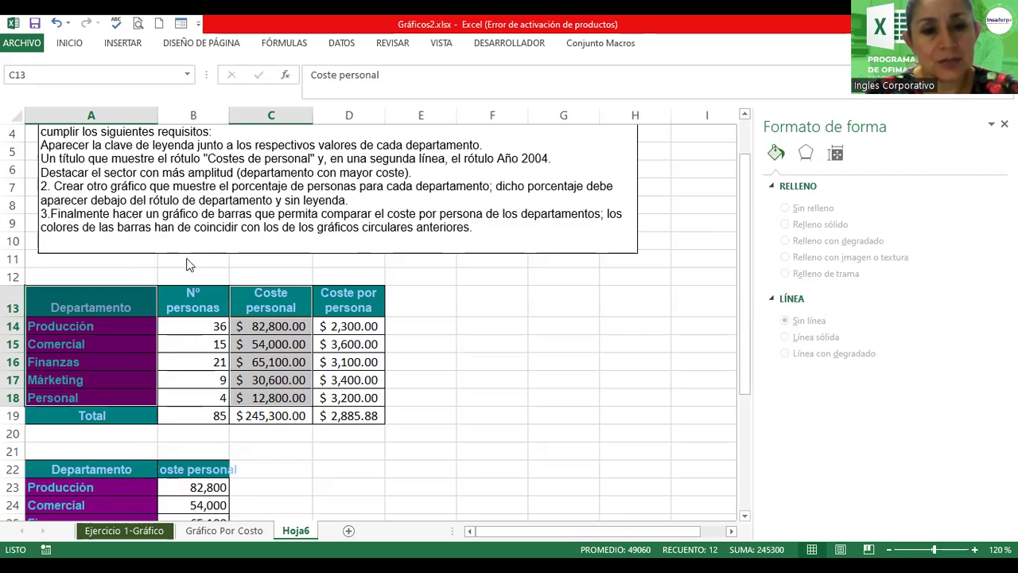
Step: Select departments and staff counts in A13:B18 and insert a Columnas 3D chart
{"action": "left_click_drag", "start_coordinate": [49, 309], "coordinate": [162, 309]}
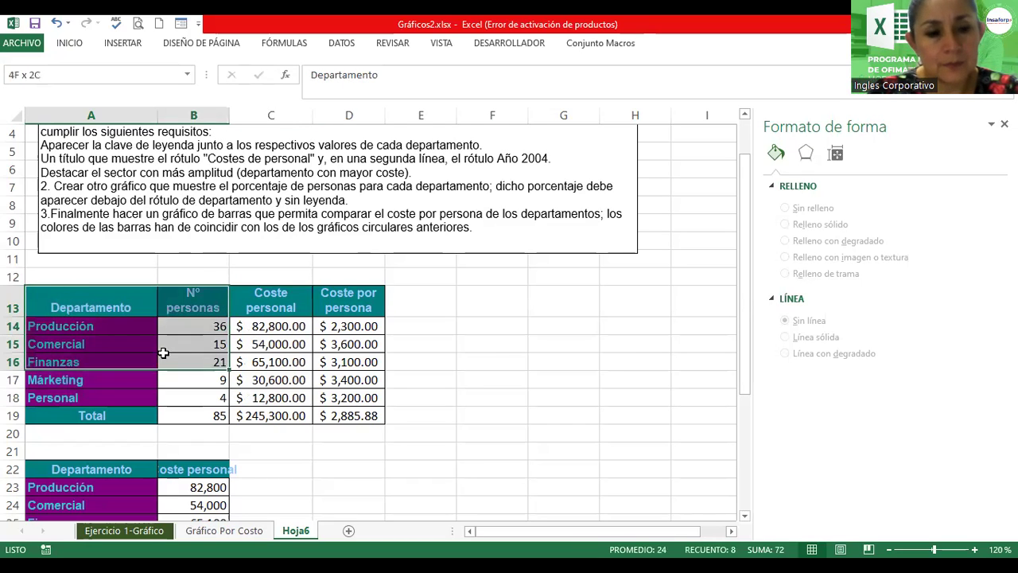
{"action": "left_click_drag", "start_coordinate": [161, 309], "coordinate": [167, 395]}
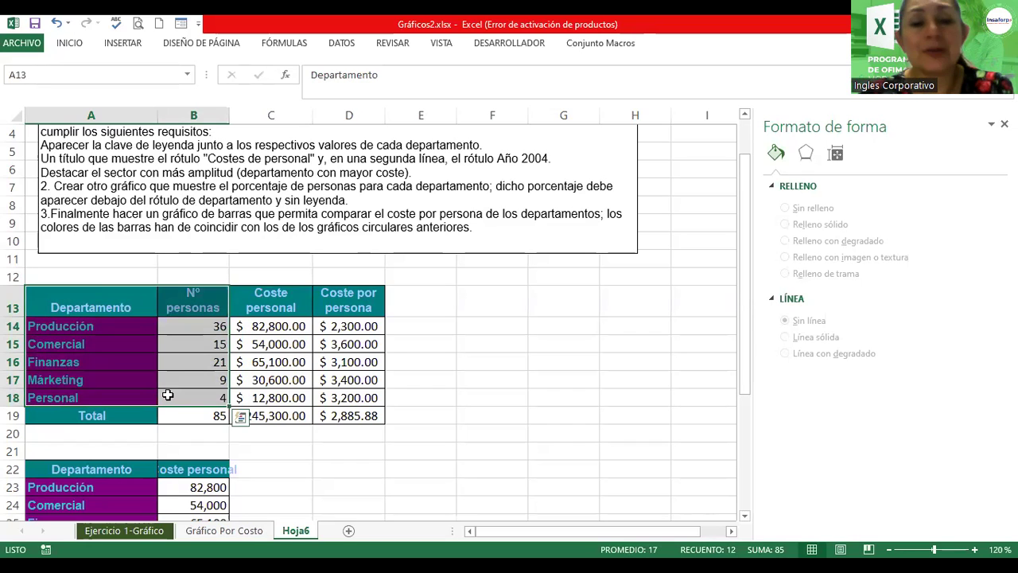
{"action": "left_click", "coordinate": [123, 43]}
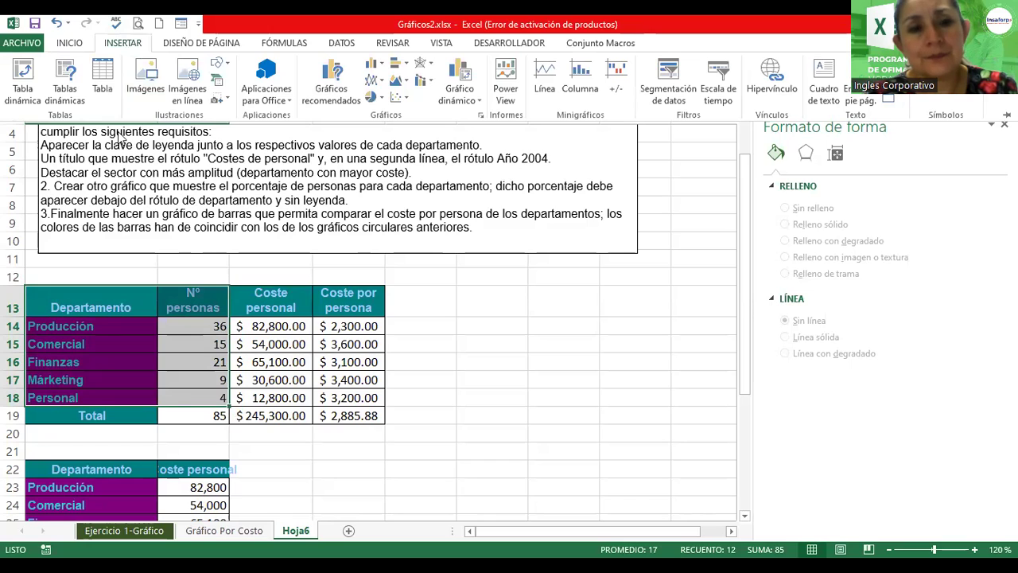
{"action": "left_click", "coordinate": [136, 44]}
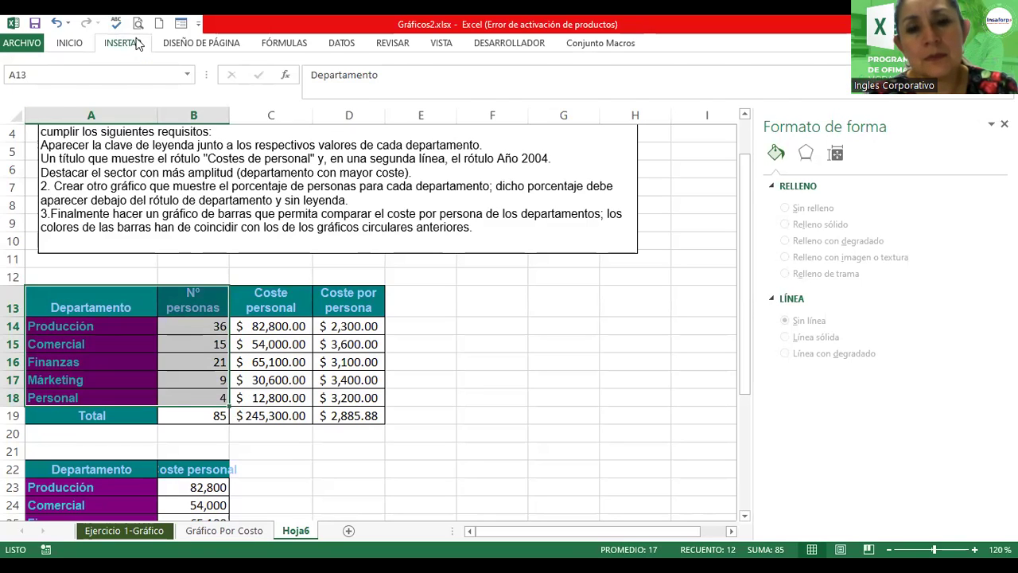
{"action": "left_click", "coordinate": [137, 44]}
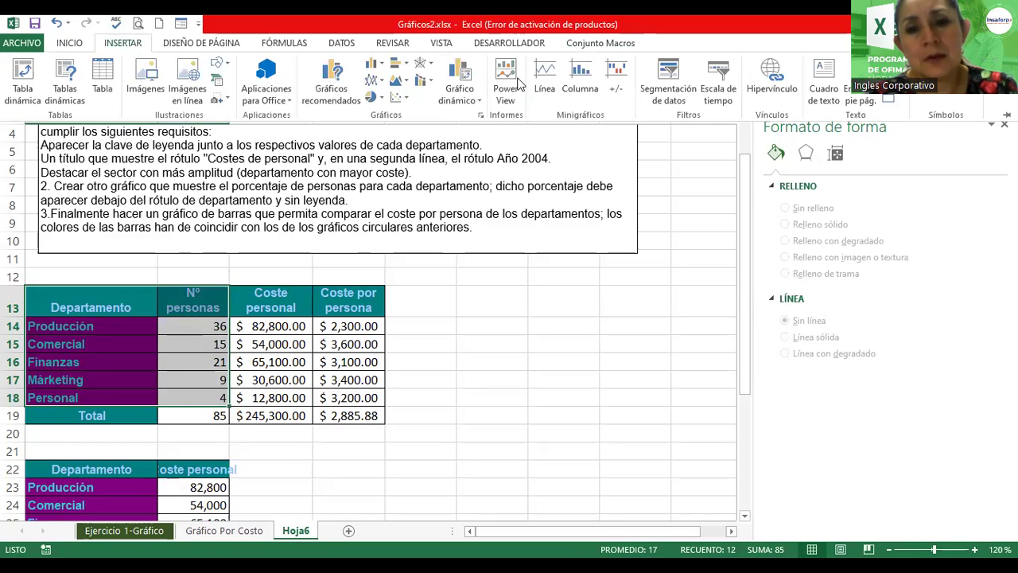
{"action": "left_click", "coordinate": [383, 66]}
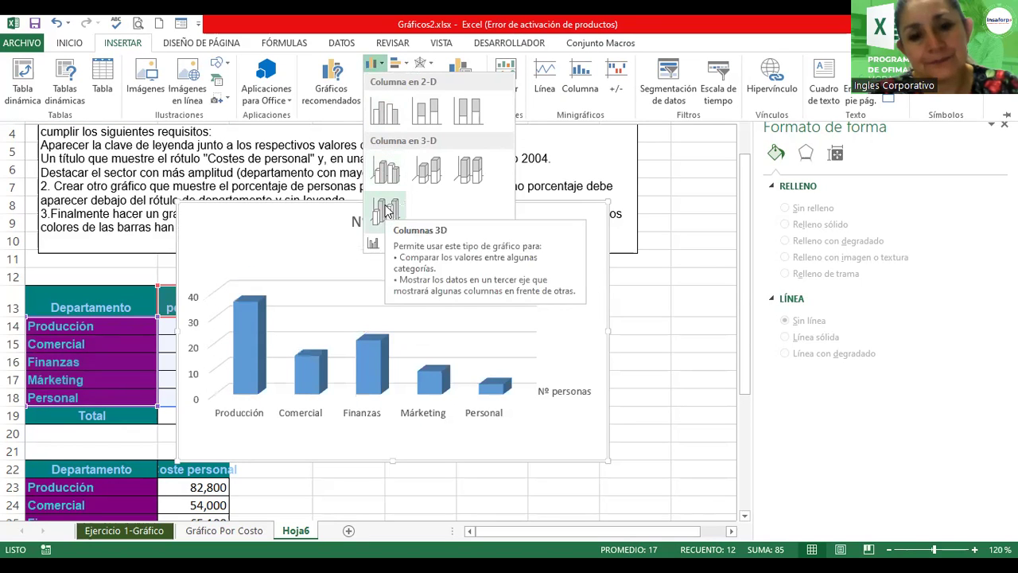
{"action": "left_click", "coordinate": [385, 209]}
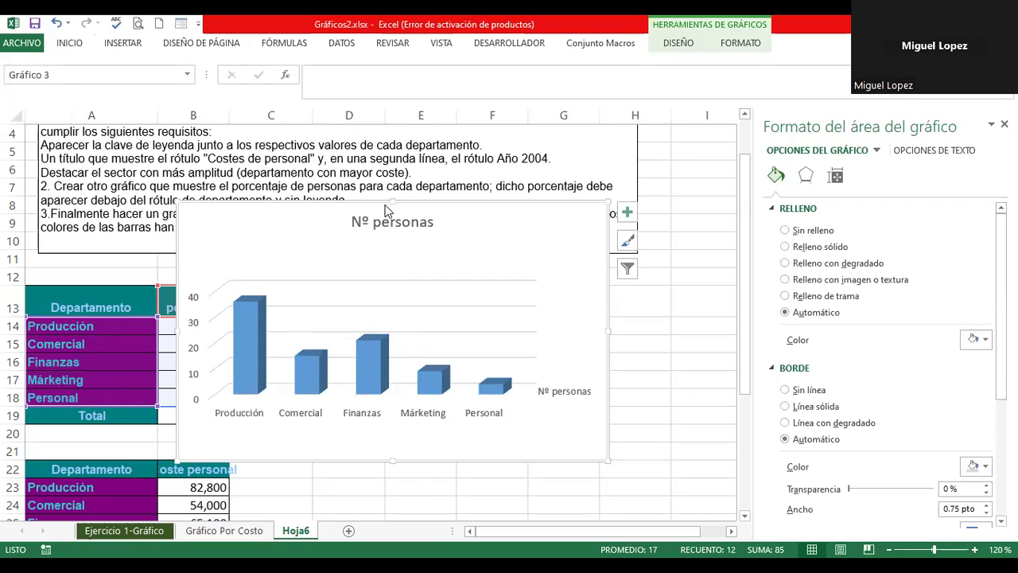
Step: Drag the Nº personas chart to the right of the department table
{"action": "mouse_move", "coordinate": [200, 241]}
{"action": "left_mouse_down"}
{"action": "mouse_move", "coordinate": [389, 272]}
{"action": "mouse_move", "coordinate": [372, 272]}
{"action": "left_mouse_up"}
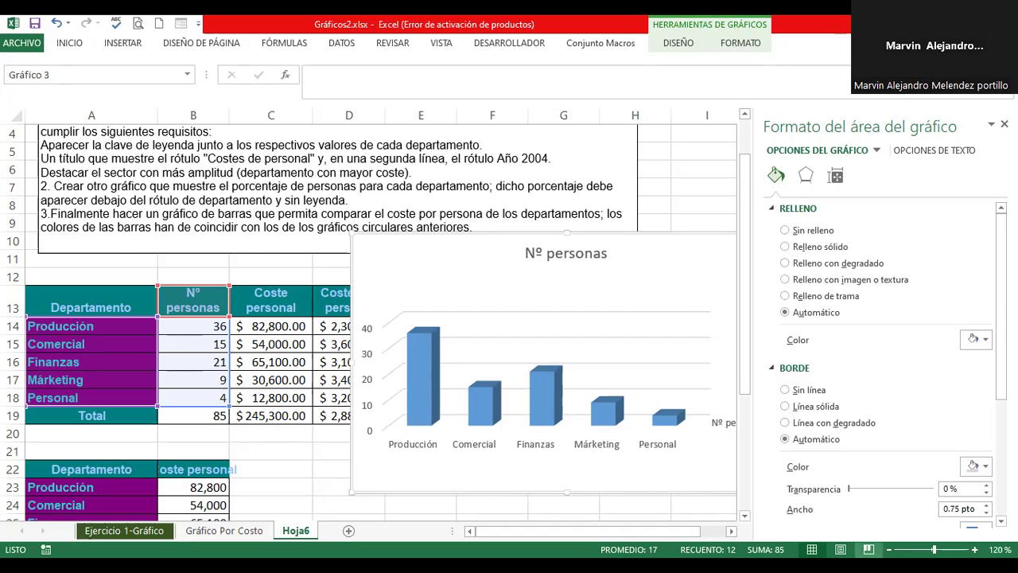
{"action": "scroll", "coordinate": [727, 338], "scroll_direction": "down", "scroll_amount": 2, "text": "ctrl"}
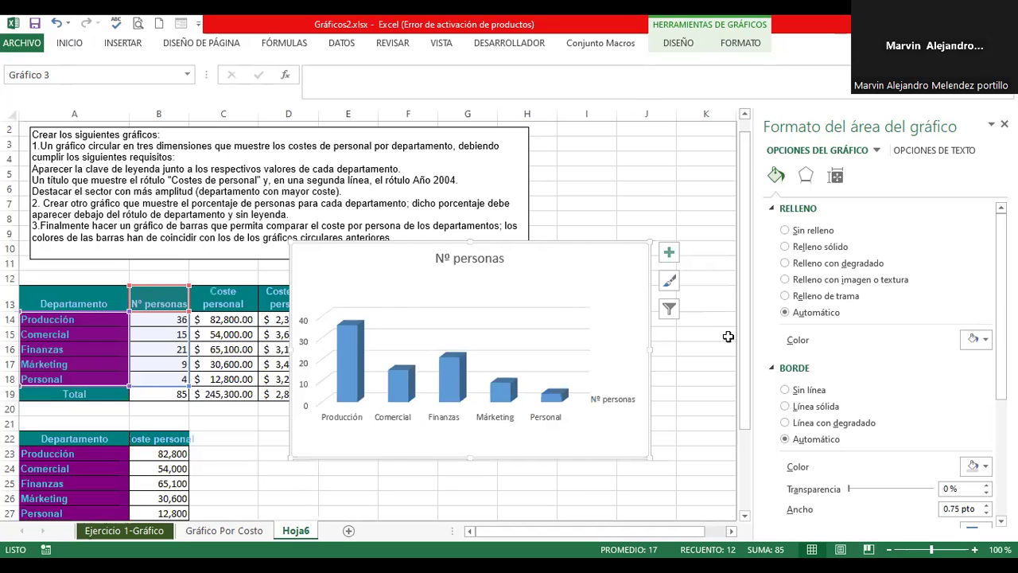
Step: Move the chart to a new sheet named 'Gráfico_Cantidad de personas'
{"action": "right_click", "coordinate": [594, 266]}
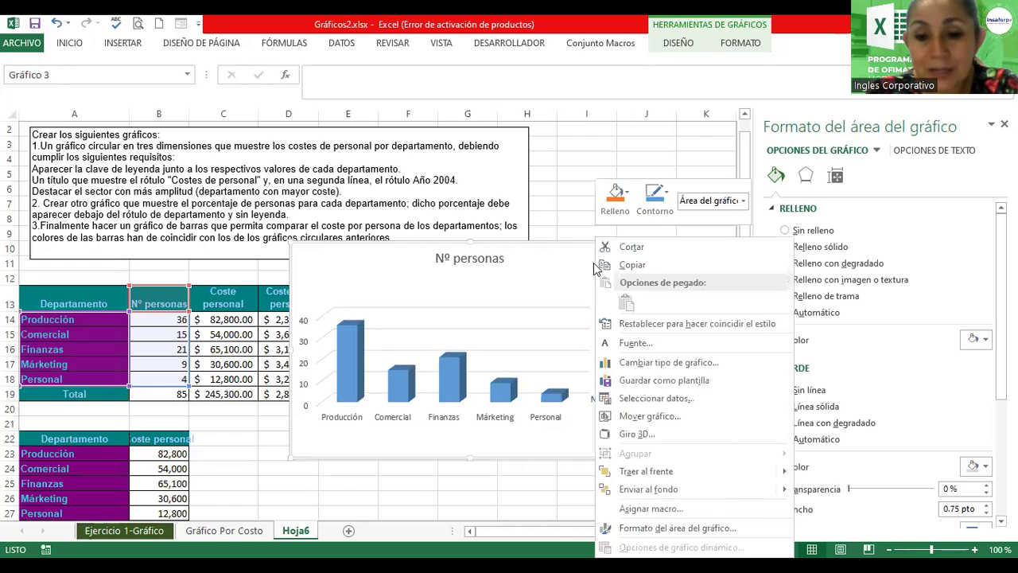
{"action": "left_click", "coordinate": [659, 417]}
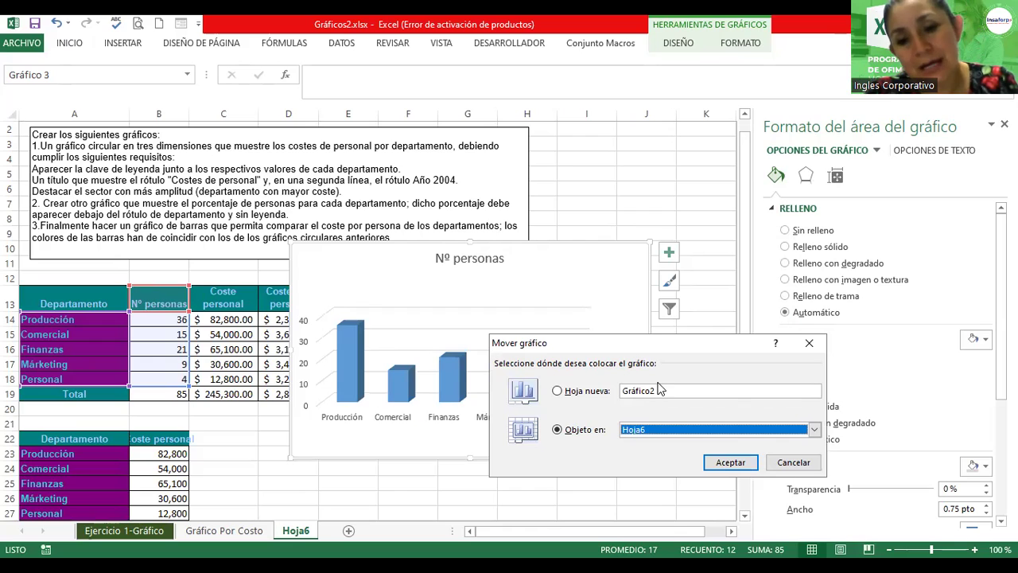
{"action": "left_click", "coordinate": [662, 390]}
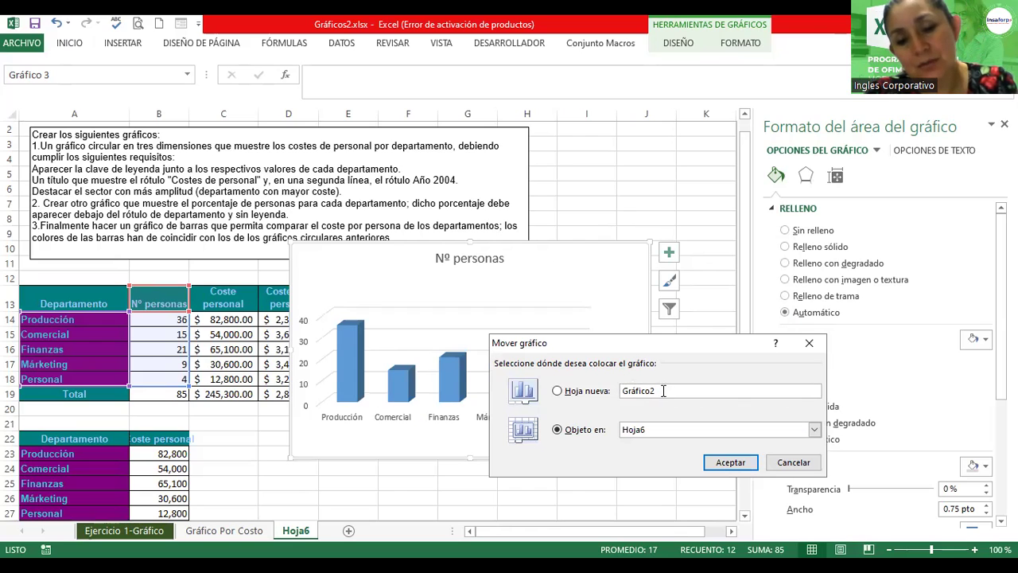
{"action": "double_click", "coordinate": [620, 391]}
{"action": "left_click", "coordinate": [665, 390]}
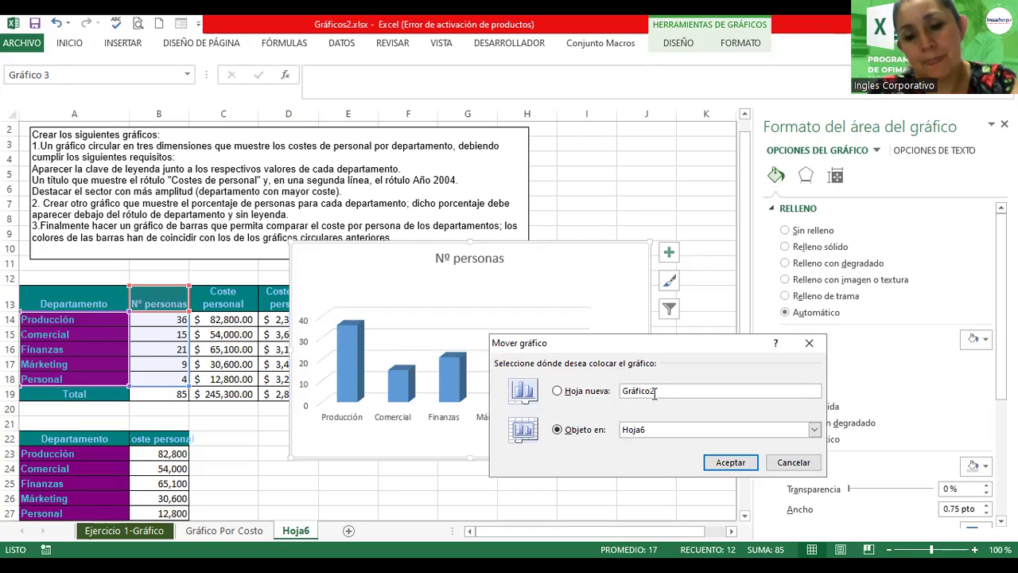
{"action": "key", "text": "BackSpace"}
{"action": "type", "text": "_Ta"}
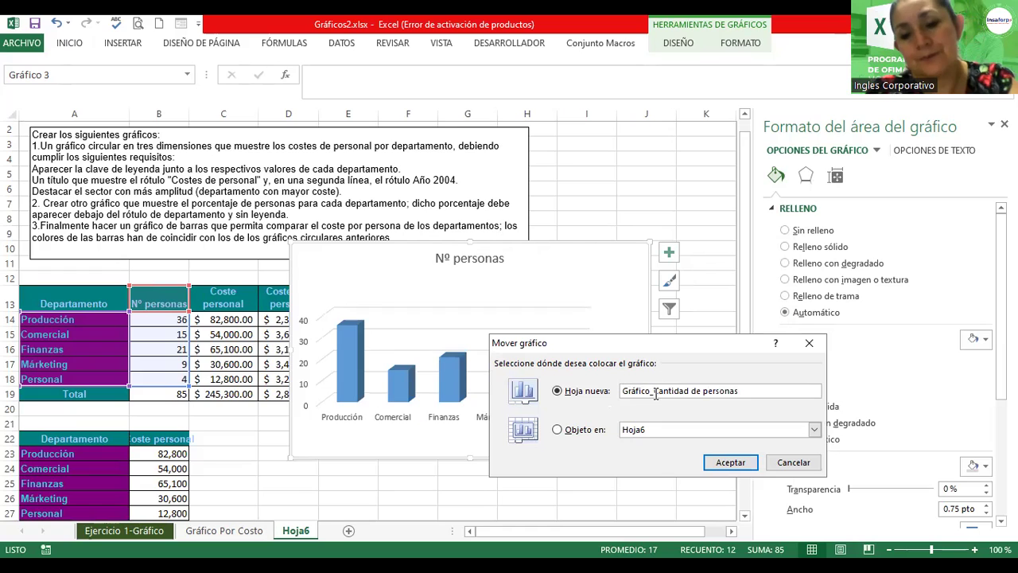
{"action": "left_click", "coordinate": [710, 464]}
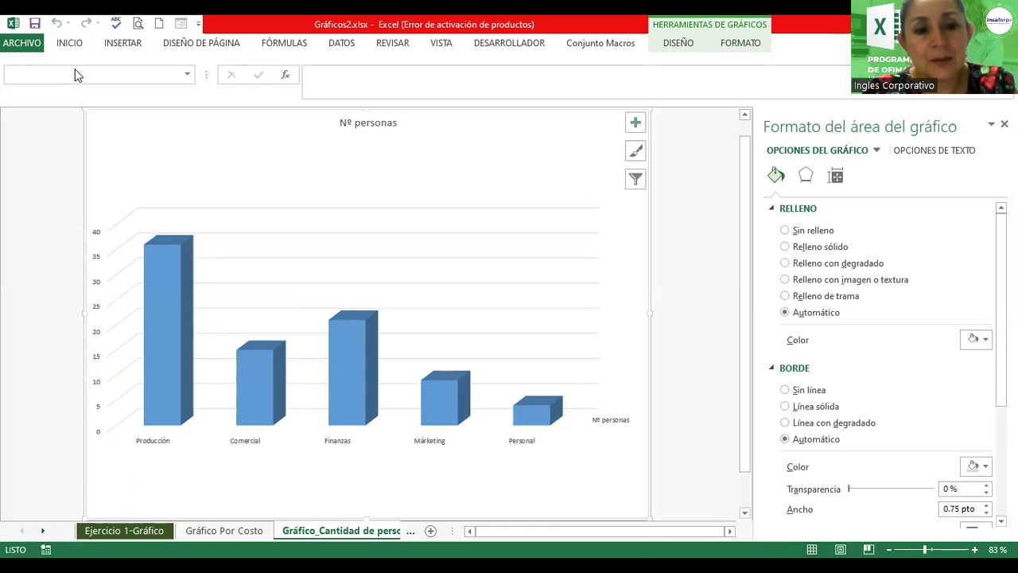
{"action": "left_click", "coordinate": [179, 240]}
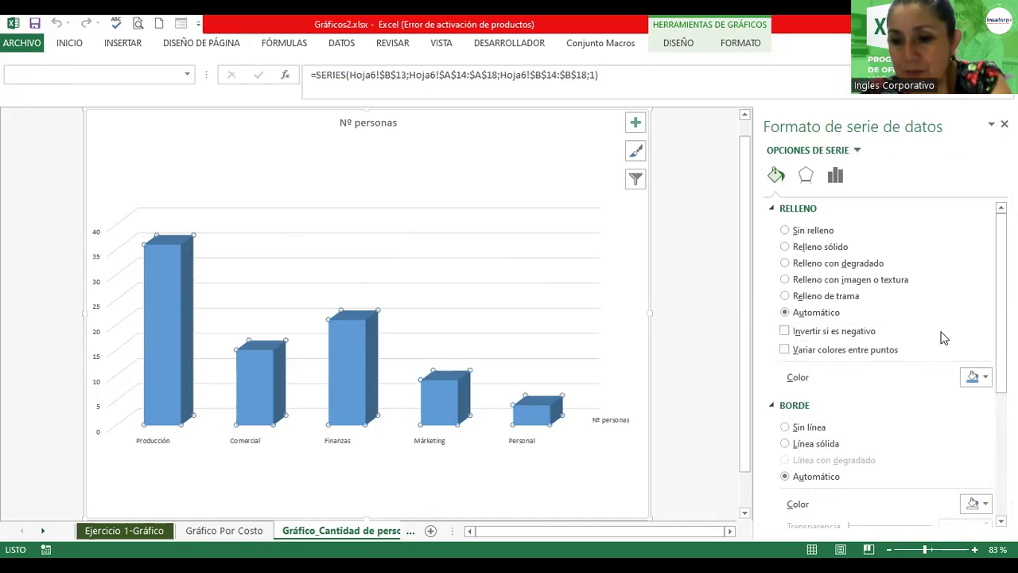
{"action": "left_click_drag", "start_coordinate": [1001, 302], "coordinate": [1001, 402]}
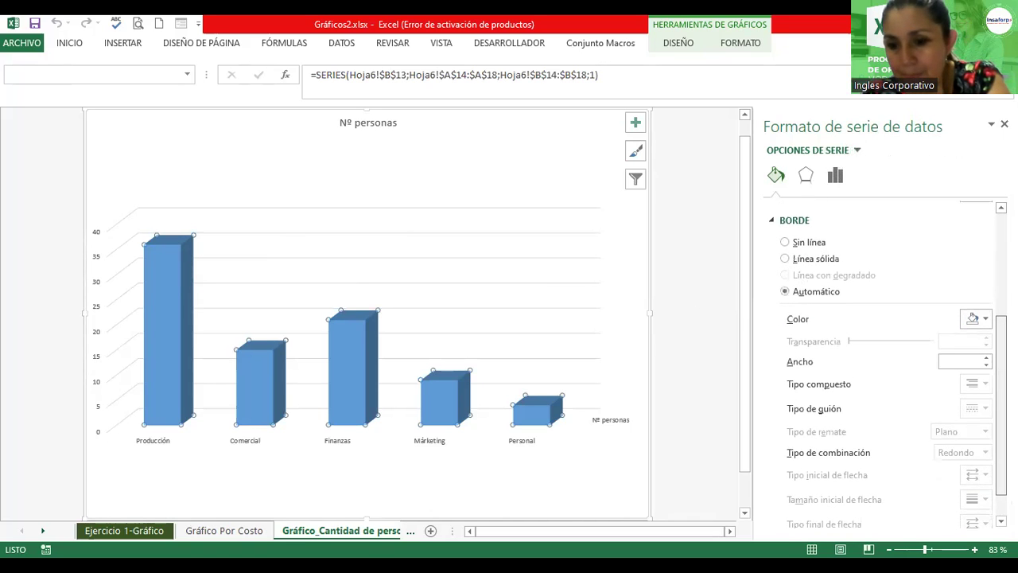
{"action": "scroll", "coordinate": [882, 365], "scroll_direction": "up", "scroll_amount": 3}
{"action": "scroll", "coordinate": [883, 366], "scroll_direction": "up", "scroll_amount": 2}
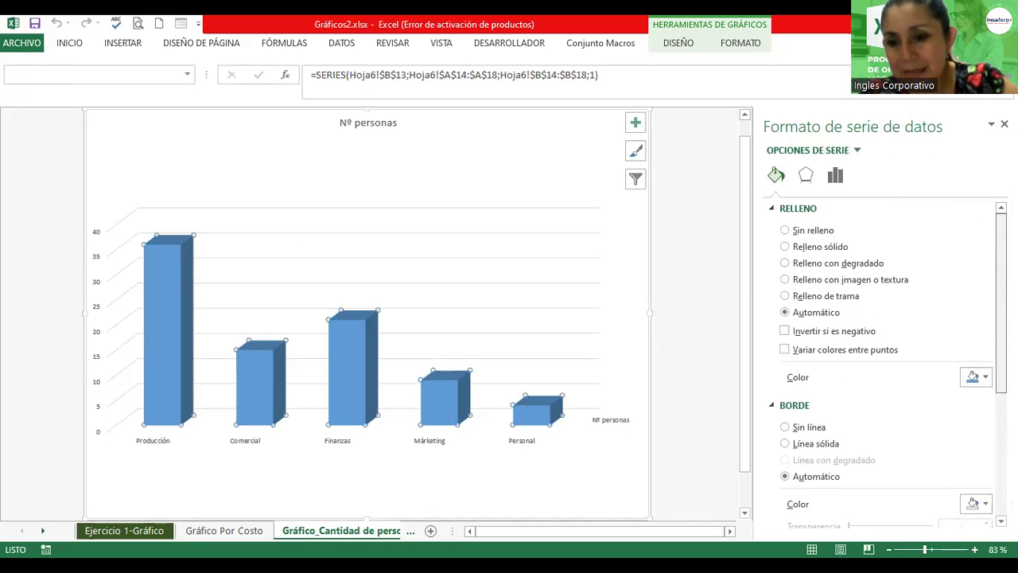
{"action": "left_click", "coordinate": [802, 179]}
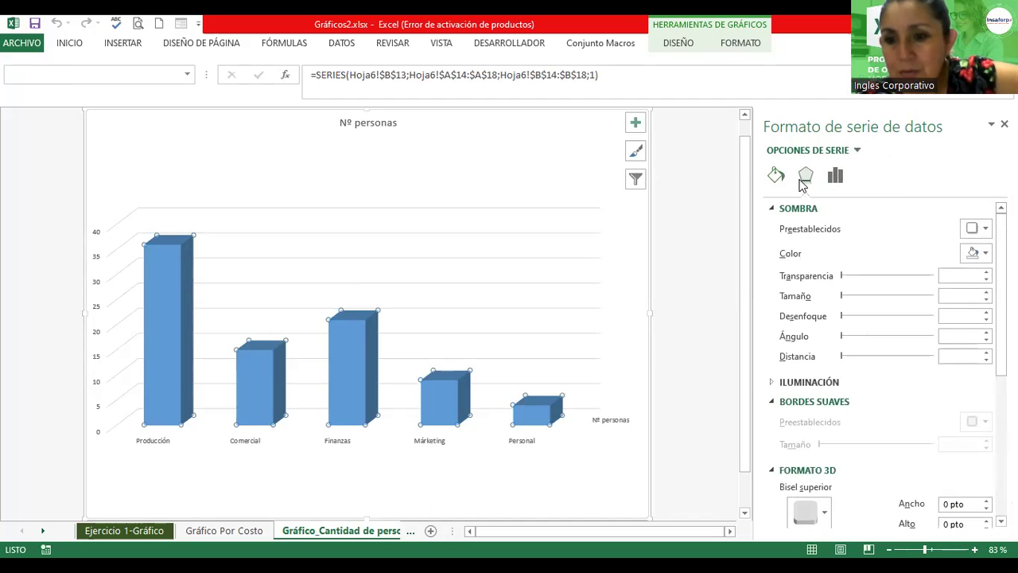
{"action": "left_click", "coordinate": [837, 177]}
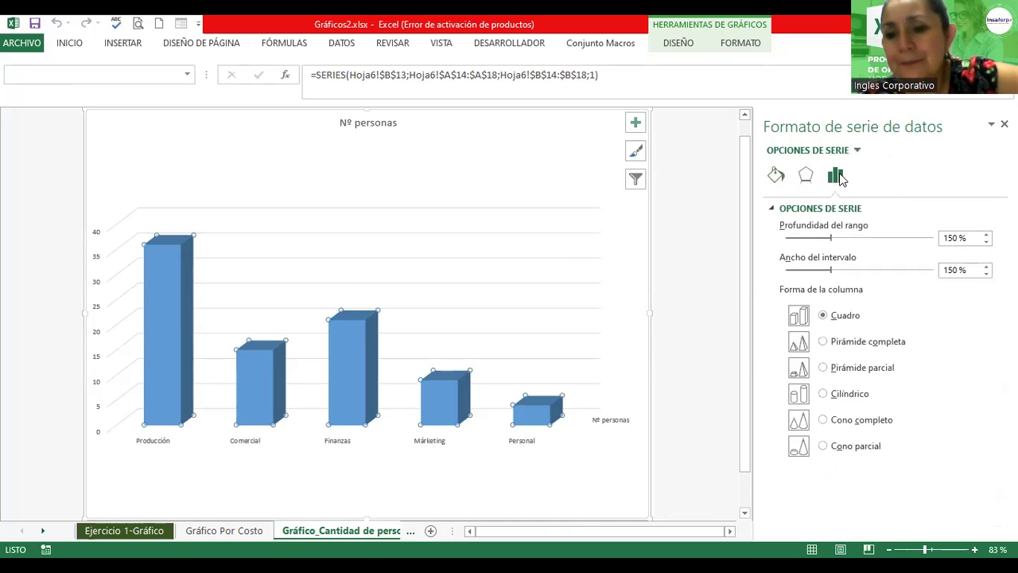
{"action": "left_click", "coordinate": [771, 177]}
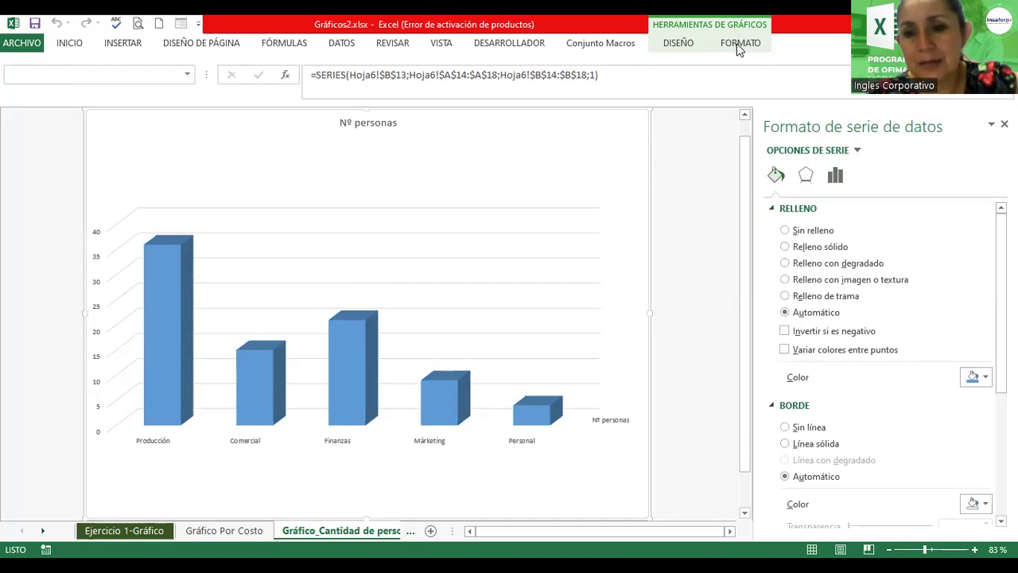
{"action": "left_click", "coordinate": [678, 45]}
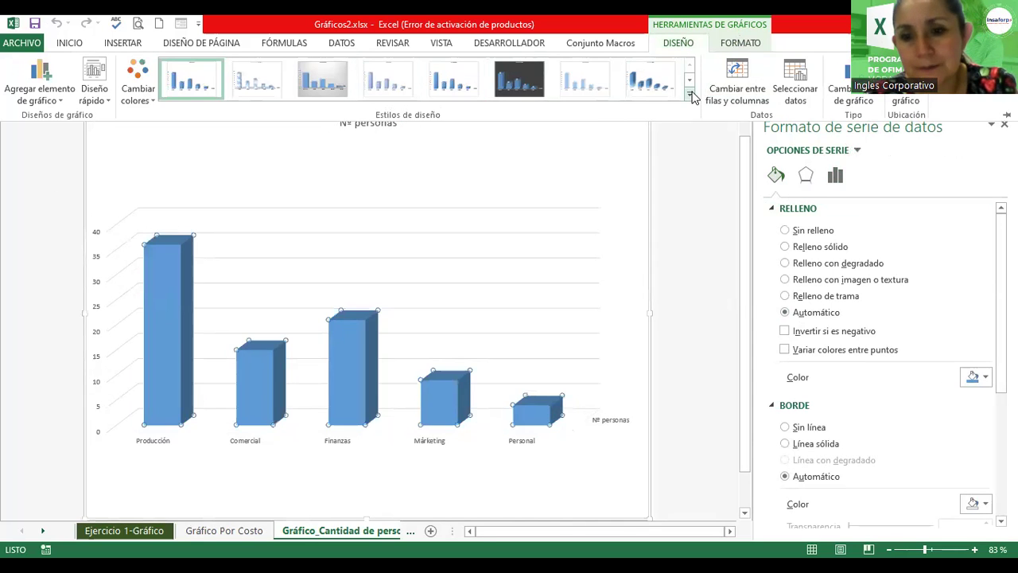
Step: Apply a new chart style and add data labels to the columns
{"action": "left_click", "coordinate": [690, 94]}
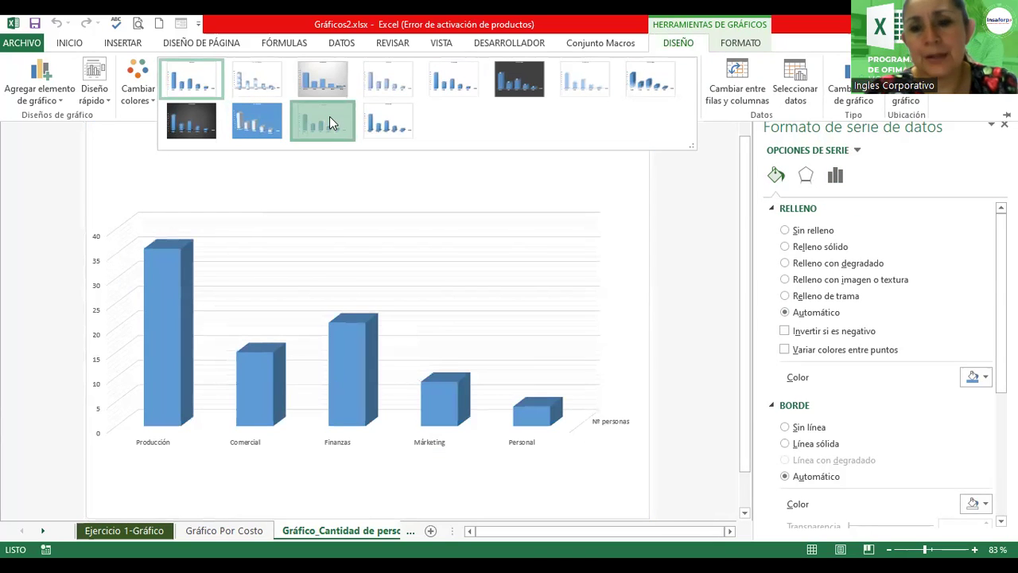
{"action": "left_click", "coordinate": [330, 116]}
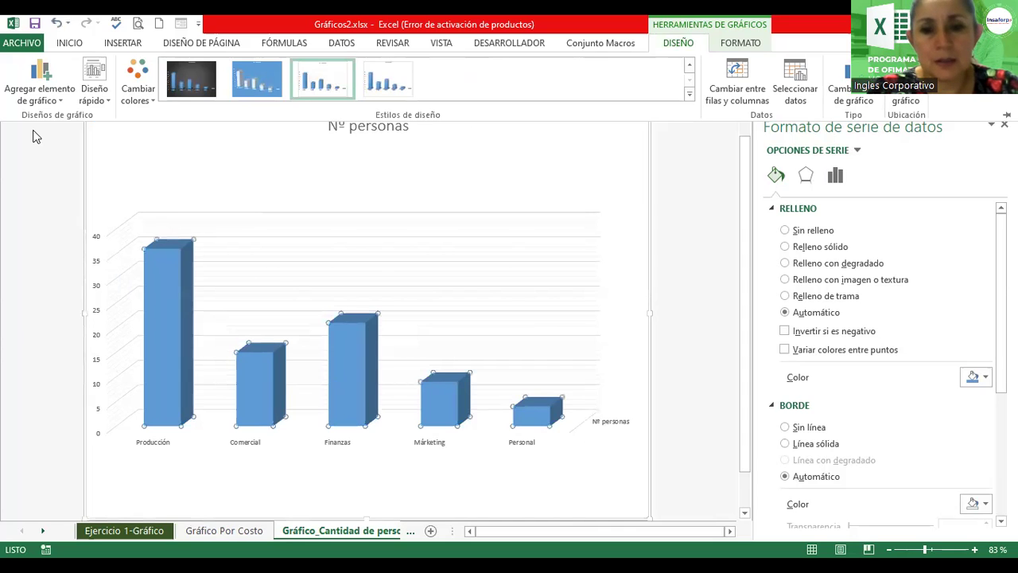
{"action": "left_click", "coordinate": [641, 128]}
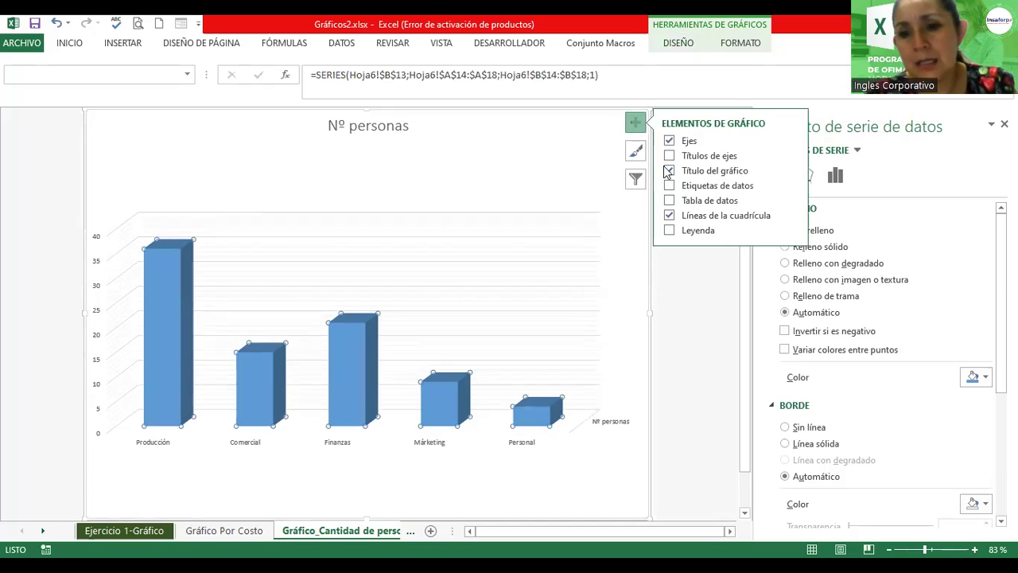
{"action": "left_click", "coordinate": [791, 174]}
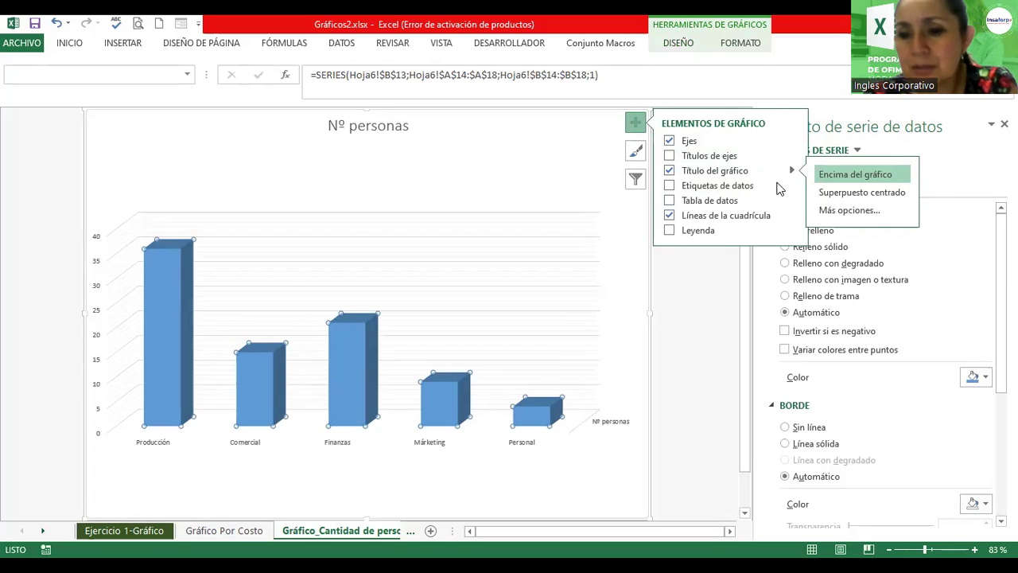
{"action": "left_click", "coordinate": [671, 191]}
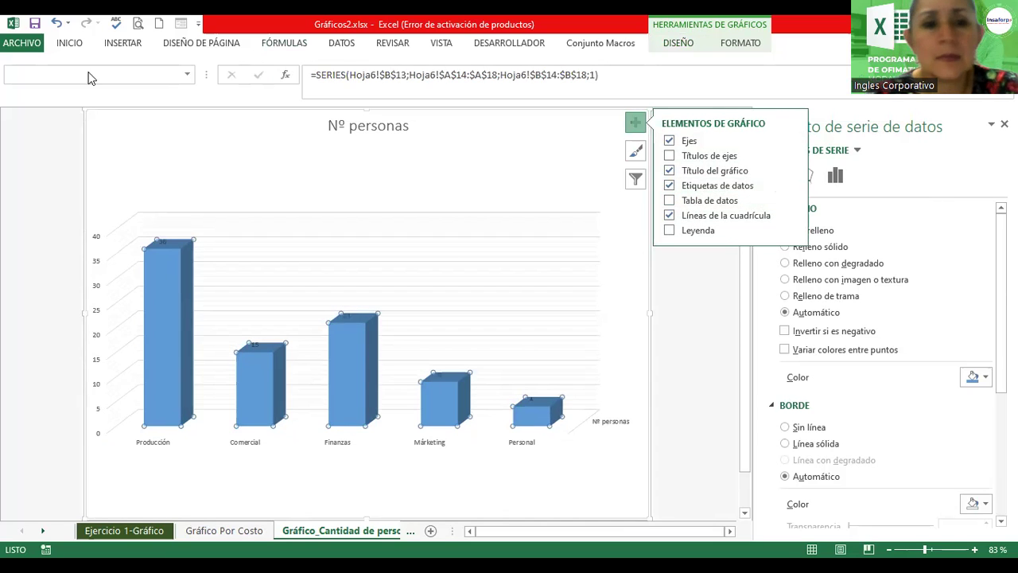
Step: Enlarge the headcount data labels to 36 pt
{"action": "left_click", "coordinate": [70, 43]}
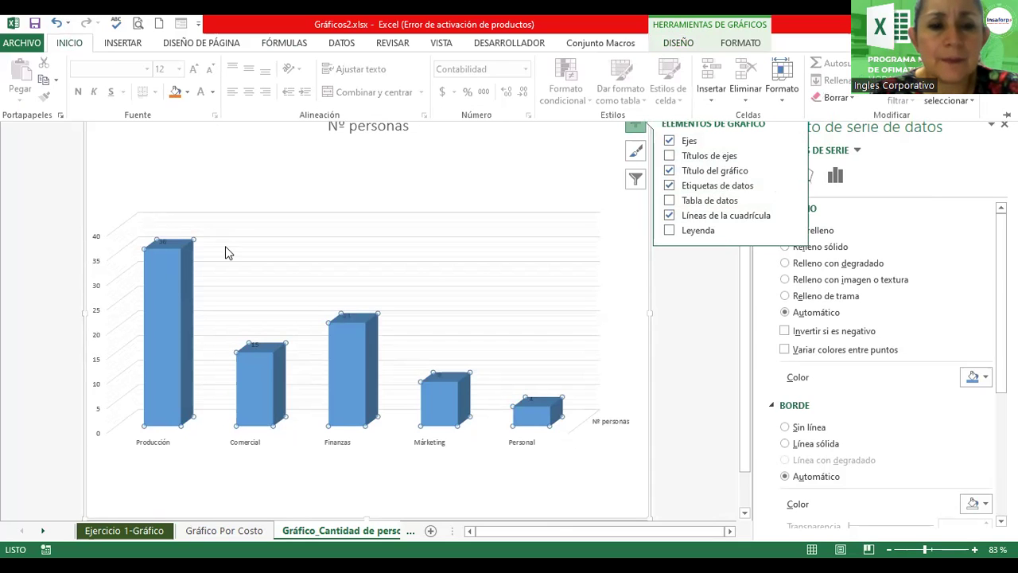
{"action": "left_click", "coordinate": [163, 240]}
{"action": "left_click", "coordinate": [163, 241]}
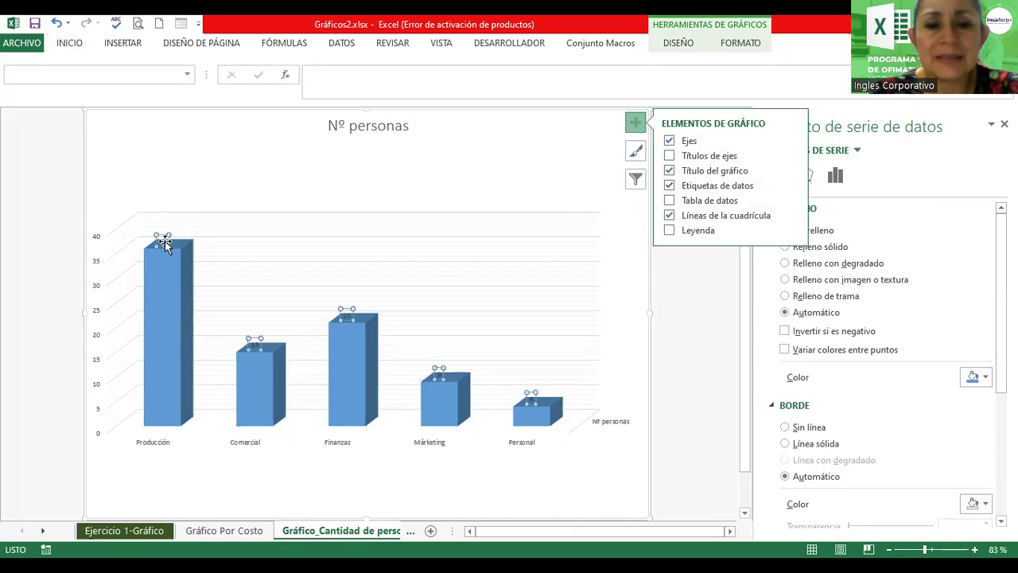
{"action": "left_click", "coordinate": [69, 44]}
{"action": "left_click", "coordinate": [195, 70]}
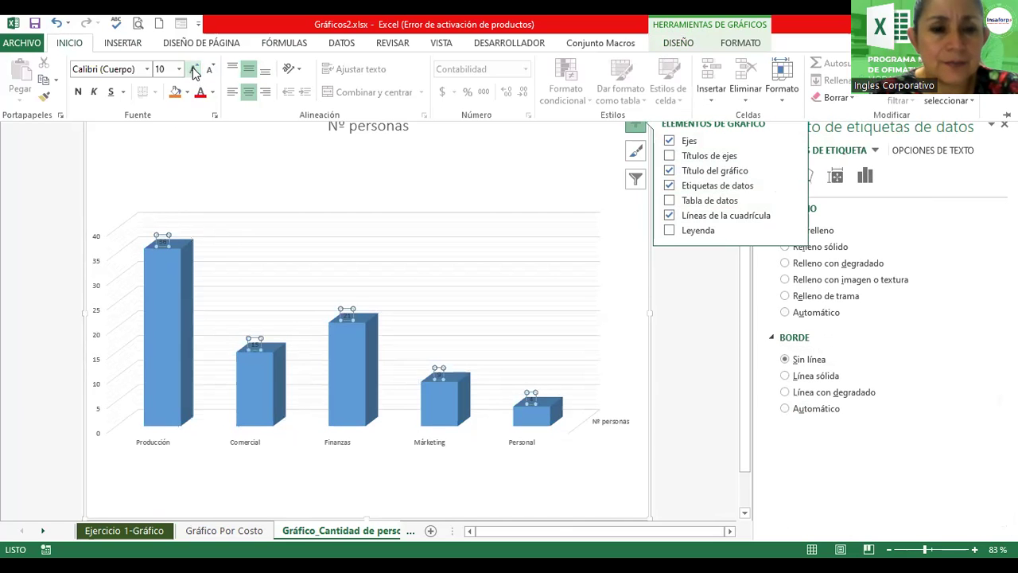
{"action": "left_click", "coordinate": [195, 70]}
{"action": "left_click", "coordinate": [195, 70]}
{"action": "left_click", "coordinate": [195, 70]}
{"action": "left_click", "coordinate": [195, 70]}
{"action": "left_click", "coordinate": [194, 70]}
{"action": "left_click", "coordinate": [195, 70]}
{"action": "left_click", "coordinate": [194, 70]}
{"action": "left_click", "coordinate": [194, 70]}
{"action": "left_click", "coordinate": [195, 70]}
{"action": "left_click", "coordinate": [195, 70]}
{"action": "left_click", "coordinate": [195, 70]}
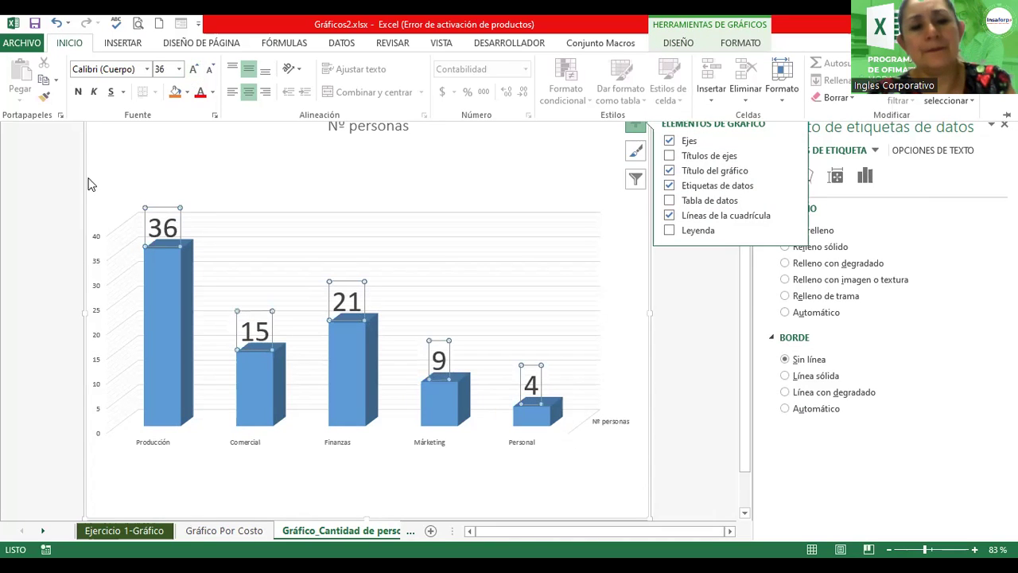
{"action": "left_click", "coordinate": [60, 289]}
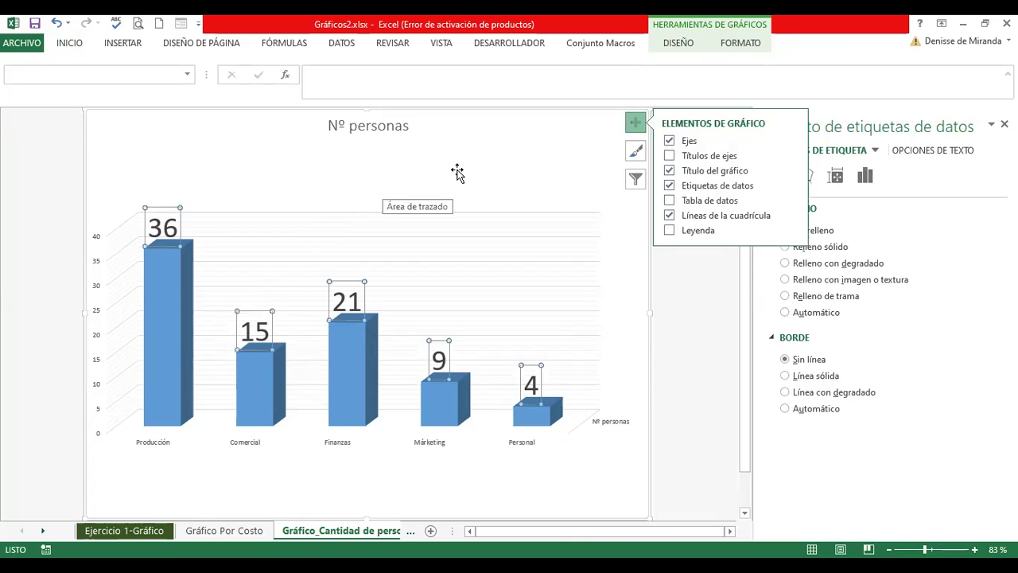
Step: Apply the yellow monochrome colour scheme to the columns
{"action": "left_click", "coordinate": [664, 43]}
{"action": "left_click", "coordinate": [137, 97]}
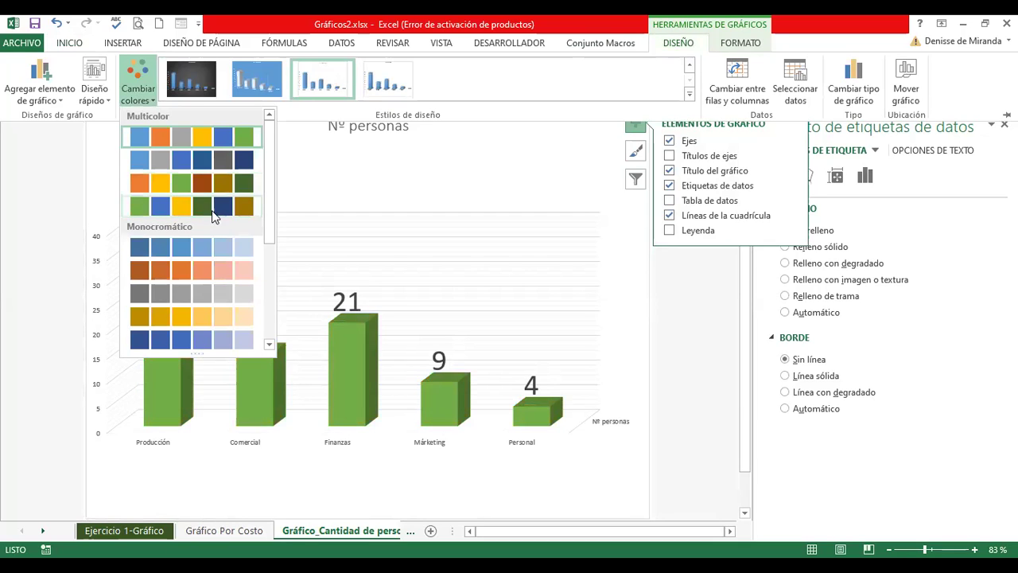
{"action": "left_click", "coordinate": [186, 316]}
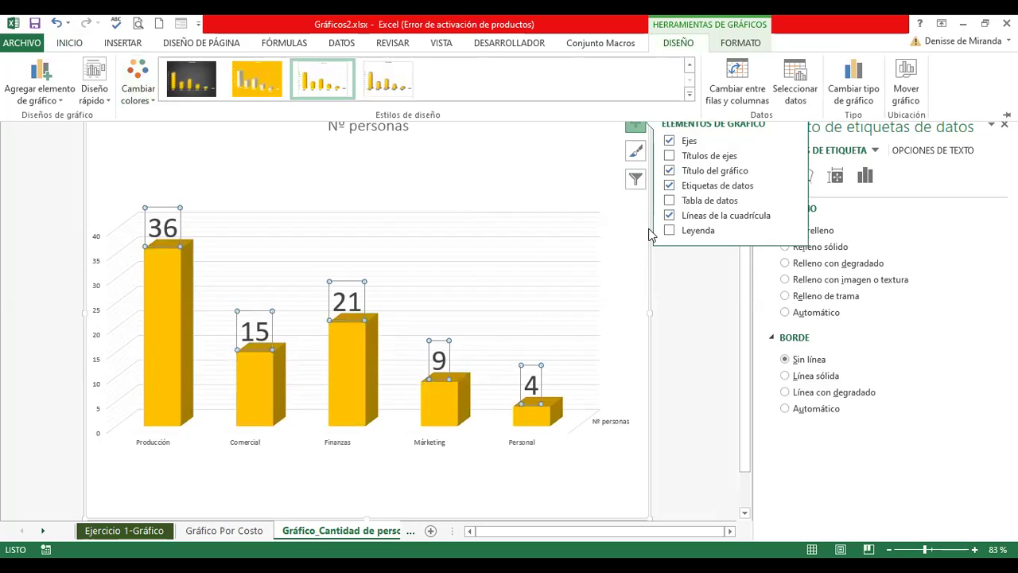
Step: Give the data labels a solid-line border in their formatting pane
{"action": "left_click", "coordinate": [772, 188]}
{"action": "left_click", "coordinate": [792, 185]}
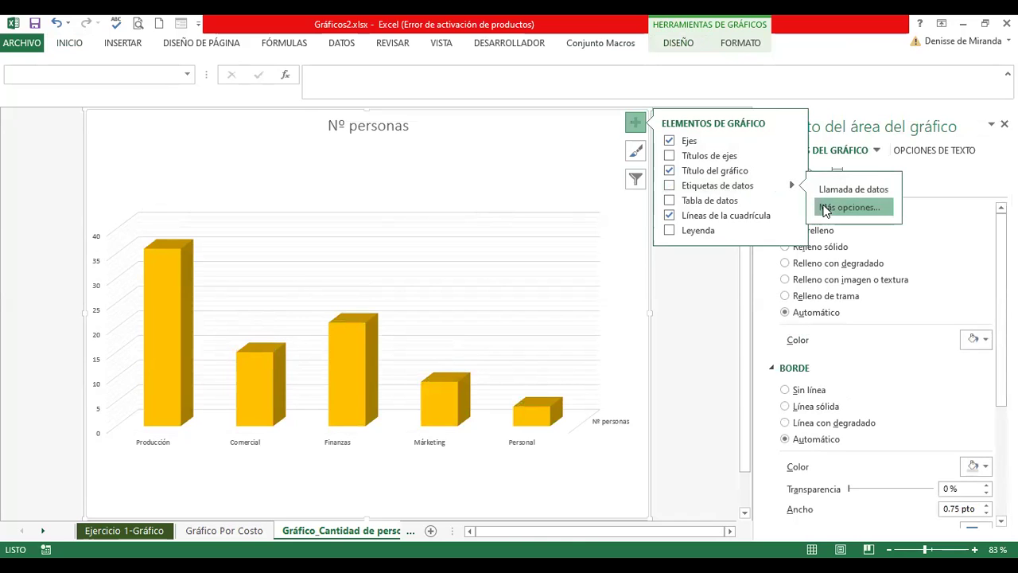
{"action": "left_click", "coordinate": [825, 208]}
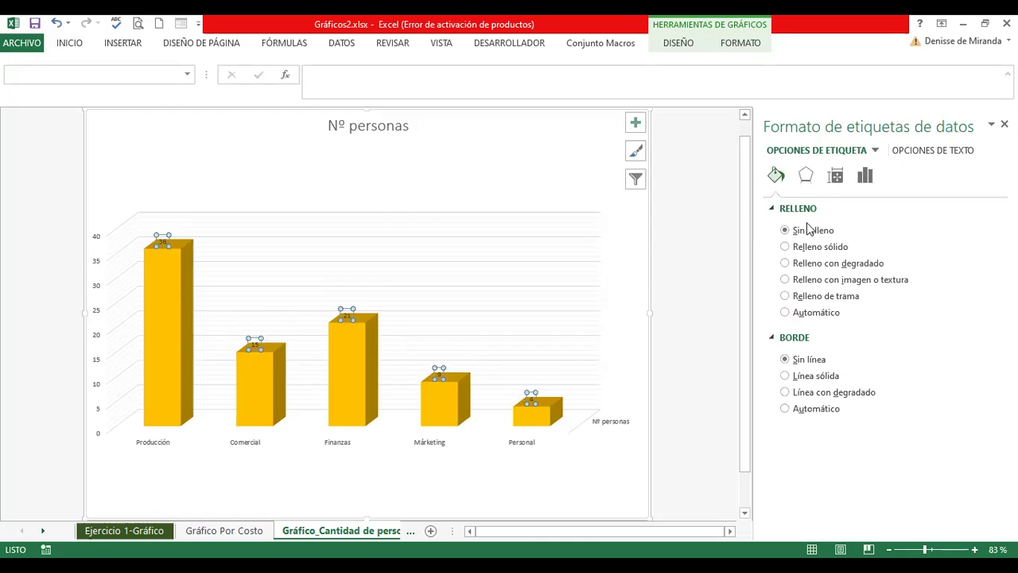
{"action": "left_click", "coordinate": [834, 177]}
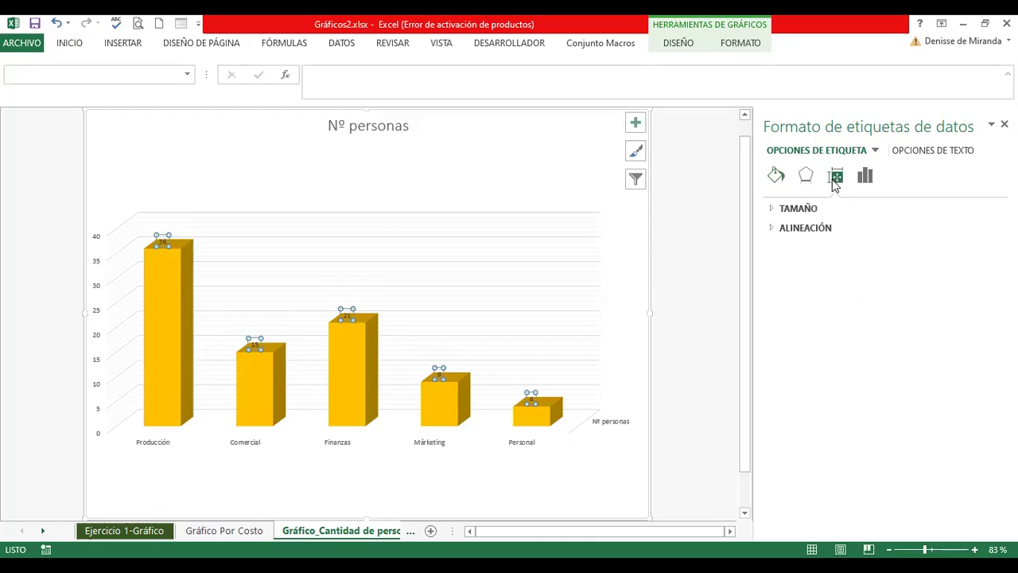
{"action": "left_click", "coordinate": [774, 209]}
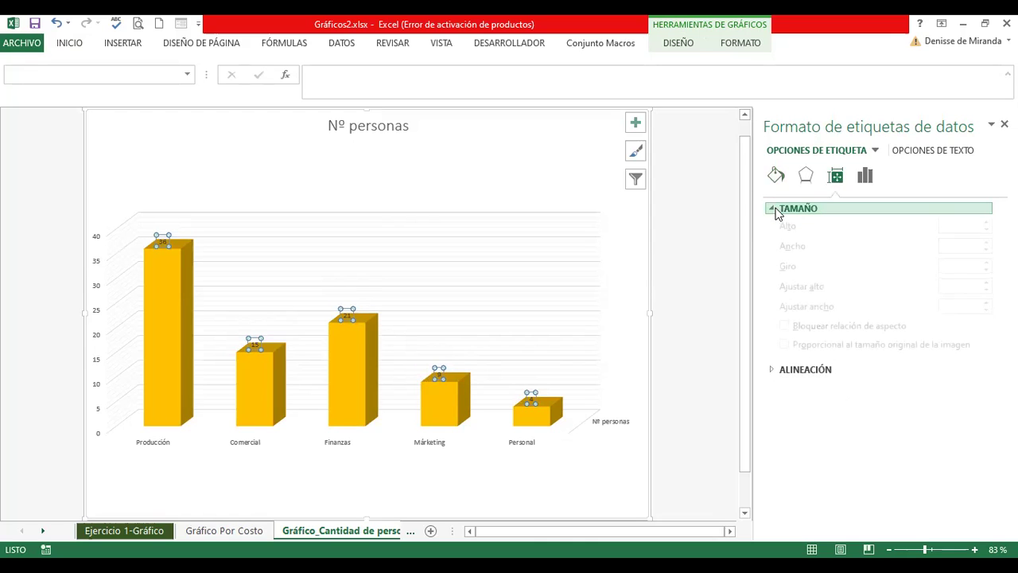
{"action": "left_click", "coordinate": [771, 371]}
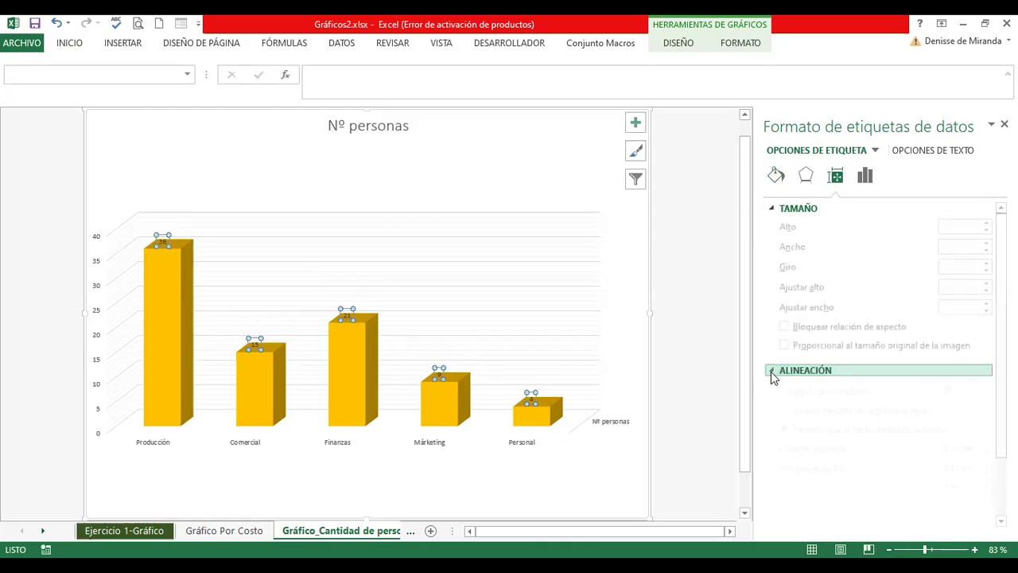
{"action": "left_click", "coordinate": [805, 176]}
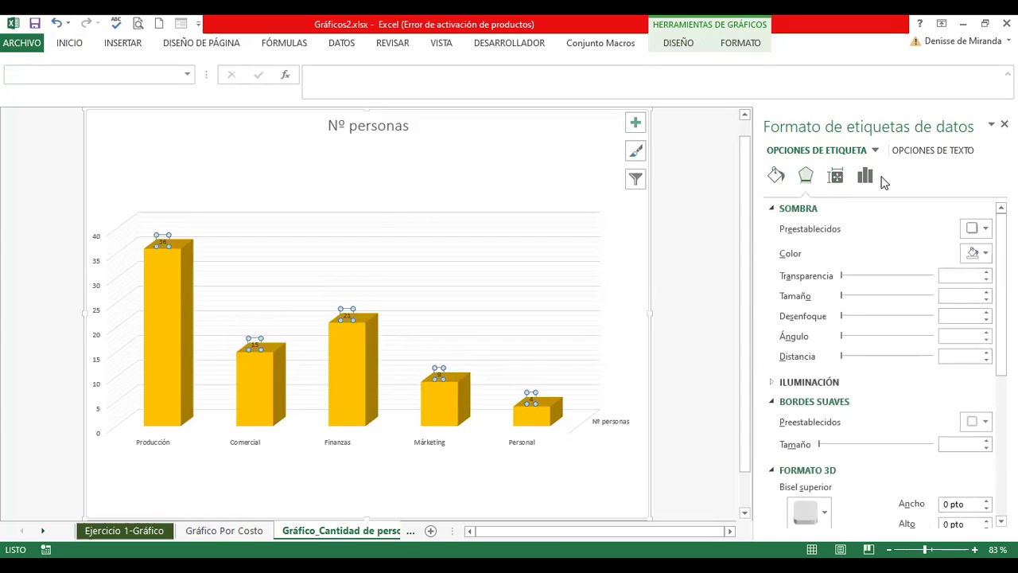
{"action": "left_click", "coordinate": [775, 176]}
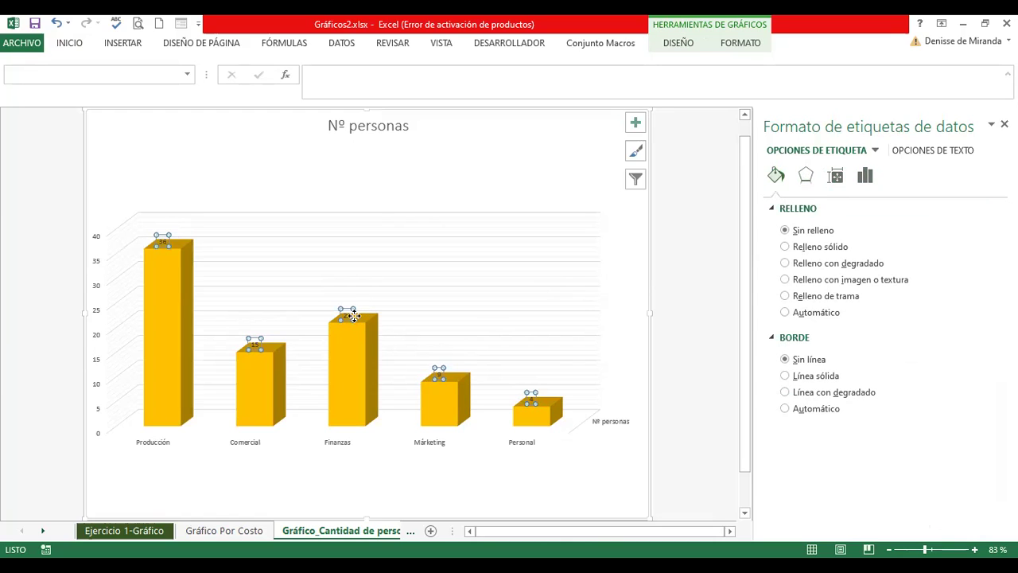
{"action": "left_click", "coordinate": [785, 408]}
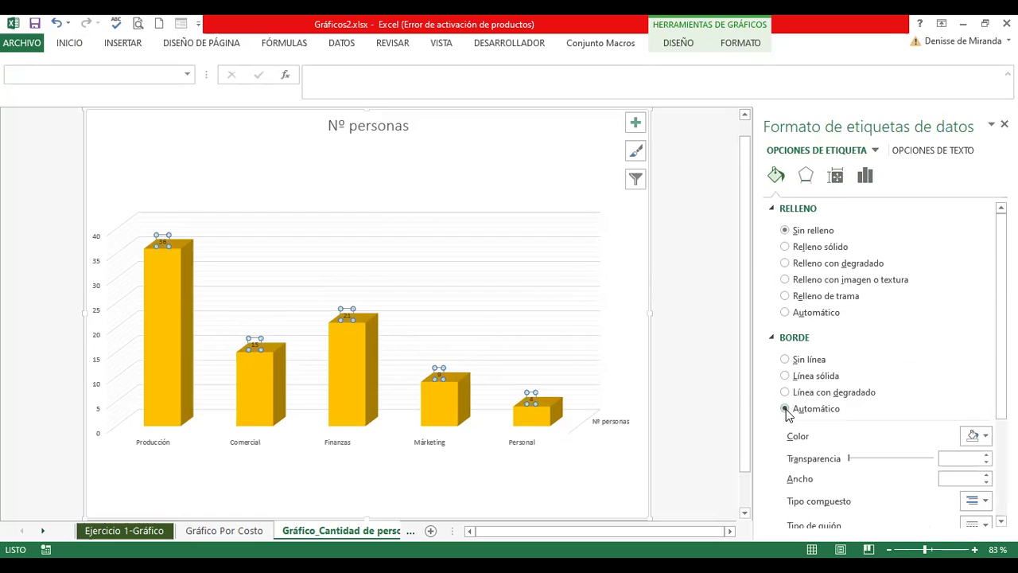
{"action": "left_click", "coordinate": [785, 376]}
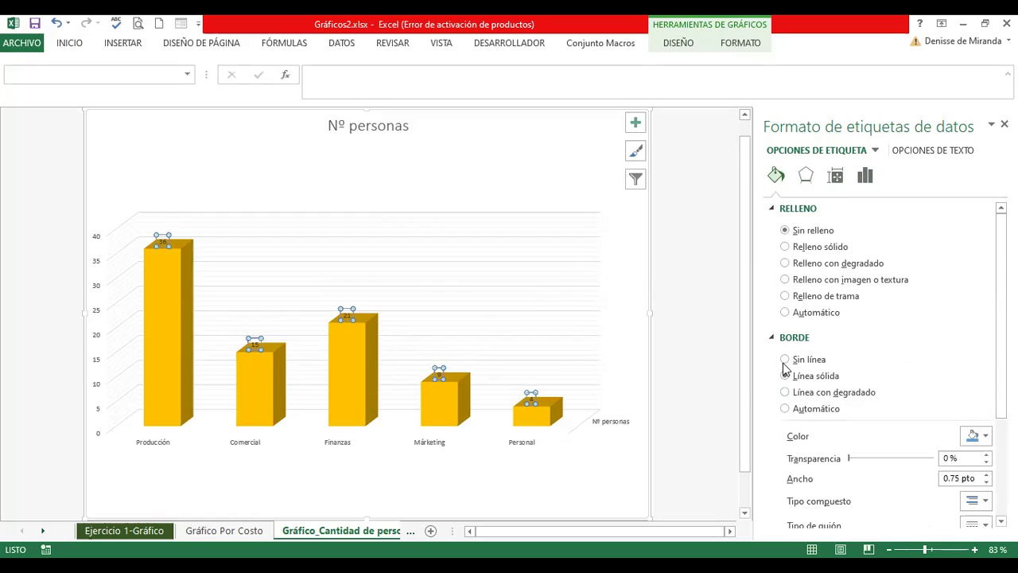
Step: Set the data label text size to 16 pt
{"action": "left_click", "coordinate": [63, 48]}
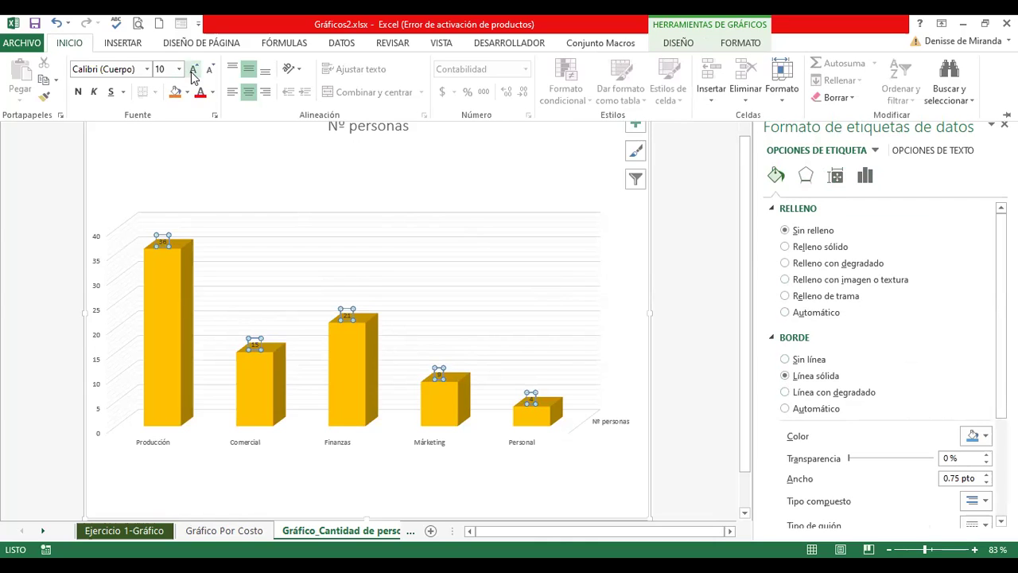
{"action": "left_click", "coordinate": [193, 70]}
{"action": "left_click", "coordinate": [194, 70]}
{"action": "left_click", "coordinate": [194, 70]}
{"action": "left_click", "coordinate": [193, 70]}
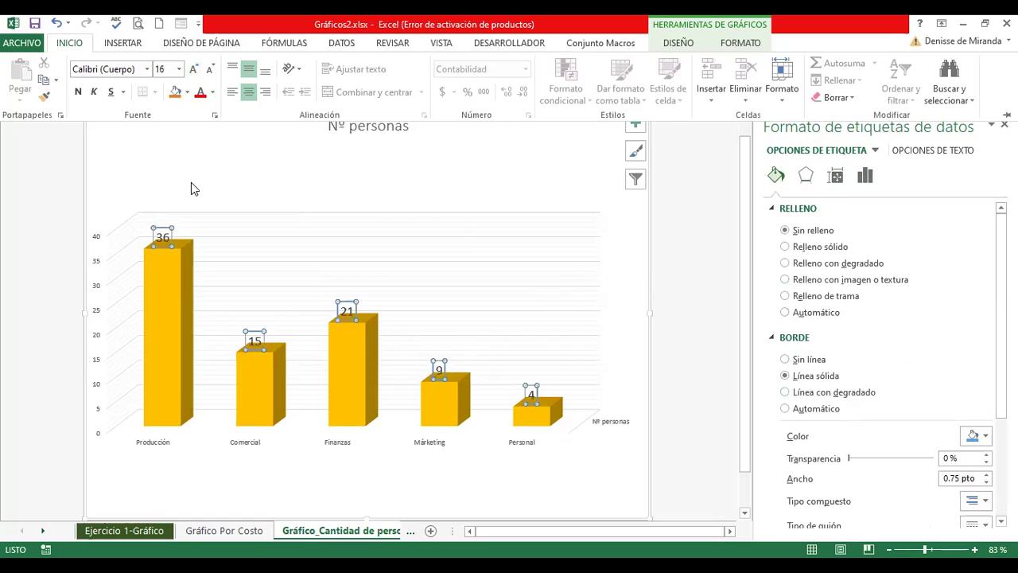
Step: Replace the 'Nº personas' title with 'Gráfico de Personas por Departamento', fixing a typo
{"action": "left_click", "coordinate": [34, 193]}
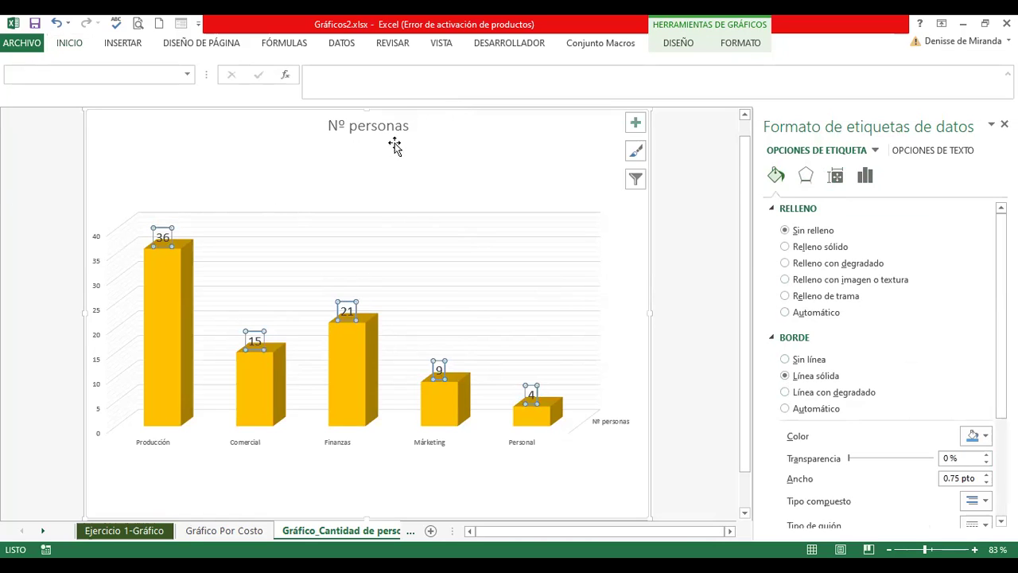
{"action": "left_click", "coordinate": [394, 127]}
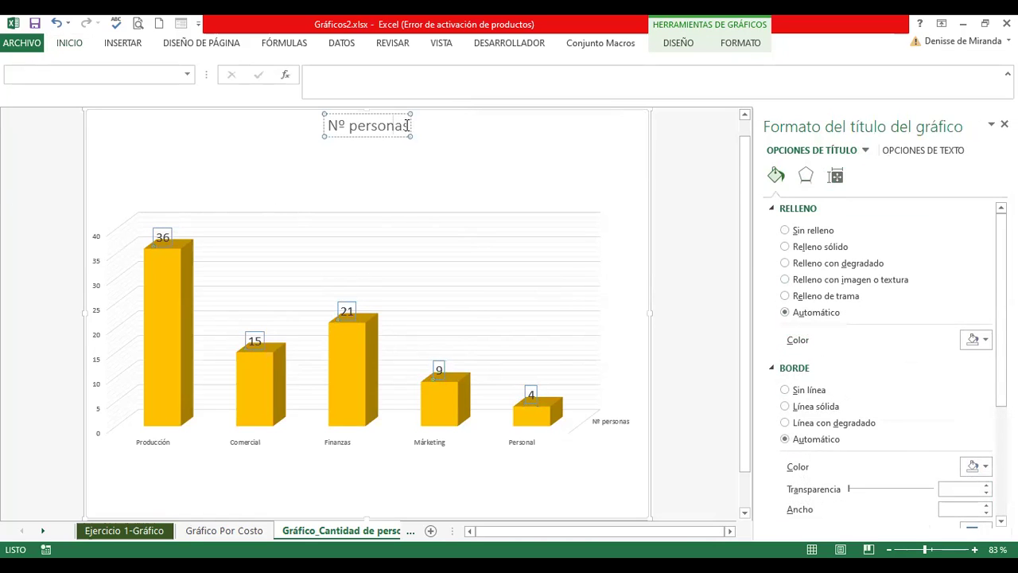
{"action": "left_click_drag", "start_coordinate": [409, 126], "coordinate": [325, 129]}
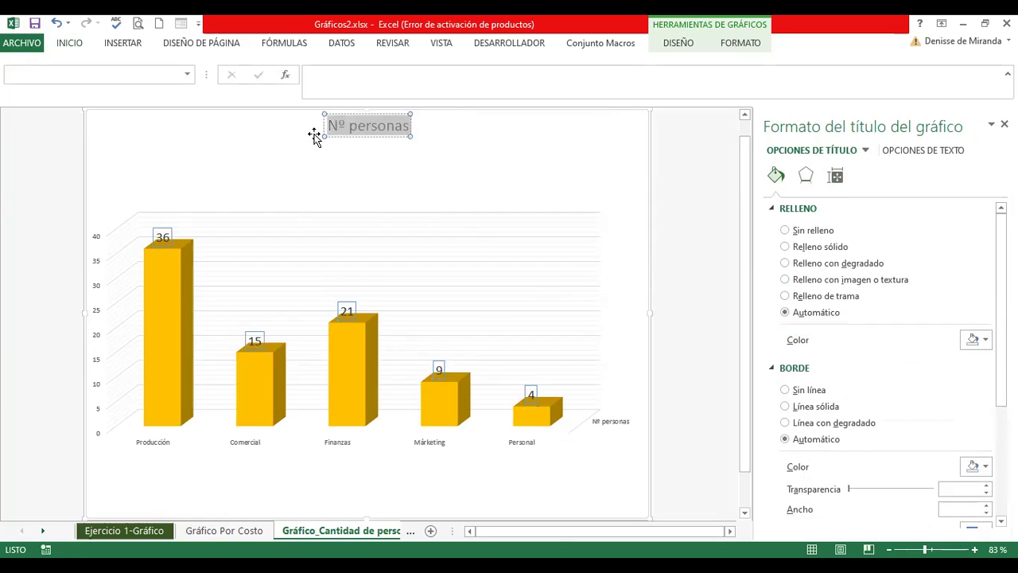
{"action": "left_click", "coordinate": [315, 136]}
{"action": "type", "text": "Grá"}
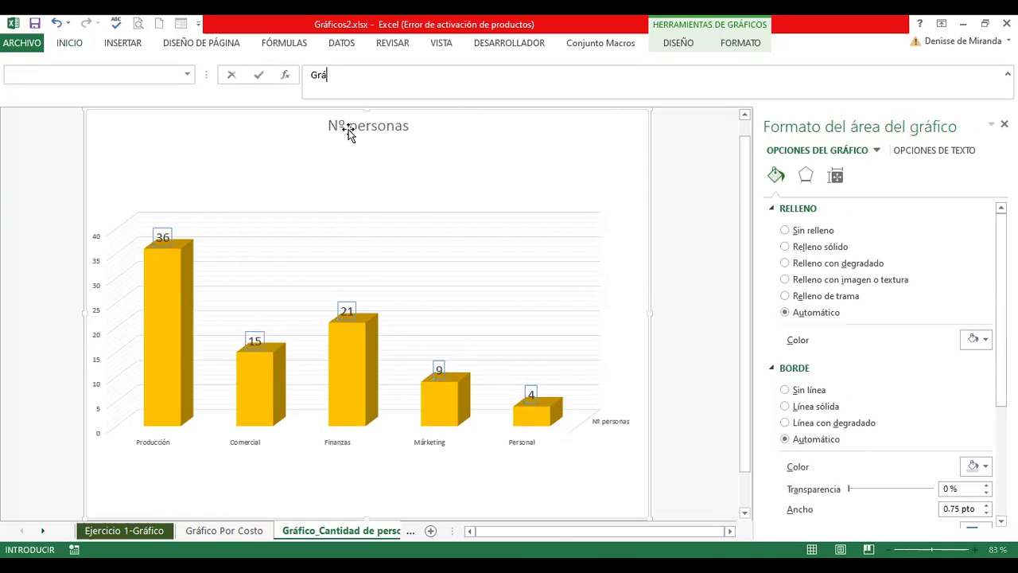
{"action": "left_click", "coordinate": [363, 127]}
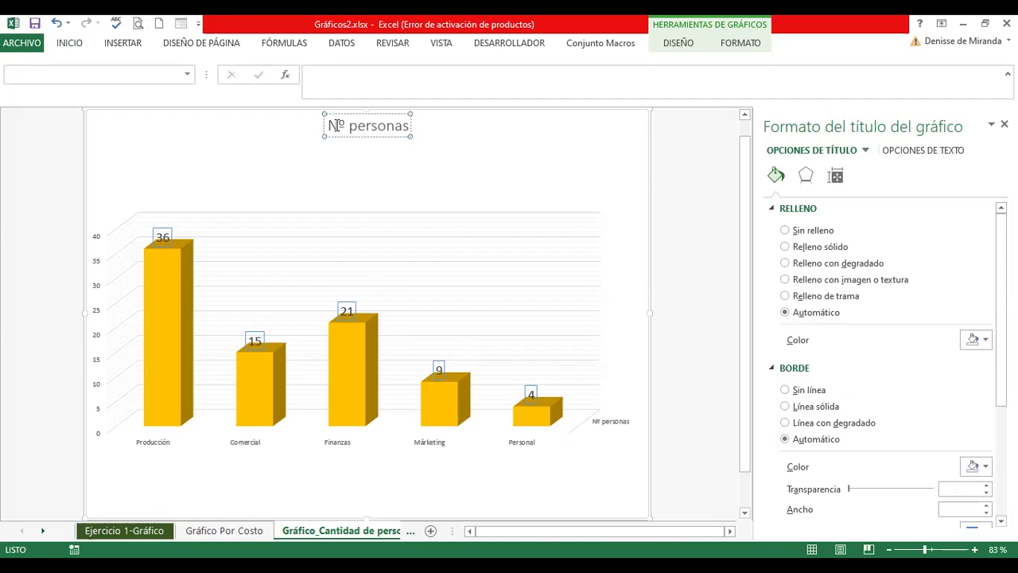
{"action": "left_click_drag", "start_coordinate": [329, 126], "coordinate": [405, 130]}
{"action": "type", "text": "Gráfico de "}
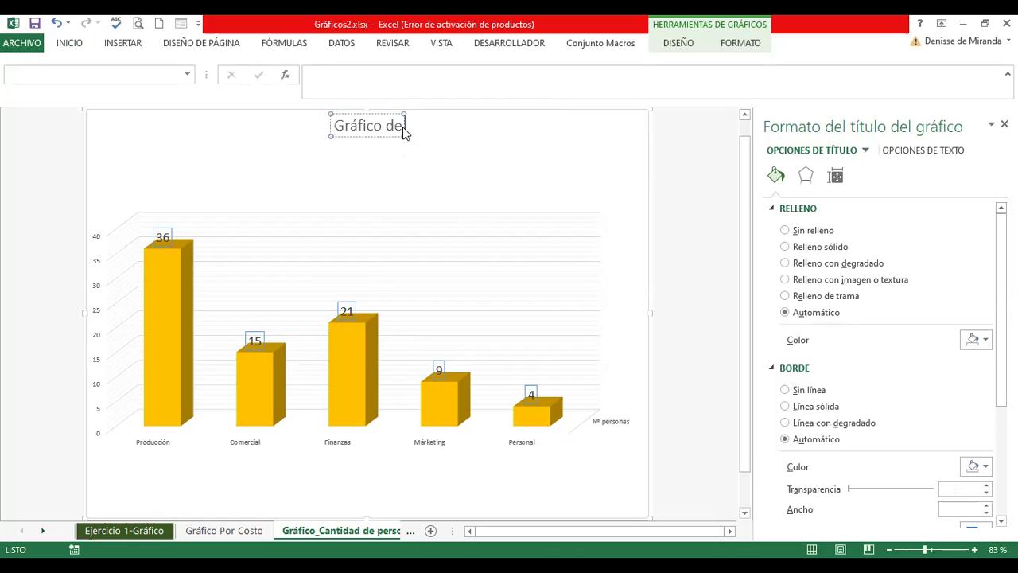
{"action": "type", "text": "Procdu"}
{"action": "key", "text": "BackSpace"}
{"action": "key", "text": "BackSpace"}
{"action": "key", "text": "BackSpace"}
{"action": "key", "text": "BackSpace"}
{"action": "type", "text": "ersonas por Departamento"}
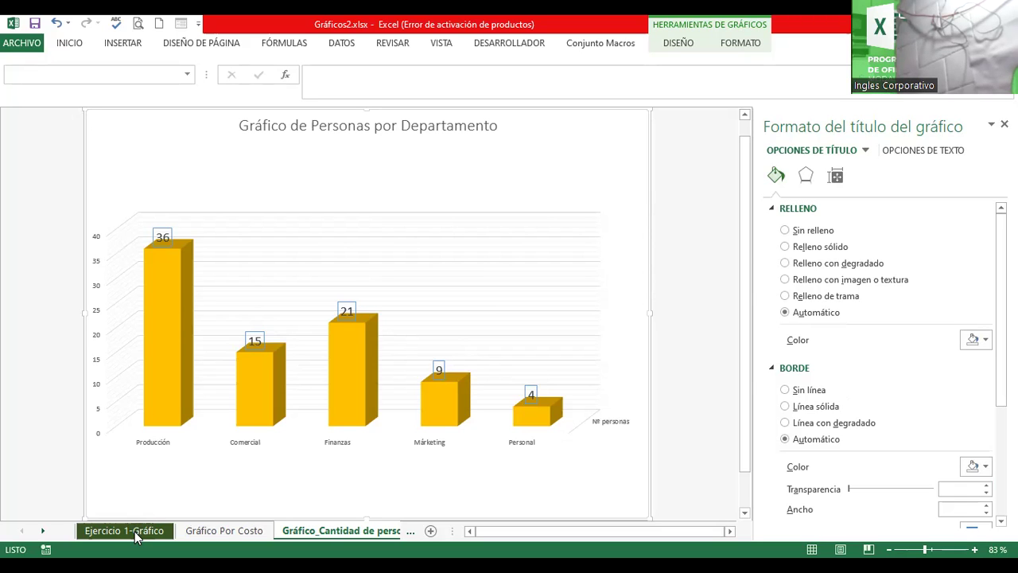
Step: Cycle through the chart sheets, then select the instructions box on Hoja6
{"action": "left_click", "coordinate": [225, 531]}
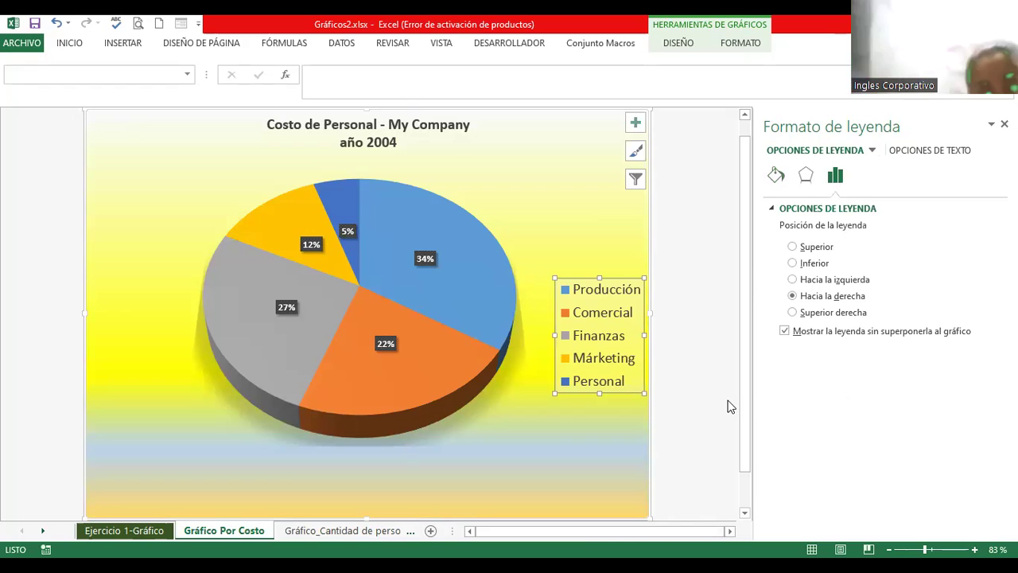
{"action": "left_click", "coordinate": [443, 444]}
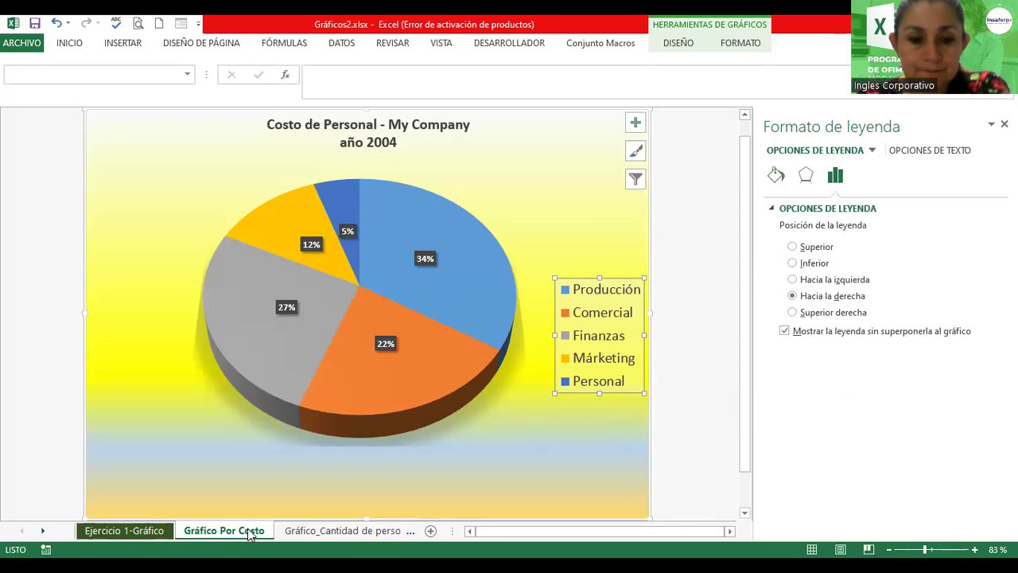
{"action": "left_click", "coordinate": [141, 532]}
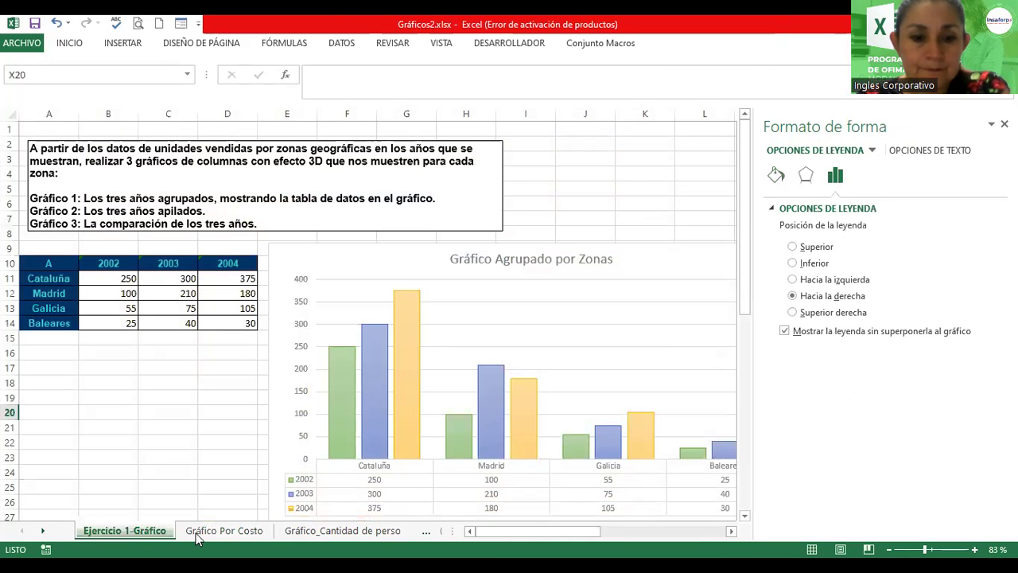
{"action": "left_click", "coordinate": [210, 538]}
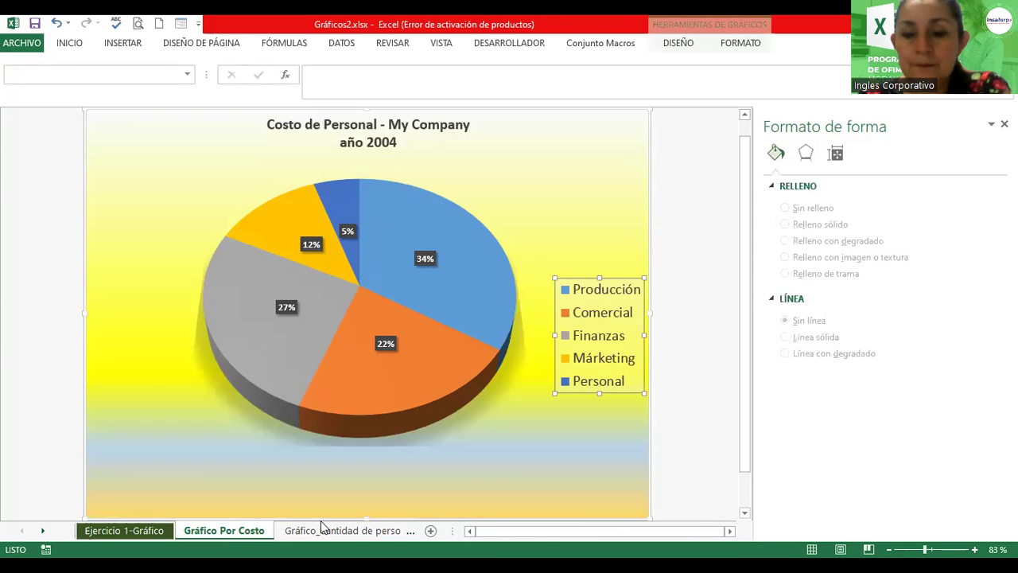
{"action": "left_click", "coordinate": [323, 528]}
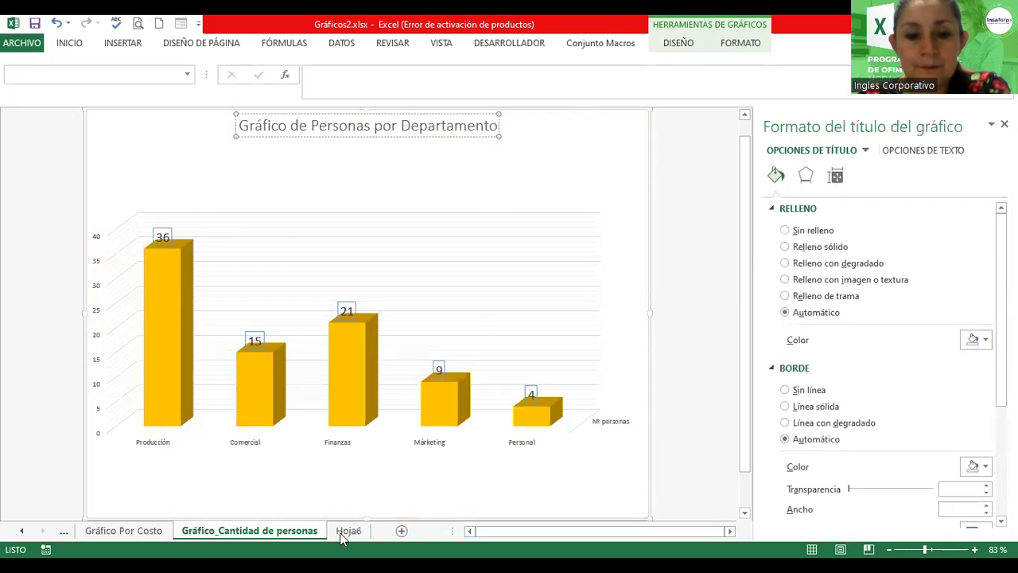
{"action": "left_click", "coordinate": [347, 531]}
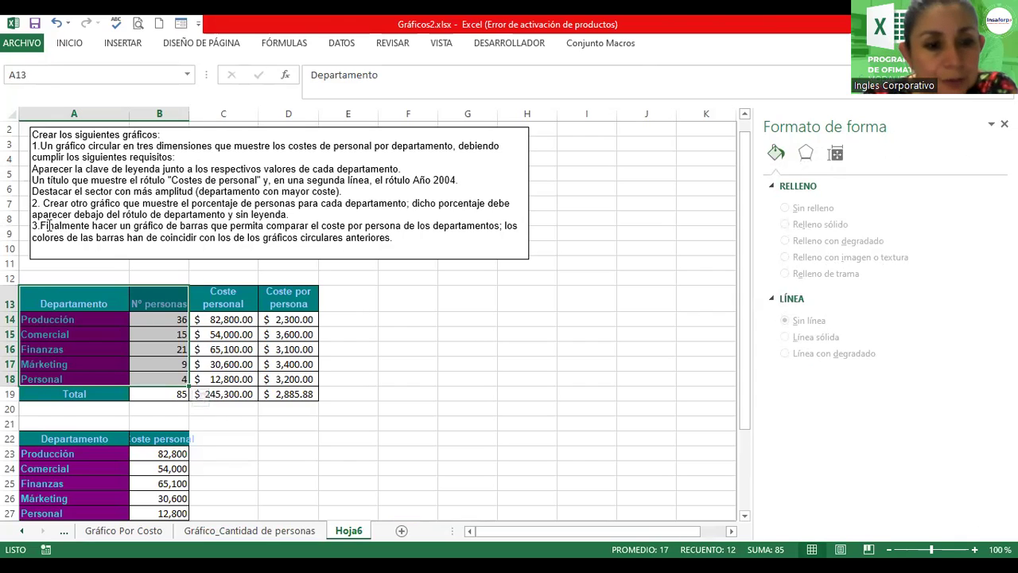
{"action": "left_click", "coordinate": [48, 226]}
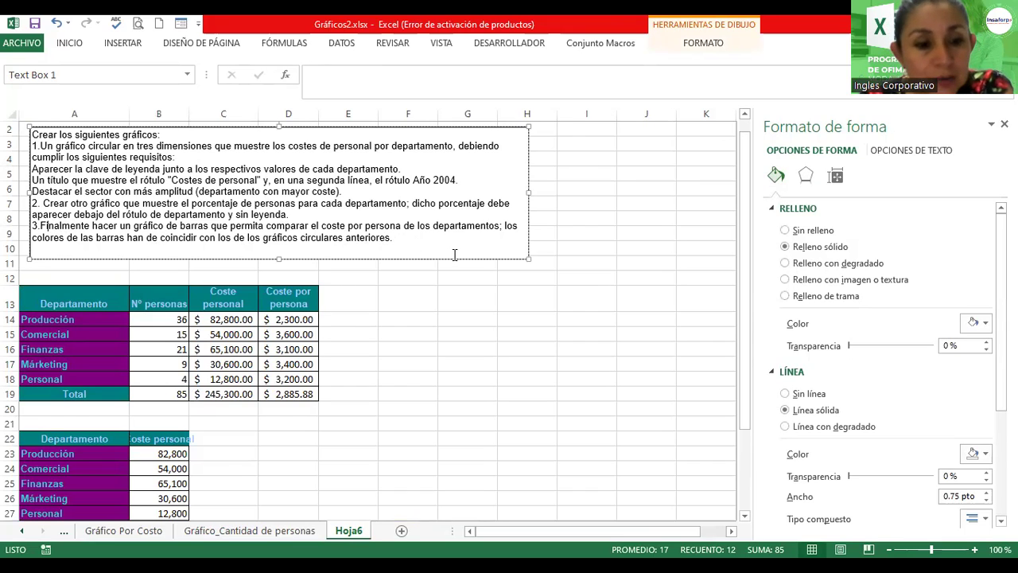
Step: Scroll down and select the Departamento / staff-cost range A22:B27
{"action": "left_click_drag", "start_coordinate": [741, 290], "coordinate": [747, 372]}
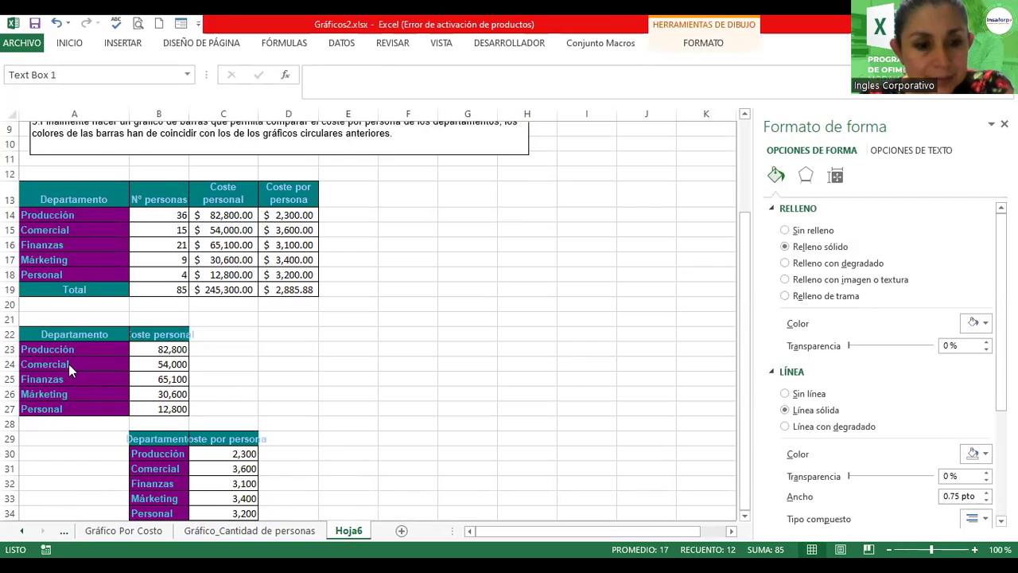
{"action": "left_click", "coordinate": [75, 334]}
{"action": "mouse_move", "coordinate": [75, 334]}
{"action": "left_mouse_down"}
{"action": "mouse_move", "coordinate": [159, 423]}
{"action": "mouse_move", "coordinate": [156, 415]}
{"action": "left_mouse_up"}
{"action": "left_click_drag", "start_coordinate": [72, 334], "coordinate": [171, 409]}
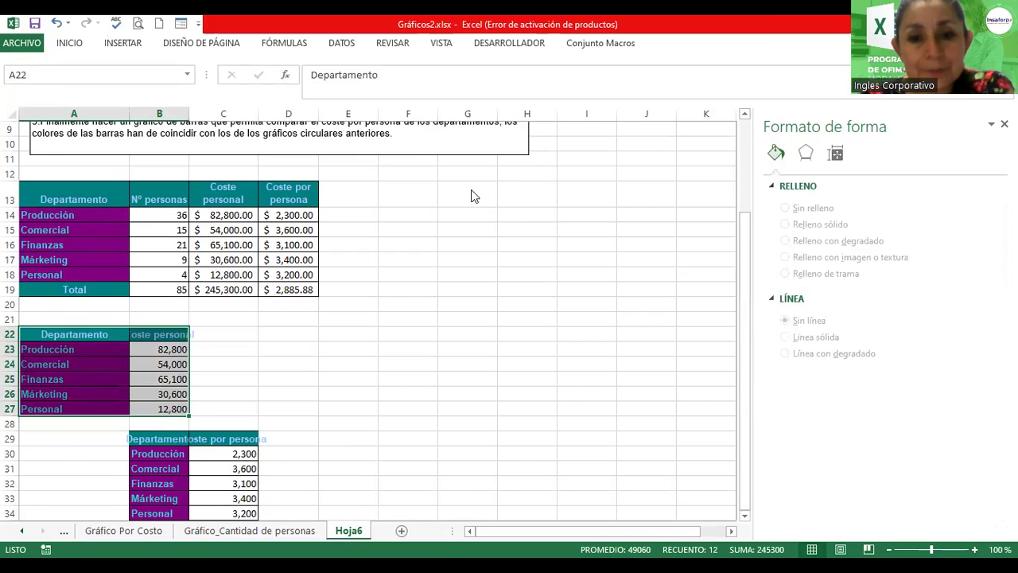
Step: Scroll Hoja6 to view the staff-cost and cost-per-person helper tables
{"action": "left_click_drag", "start_coordinate": [745, 319], "coordinate": [740, 279]}
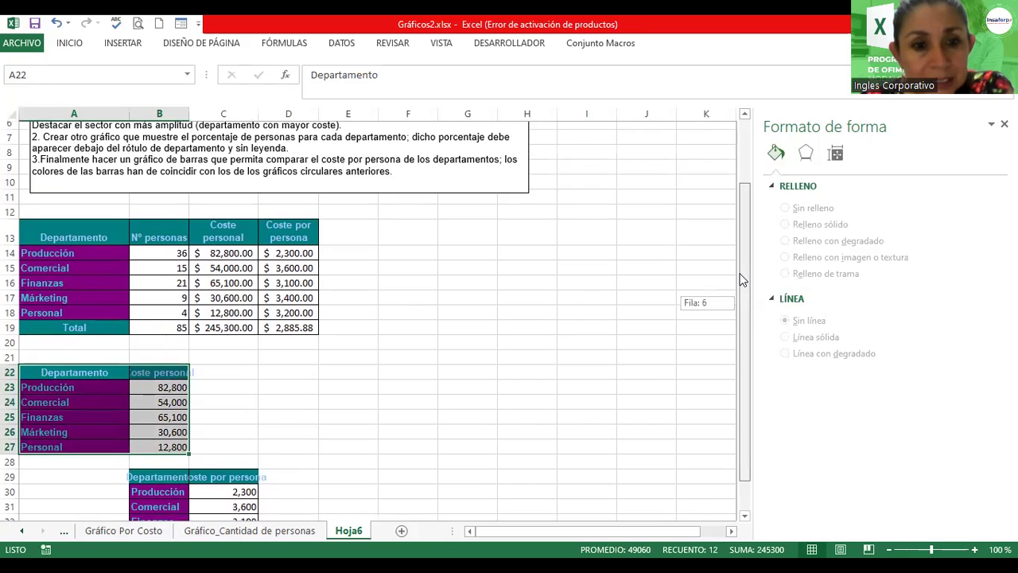
{"action": "left_click_drag", "start_coordinate": [740, 278], "coordinate": [740, 280]}
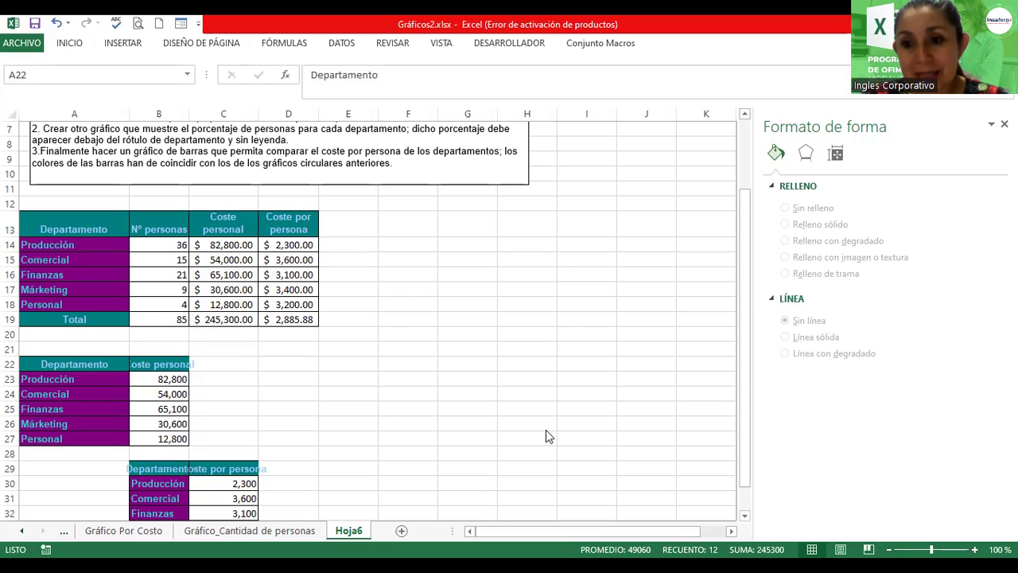
{"action": "key", "text": "ctrl+e"}
{"action": "scroll", "coordinate": [746, 516], "scroll_direction": "down", "scroll_amount": 9}
{"action": "left_click_drag", "start_coordinate": [747, 498], "coordinate": [758, 400]}
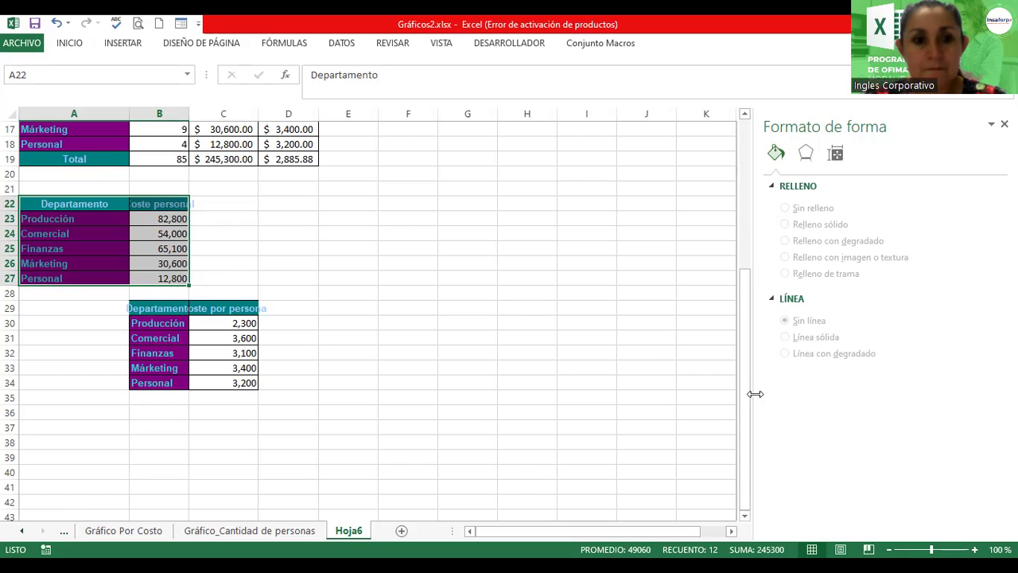
{"action": "left_click", "coordinate": [154, 289]}
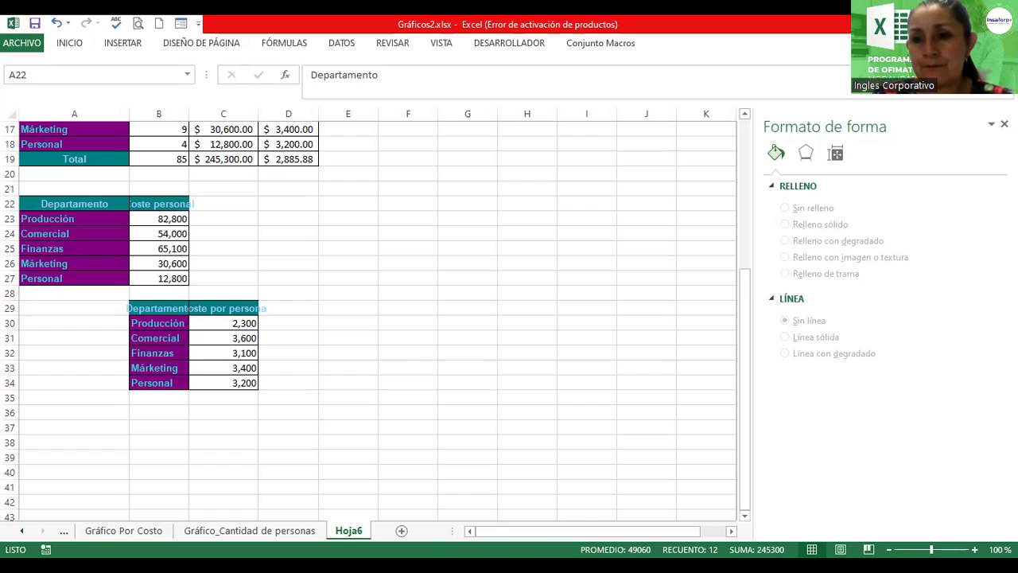
{"action": "key", "text": "Escape"}
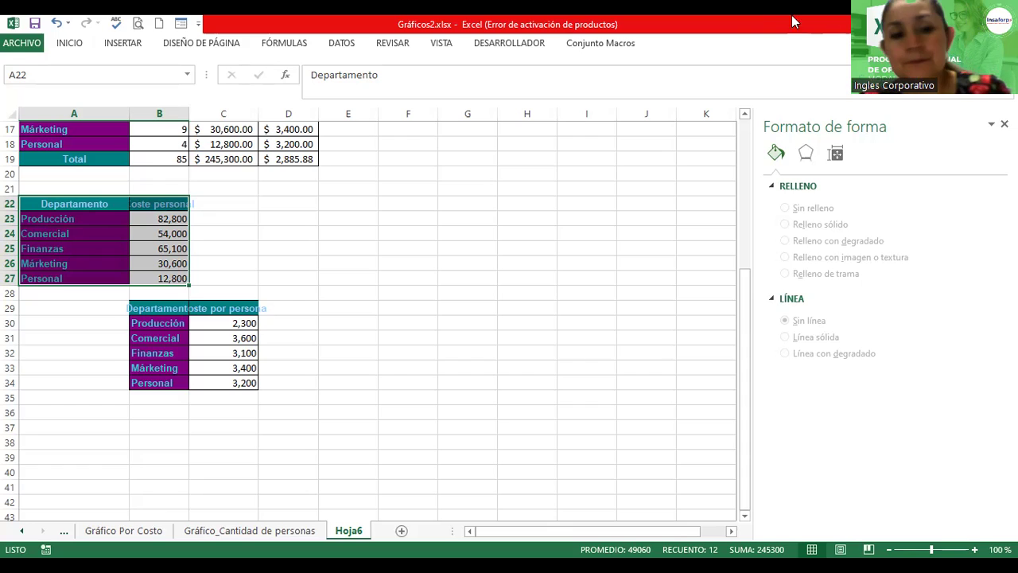
{"action": "key", "text": "ctrl+v"}
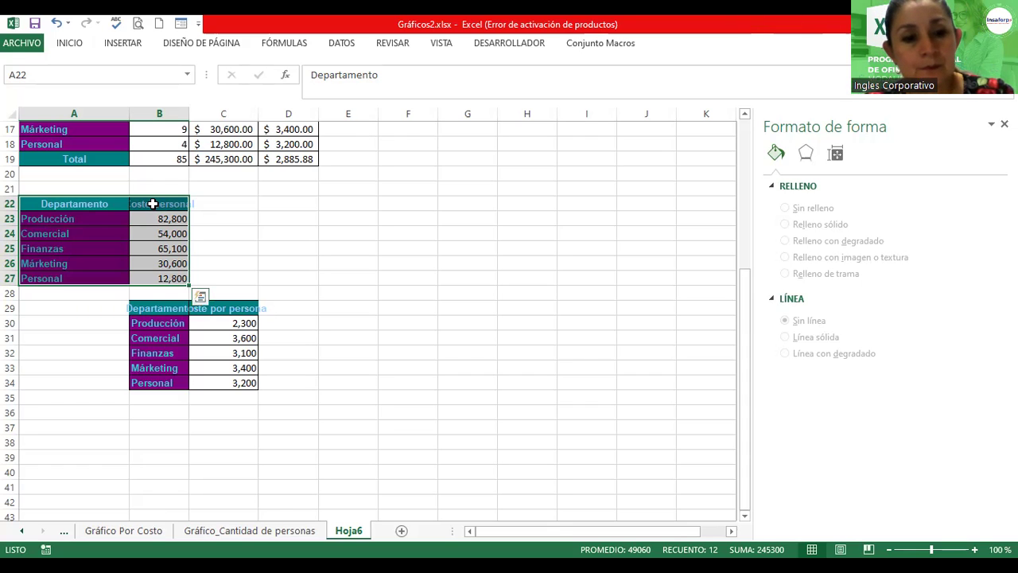
Step: Chart the cost-per-person range B29:C34 as a 3D clustered bar chart
{"action": "left_click", "coordinate": [163, 308]}
{"action": "left_click_drag", "start_coordinate": [163, 309], "coordinate": [235, 383]}
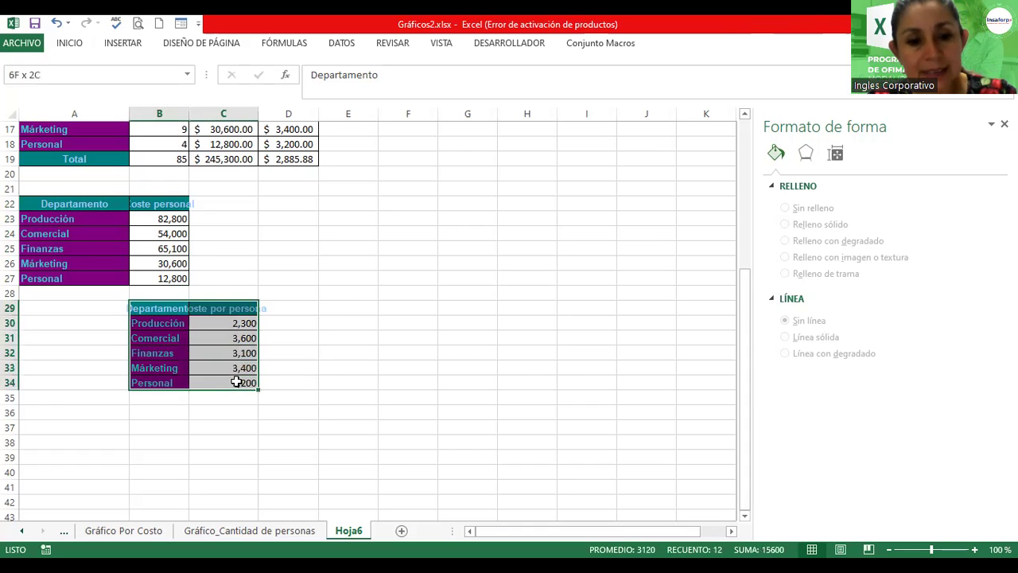
{"action": "left_click", "coordinate": [79, 43]}
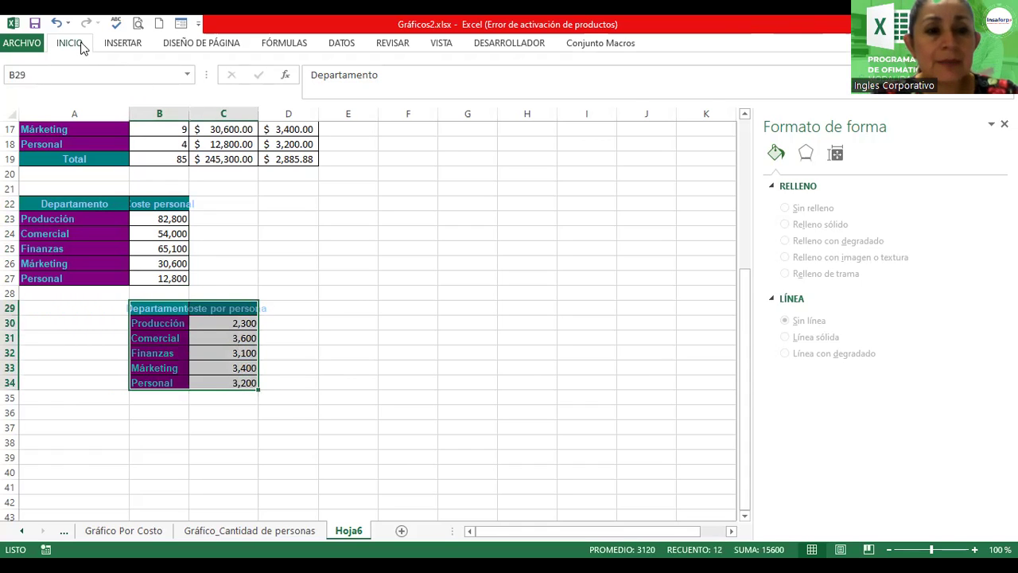
{"action": "left_click", "coordinate": [117, 46]}
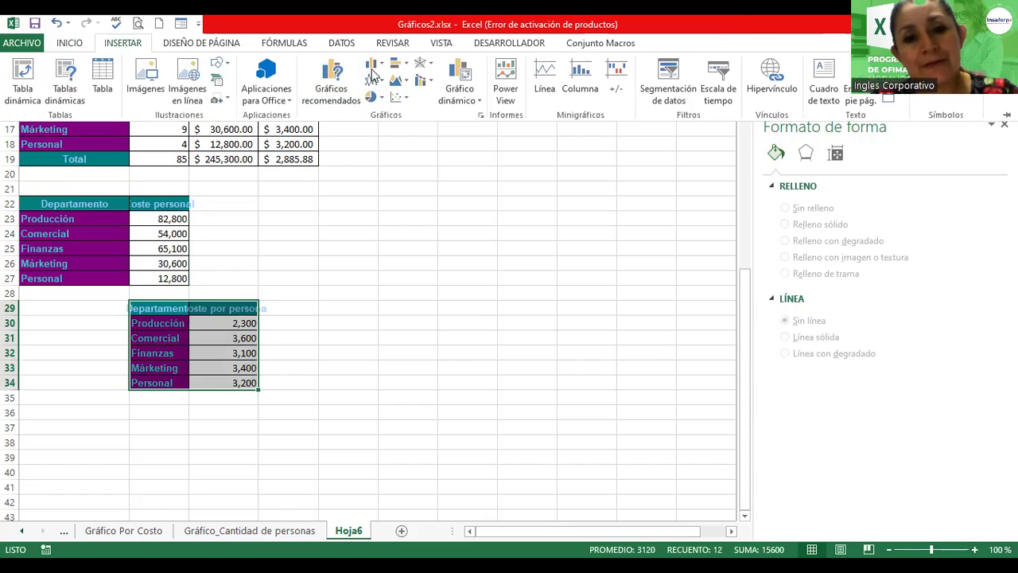
{"action": "left_click", "coordinate": [374, 63]}
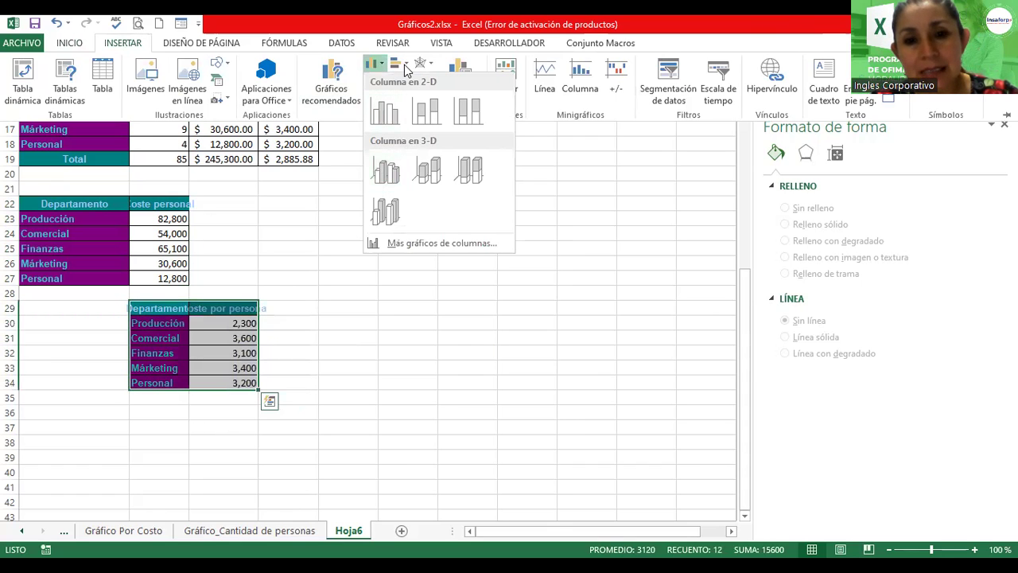
{"action": "left_click", "coordinate": [397, 63]}
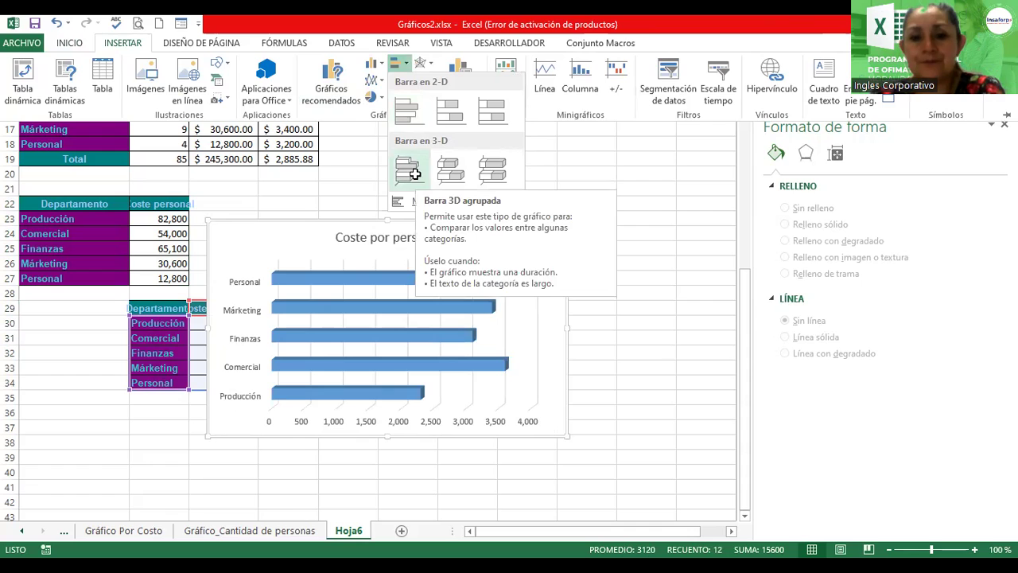
{"action": "left_click", "coordinate": [556, 318]}
{"action": "left_click", "coordinate": [501, 300]}
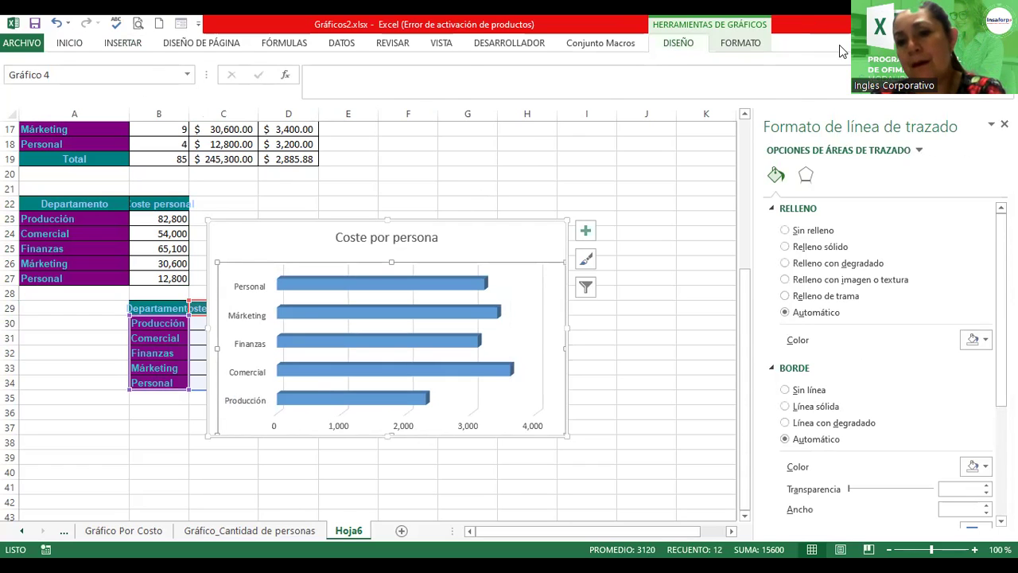
Step: Move the cost-per-person chart to its own new sheet, Gráfico3
{"action": "left_click", "coordinate": [676, 43]}
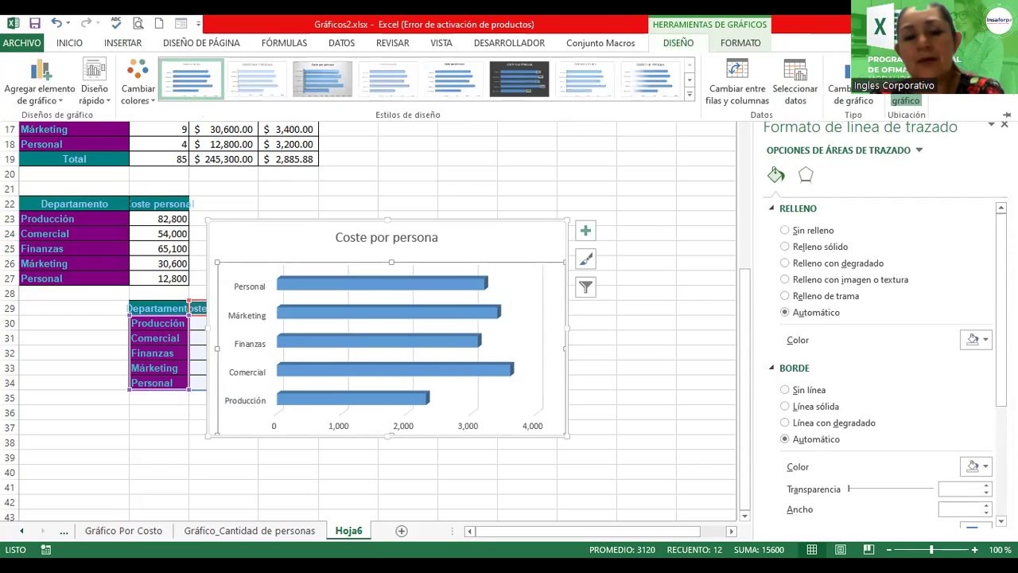
{"action": "left_click", "coordinate": [905, 91]}
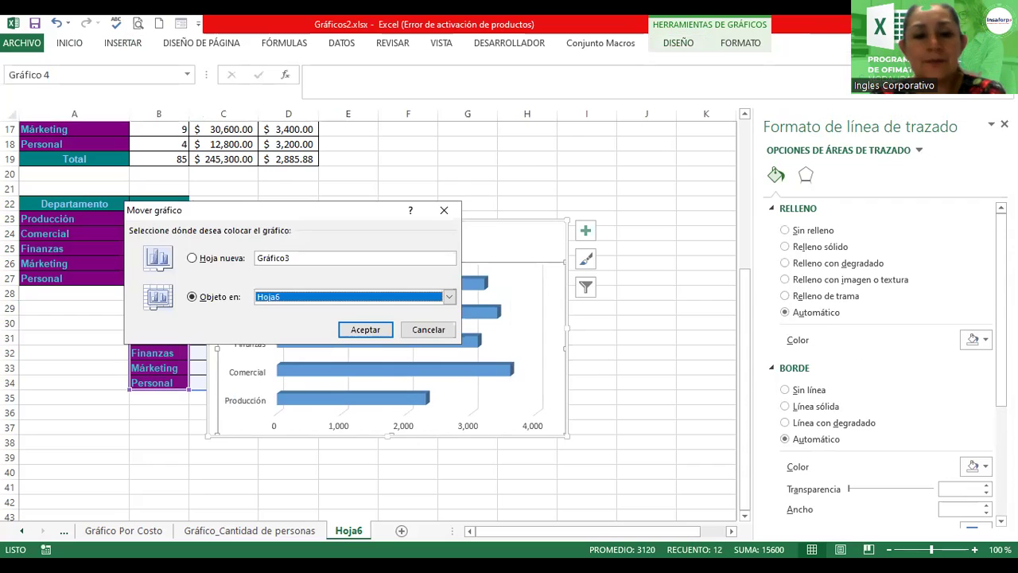
{"action": "left_click", "coordinate": [203, 262]}
{"action": "left_click", "coordinate": [370, 335]}
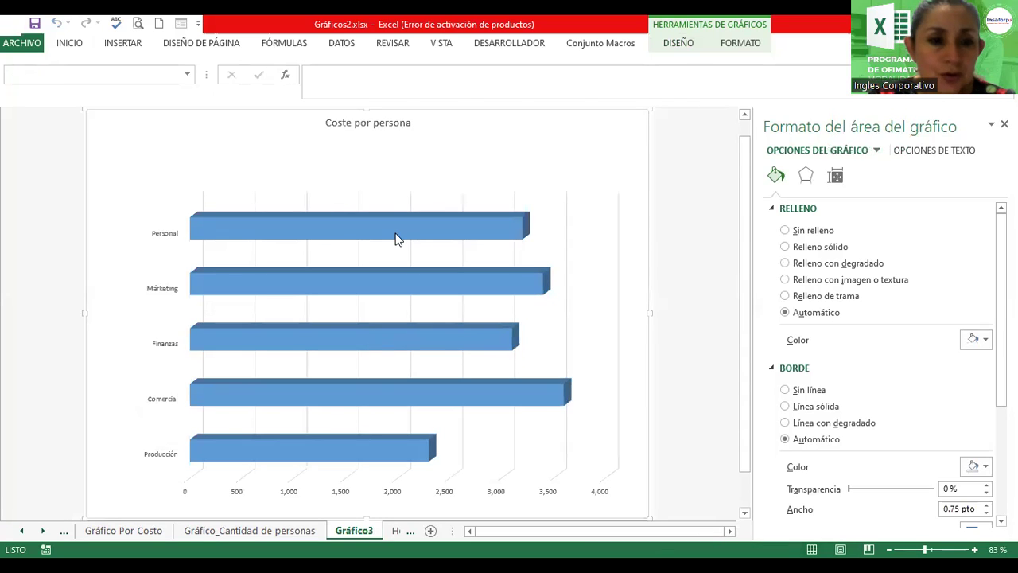
Step: Retitle the chart 'Gráfico de Coste por persona'
{"action": "left_click", "coordinate": [378, 122]}
{"action": "left_click", "coordinate": [398, 123]}
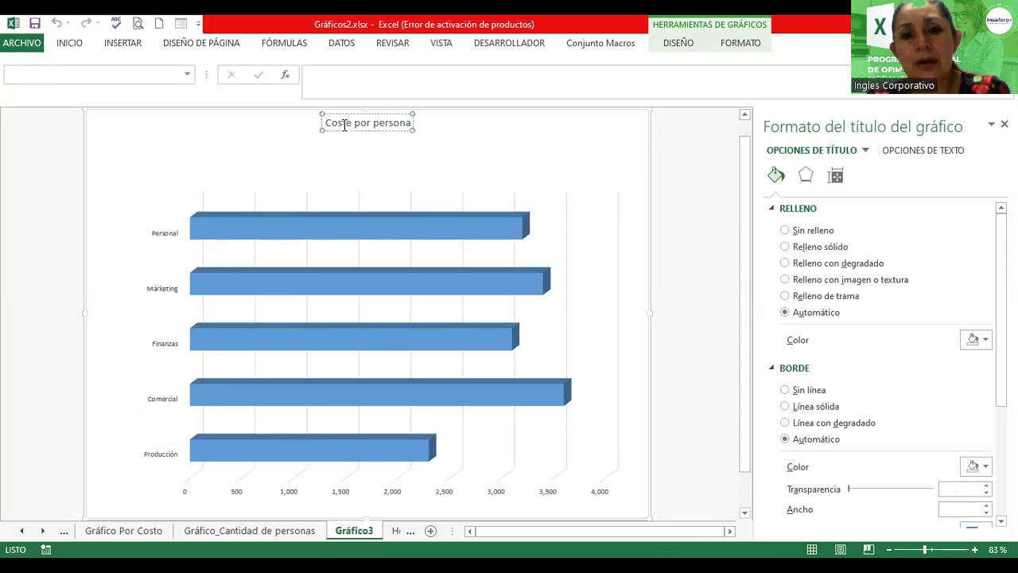
{"action": "left_click", "coordinate": [325, 124]}
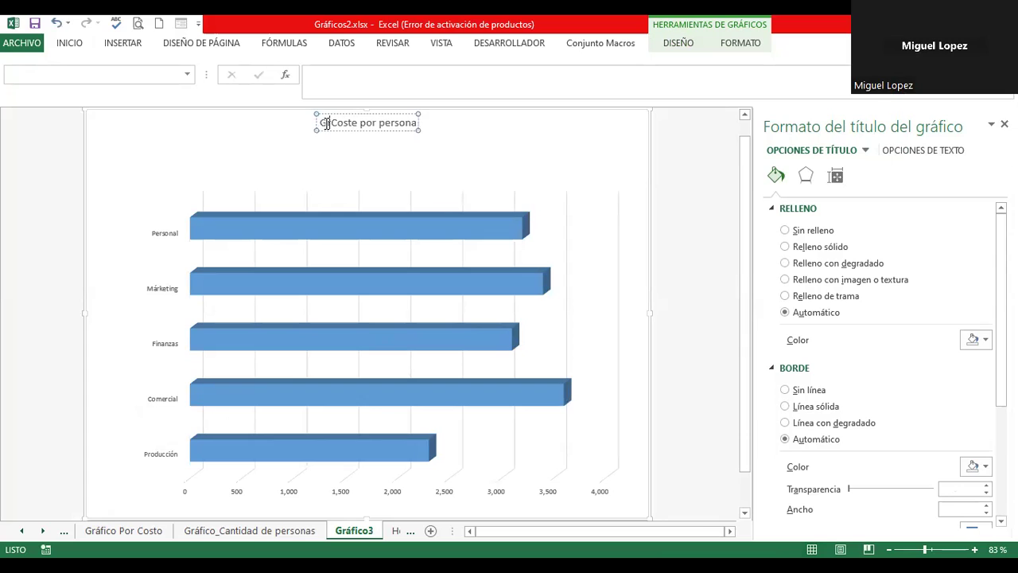
{"action": "type", "text": "áfico de"}
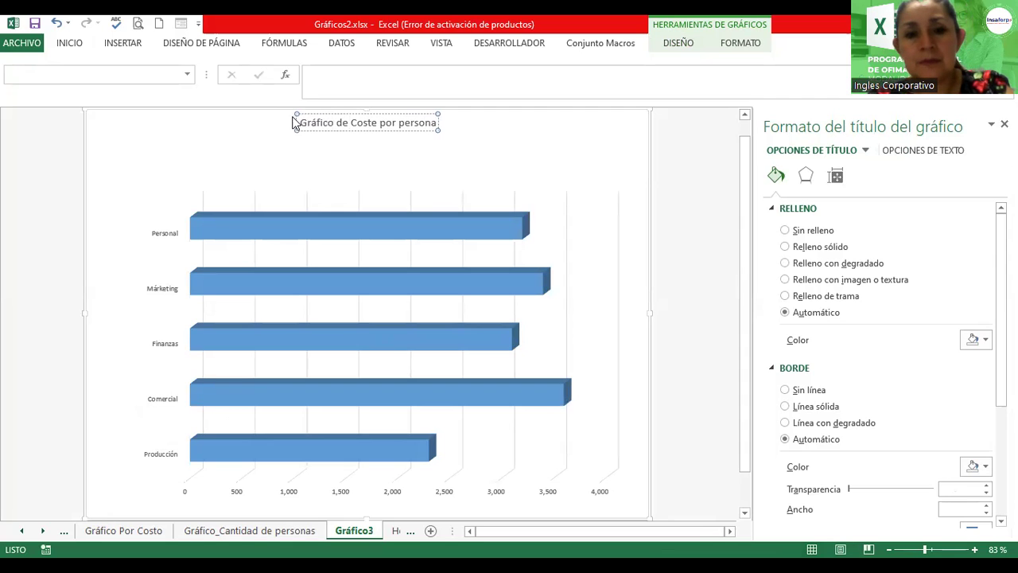
{"action": "left_click", "coordinate": [242, 227]}
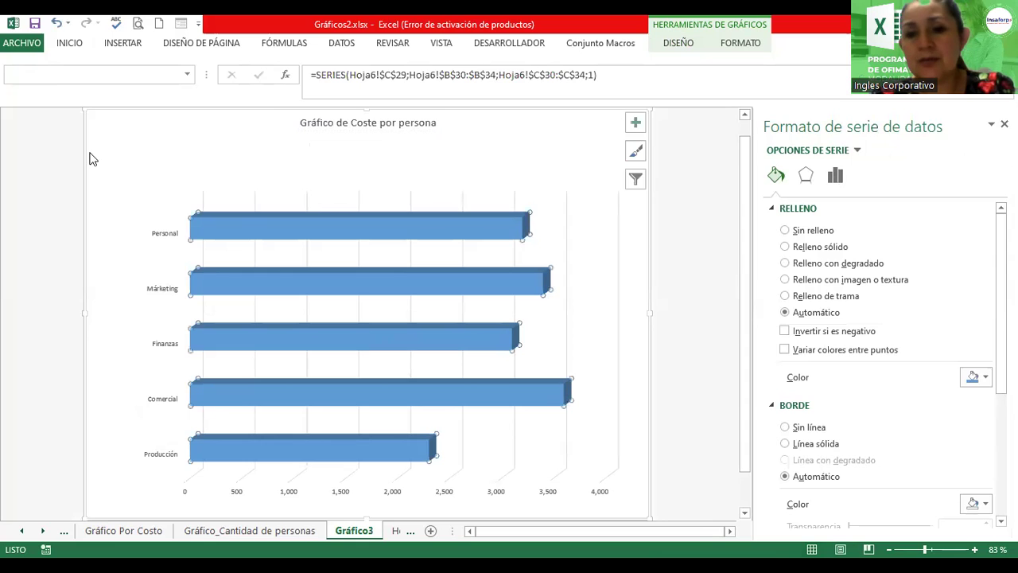
Step: Apply the green colour palette to the five department bars
{"action": "left_click", "coordinate": [627, 284]}
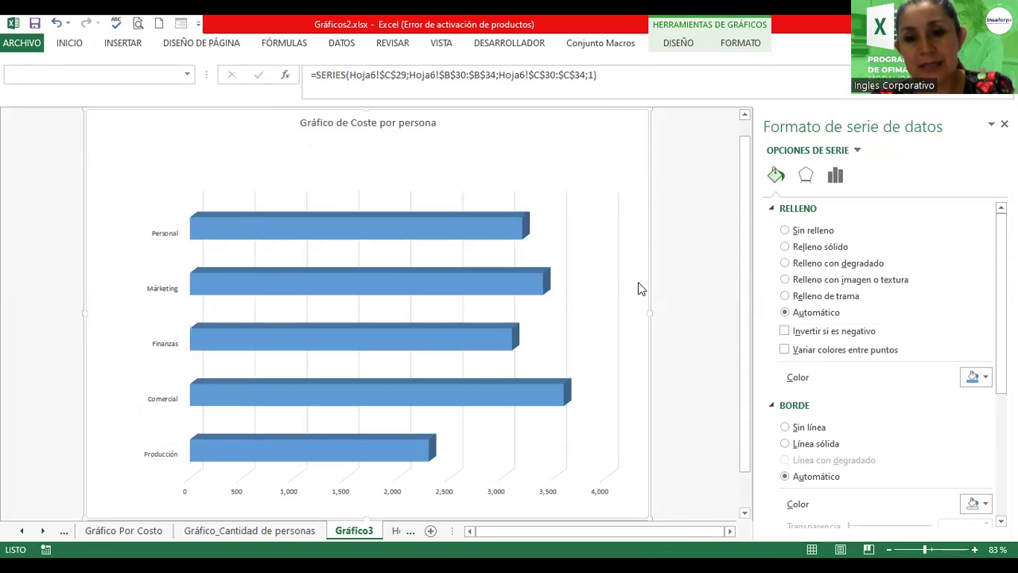
{"action": "left_click", "coordinate": [679, 43]}
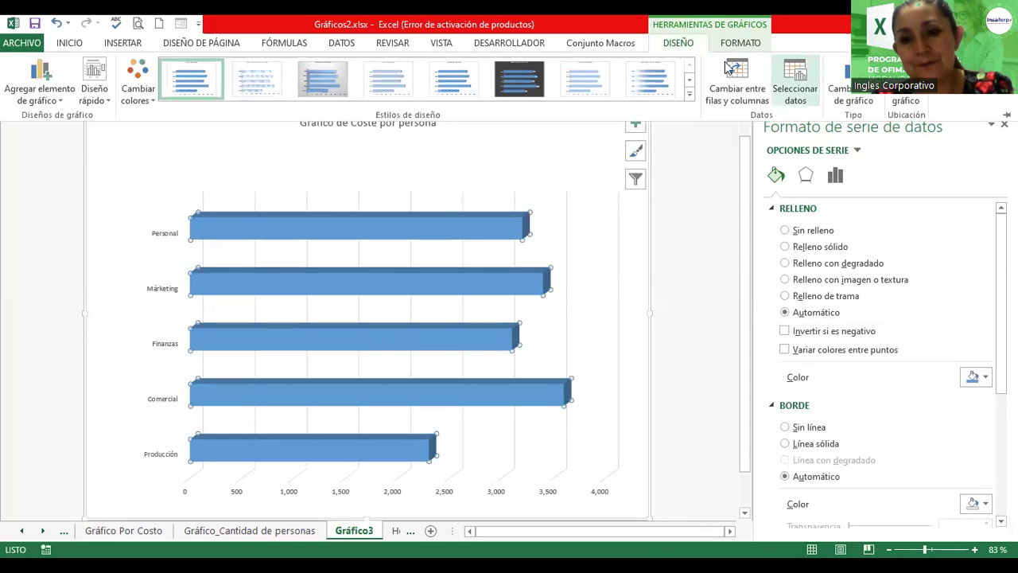
{"action": "left_click", "coordinate": [143, 92]}
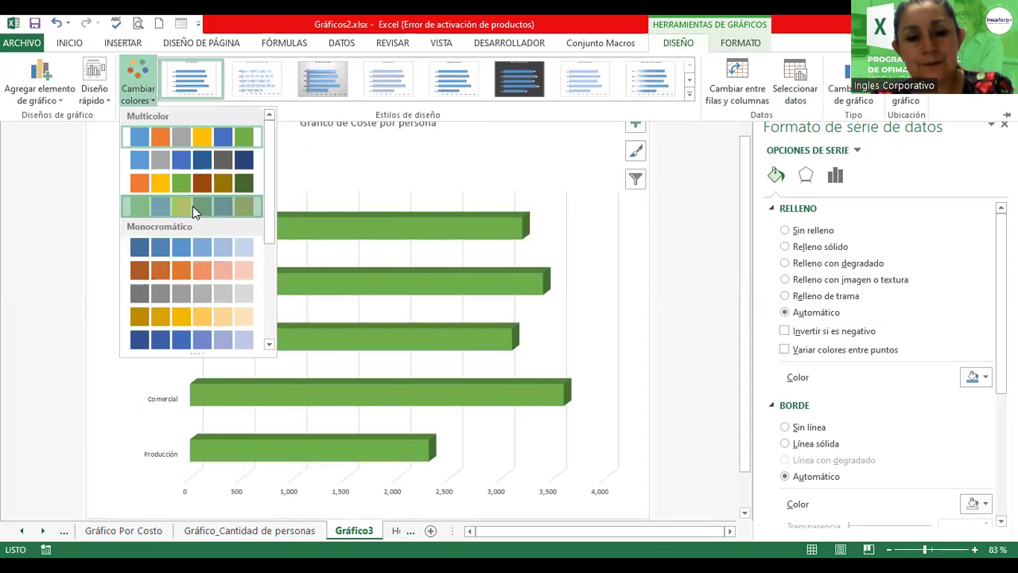
{"action": "left_click", "coordinate": [192, 206]}
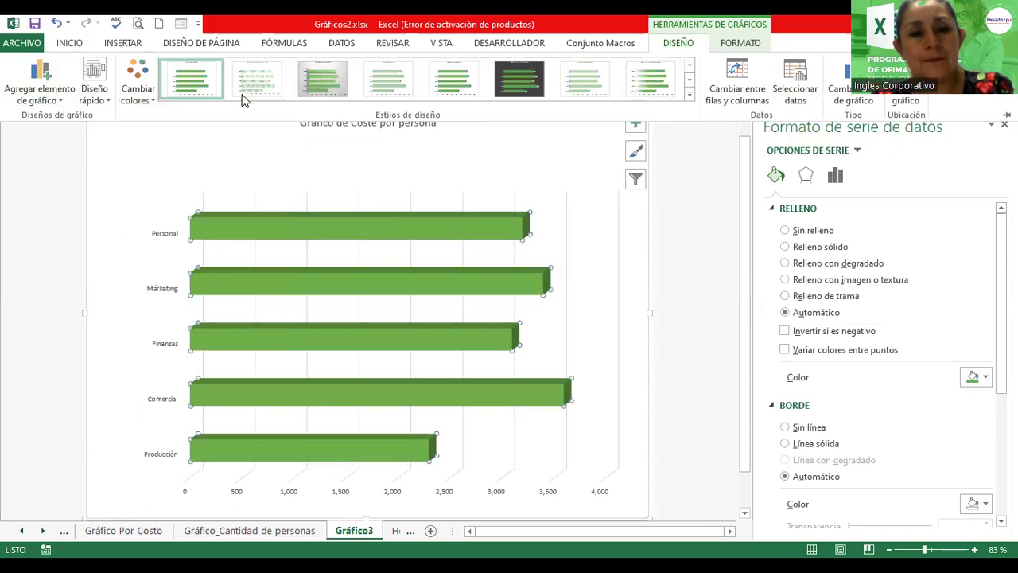
{"action": "left_click", "coordinate": [69, 42]}
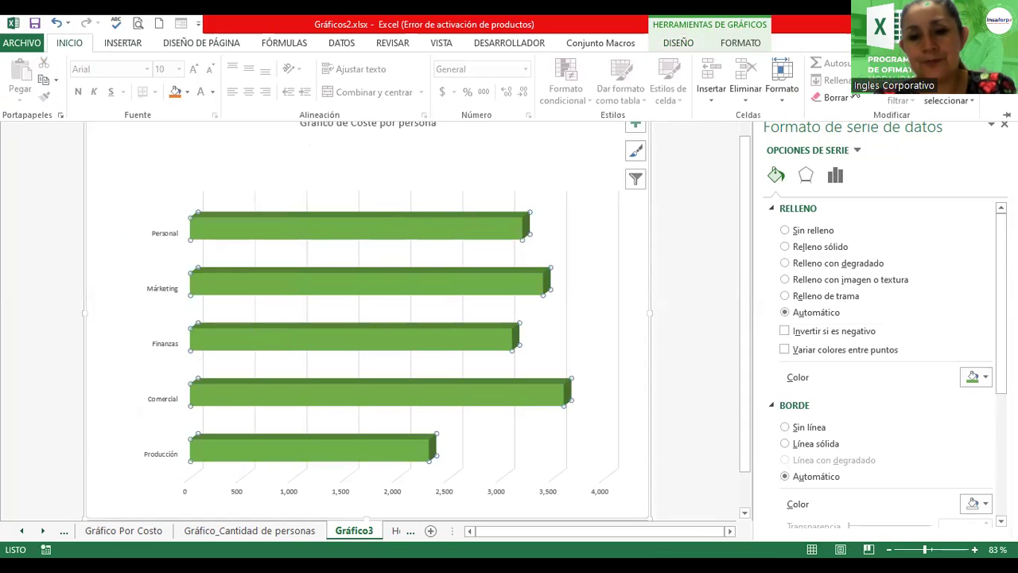
{"action": "left_click", "coordinate": [399, 106]}
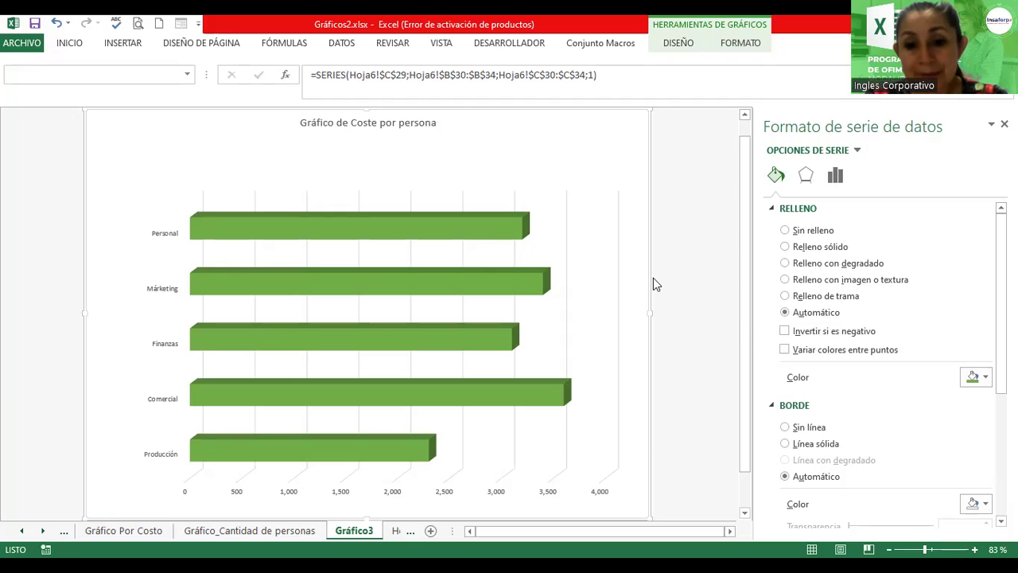
Step: Set the data series column shape to Partial Pyramid, after briefly trying Cylinder
{"action": "left_click", "coordinate": [538, 280]}
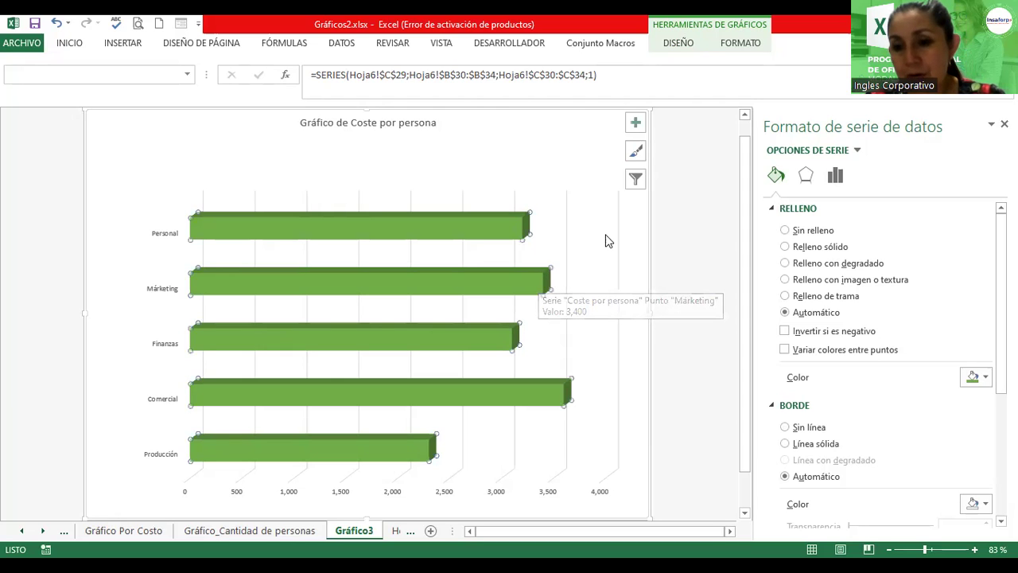
{"action": "left_click", "coordinate": [835, 175]}
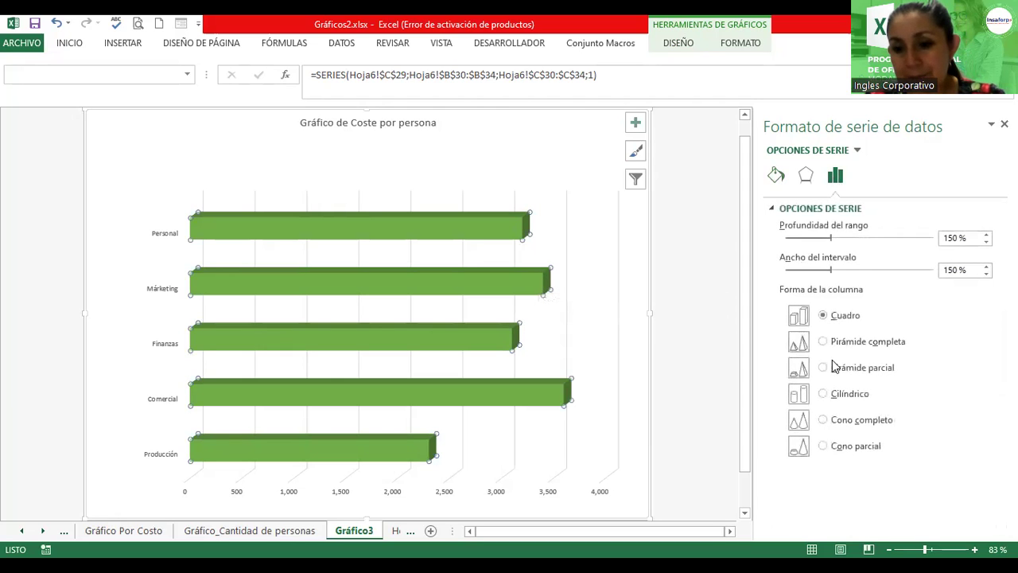
{"action": "left_click", "coordinate": [823, 393]}
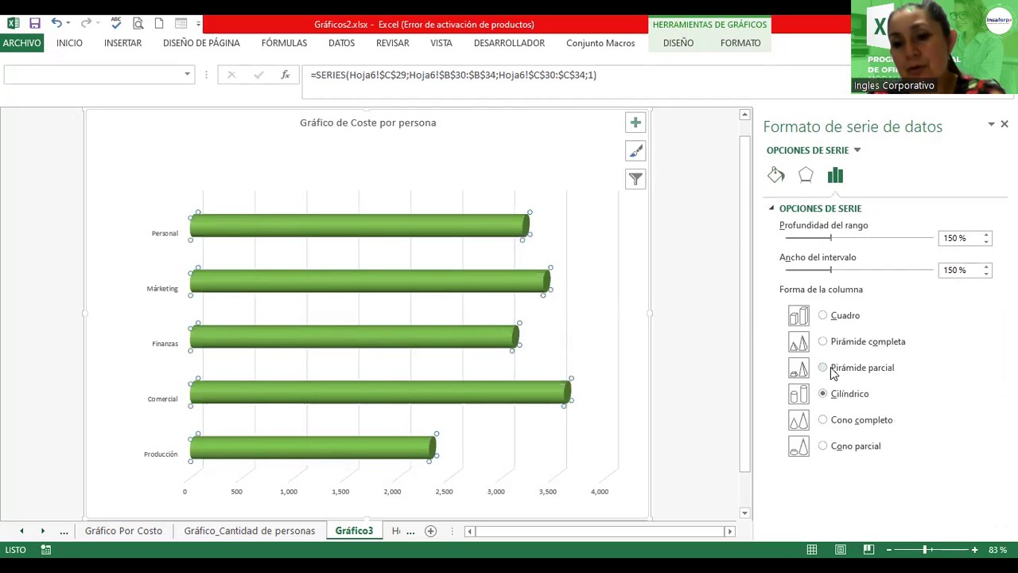
{"action": "left_click", "coordinate": [823, 367]}
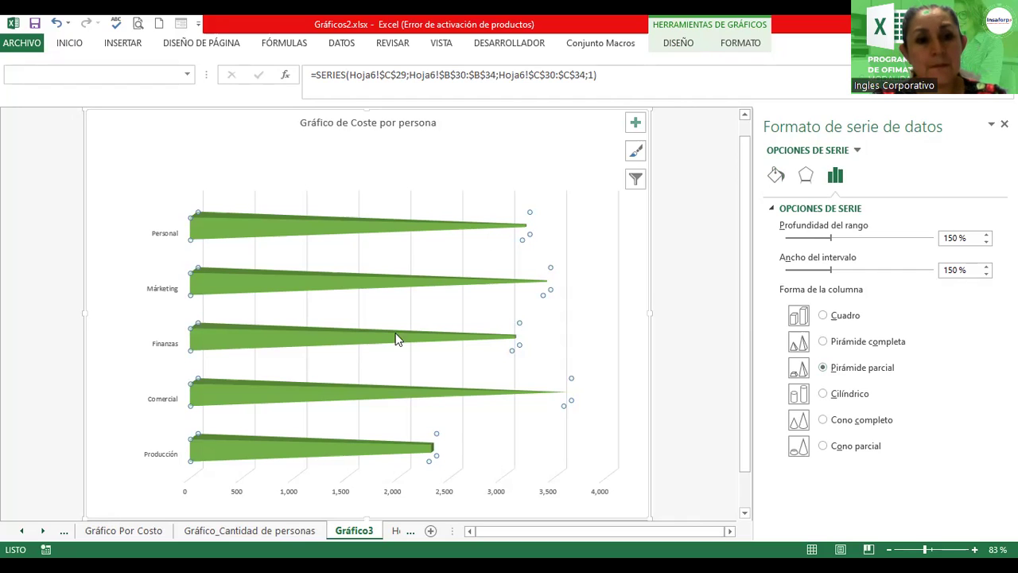
{"action": "left_click", "coordinate": [75, 165]}
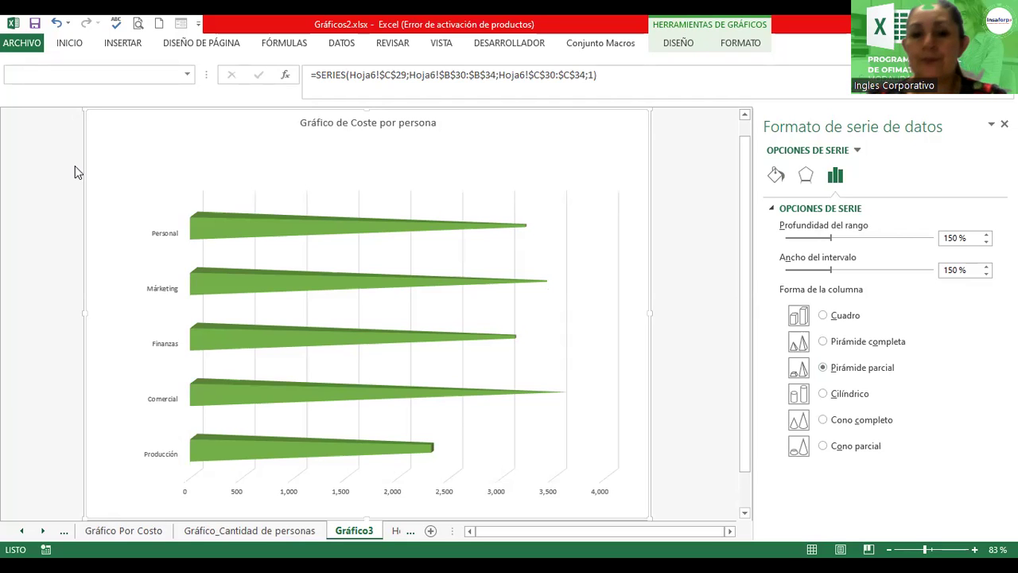
Step: Check the Hoja6 source data, then go to the Ejercicio 1-Gráfico sheet
{"action": "left_click", "coordinate": [724, 313]}
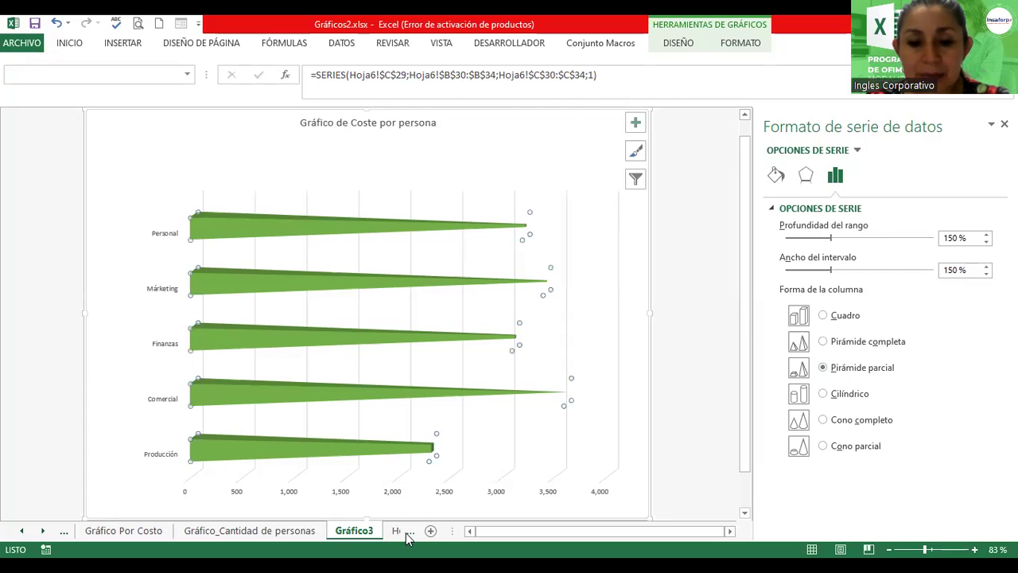
{"action": "left_click", "coordinate": [399, 531]}
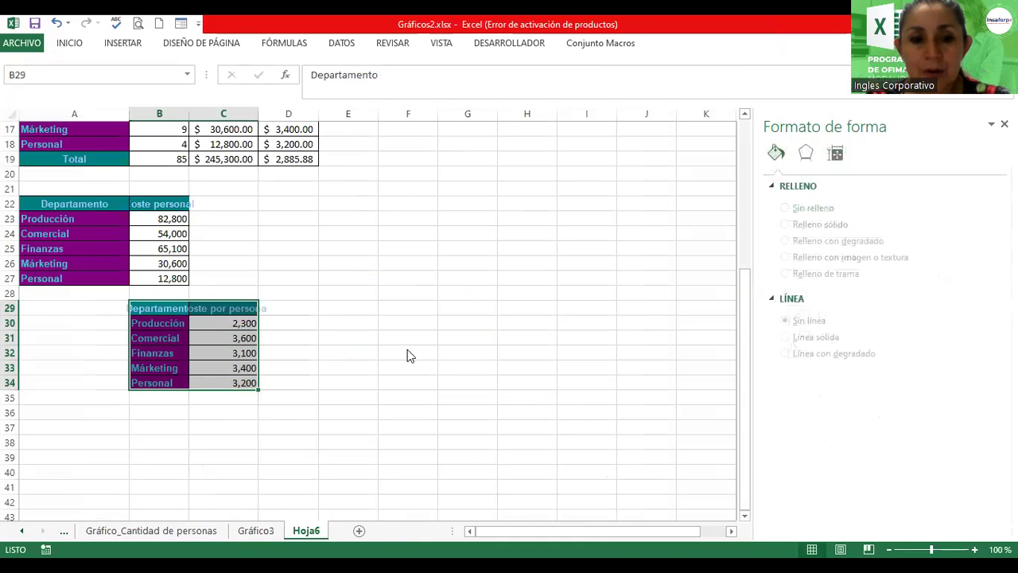
{"action": "left_click", "coordinate": [257, 531]}
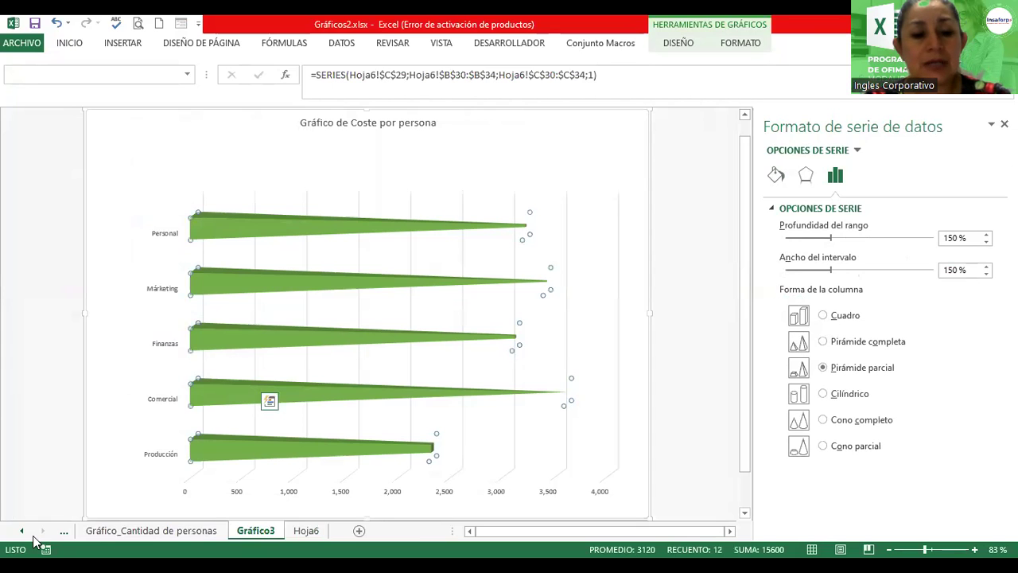
{"action": "key", "text": "ctrl+Page_Up"}
{"action": "key", "text": "ctrl+Page_Up"}
{"action": "key", "text": "ctrl+Page_Up"}
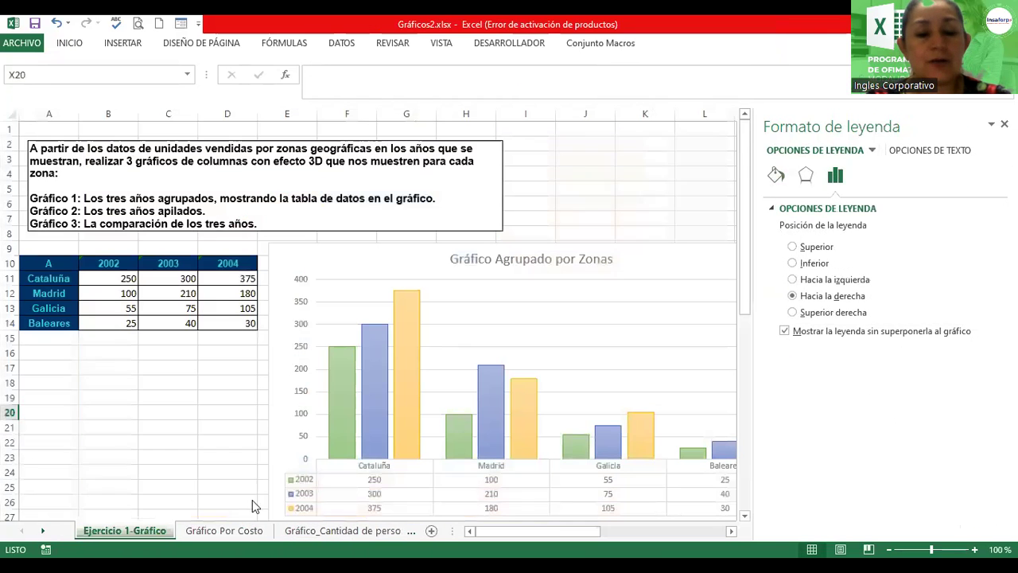